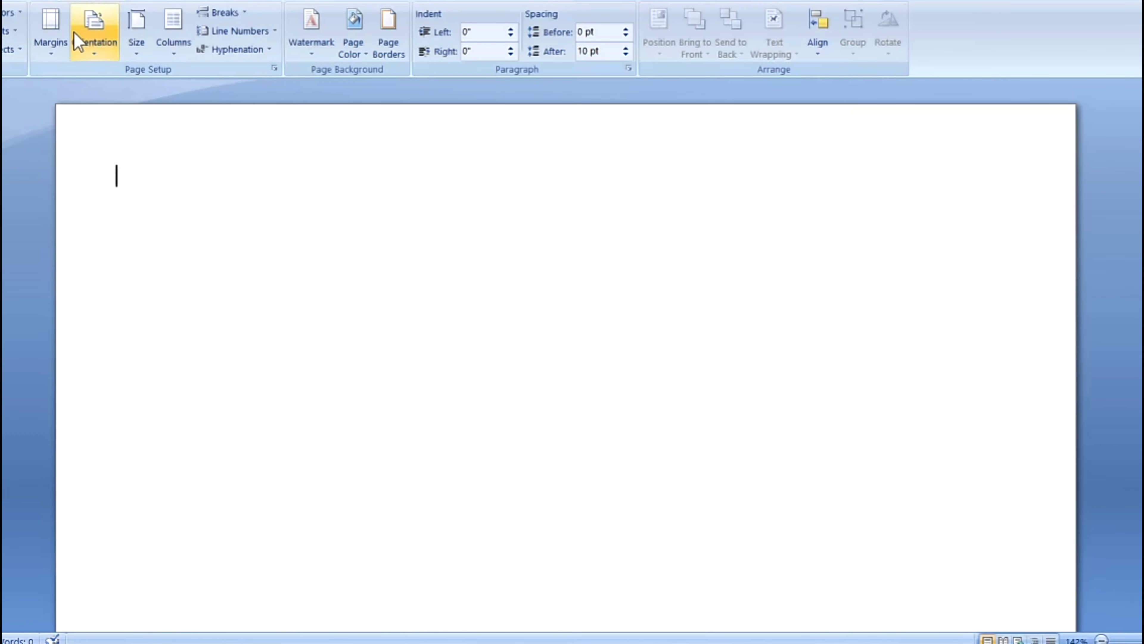
Step: Apply the Narrow margins preset, 0.5 inch on every side of the page
left_click(52, 49)
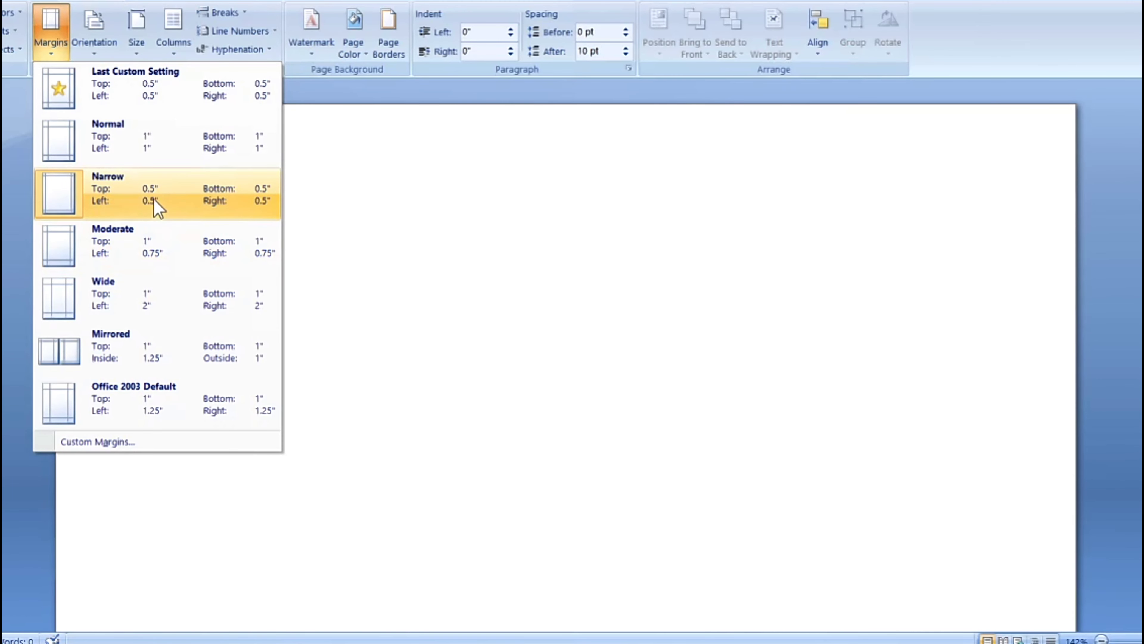
left_click(150, 208)
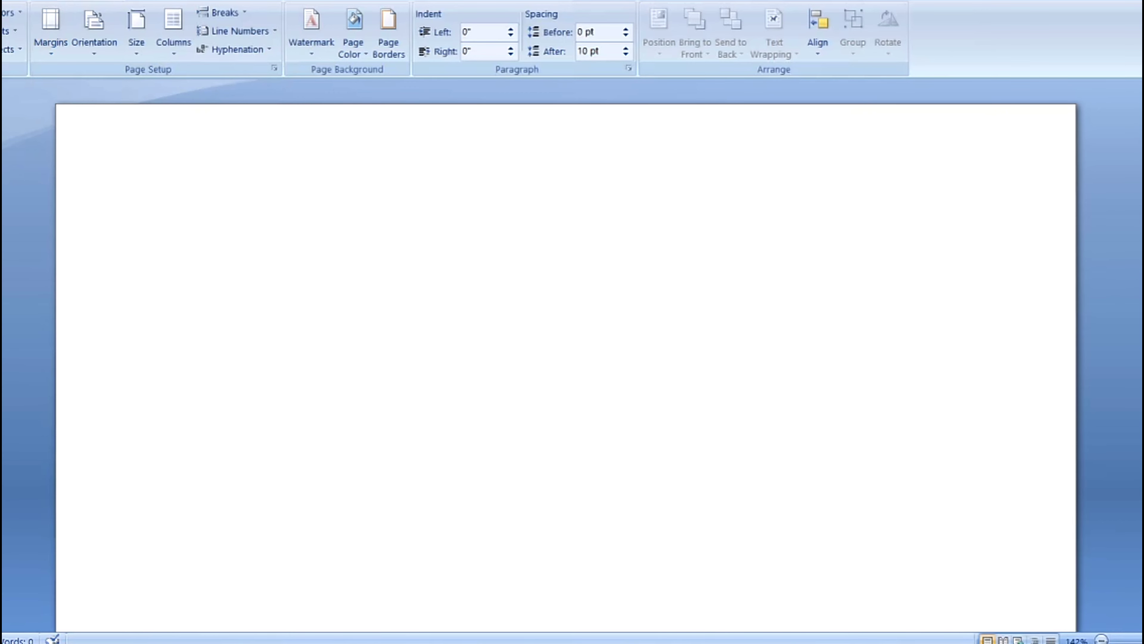
Step: Insert a table with 5 columns and 8 rows through the Insert Table dialog
left_click(34, 2)
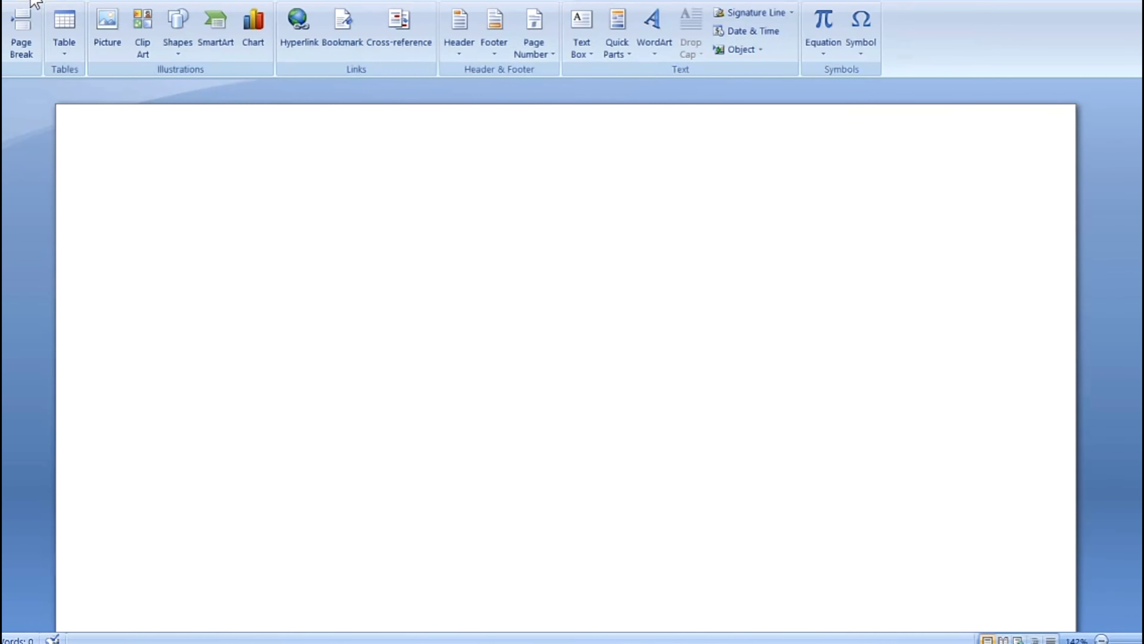
left_click(66, 57)
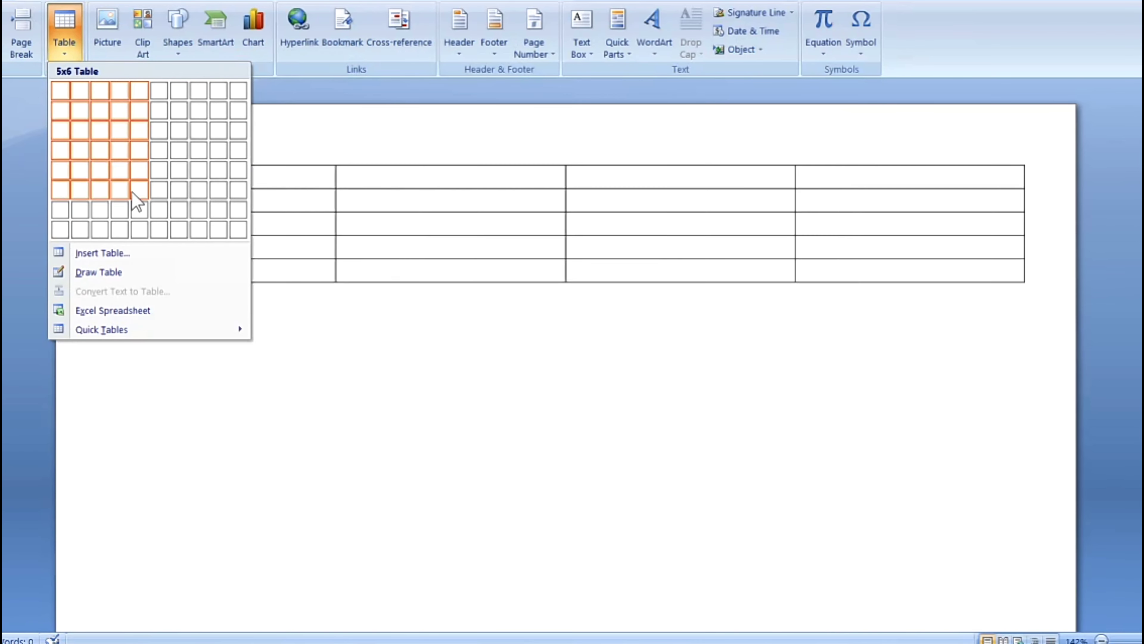
left_click(132, 254)
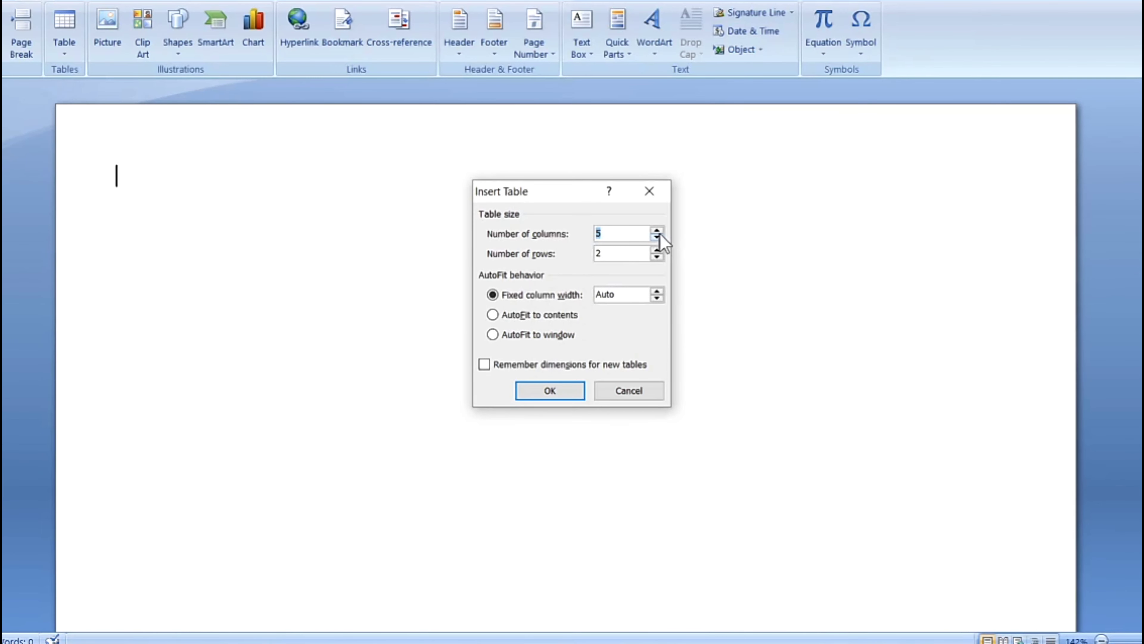
left_click(658, 251)
left_click(658, 250)
left_click(658, 251)
left_click(565, 390)
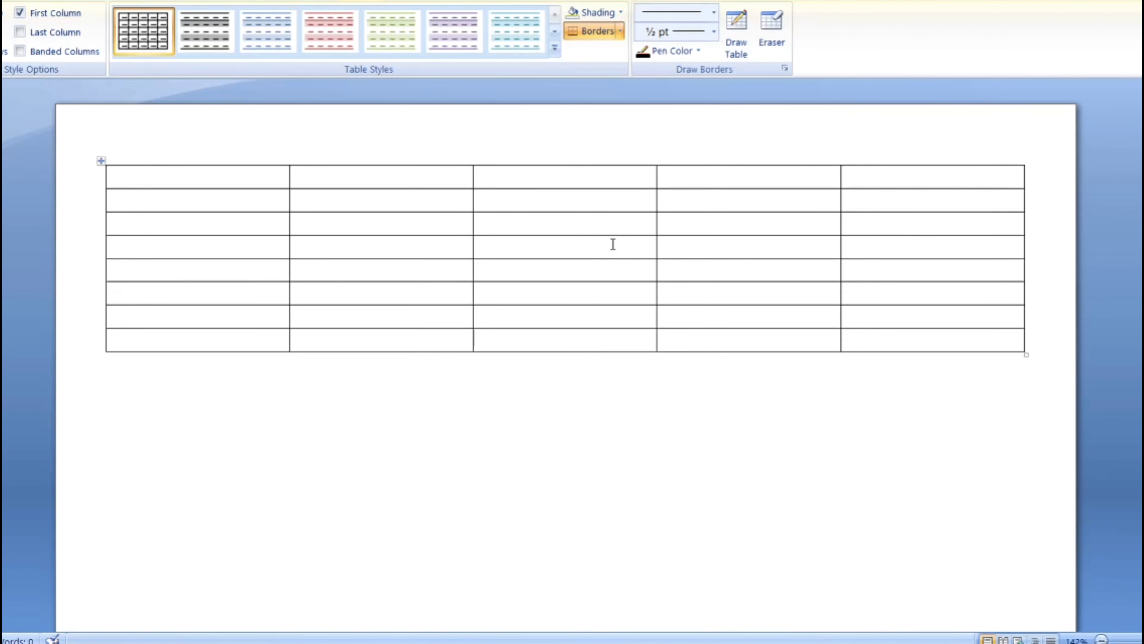
Step: Make the first table row much taller; a Merge Cells attempt is undone
mouse_move(396, 190)
left_mouse_down()
mouse_move(409, 322)
mouse_move(414, 309)
left_mouse_up()
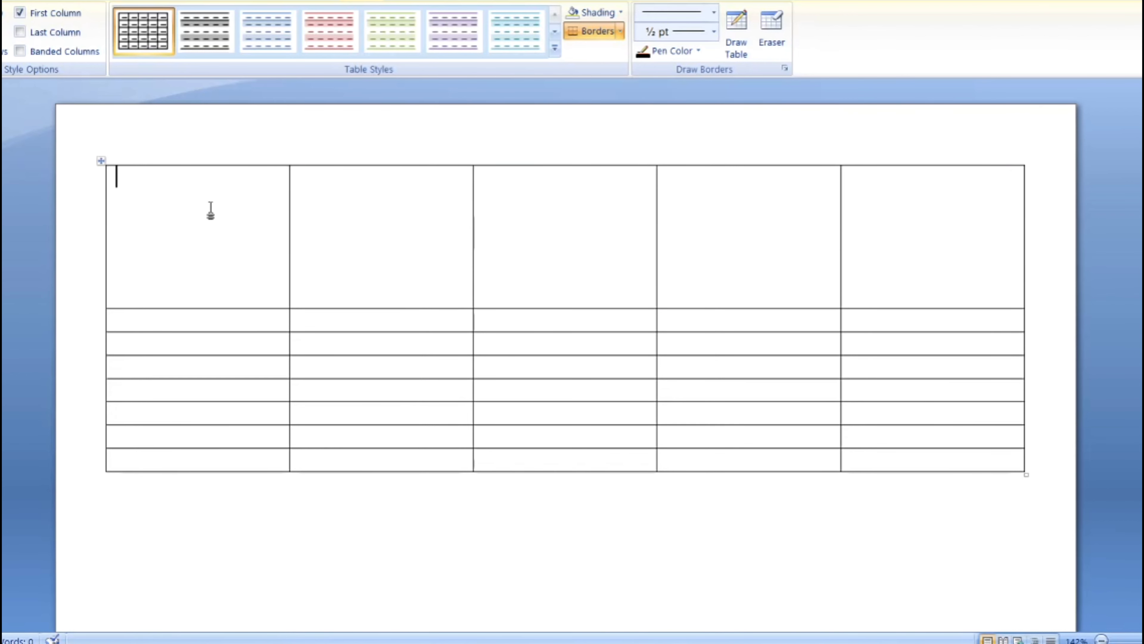
mouse_move(211, 211)
left_mouse_down()
mouse_move(359, 223)
mouse_move(901, 217)
left_mouse_up()
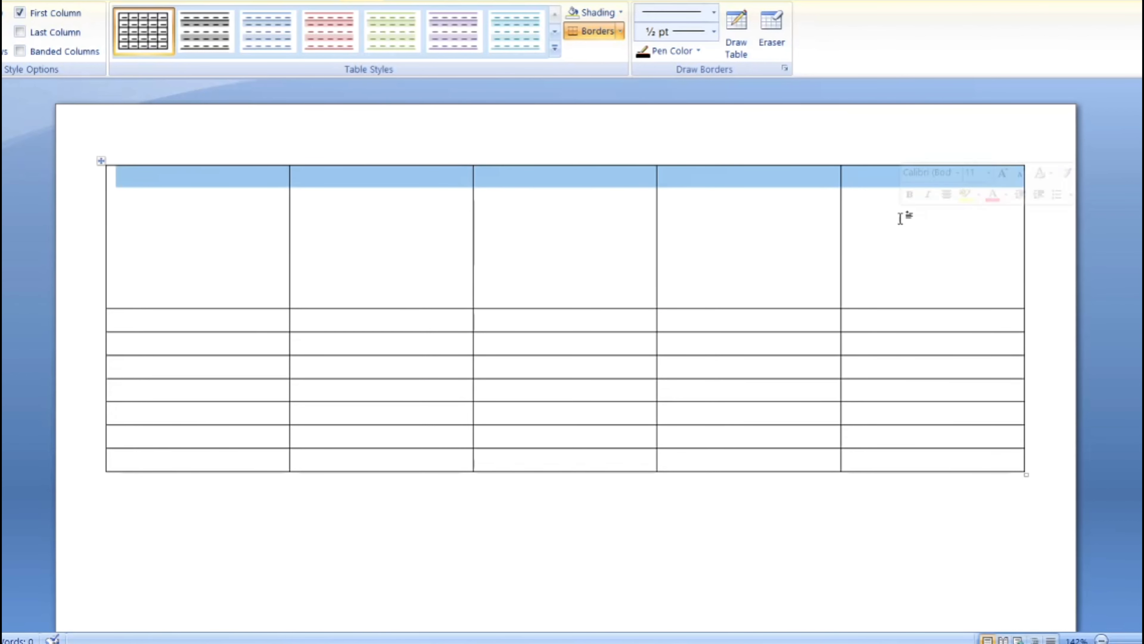
right_click(789, 181)
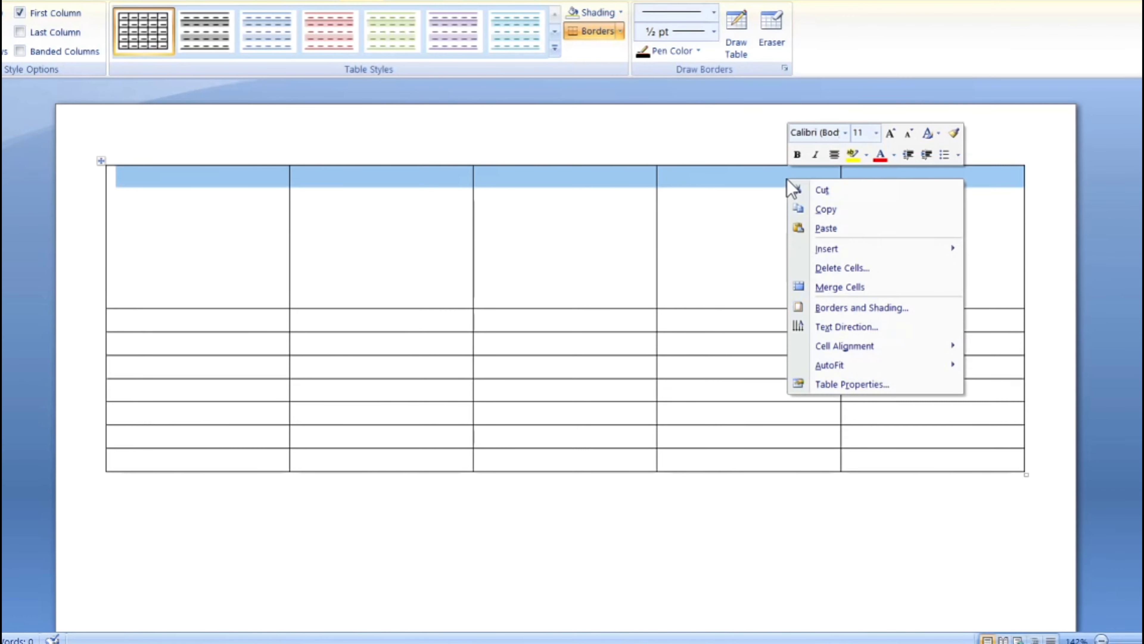
left_click(851, 288)
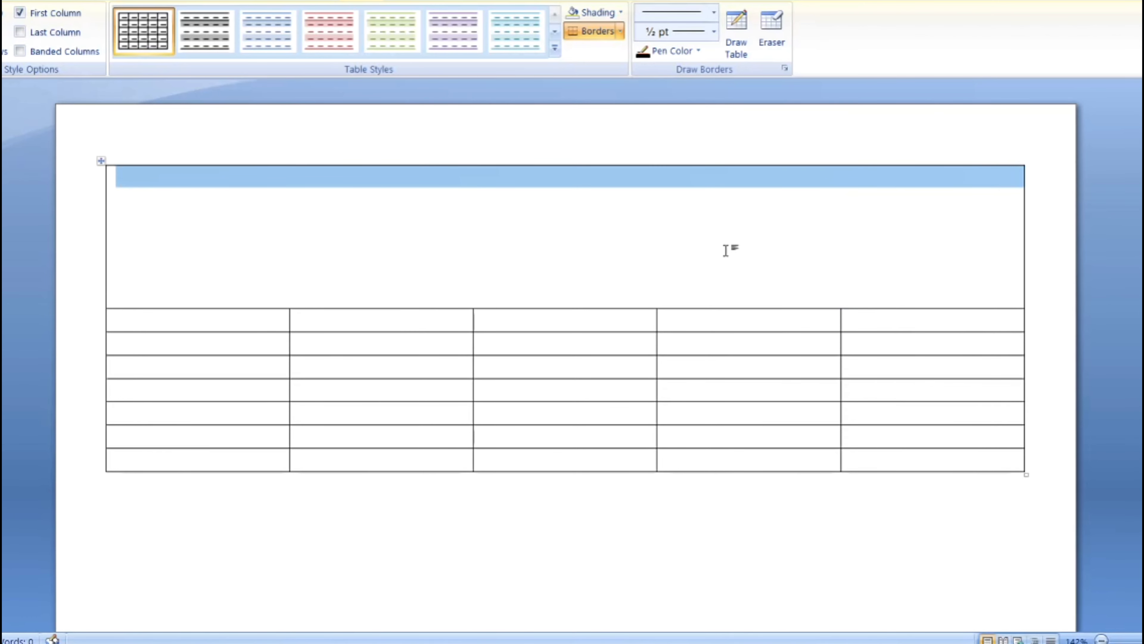
key("ctrl+z")
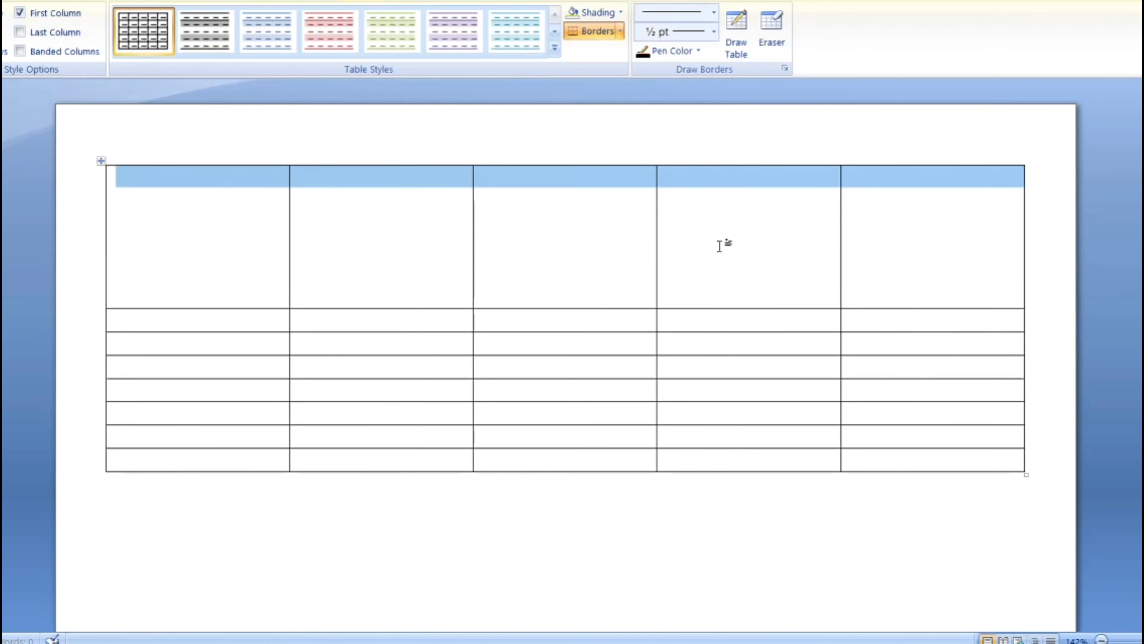
left_click(719, 246)
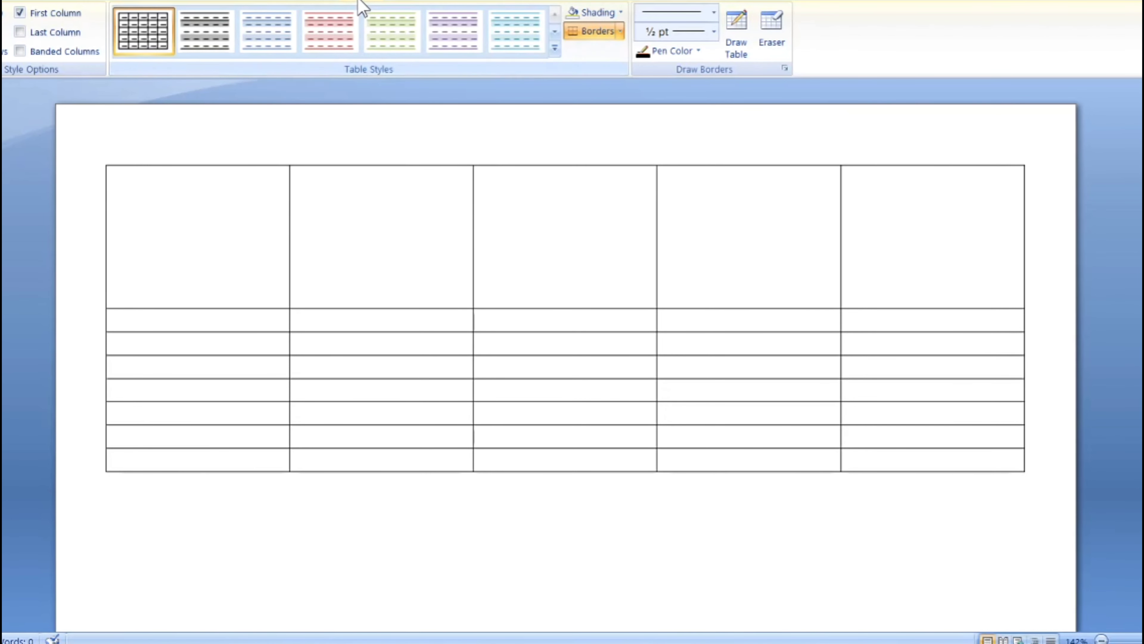
Step: Erase the four vertical borders in the top row to form one header cell
left_click(776, 25)
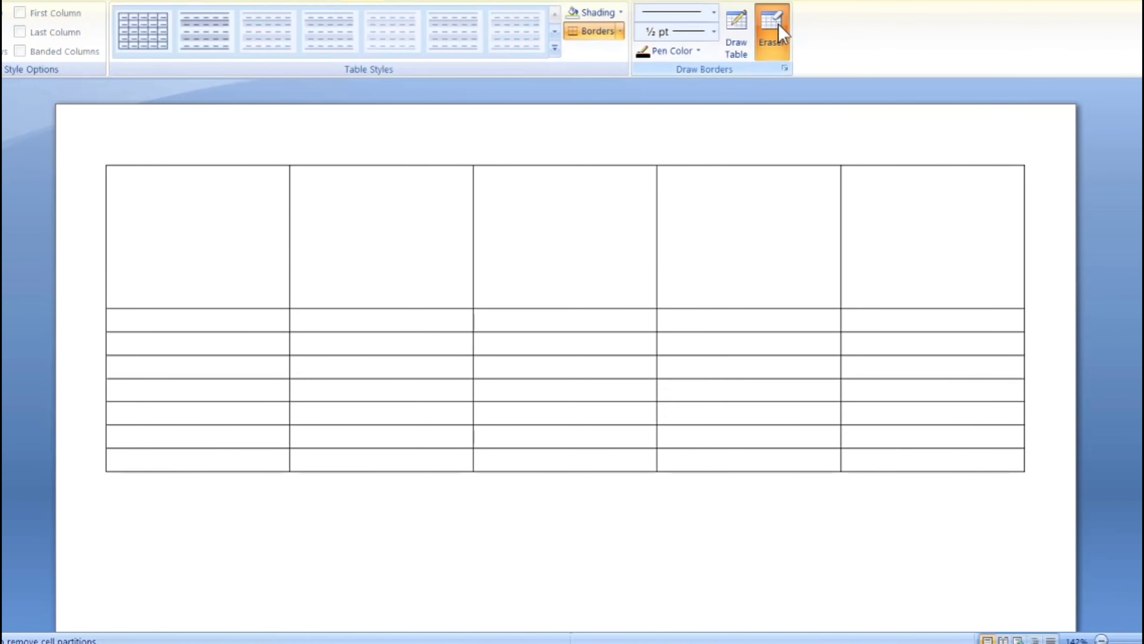
left_click_drag(273, 214, 322, 217)
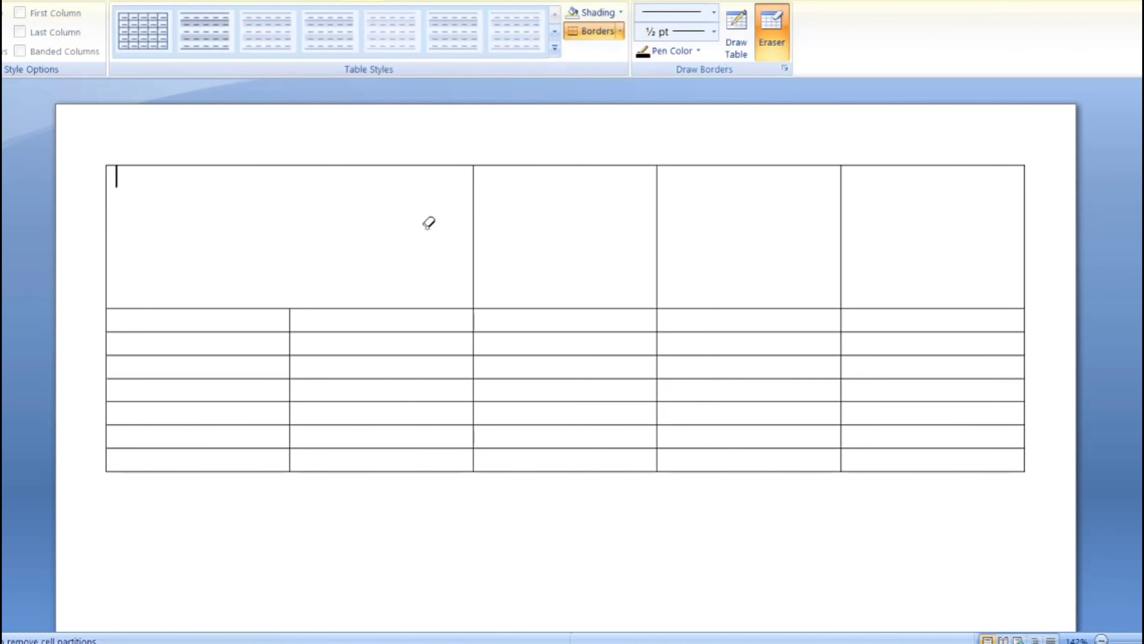
left_click_drag(465, 225, 531, 228)
left_click_drag(639, 221, 666, 221)
left_click_drag(804, 220, 856, 212)
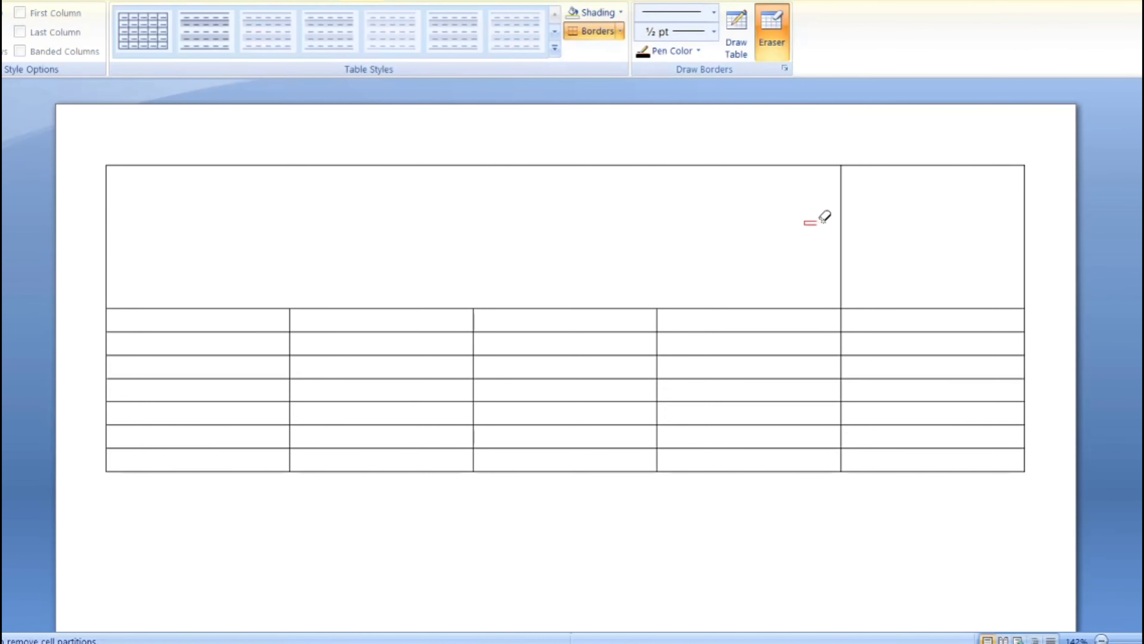
key("Escape")
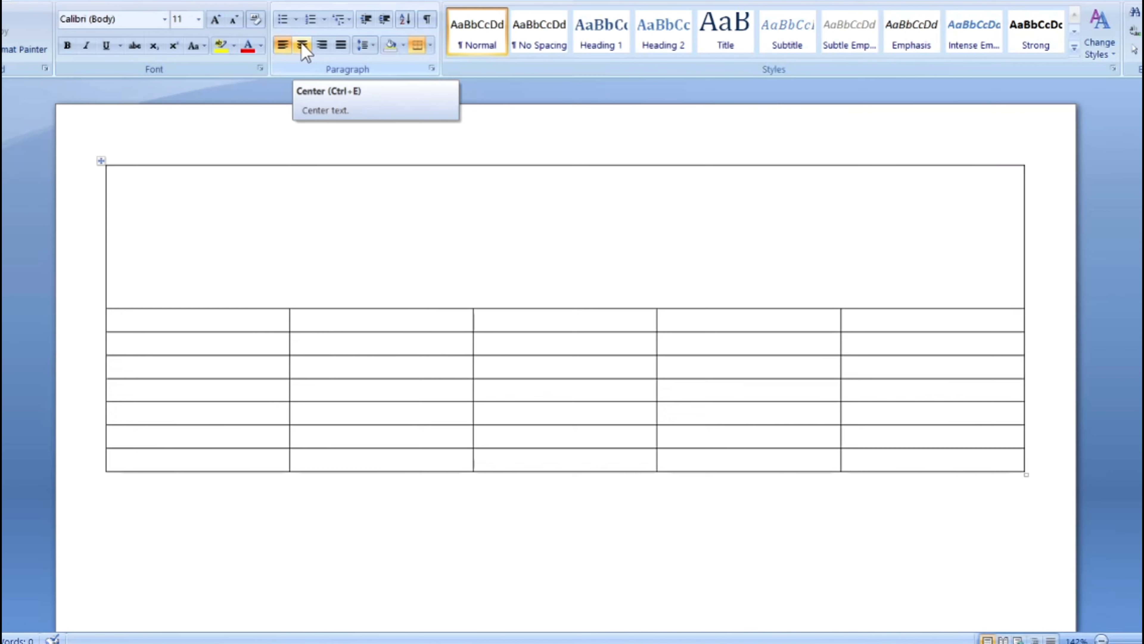
Step: Type the centred title 'Cash/Retail Tax Invoice' in the header cell
key("ctrl+e")
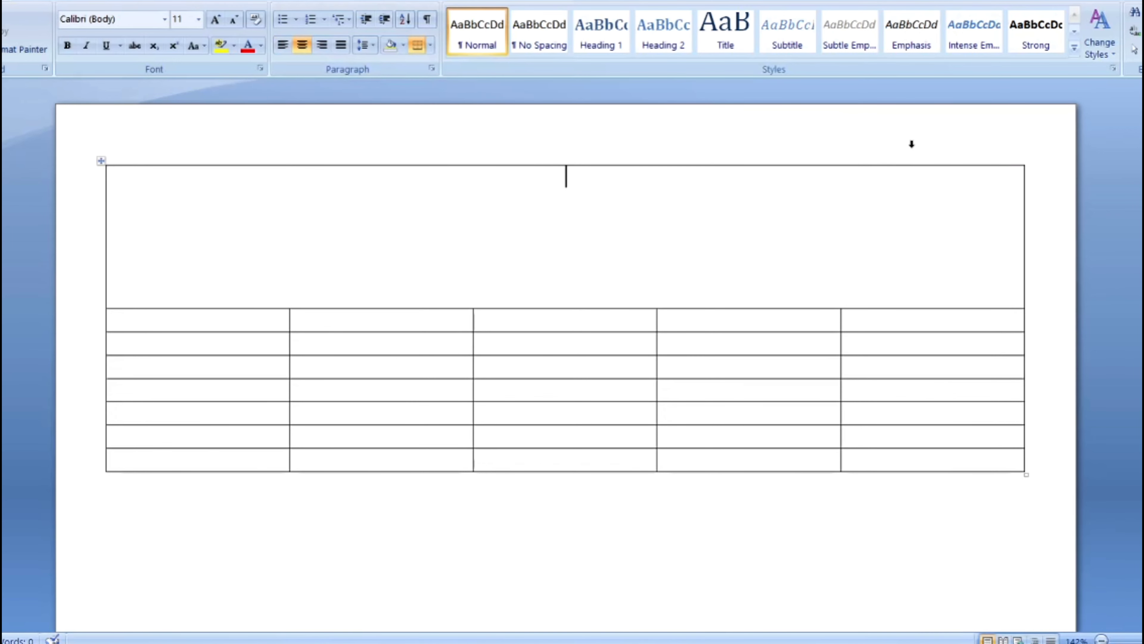
type("Cas")
type("t")
key("BackSpace")
type("h ")
type("?")
key("BackSpace")
type("/")
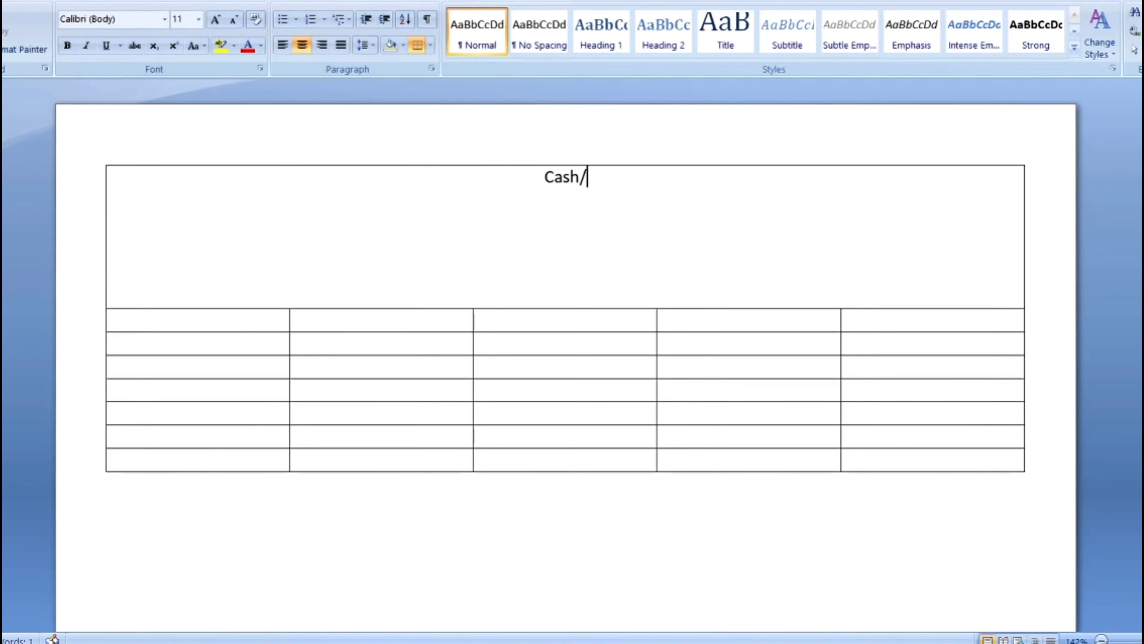
type("Retai")
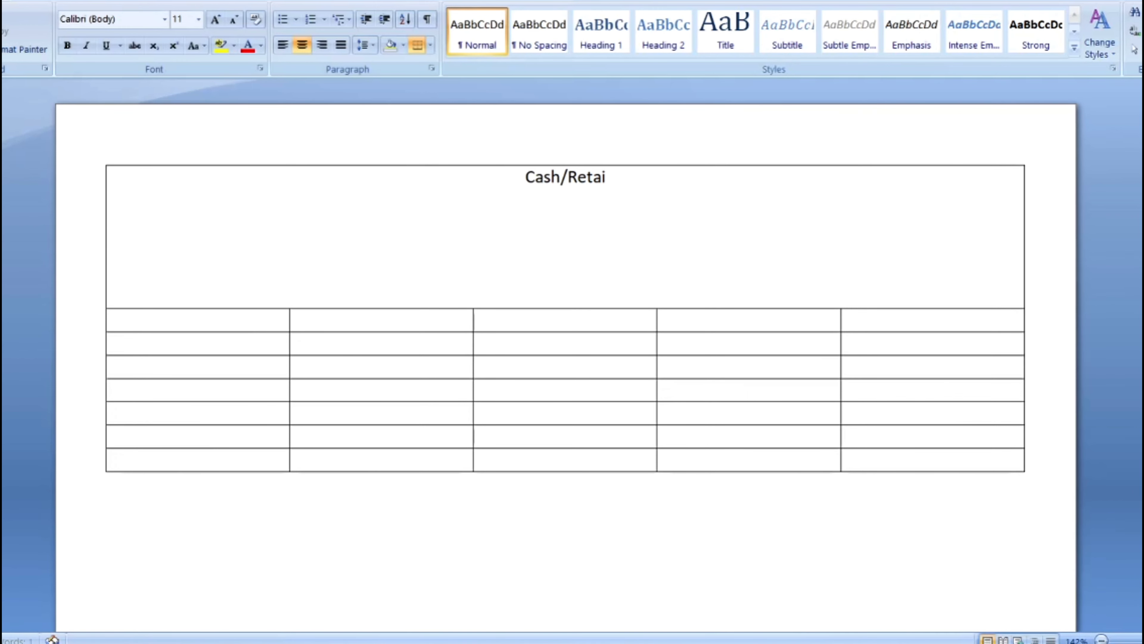
type("l Ta")
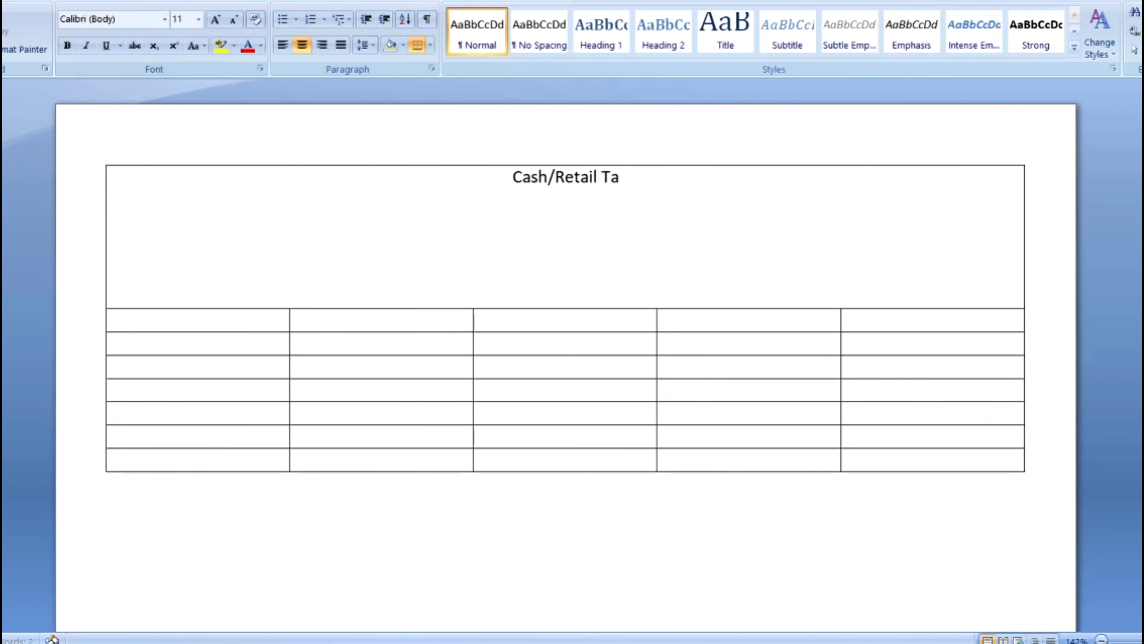
type("x Invo")
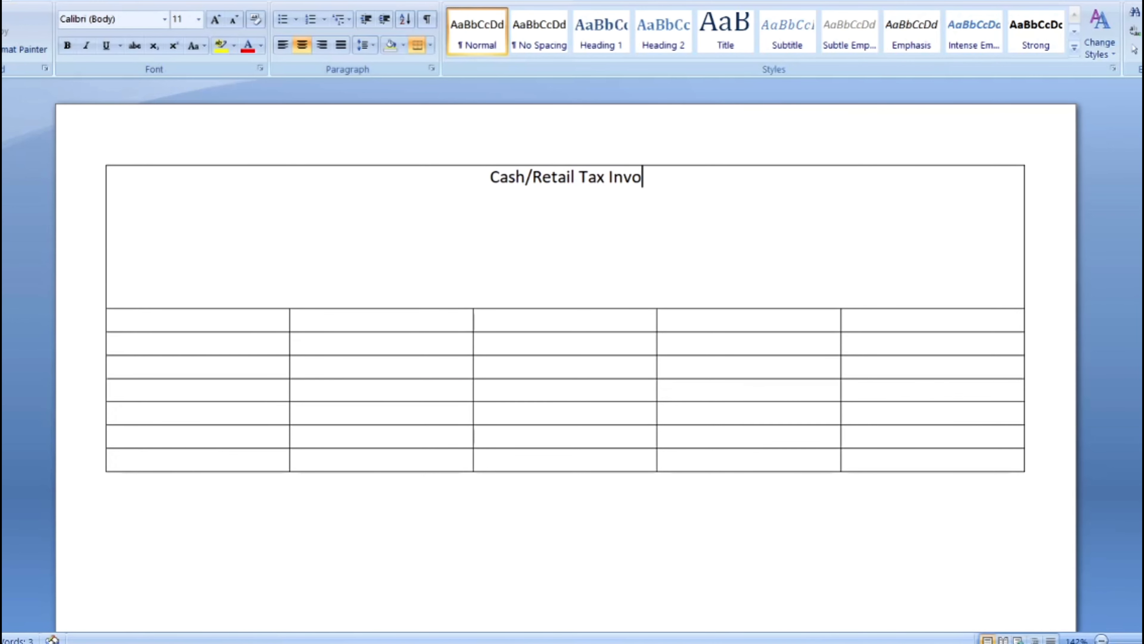
type("ice")
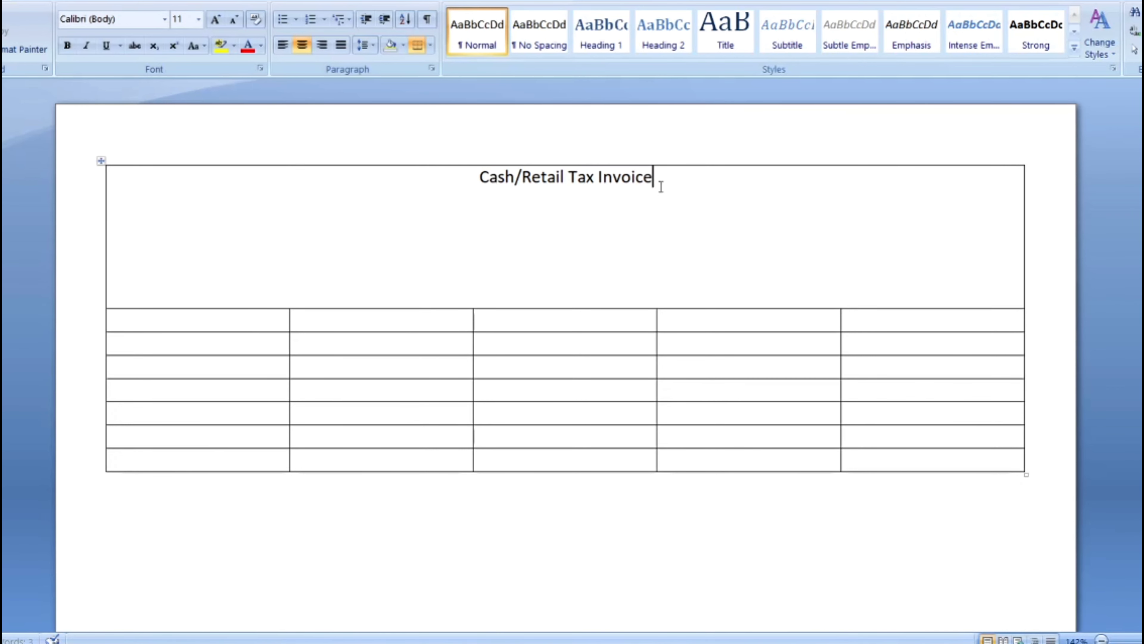
Step: Make the title bold and underlined, then start a new line with bold off
left_click_drag(658, 179, 495, 181)
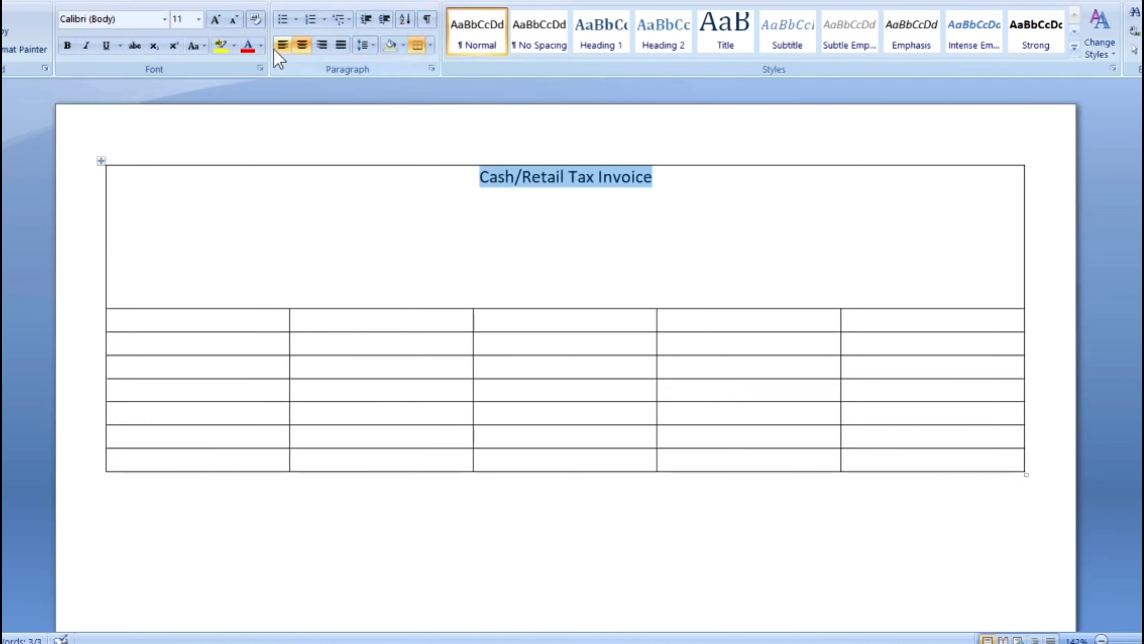
left_click(107, 46)
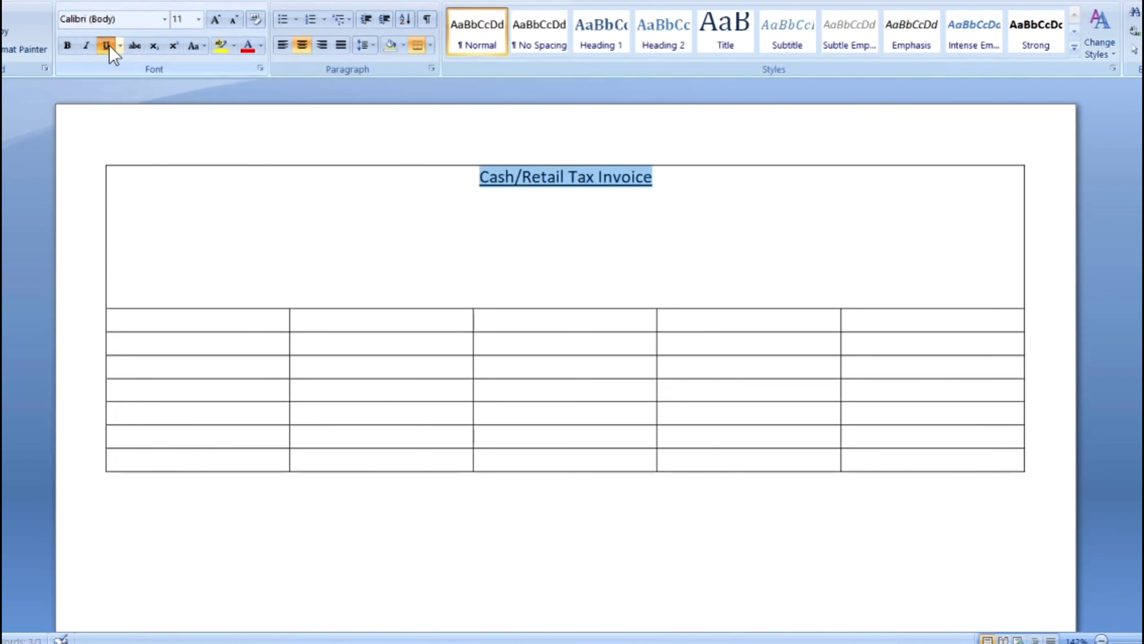
left_click(67, 46)
left_click(698, 184)
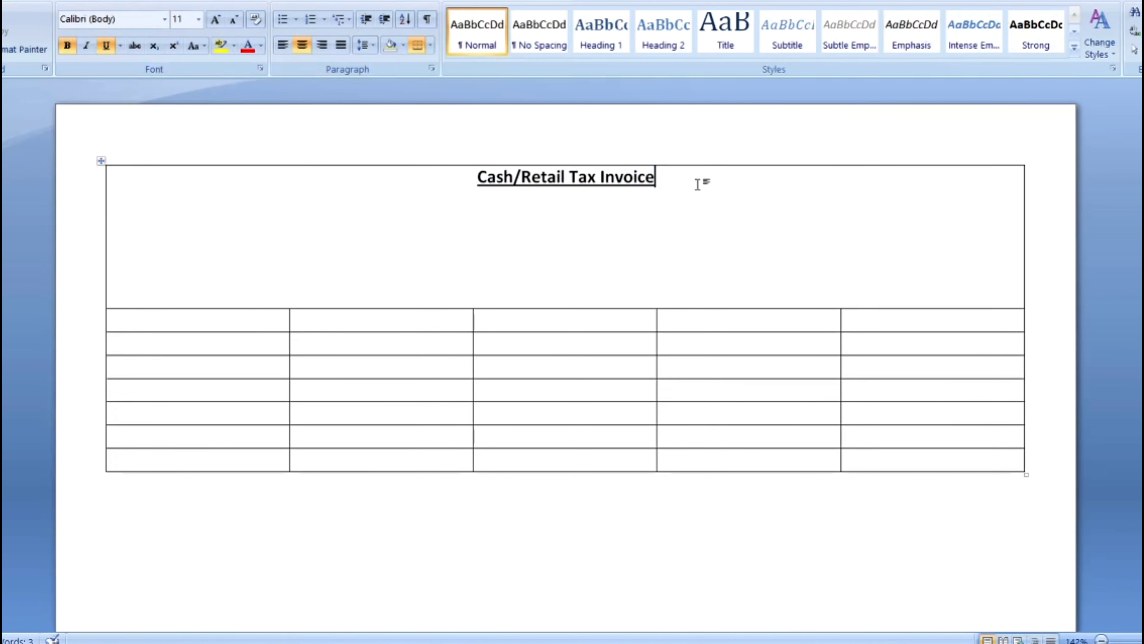
key("Return")
left_click(67, 45)
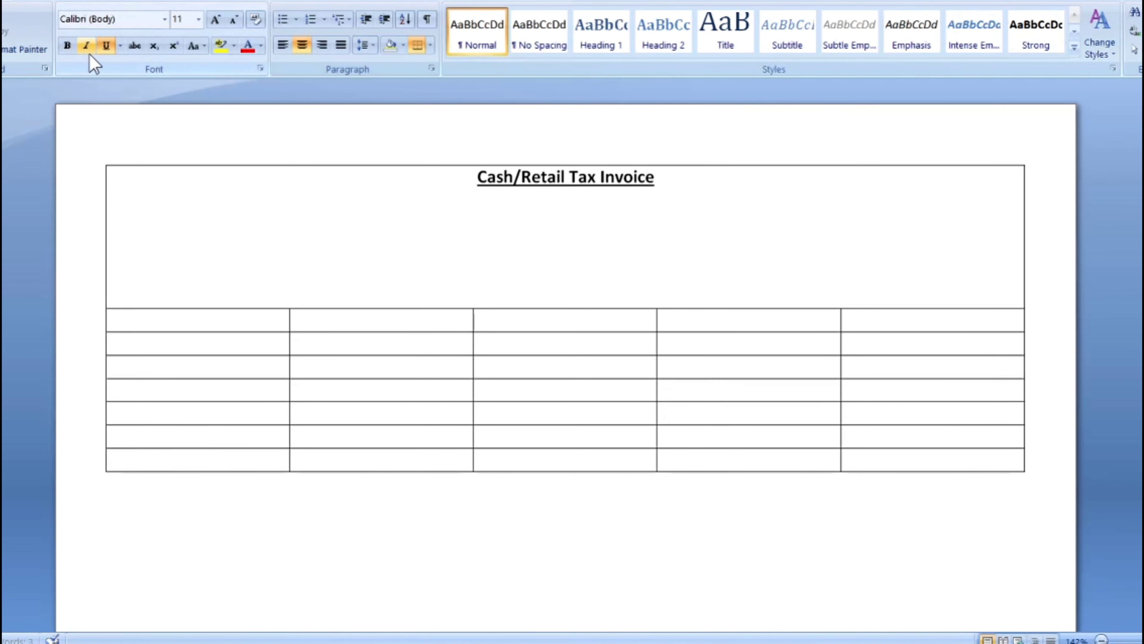
Step: Type 'AIC TECH MOBILE SHOP' without underline and enlarge it to 24 pt
left_click(106, 45)
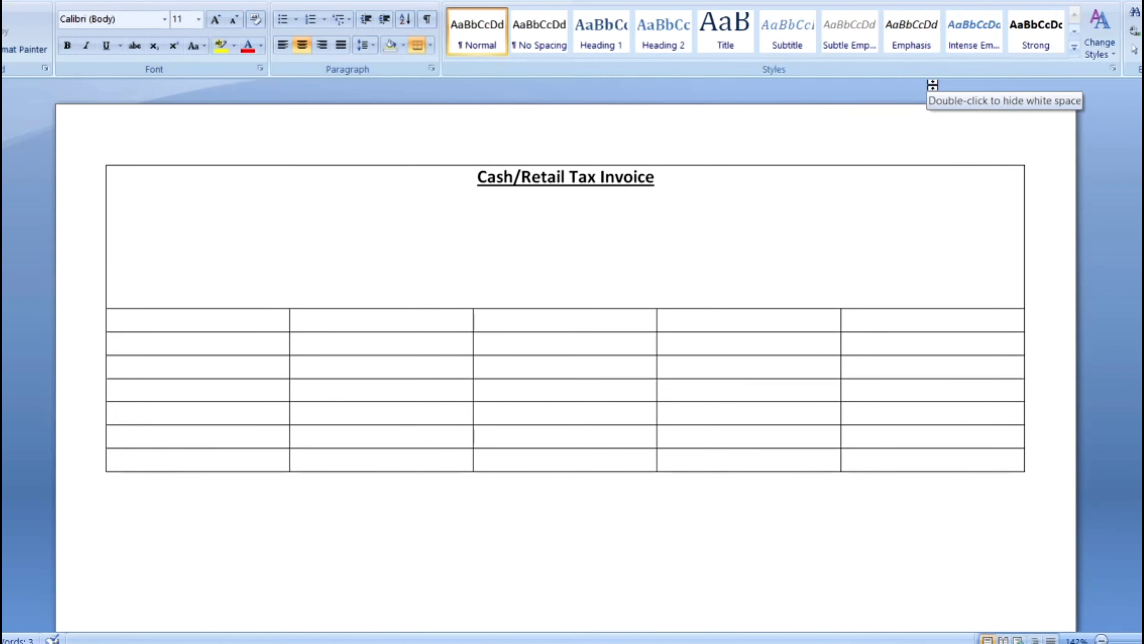
type("A")
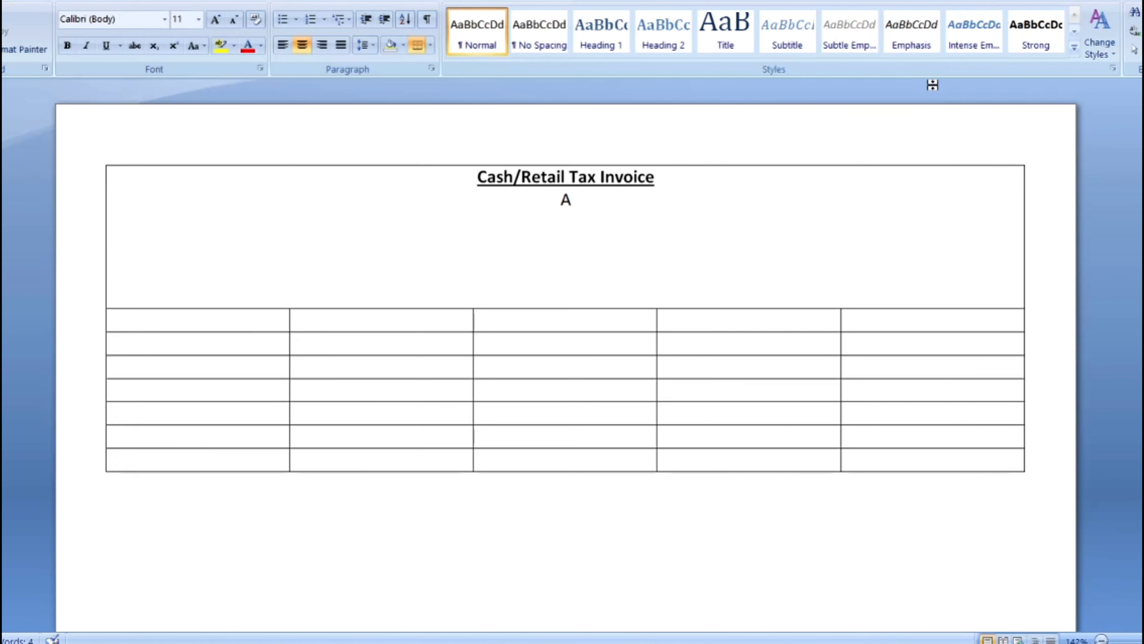
type("IC TECH")
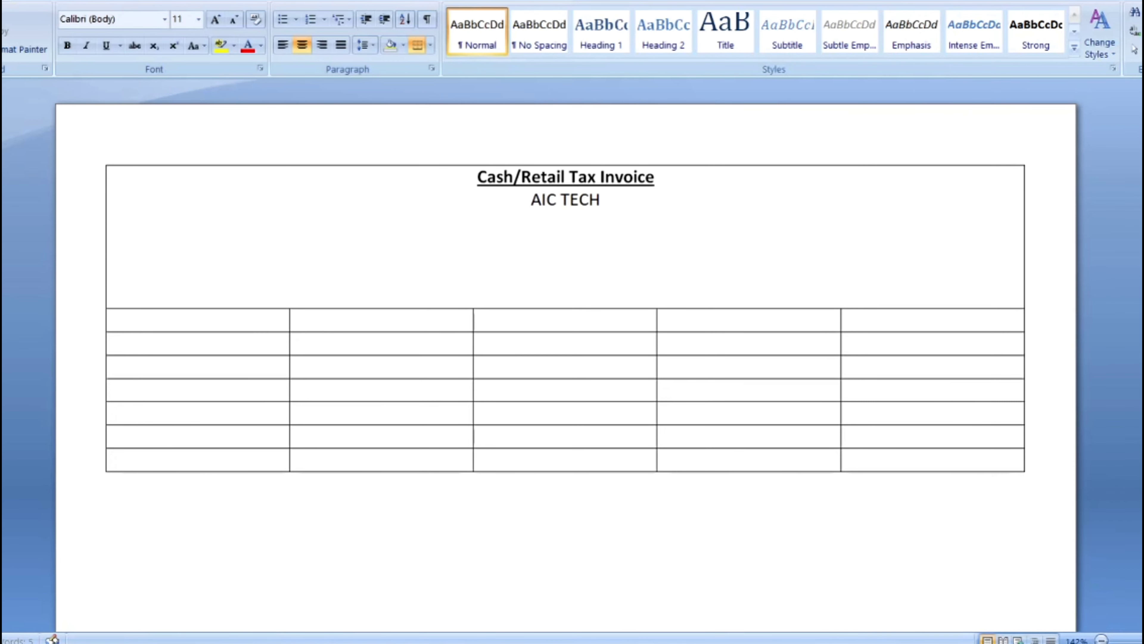
type(" MOBI")
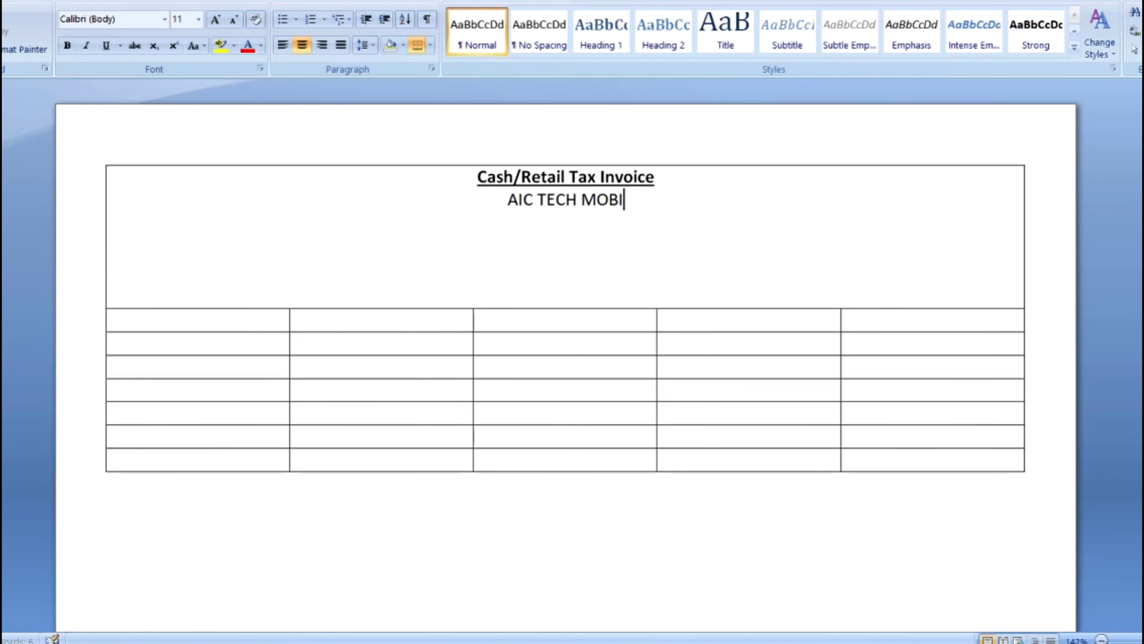
type("LE SHOP")
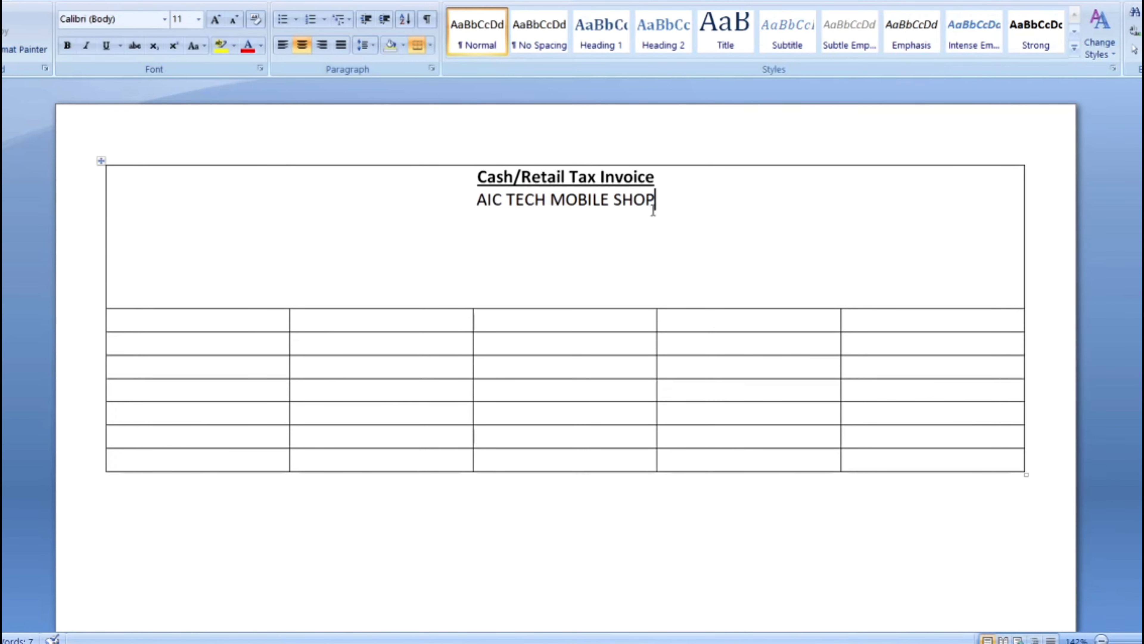
left_click_drag(656, 201, 464, 201)
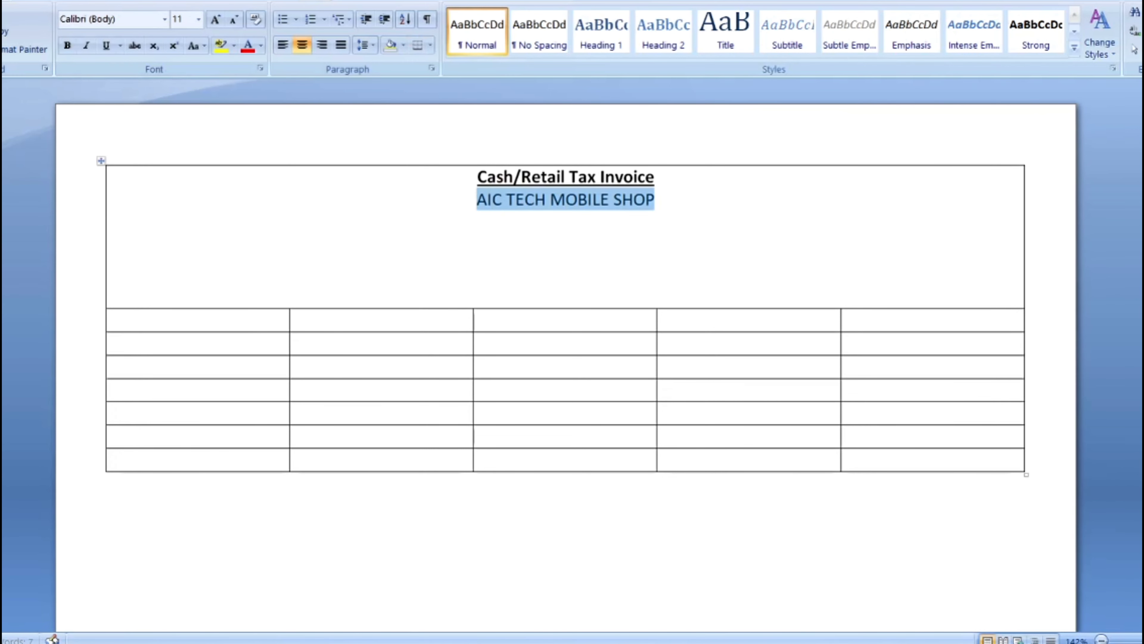
left_click(217, 21)
left_click(216, 20)
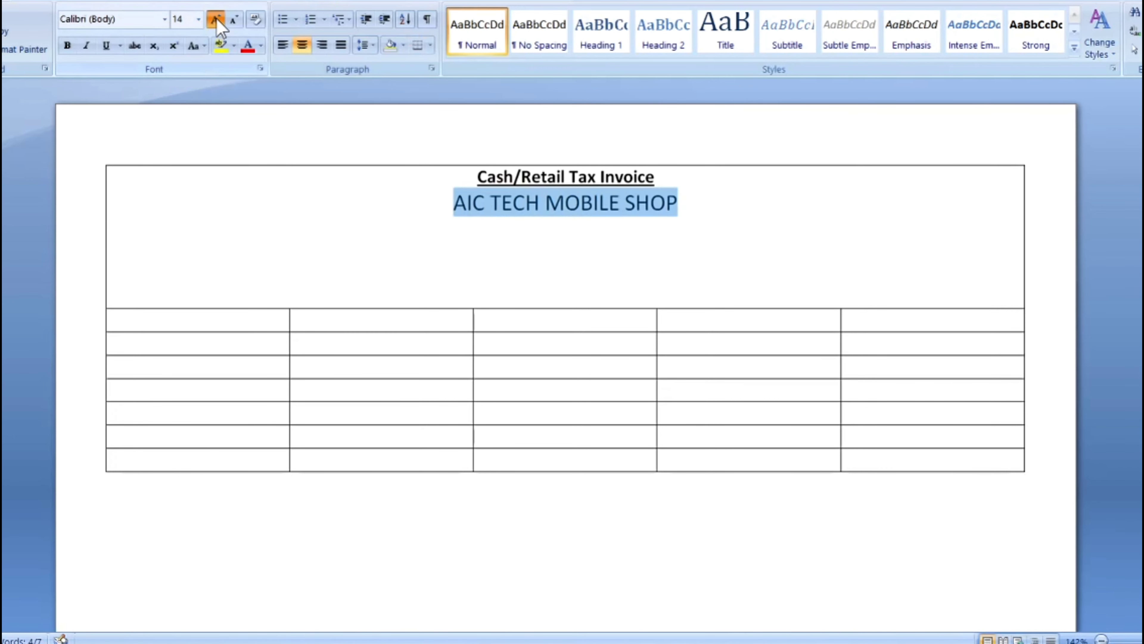
left_click(216, 20)
left_click(217, 21)
left_click(216, 20)
left_click(216, 21)
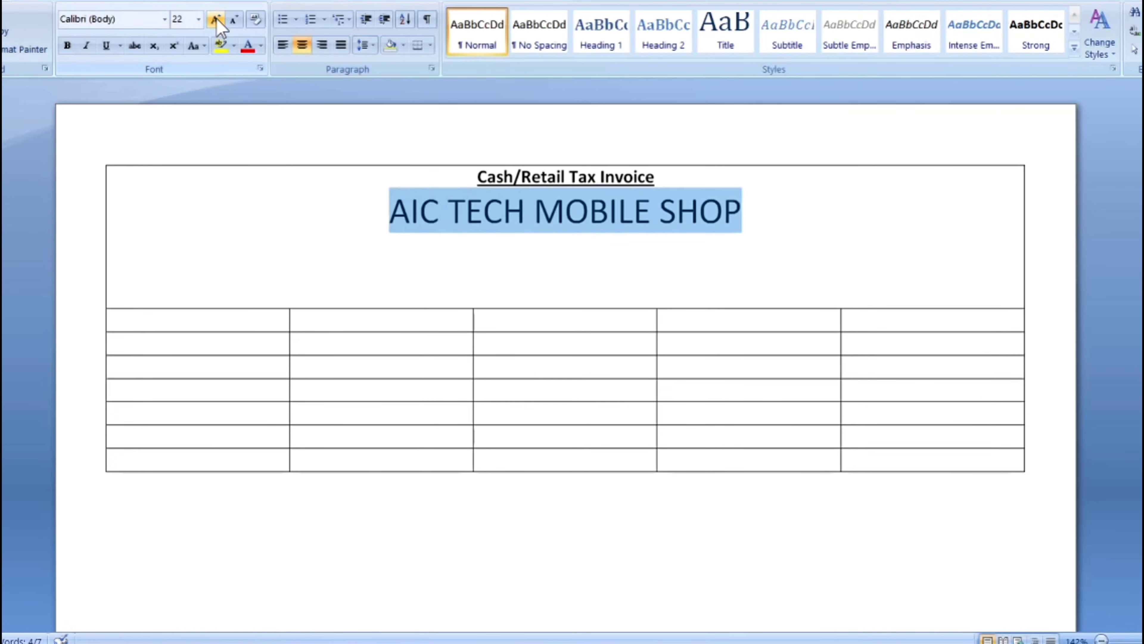
left_click(217, 21)
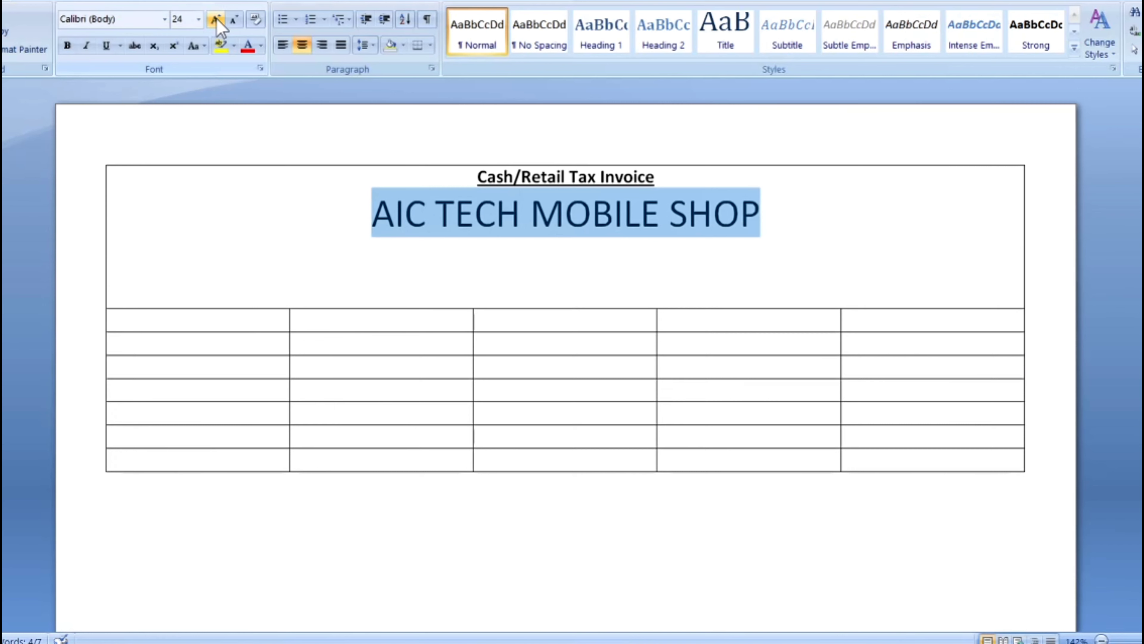
left_click(216, 20)
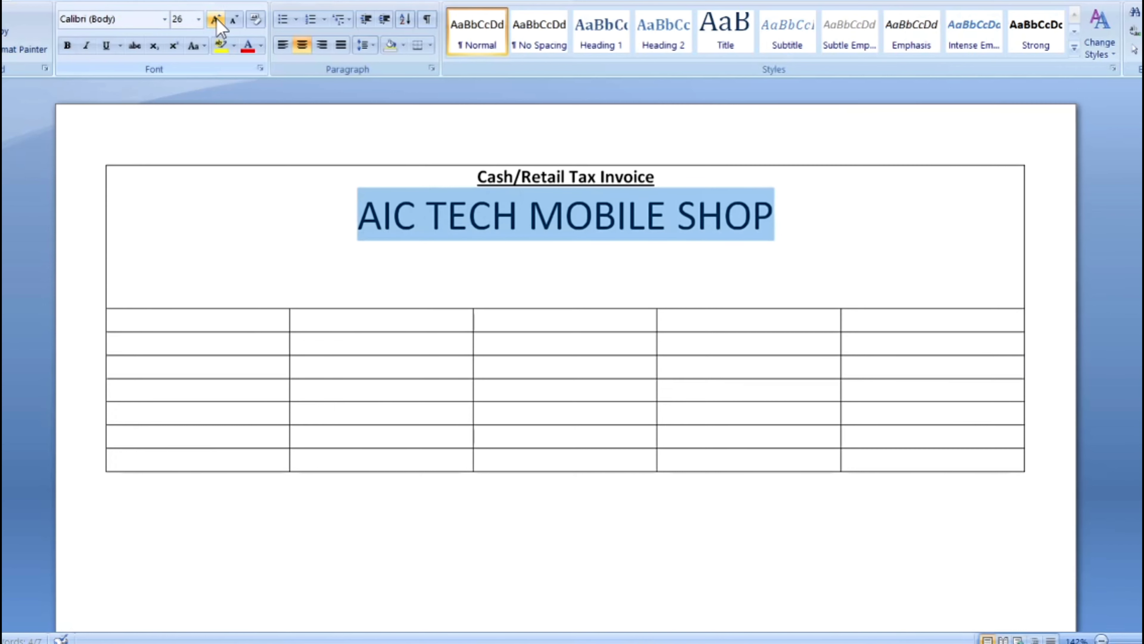
left_click(234, 20)
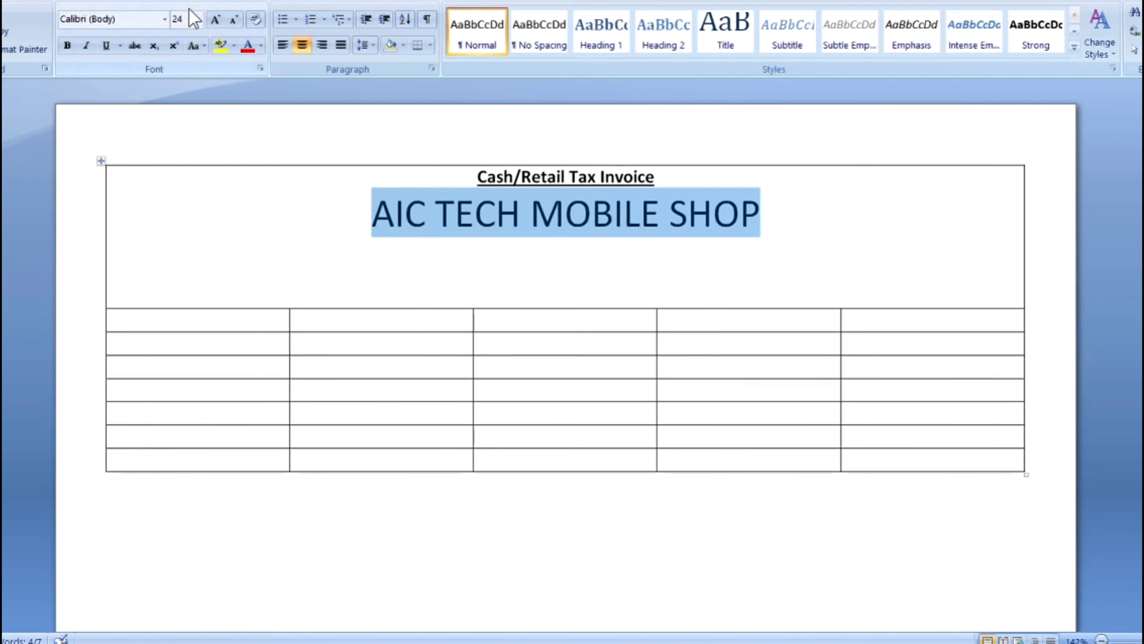
Step: Set the shop name in the Algerian font and colour it red
left_click(165, 19)
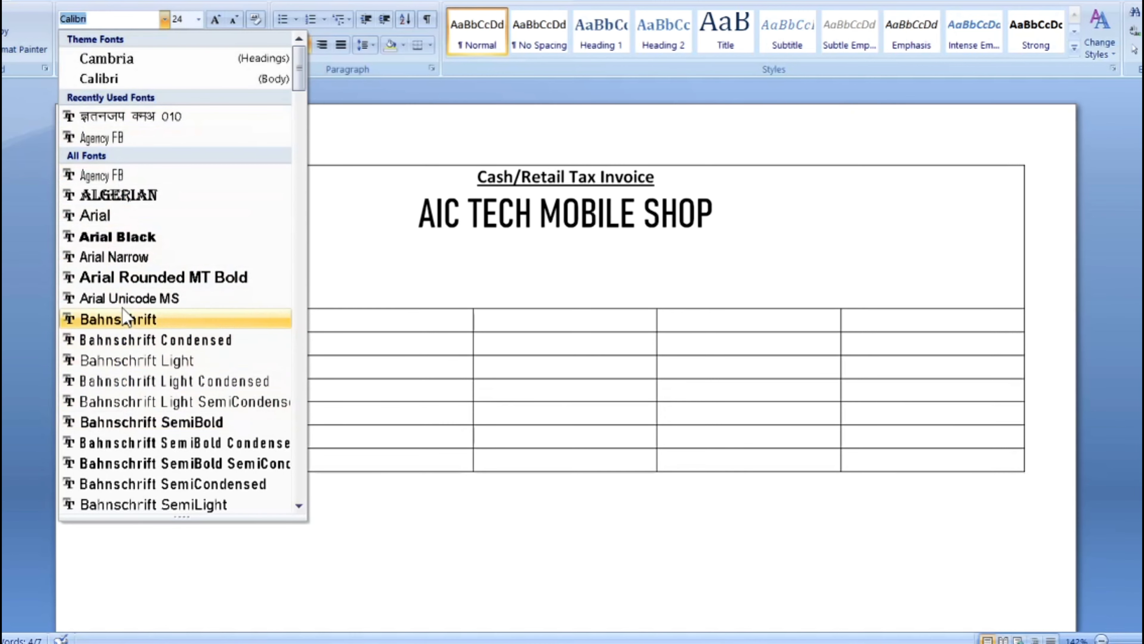
left_click(131, 195)
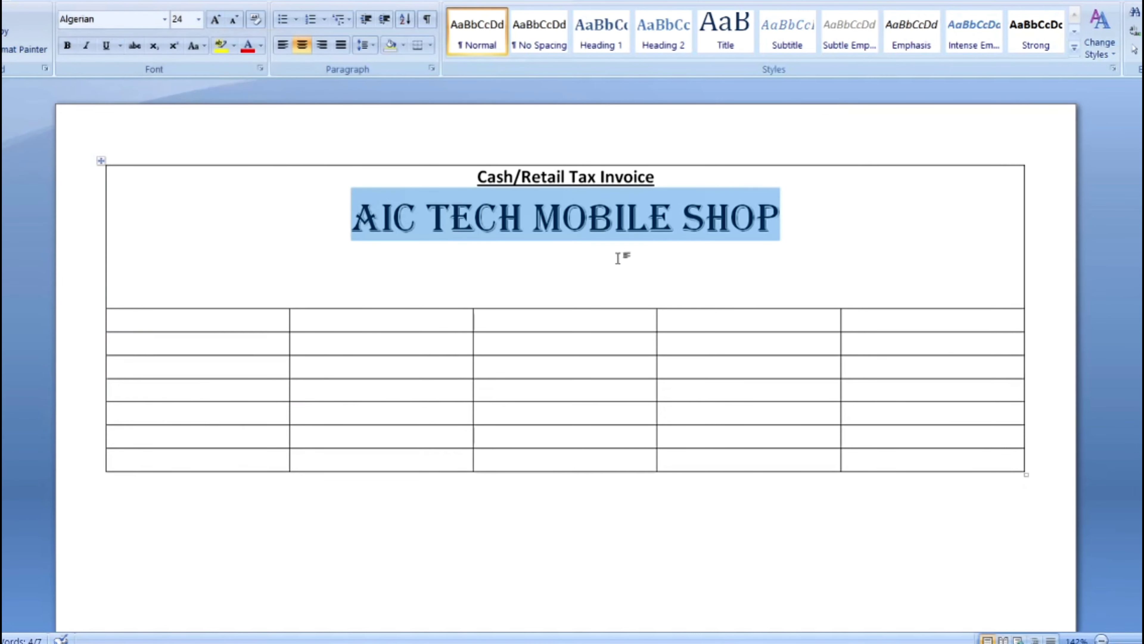
left_click(800, 213)
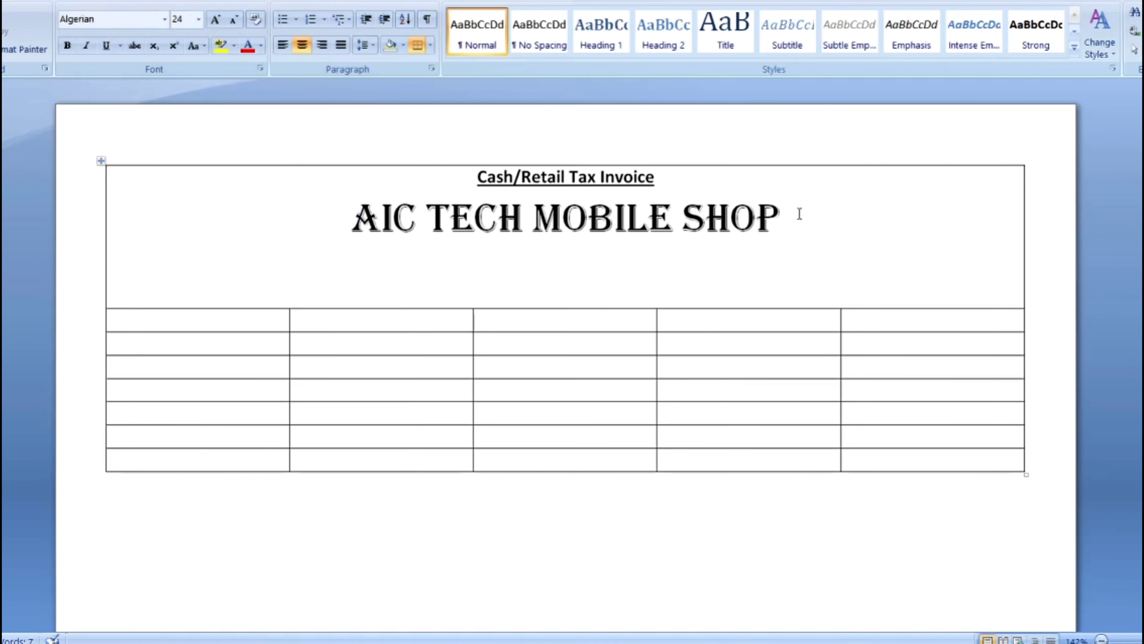
left_click_drag(799, 214, 381, 220)
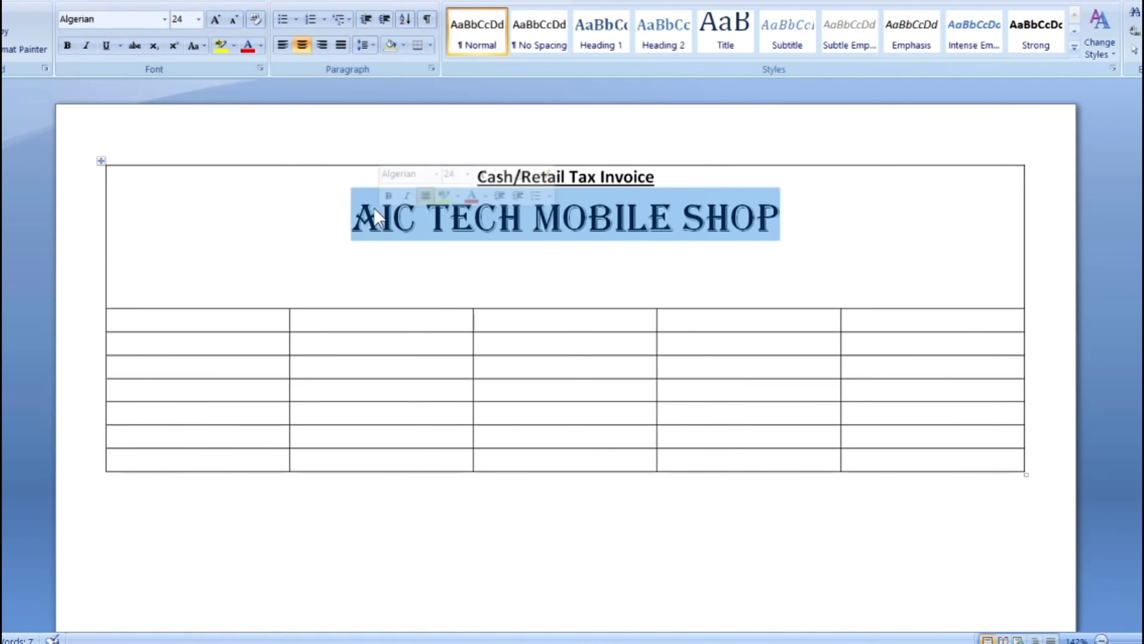
left_click(261, 45)
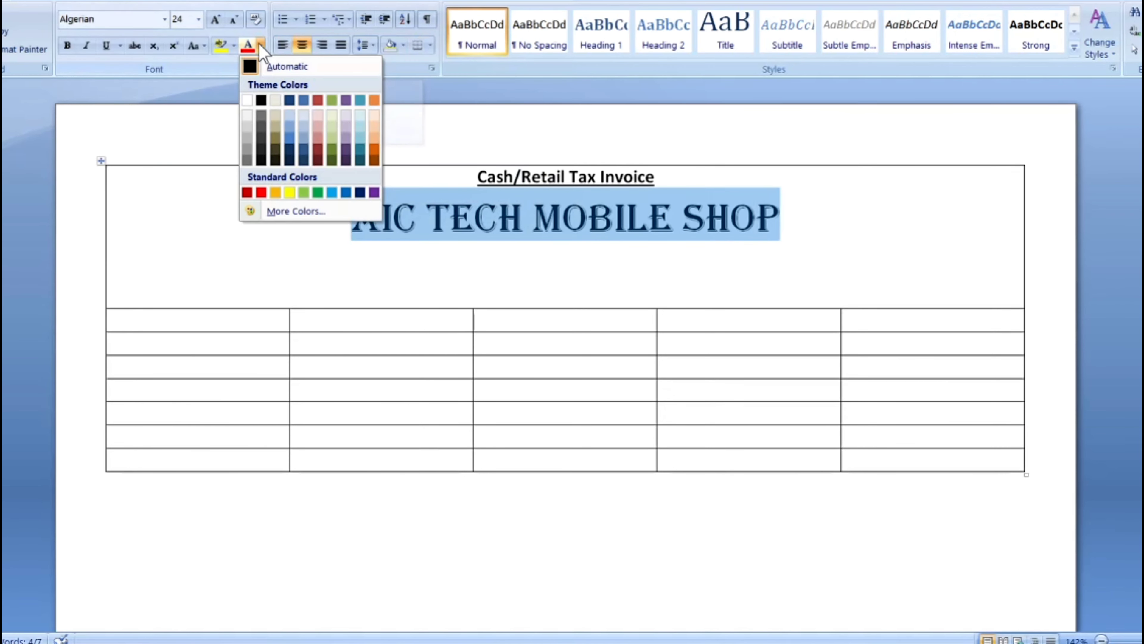
left_click(261, 192)
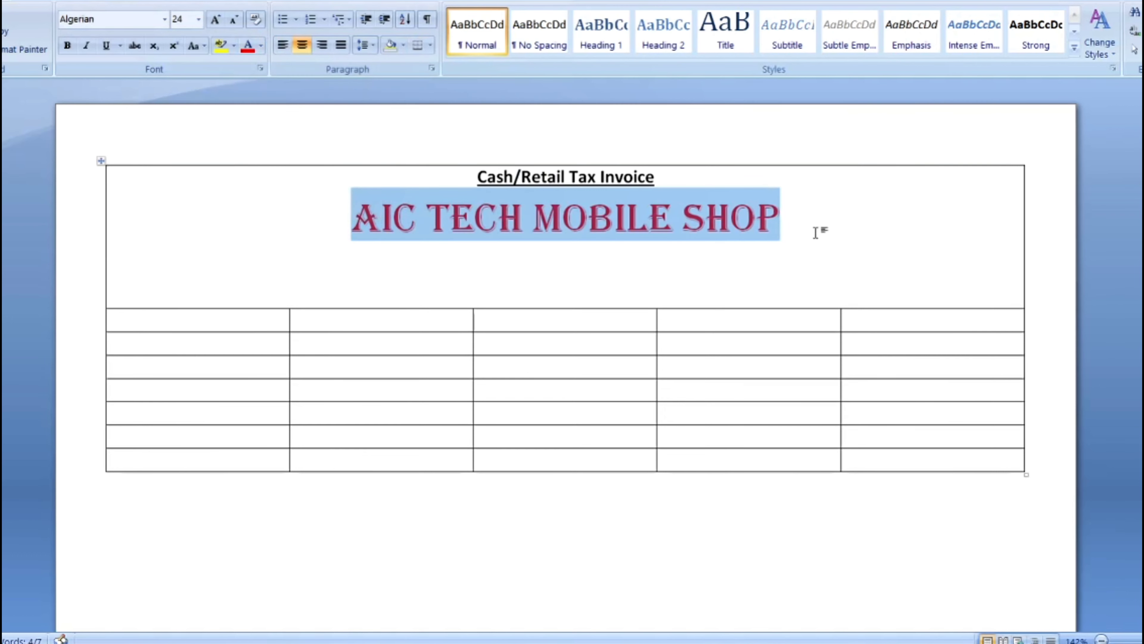
left_click(810, 219)
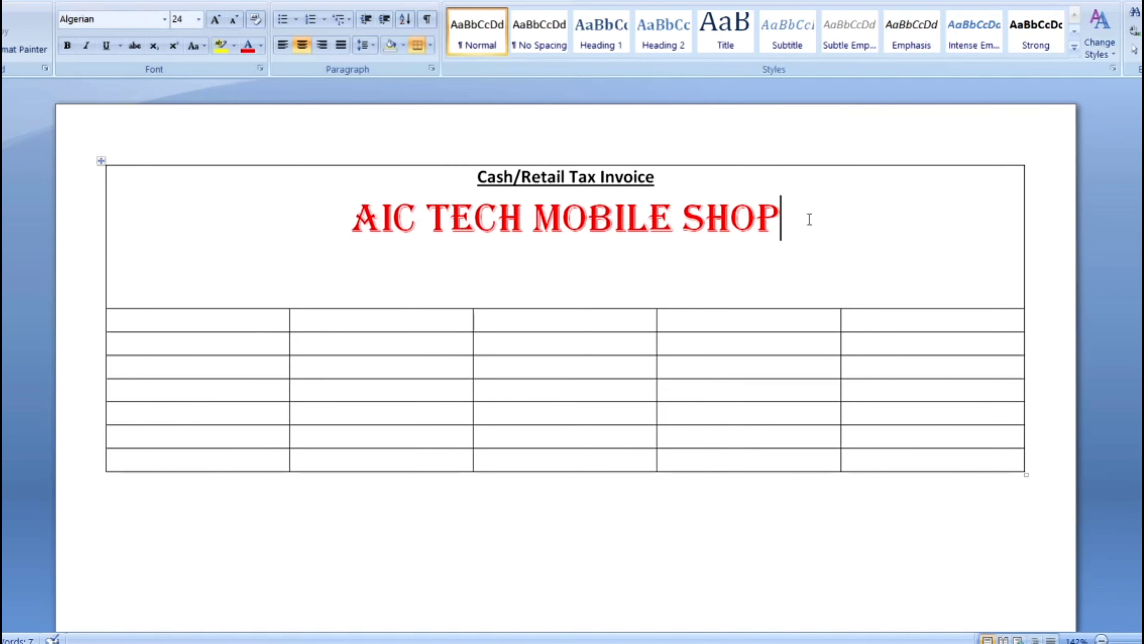
Step: Start a line below the shop name in Arial Black with black font colour
key("Down")
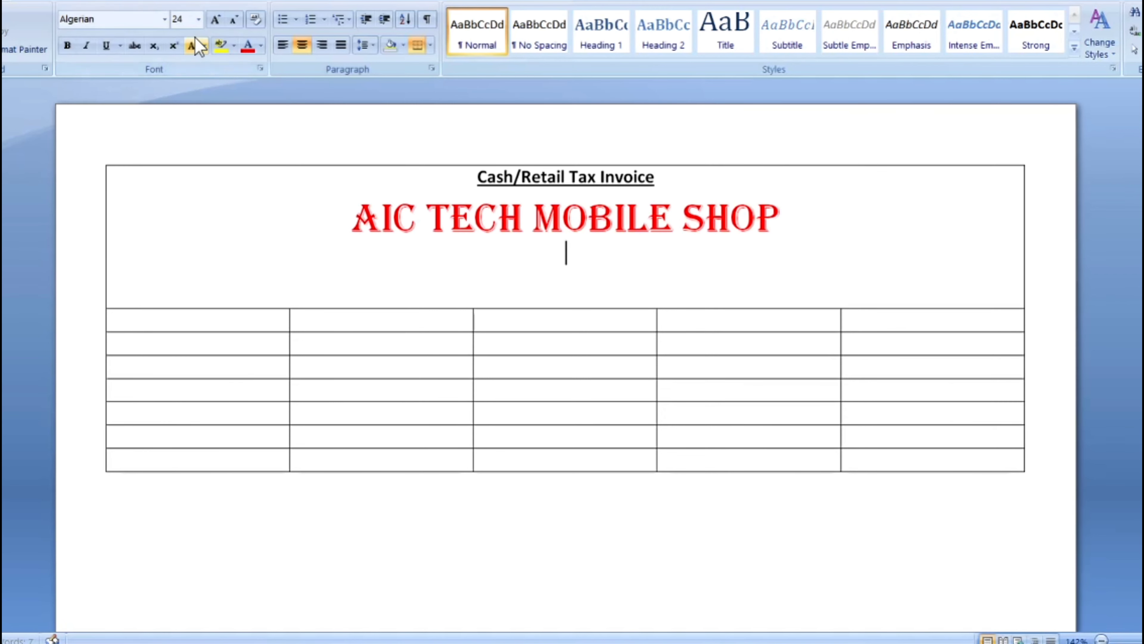
left_click(164, 19)
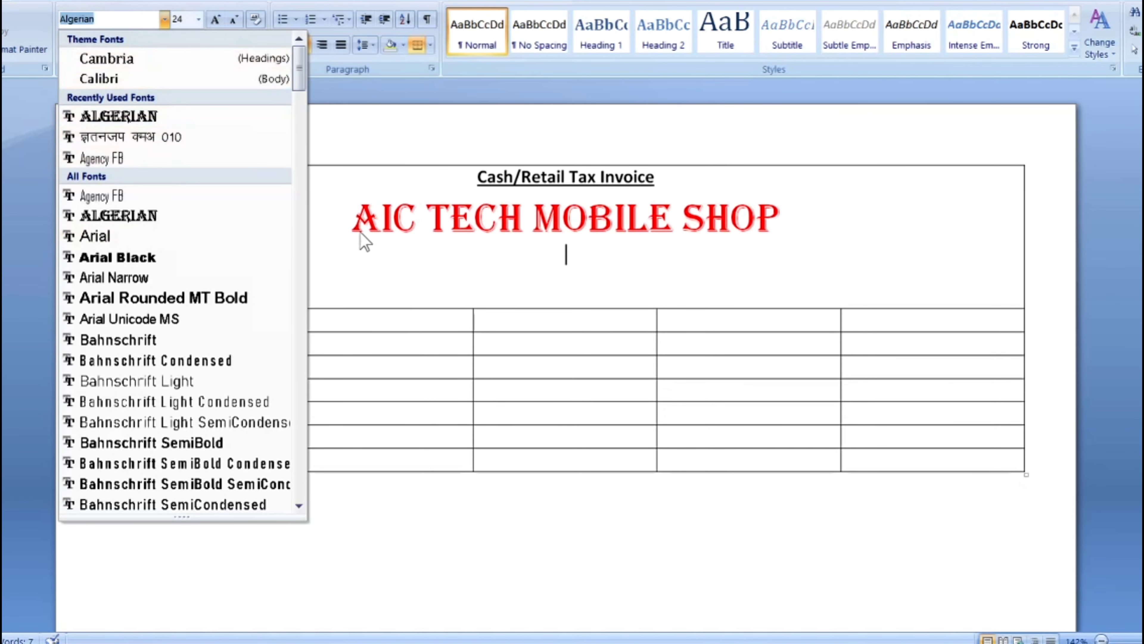
left_click(135, 237)
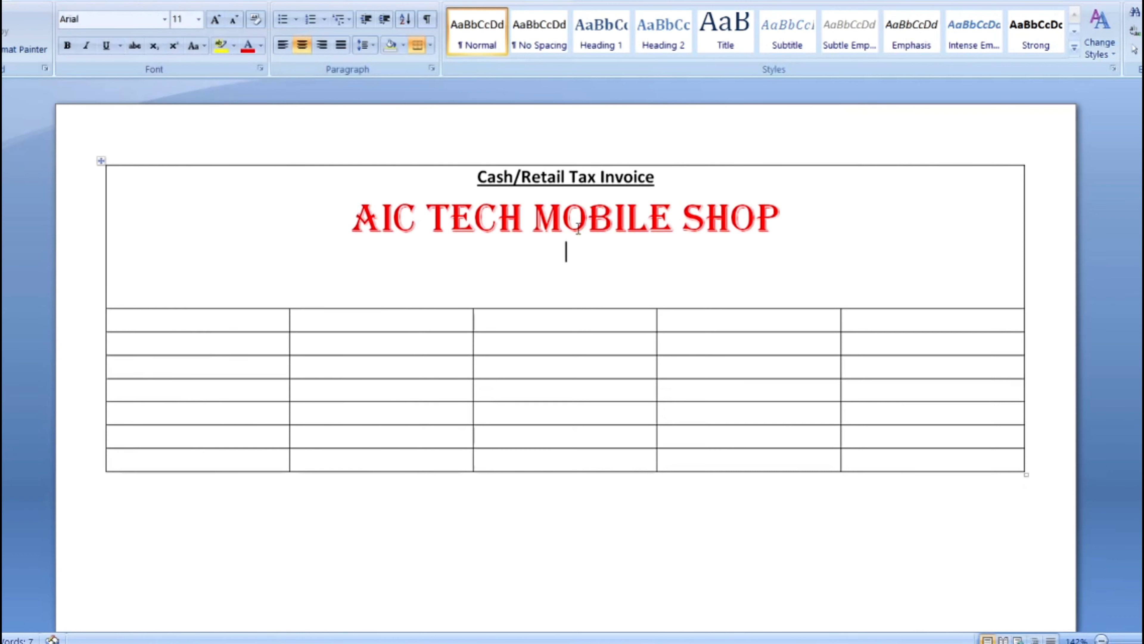
left_click(164, 19)
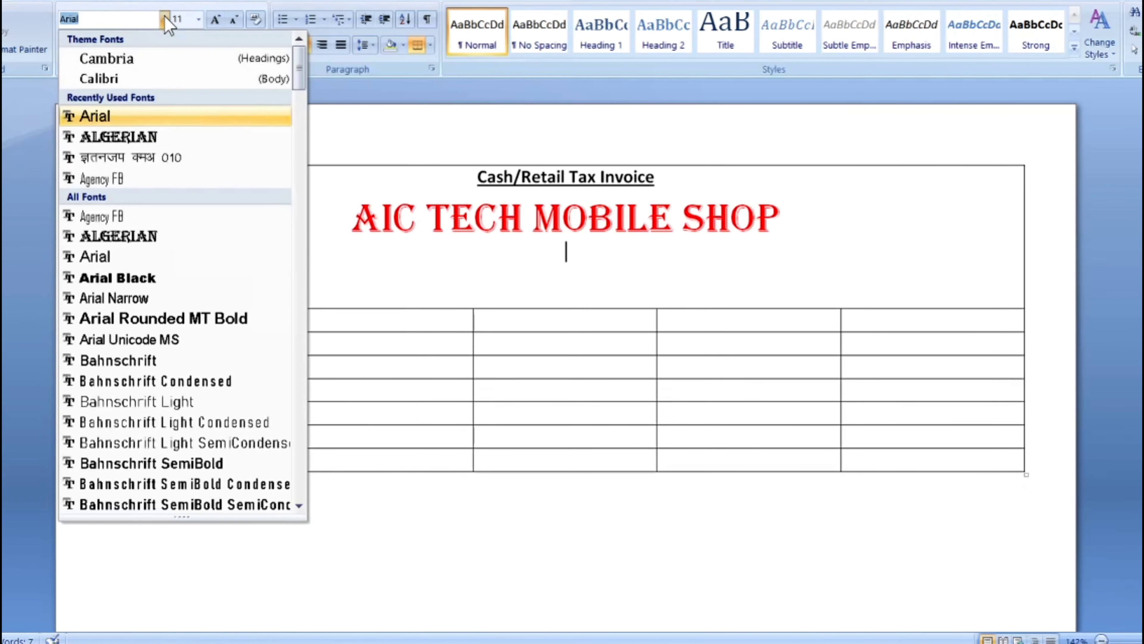
left_click(160, 278)
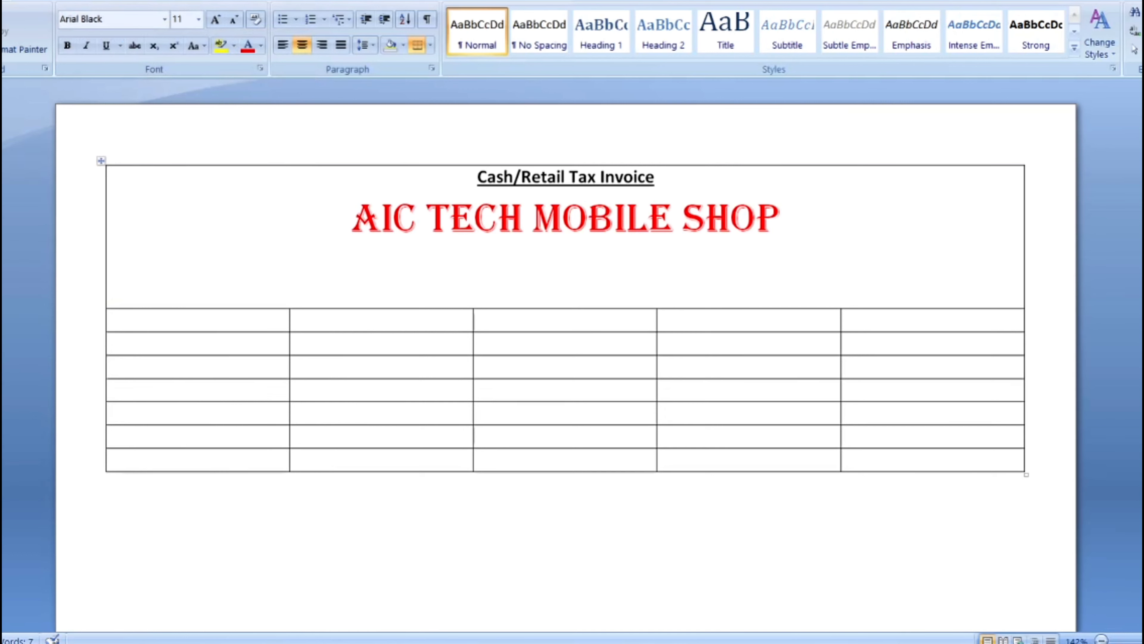
type("d")
key("BackSpace")
type("D")
key("BackSpace")
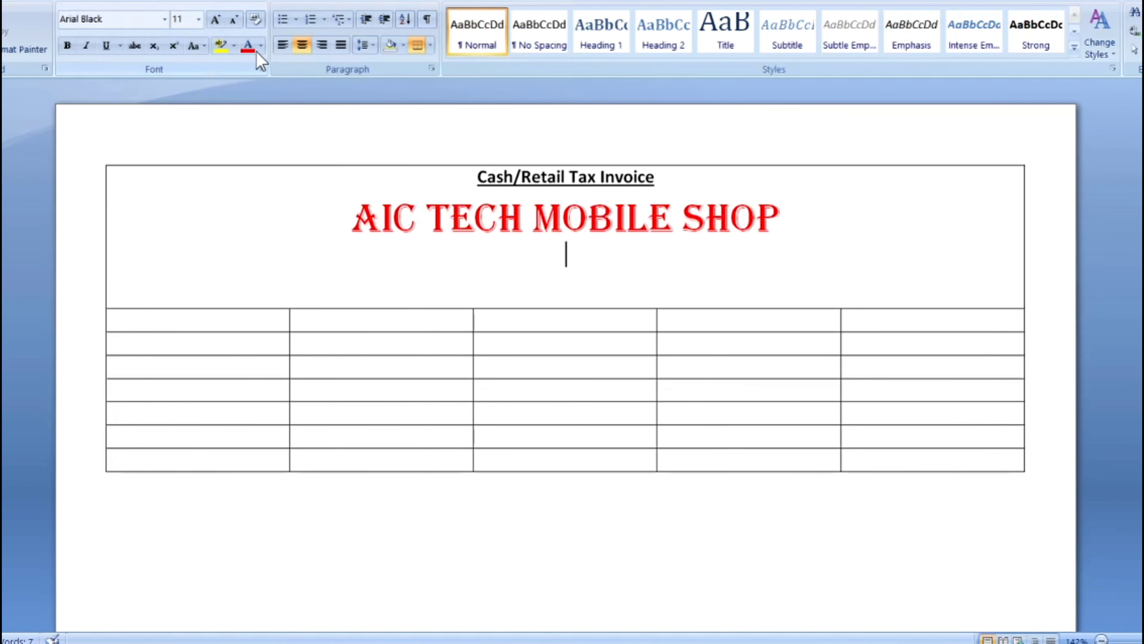
left_click(261, 45)
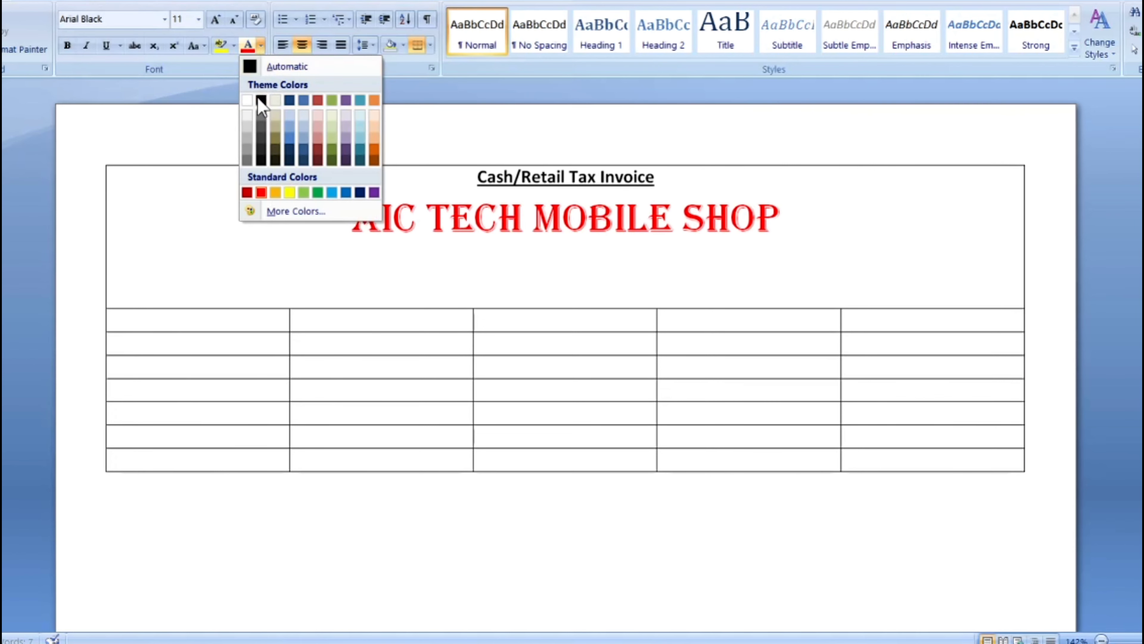
left_click(279, 66)
Step: Type 'Deals in : All type of Mobile Sale, New & Old Mobile All Type Accessories'
type("D")
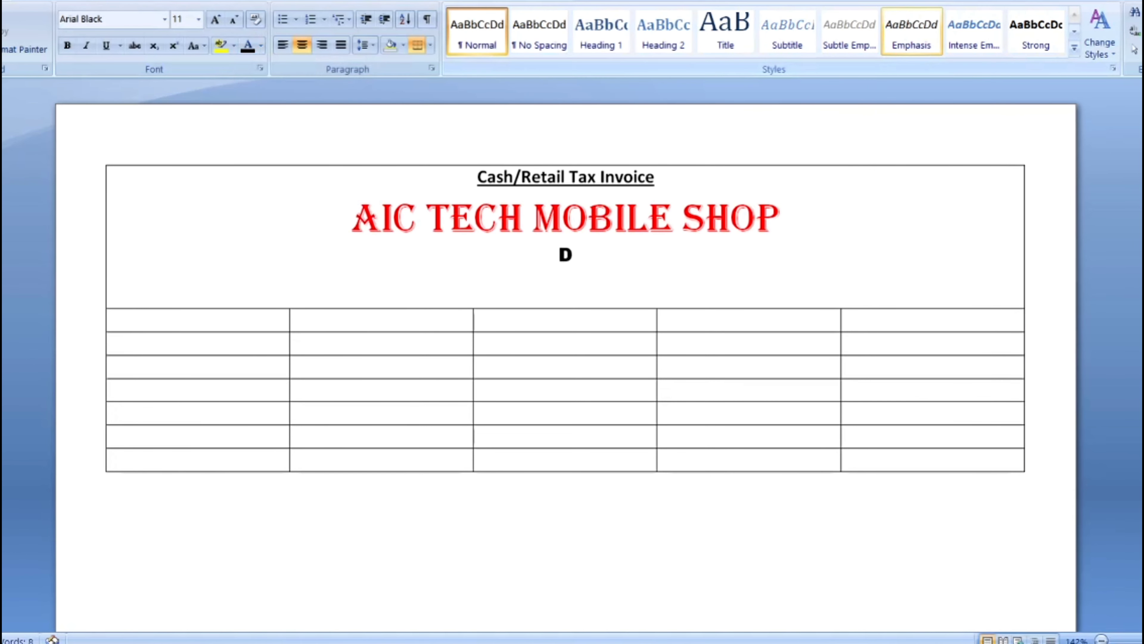
type("eals")
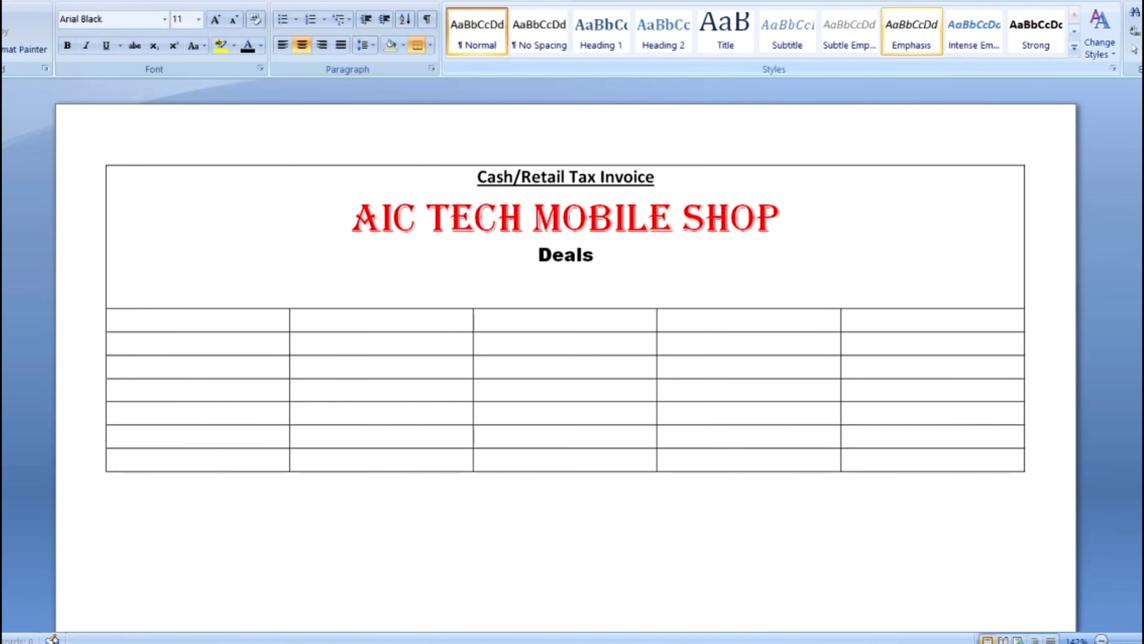
type(" in :")
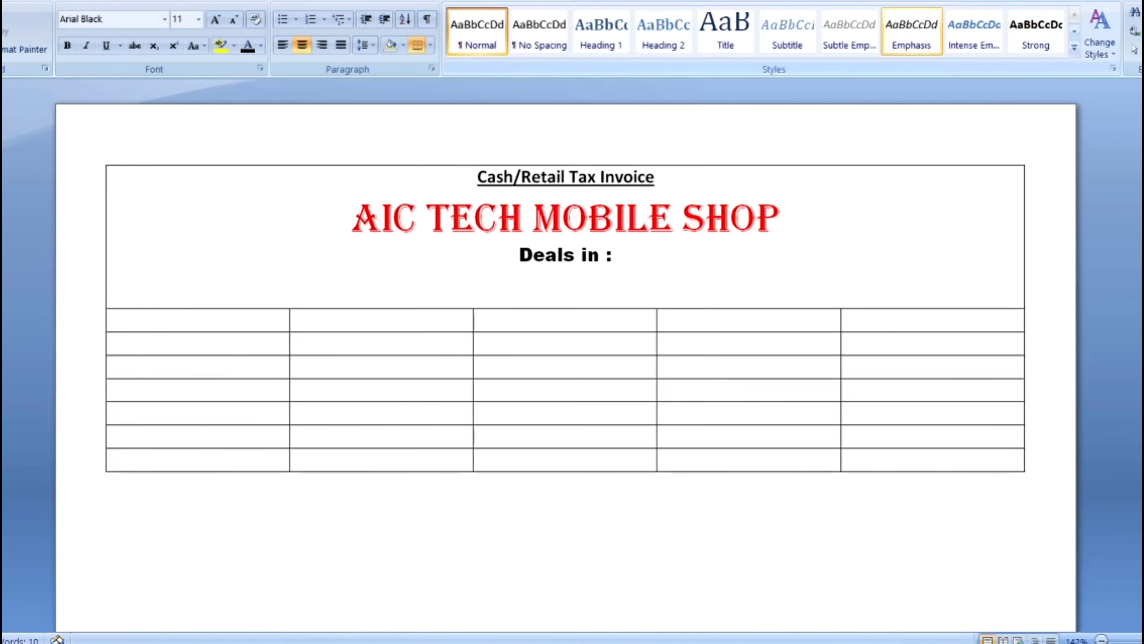
type(" All ty")
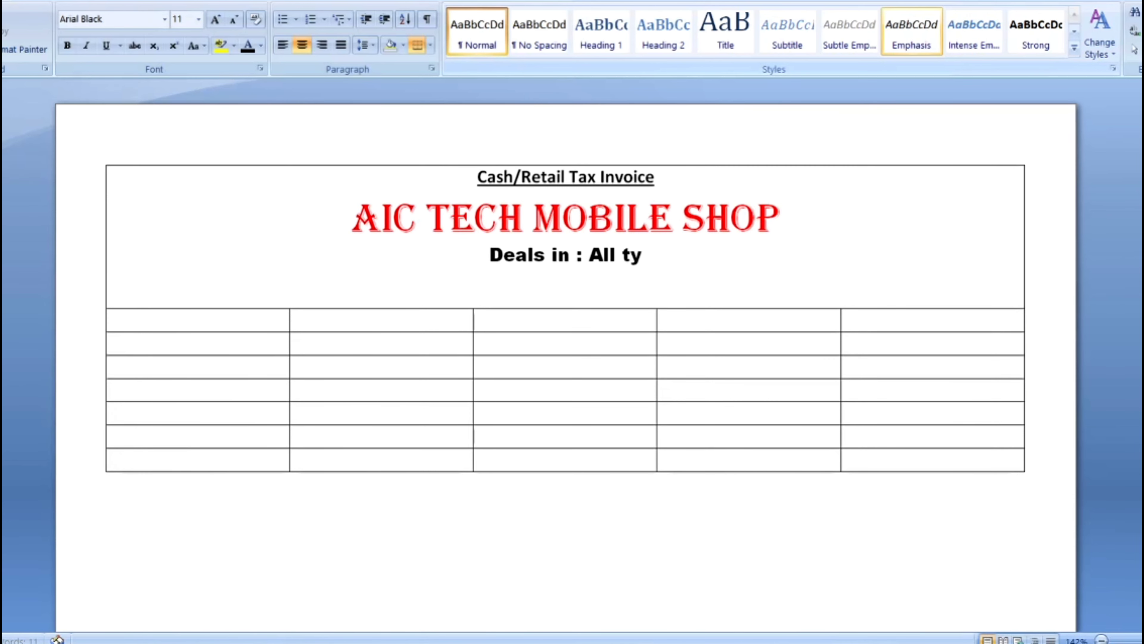
type("pe of")
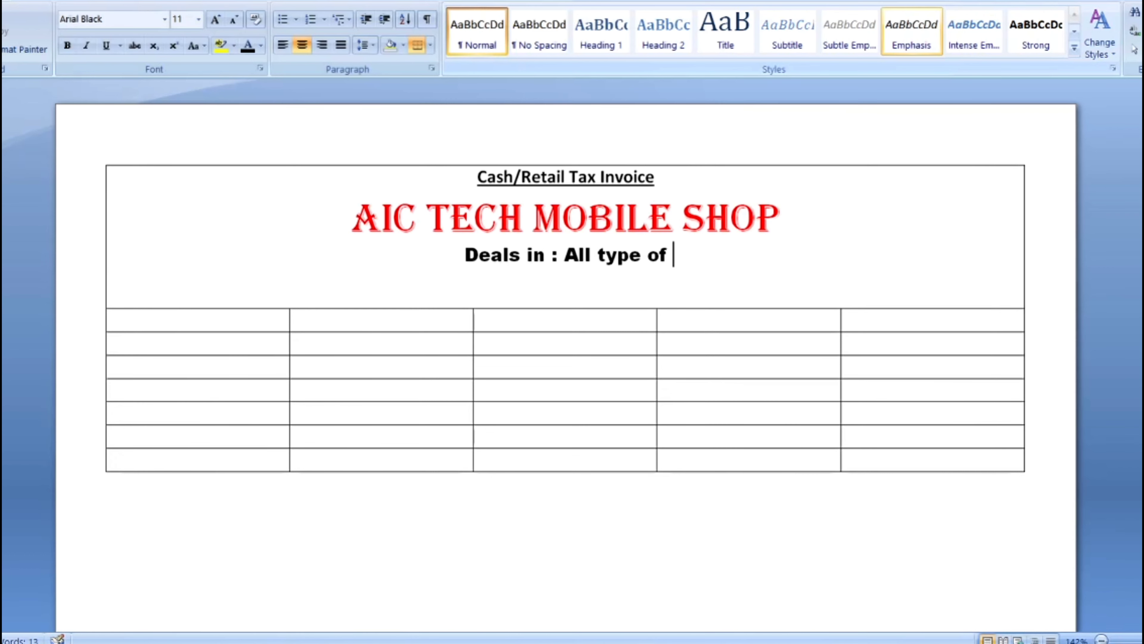
type("Mobil")
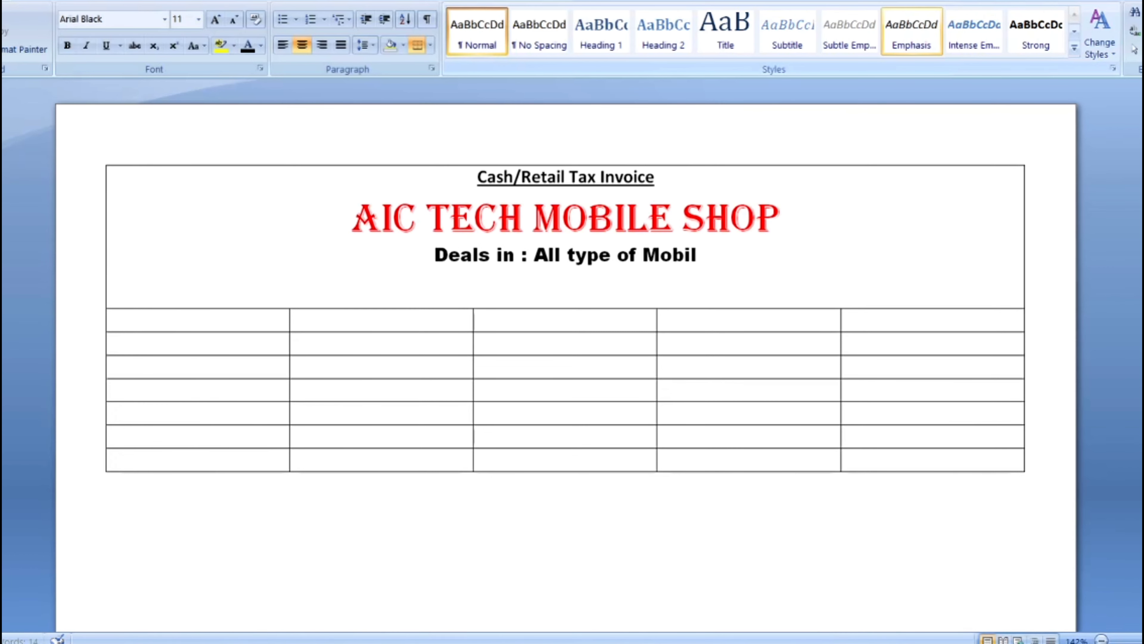
type("e Sale")
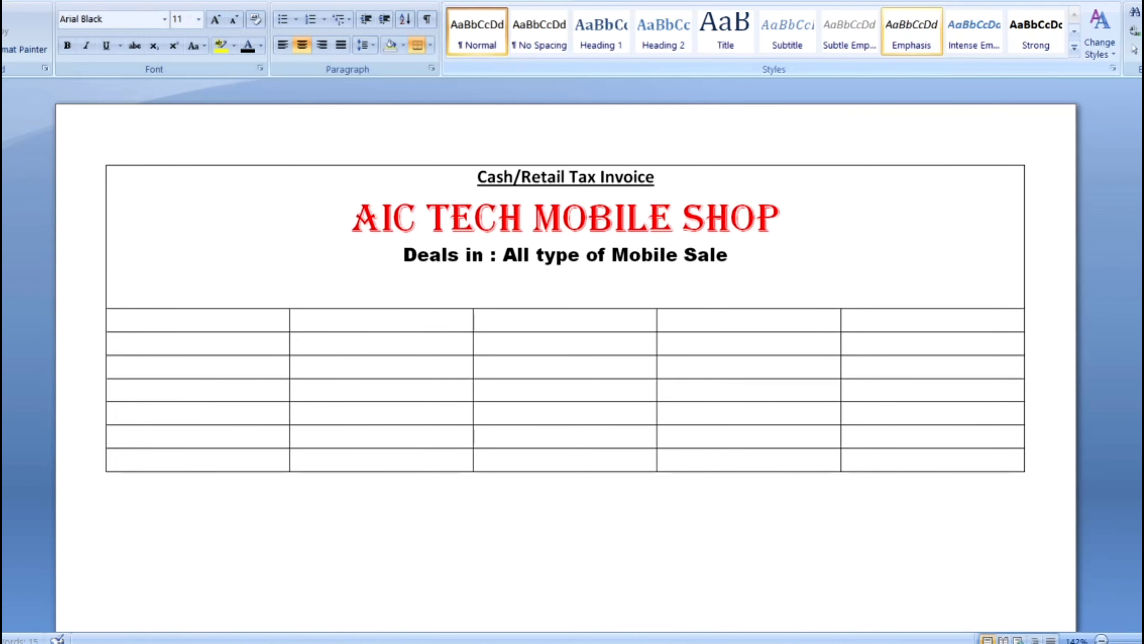
type(",")
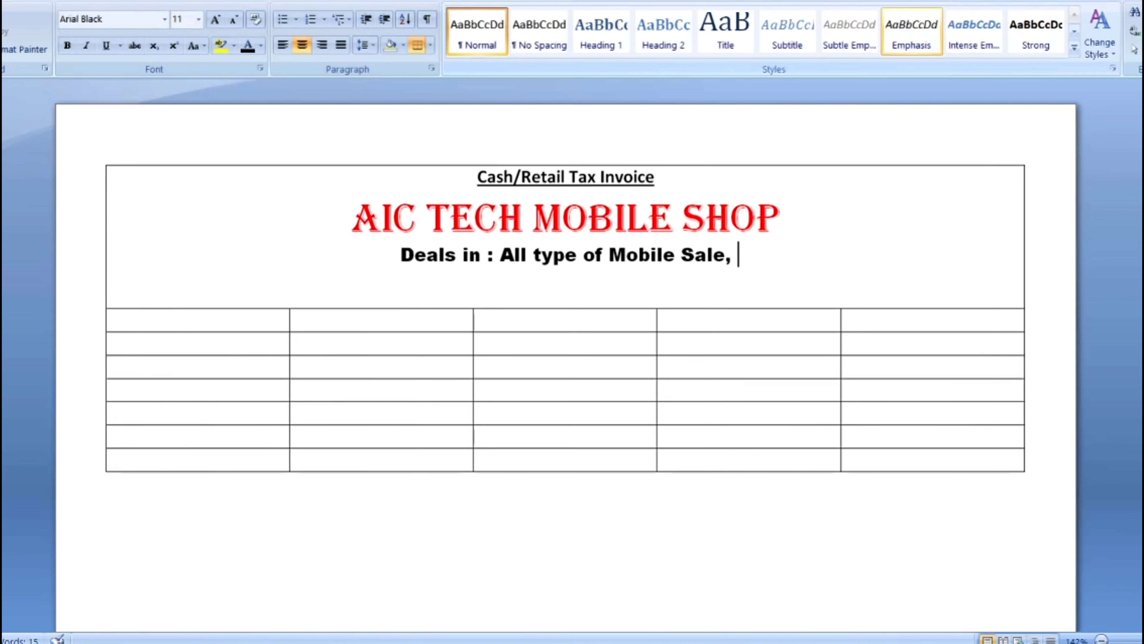
type("n")
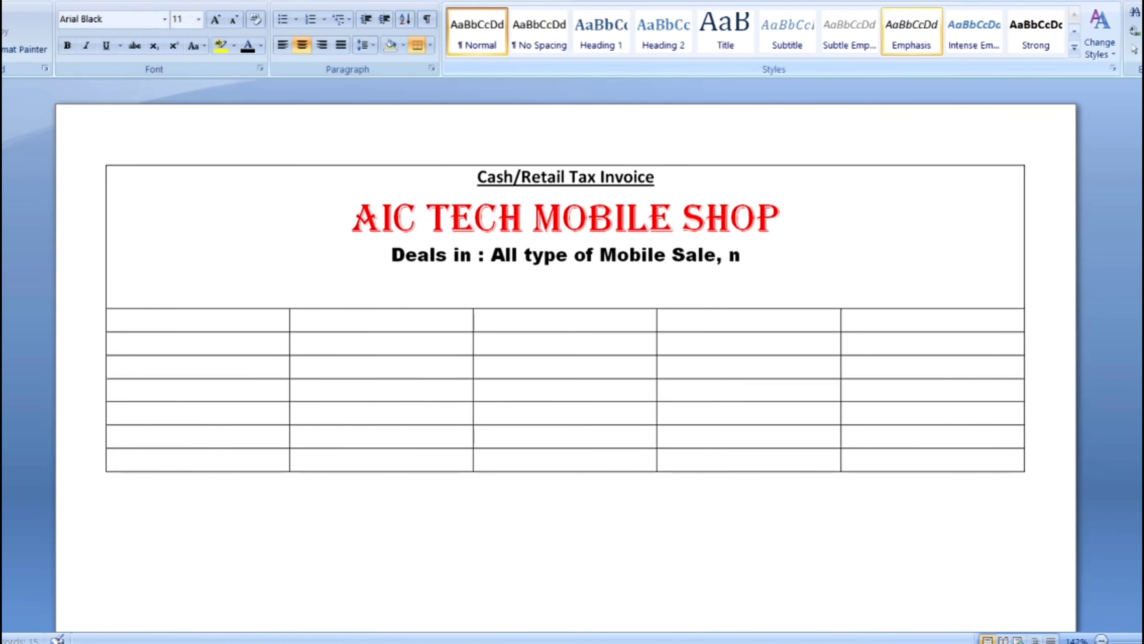
type("ew")
key("BackSpace")
key("BackSpace")
key("BackSpace")
type("New")
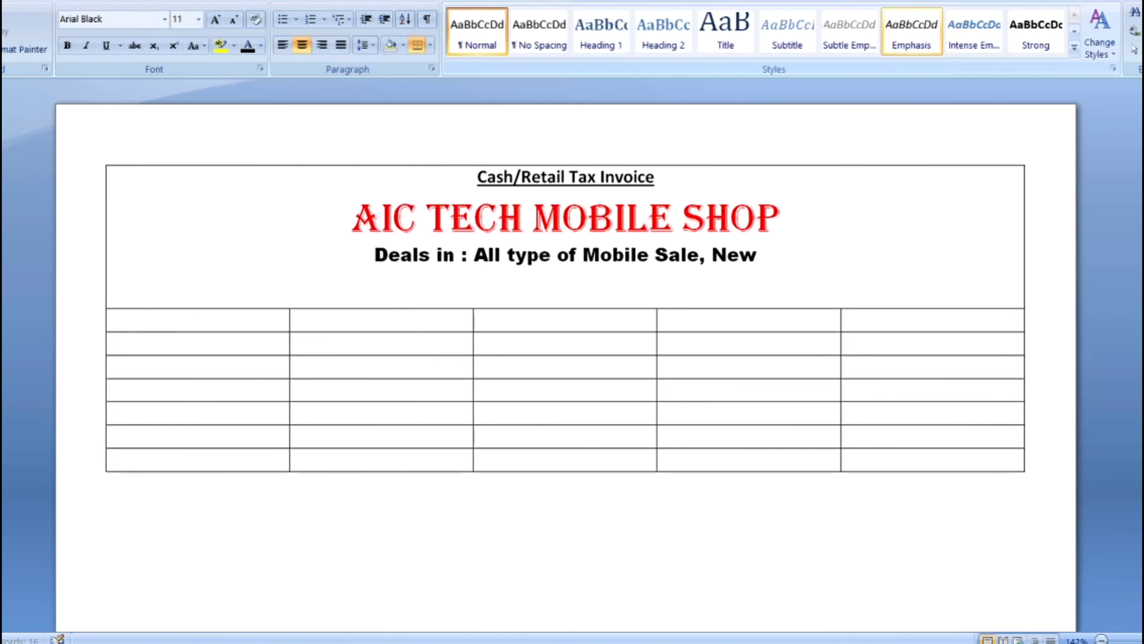
type(" and")
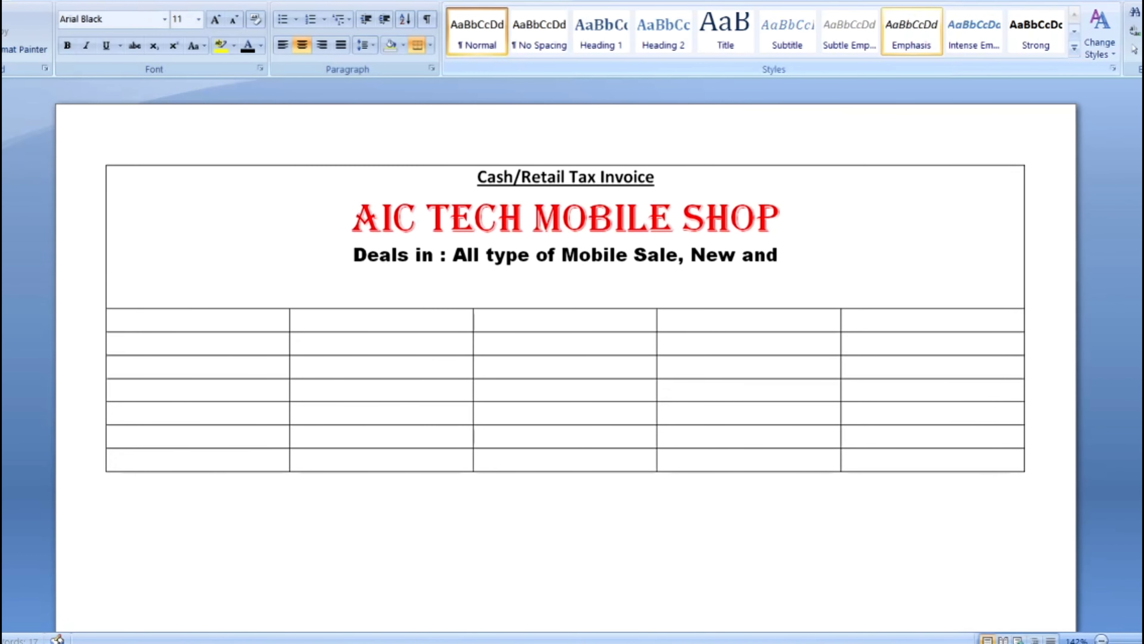
key("BackSpace")
key("BackSpace")
key("BackSpace")
key("BackSpace")
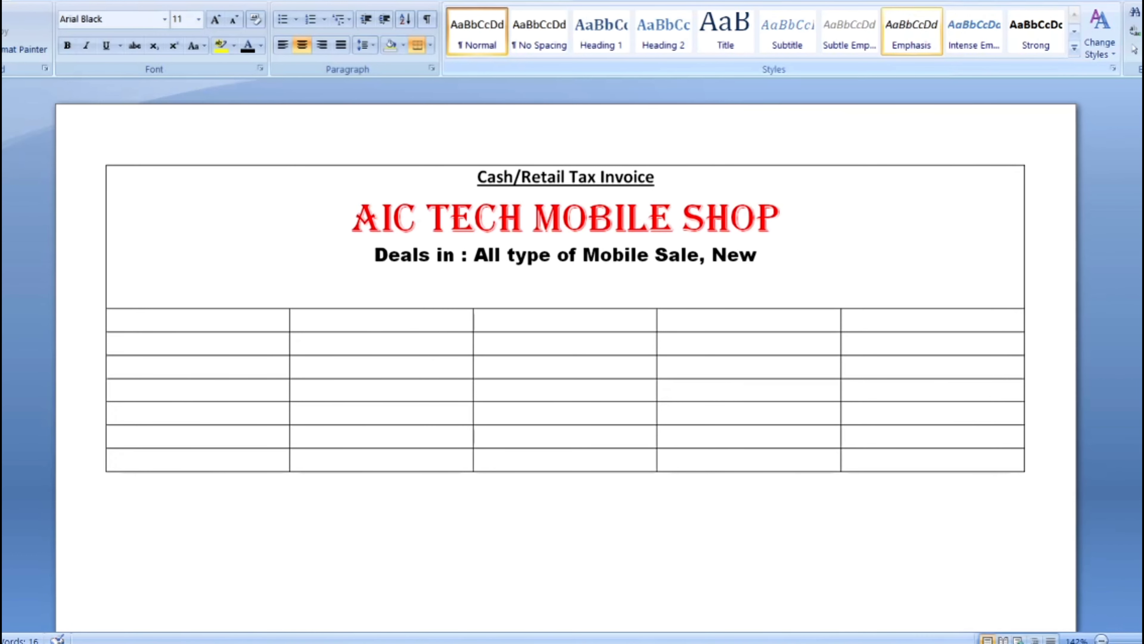
type(" &")
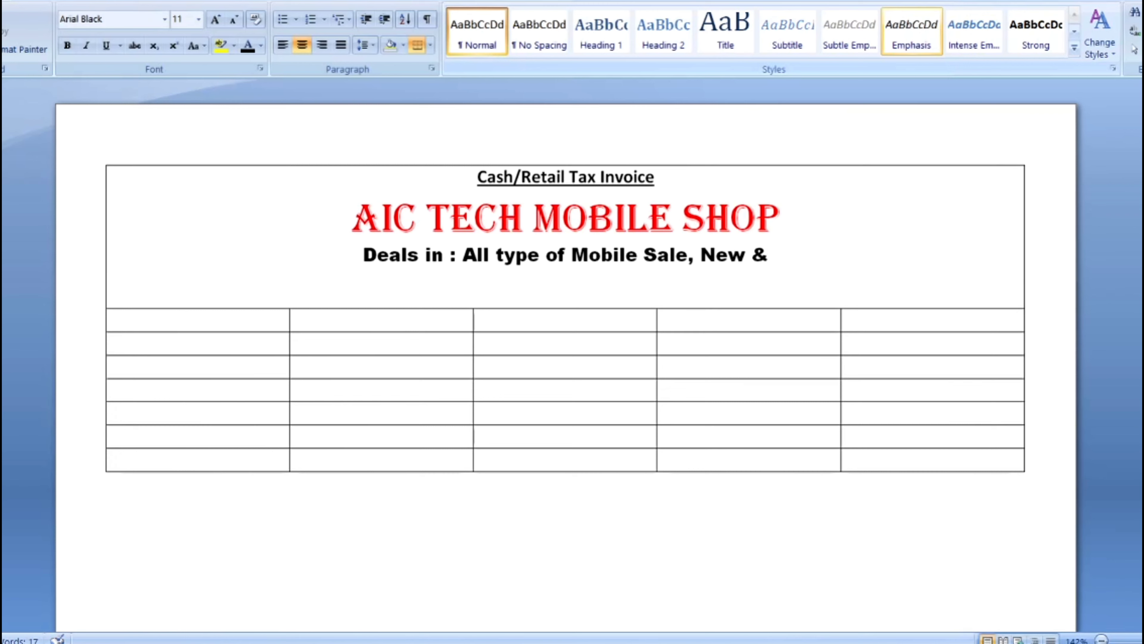
type(" Old ")
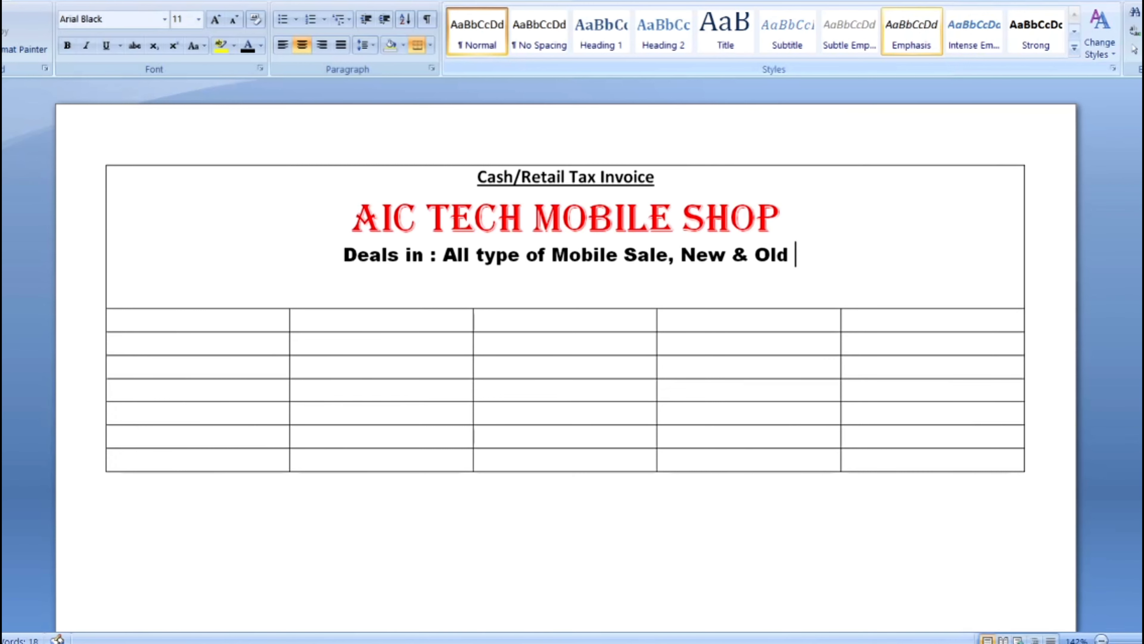
type("Mobile")
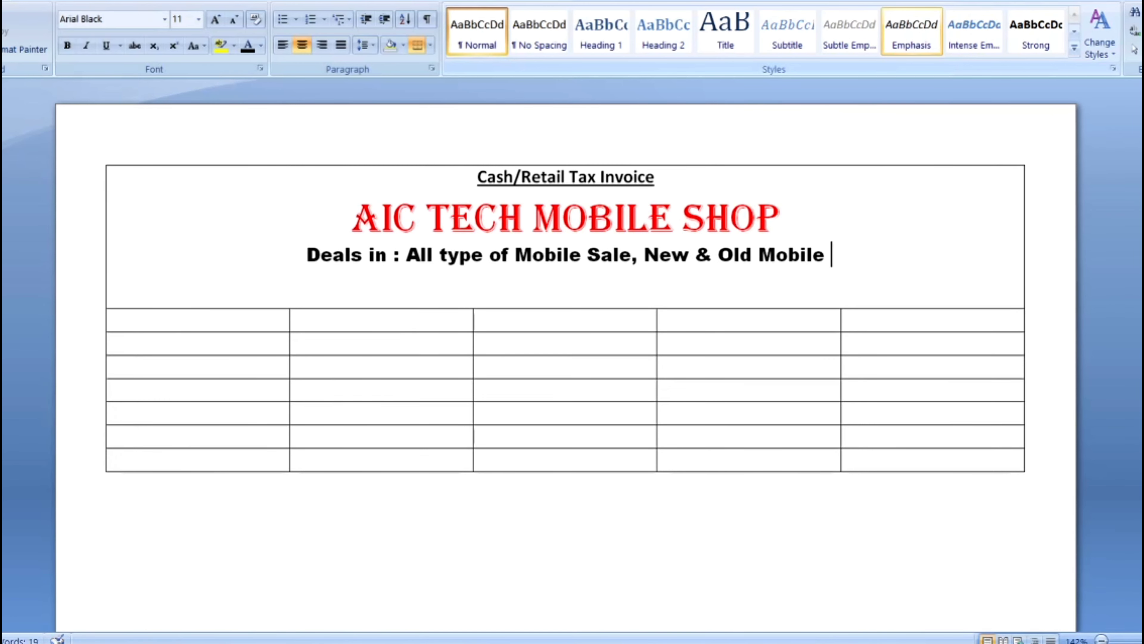
type("All t")
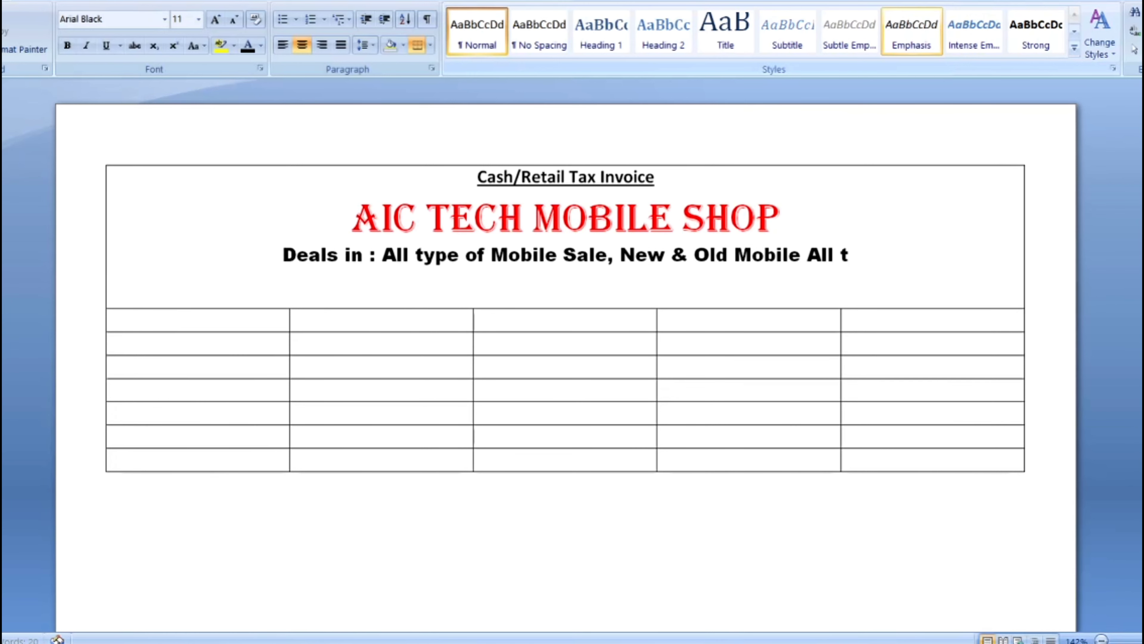
key("BackSpace")
type("Type")
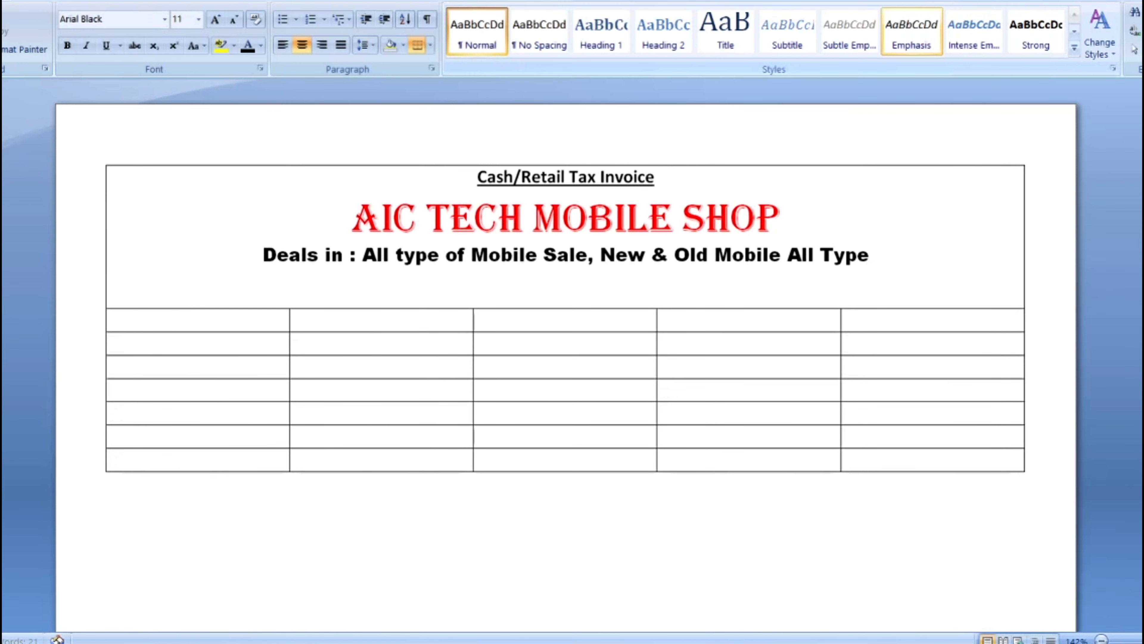
type(" Acces")
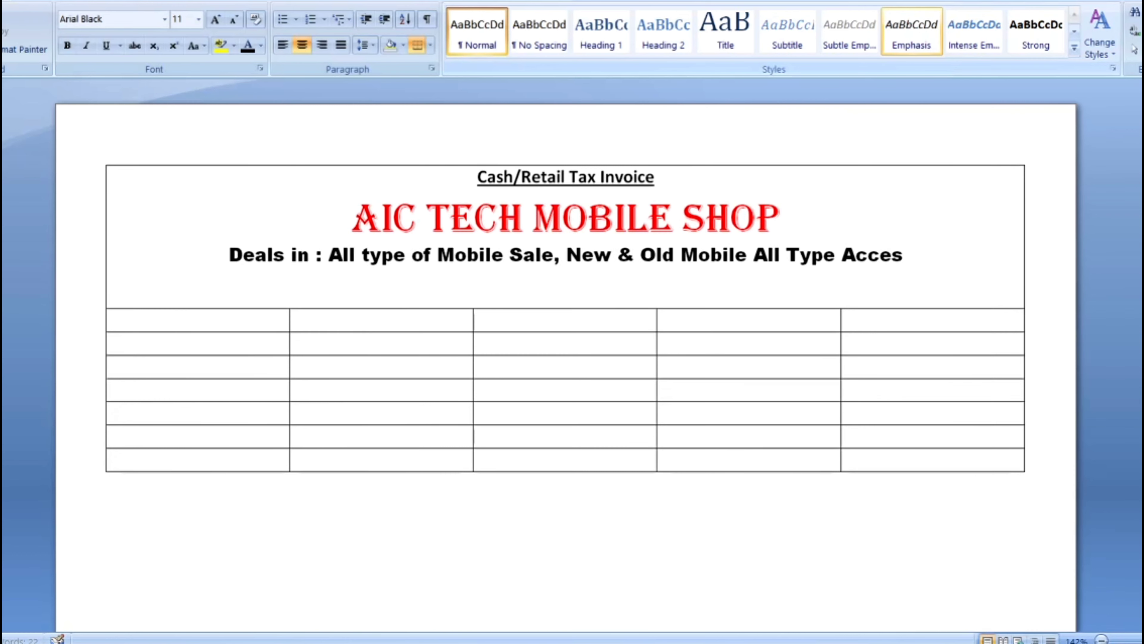
type("sor3e")
key("BackSpace")
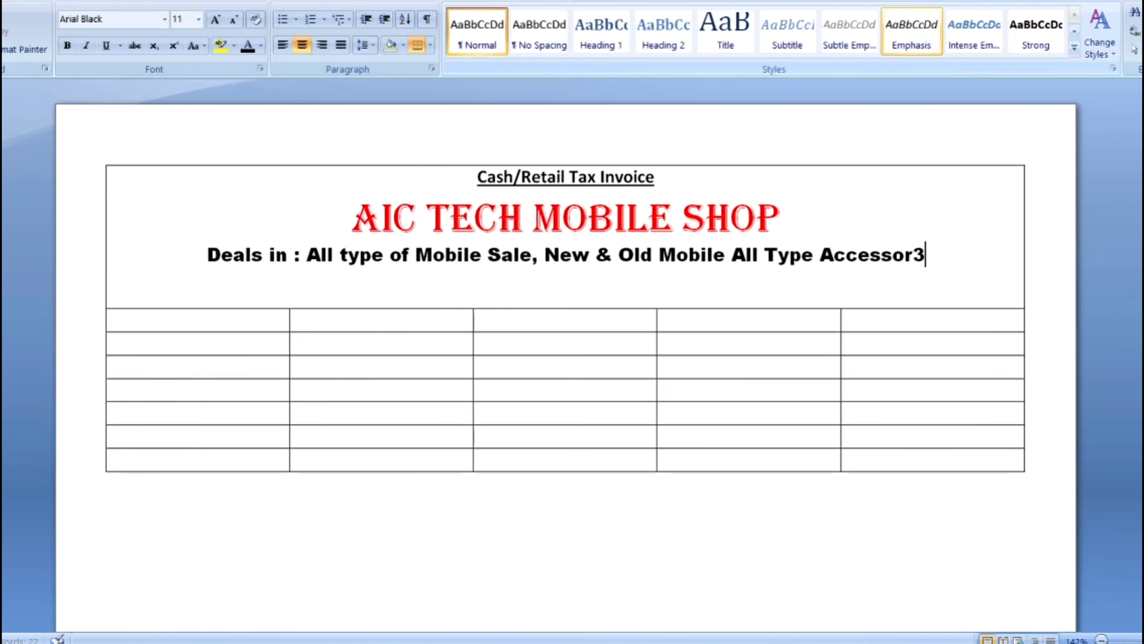
key("BackSpace")
type("ie")
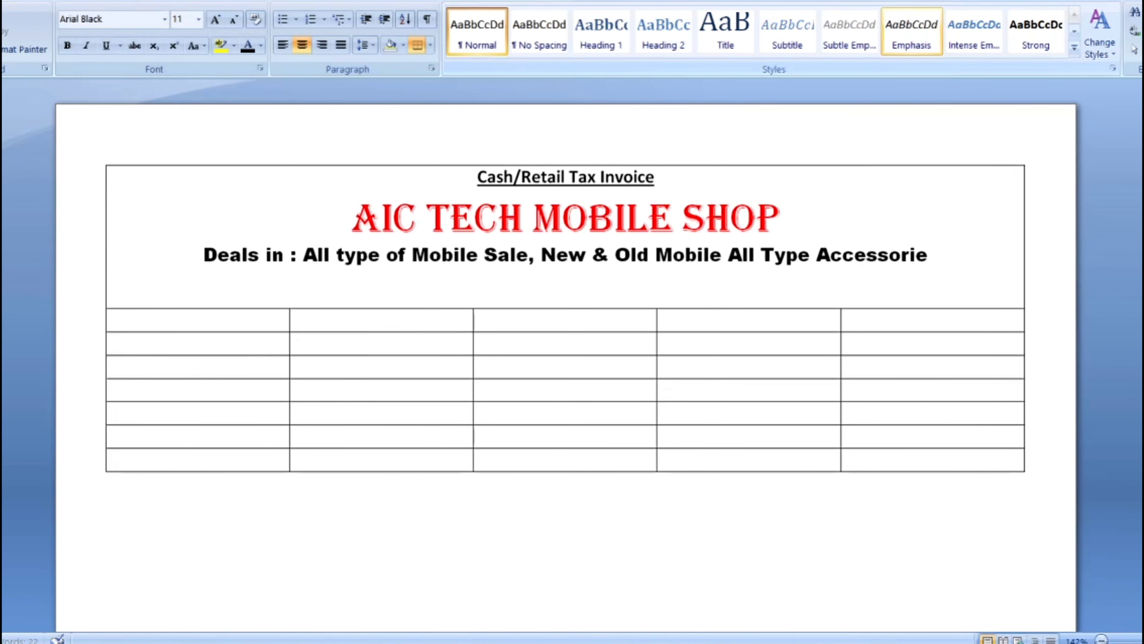
type("s")
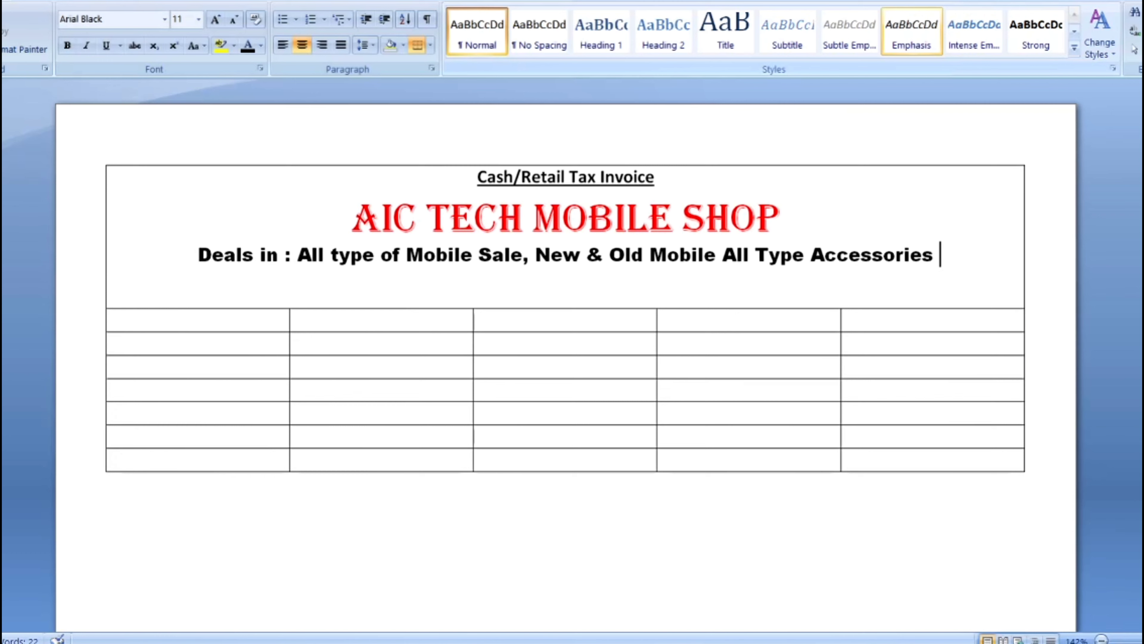
Step: Format the Deals in line as Times New Roman at 14 pt
mouse_move(940, 253)
left_mouse_down()
mouse_move(540, 270)
mouse_move(262, 236)
left_mouse_up()
left_click_drag(174, 241, 200, 269)
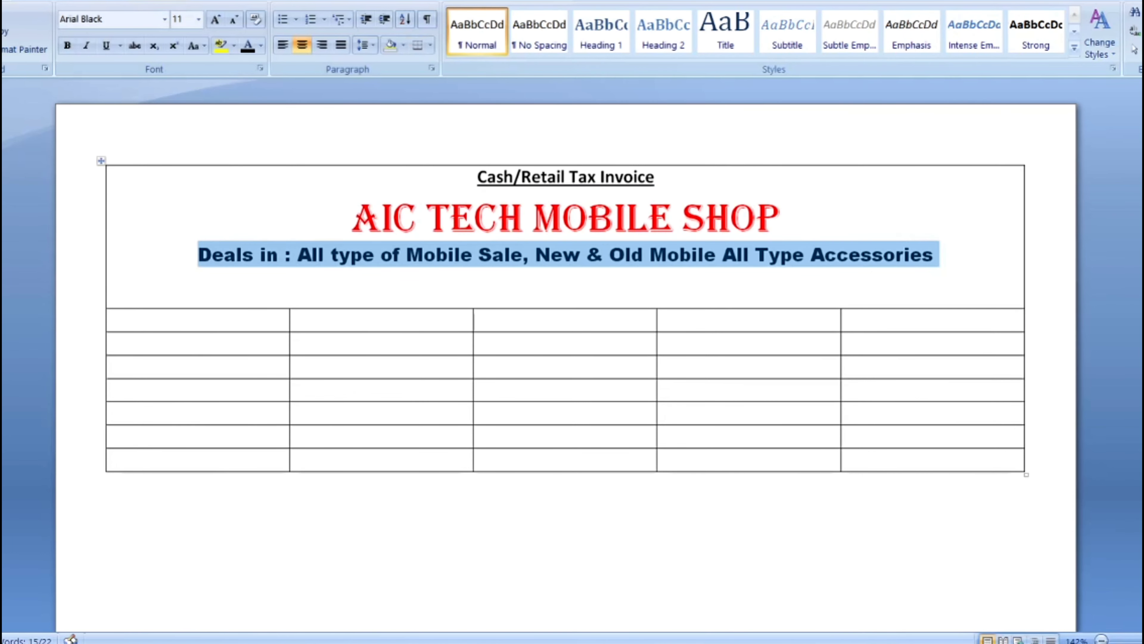
left_click(165, 20)
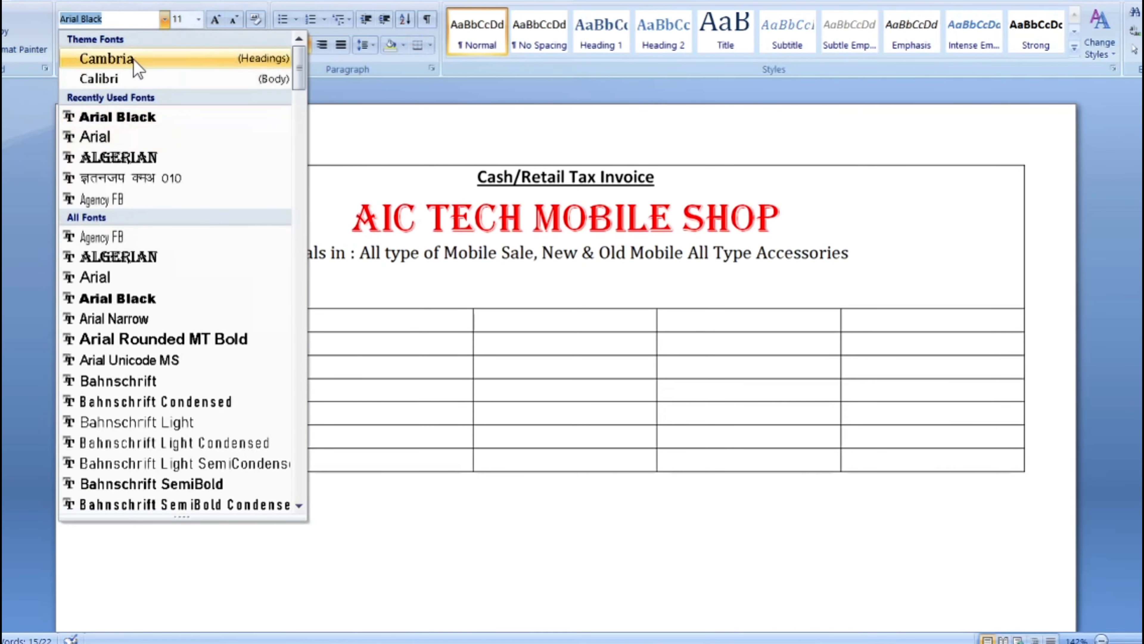
type("Times New Roman")
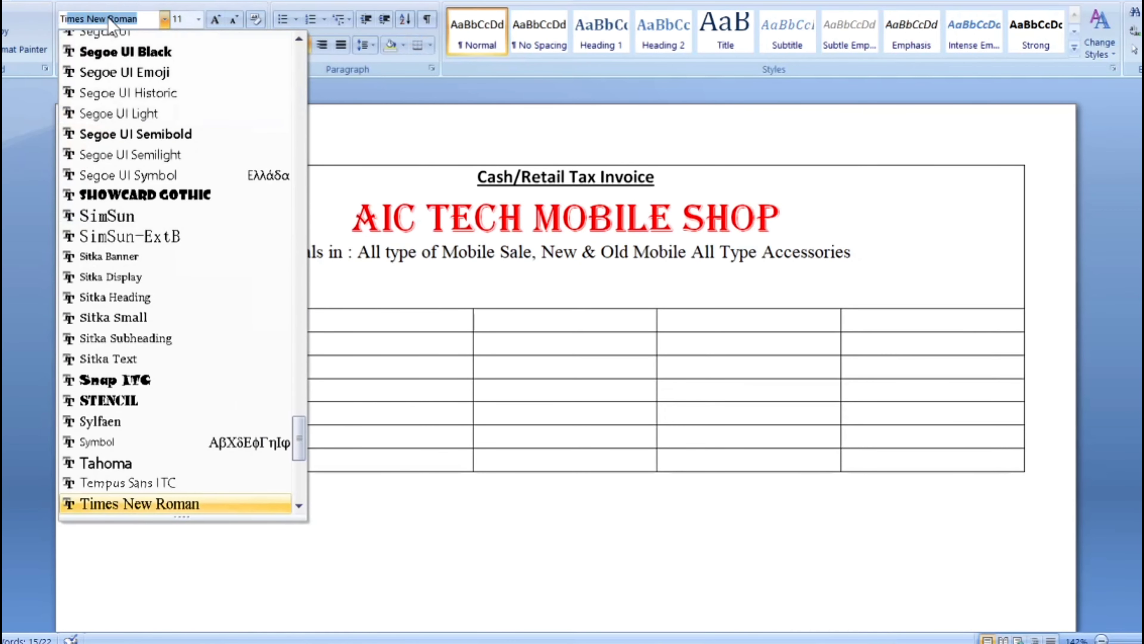
key("Return")
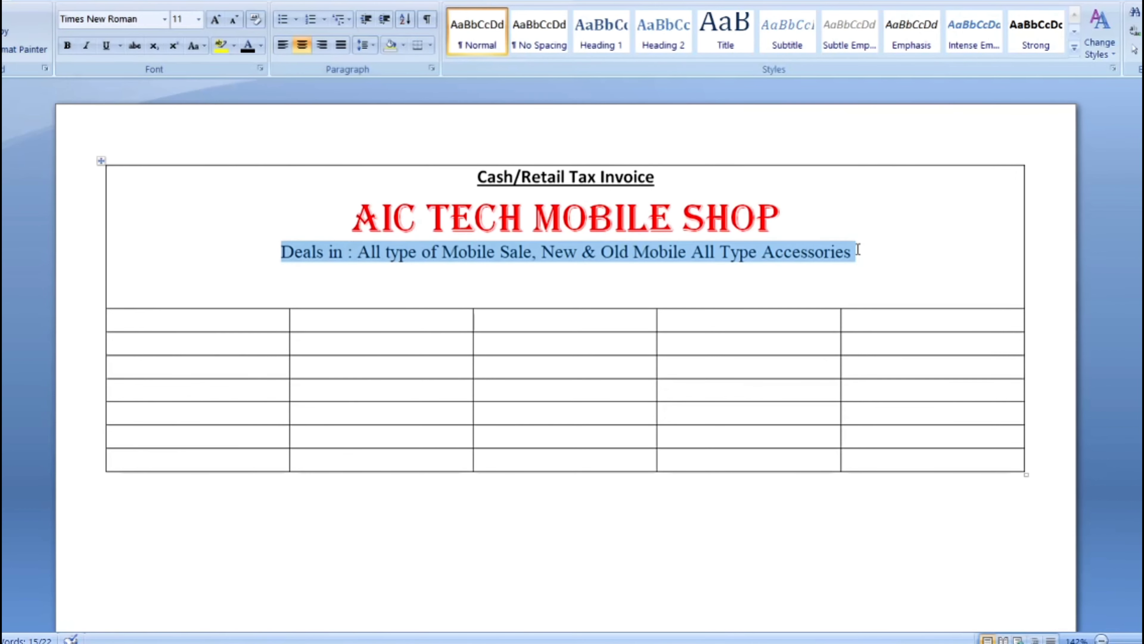
left_click(216, 20)
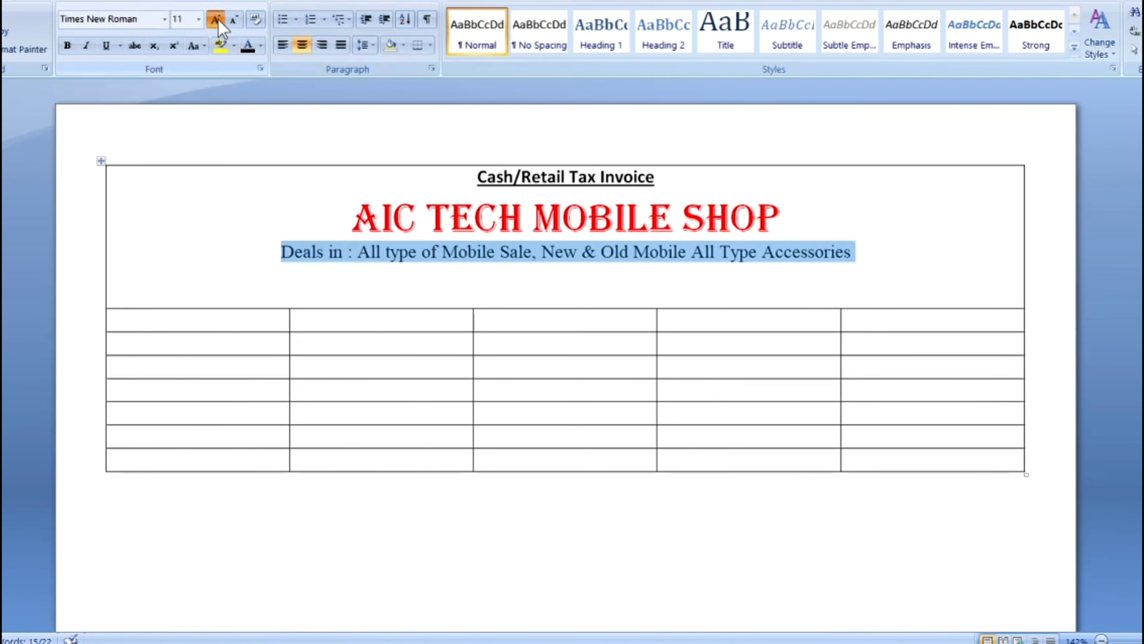
left_click(217, 20)
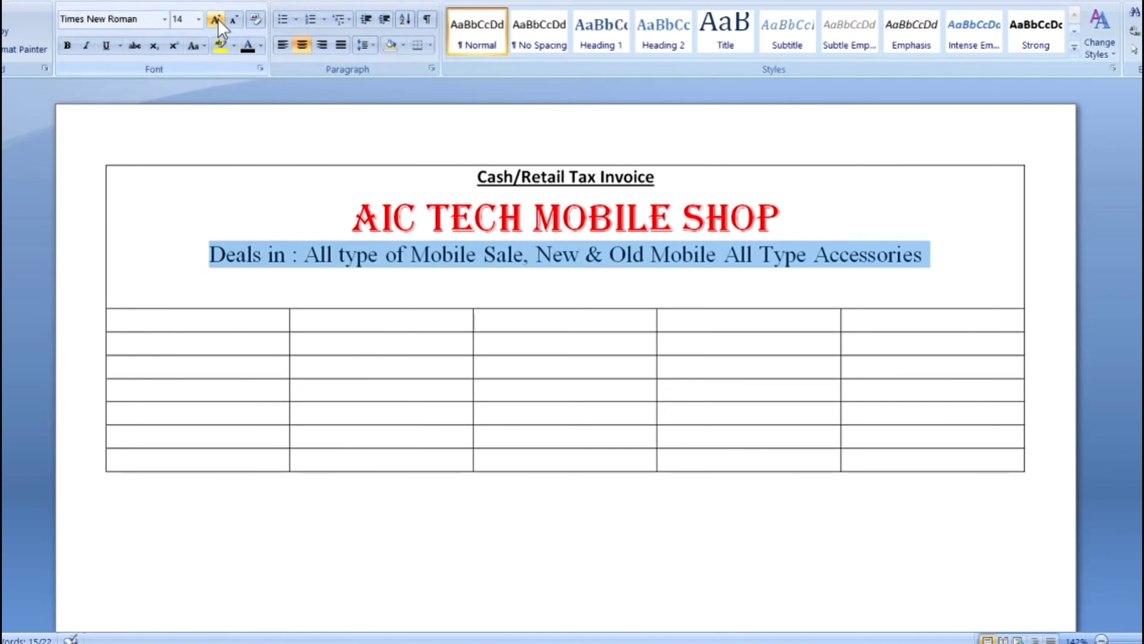
left_click(975, 265)
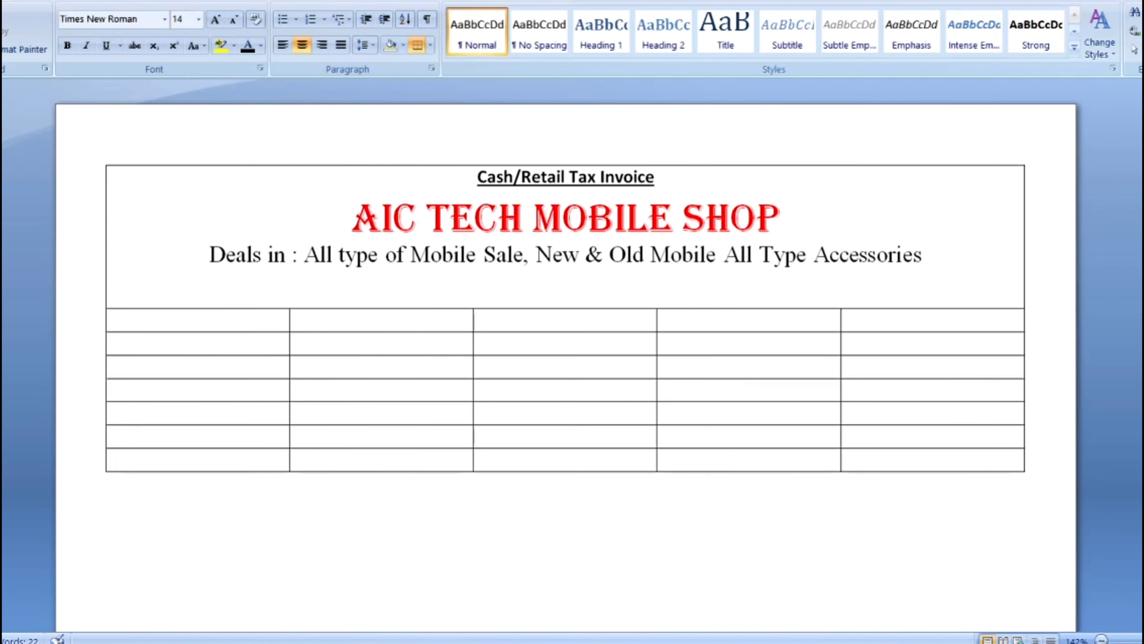
Step: Type the shop's street address line below the Deals in line, correcting typos
type("Shop N")
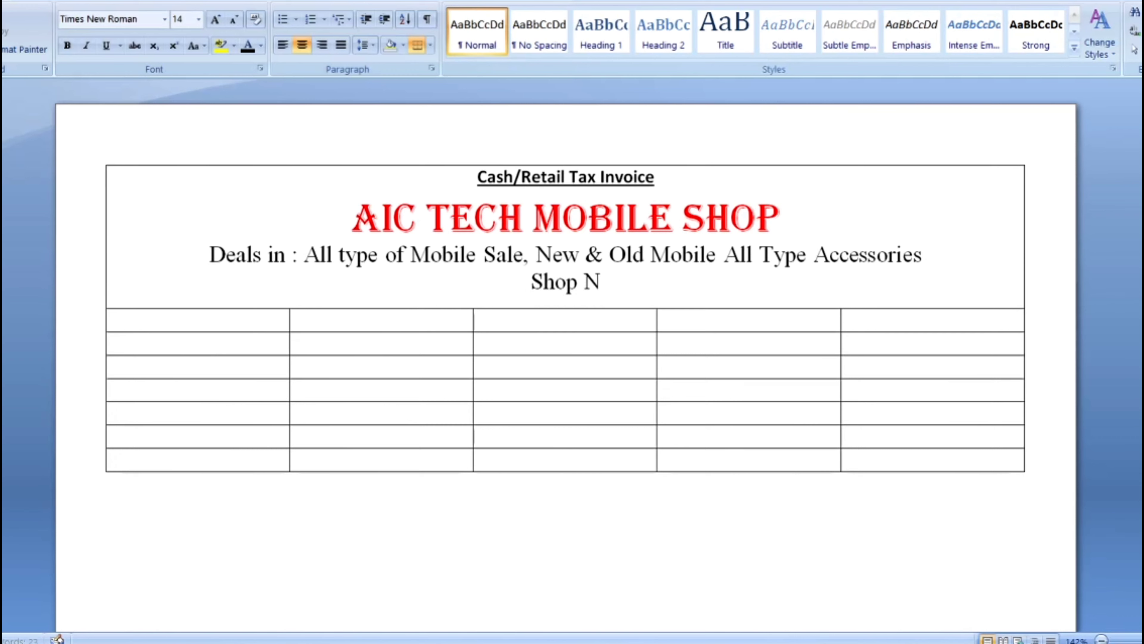
type("o-")
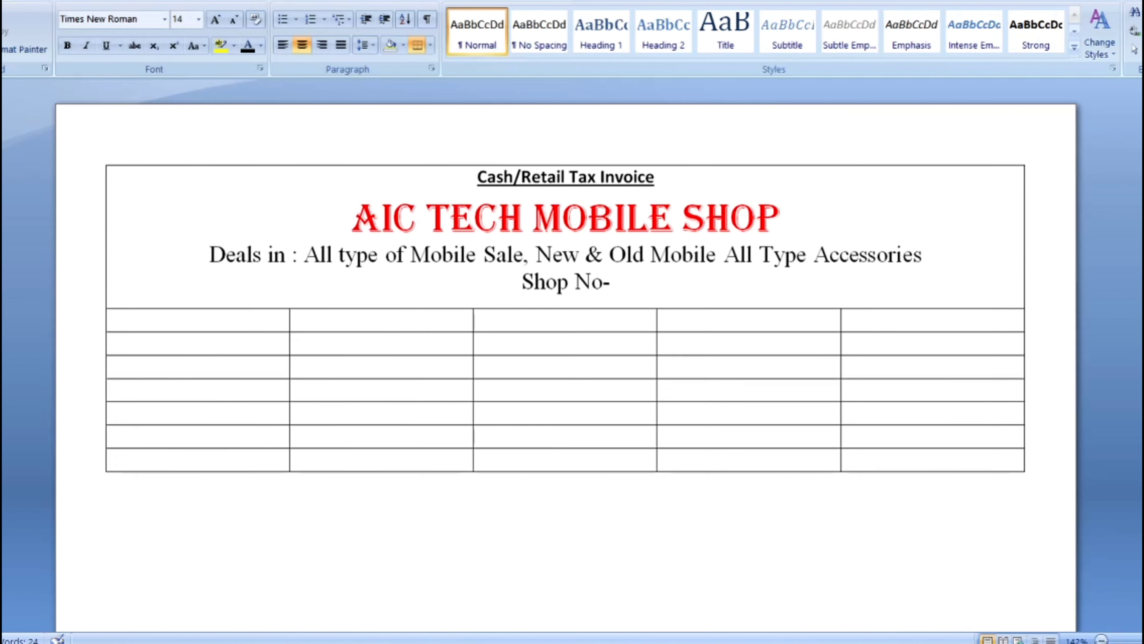
type(" 5,")
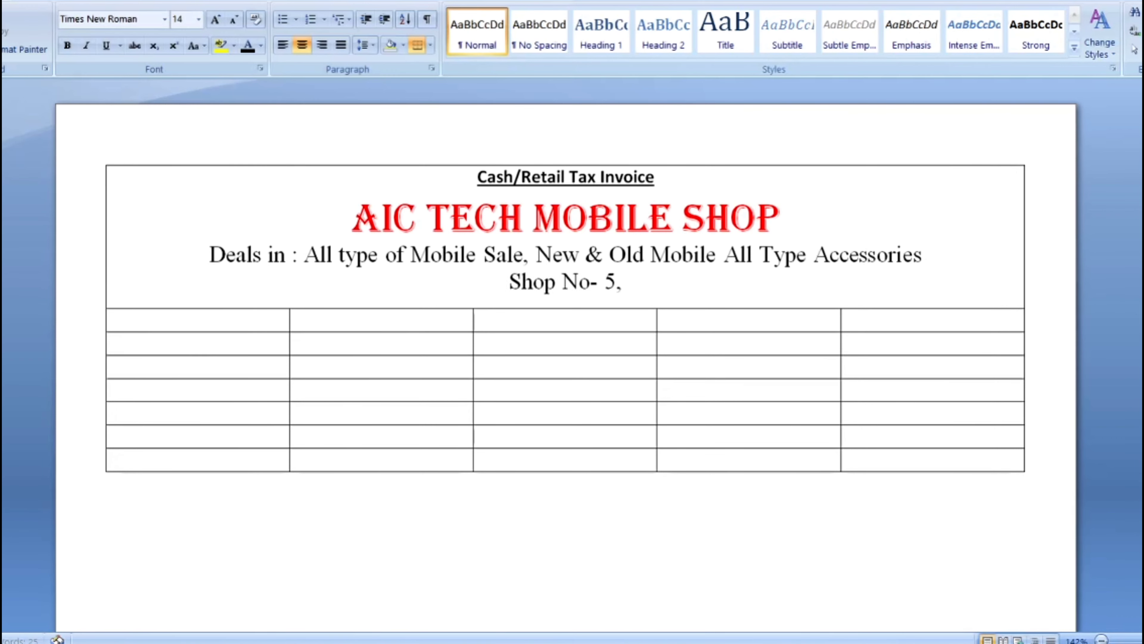
type(" Univert")
key("BackSpace")
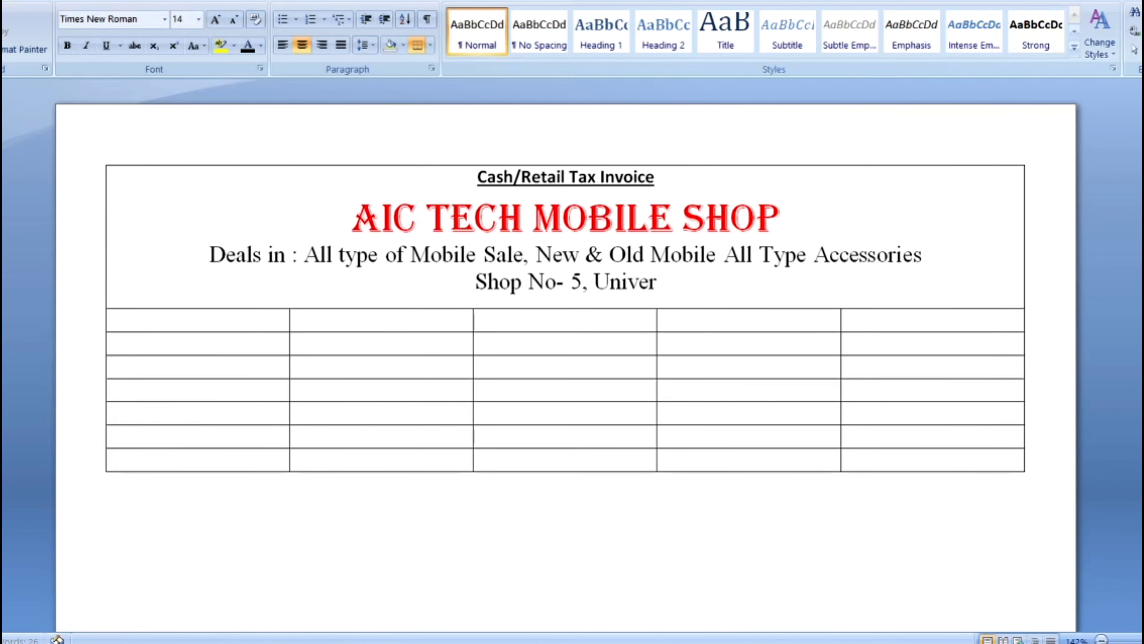
type("sity ")
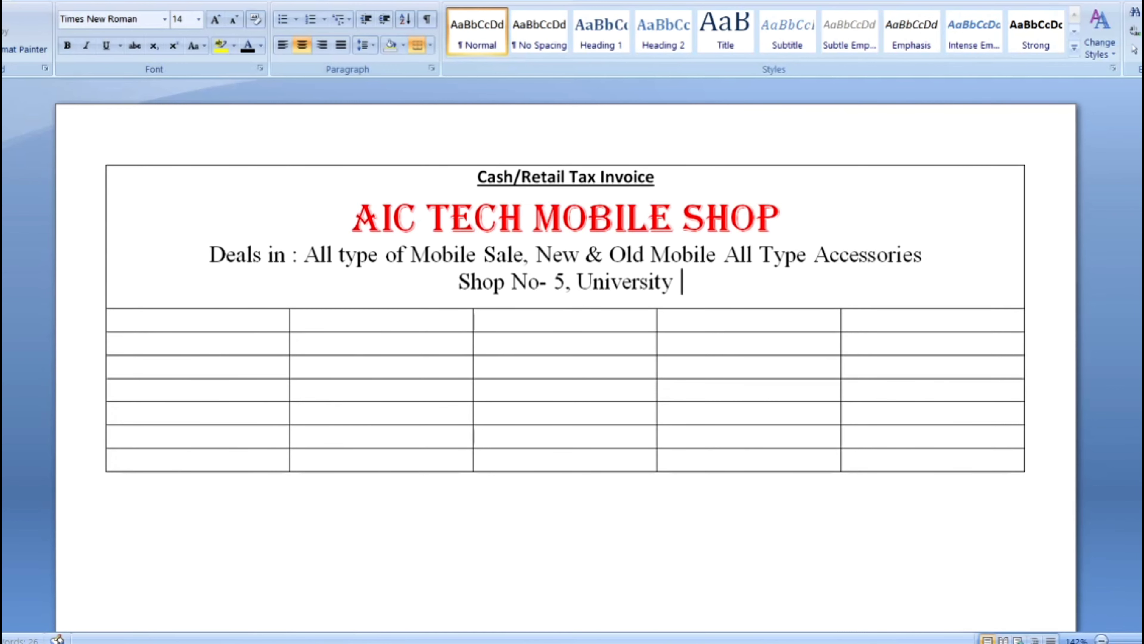
type("Road Sari")
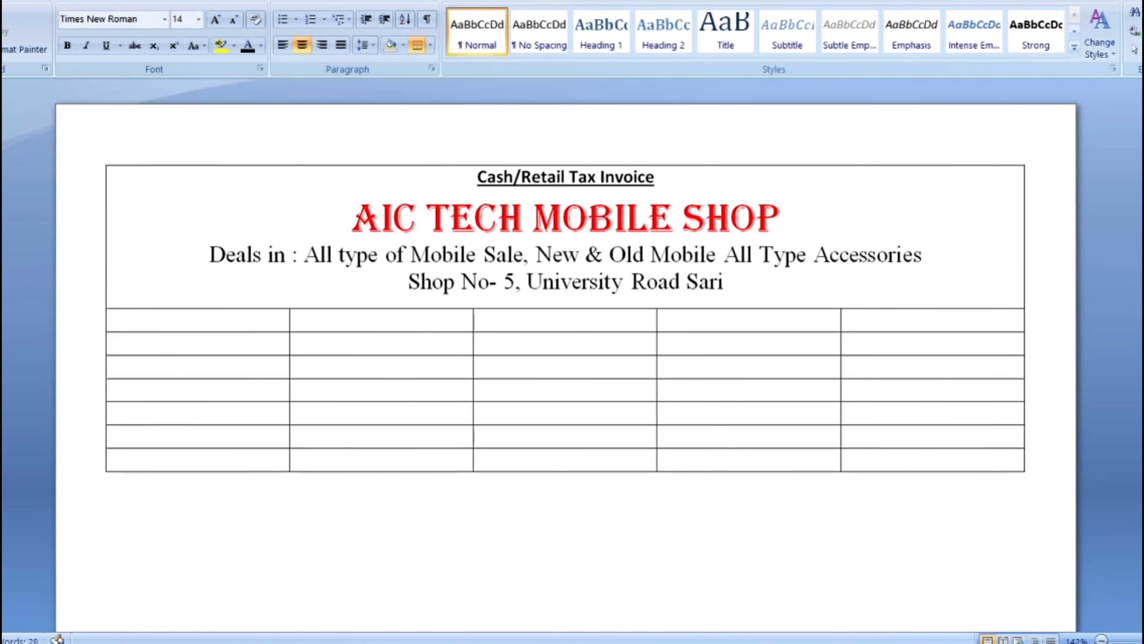
key("BackSpace")
type("ai")
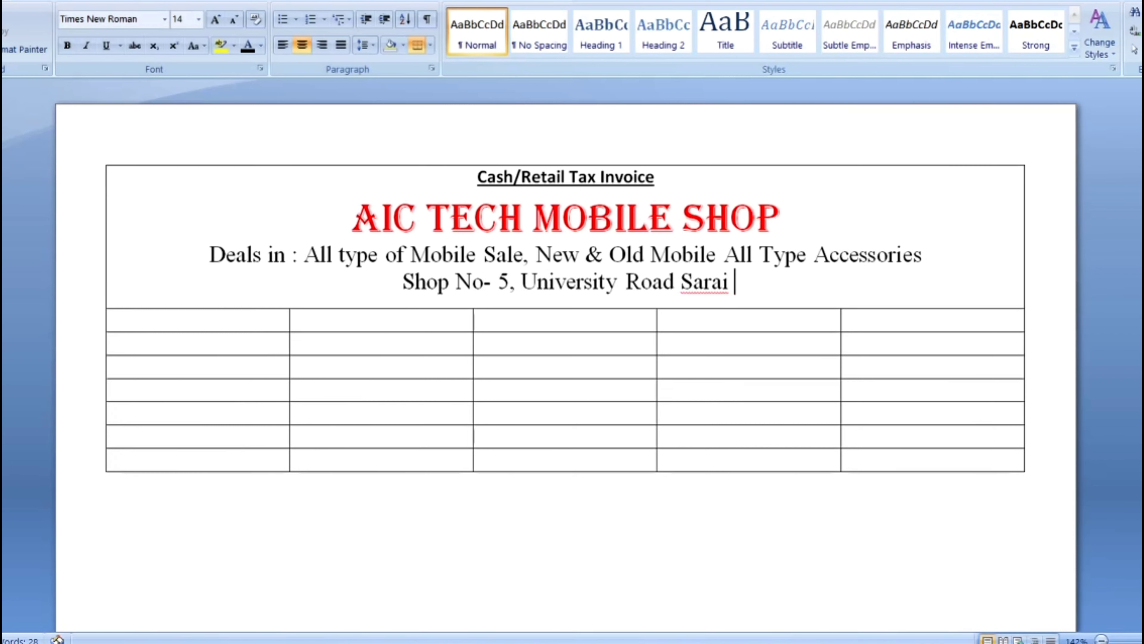
key("BackSpace")
type(", Bhagal")
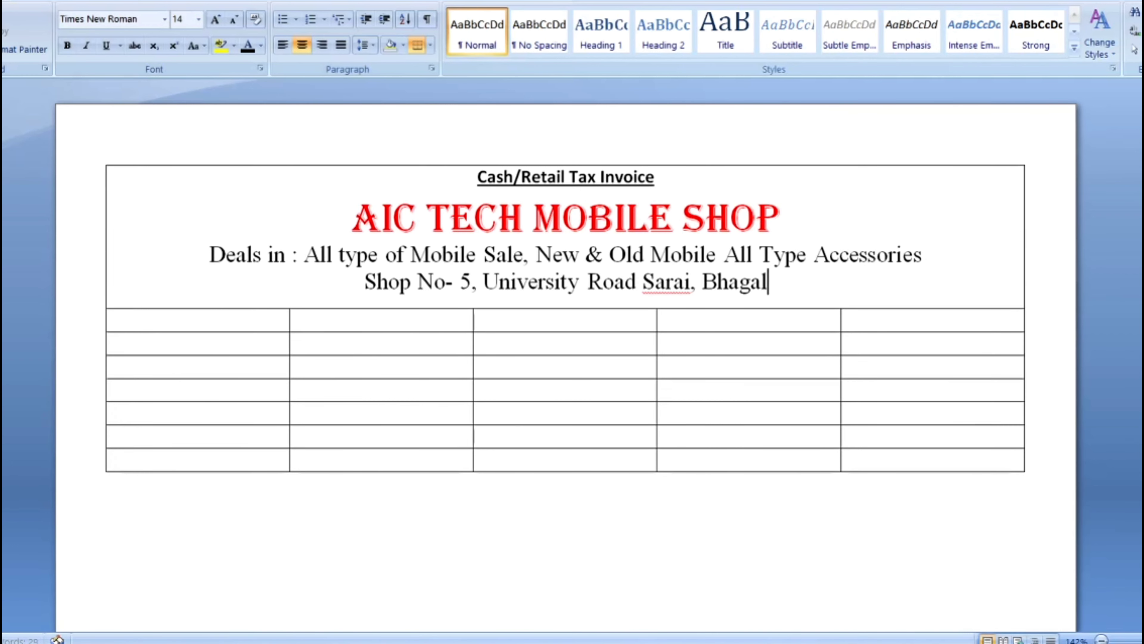
type("pur")
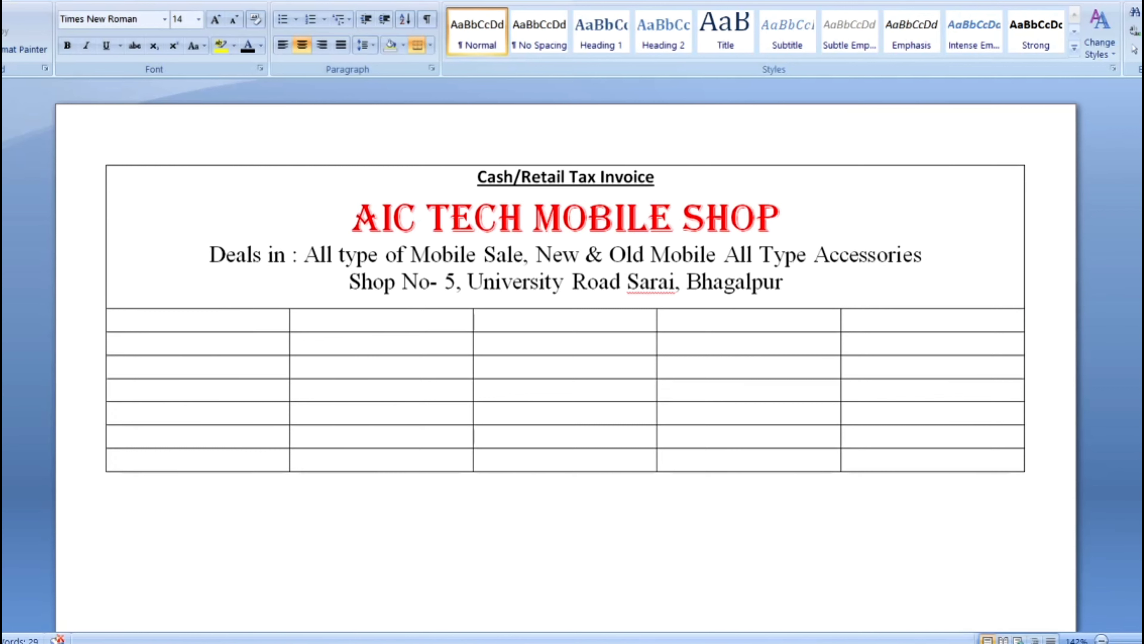
type(" (Bihar")
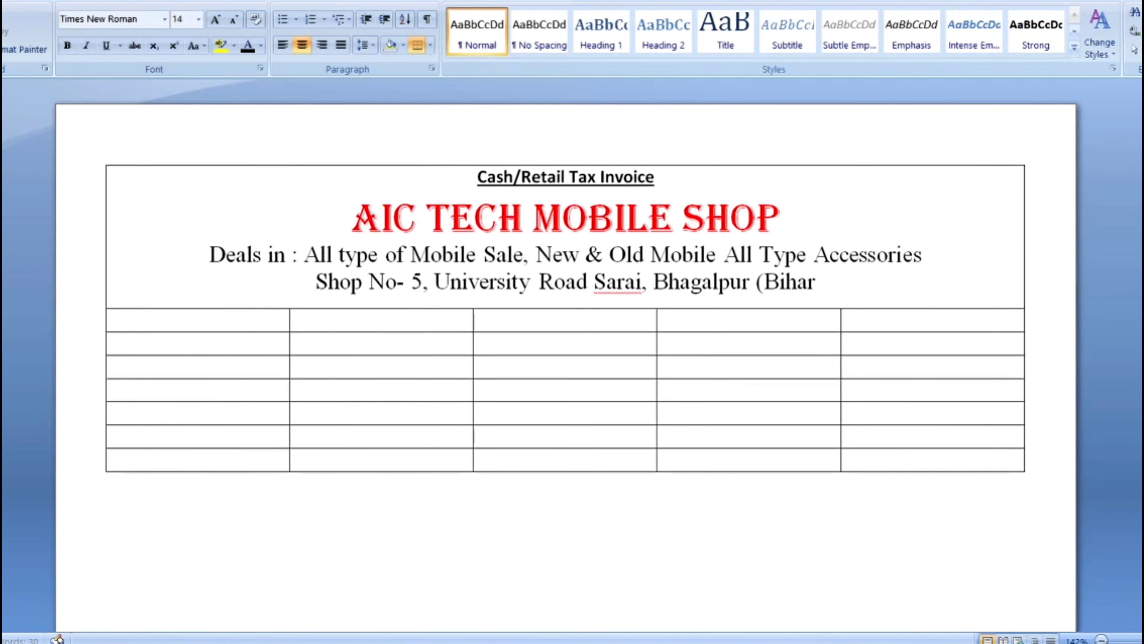
type(")")
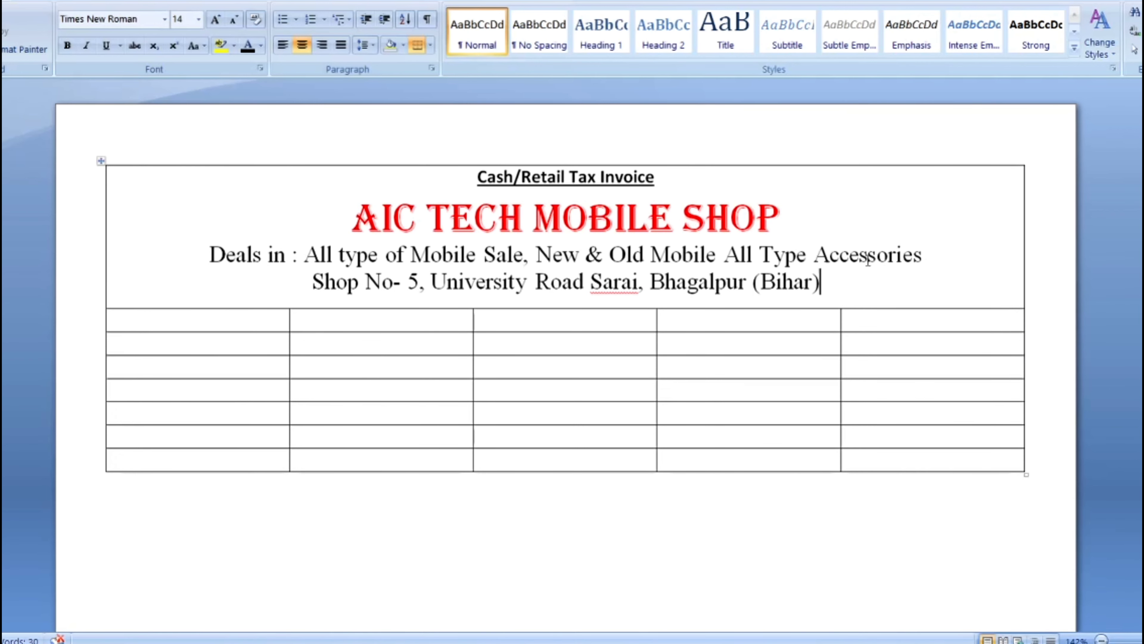
Step: Make the address line bold at 16 pt and drag the header cell taller
left_click_drag(821, 284, 322, 302)
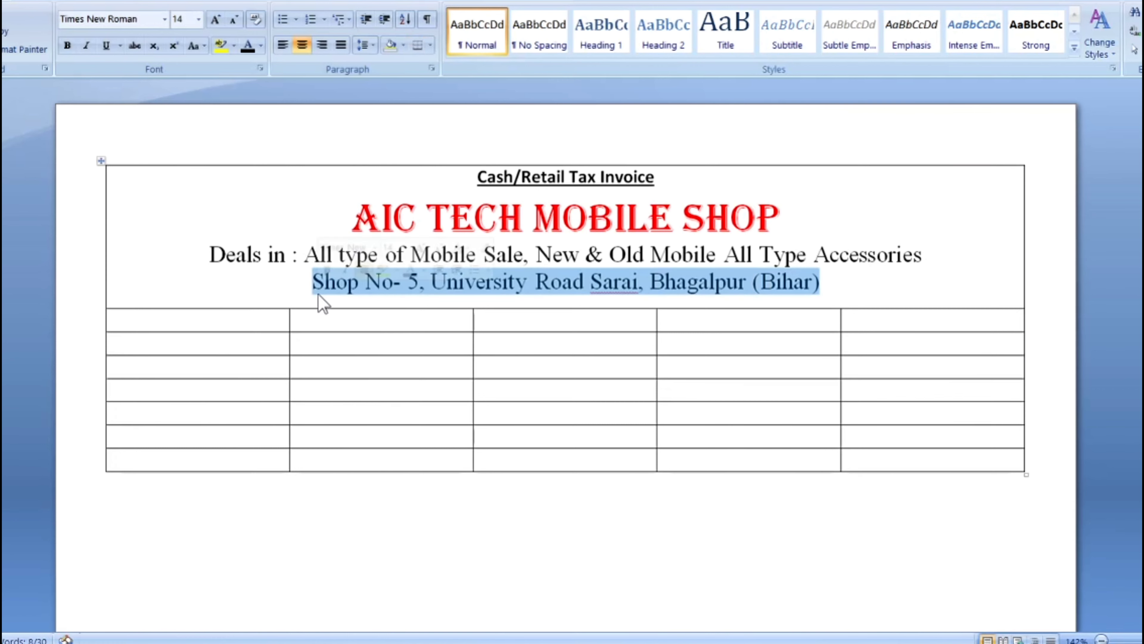
key("ctrl+shift+period")
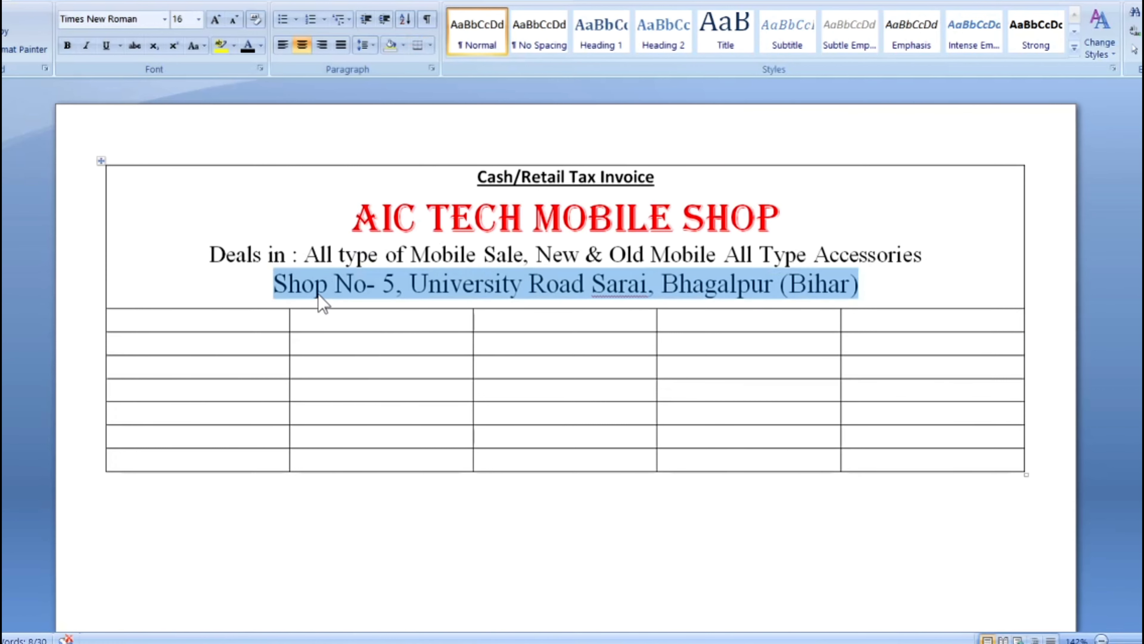
key("ctrl+b")
key("ctrl+b")
key("ctrl+b")
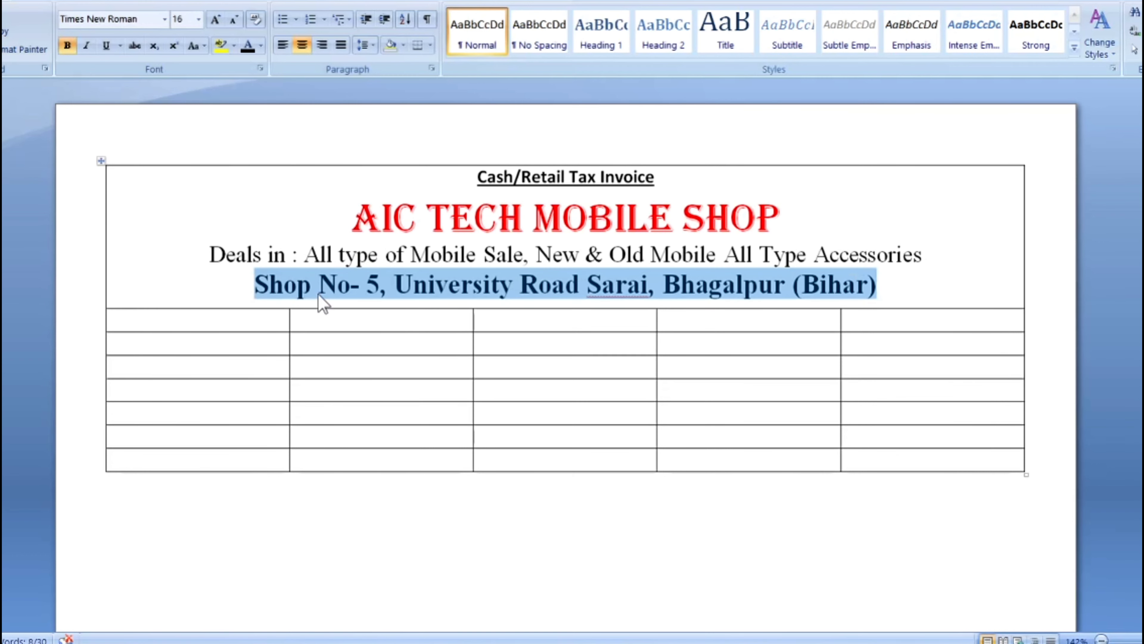
left_click(906, 280)
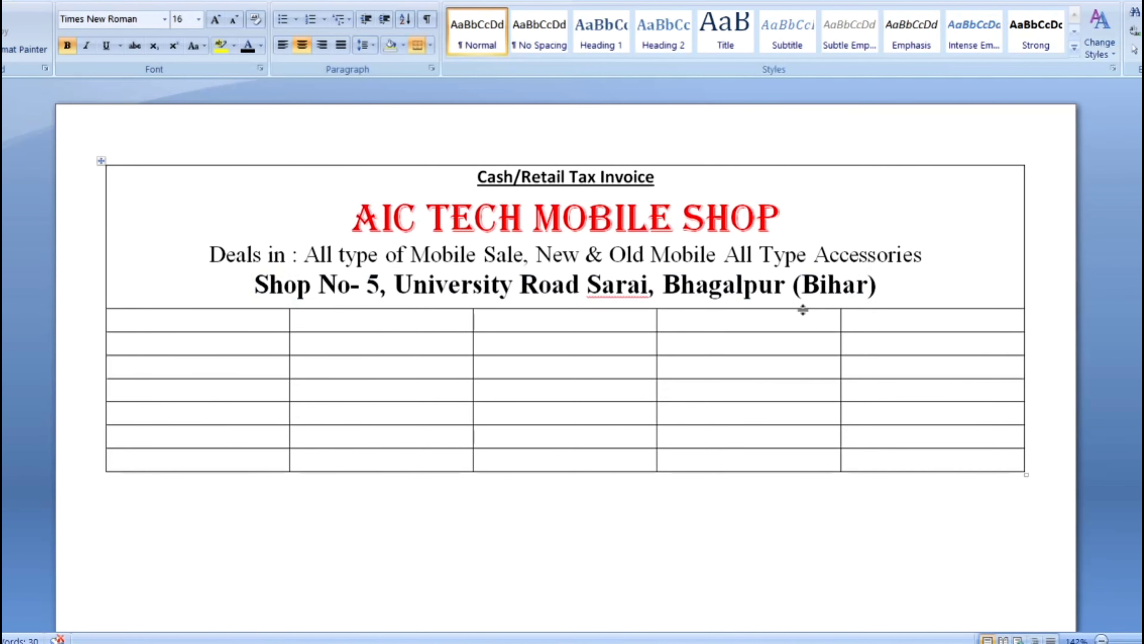
left_click_drag(803, 310, 800, 375)
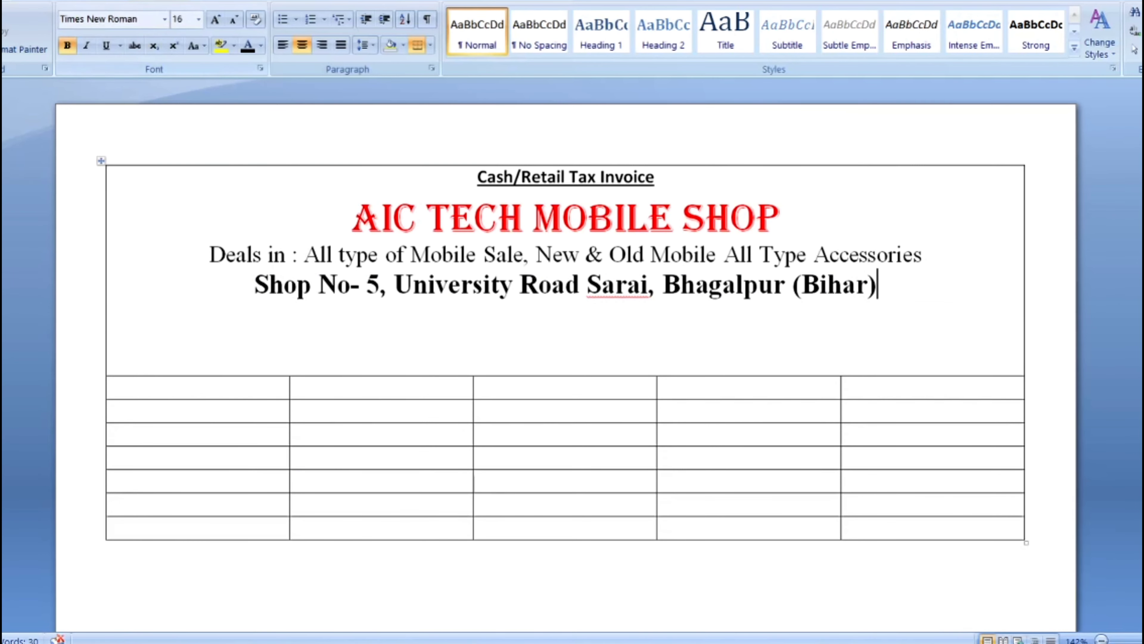
Step: Draw a rounded rectangle below the shop address and copy it rightward into a row of five
left_click(44, 1)
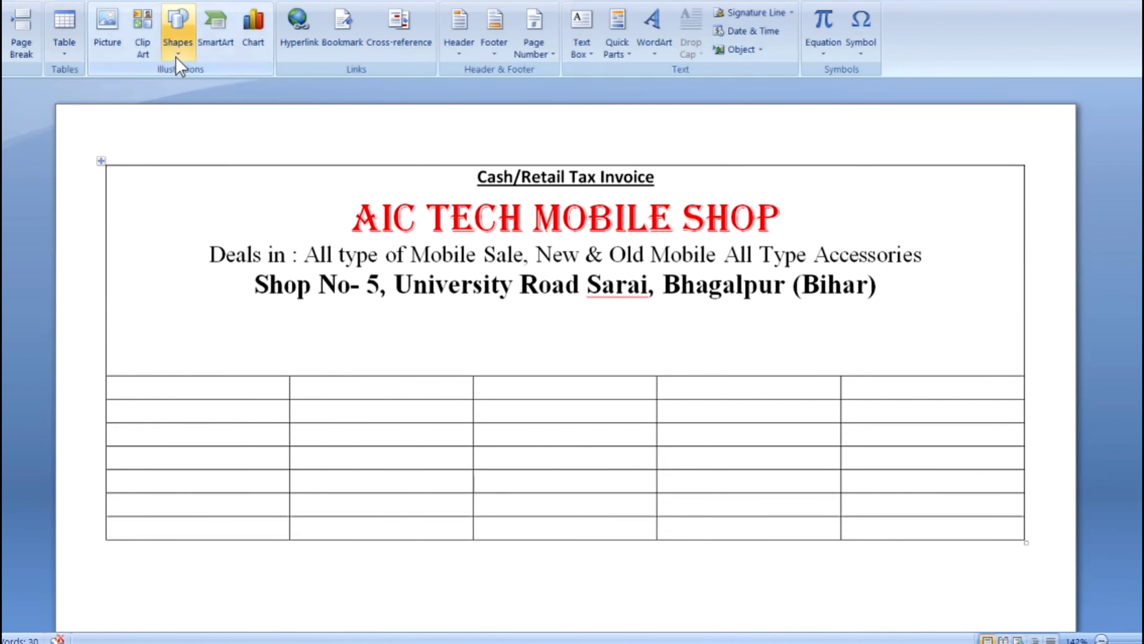
left_click(177, 31)
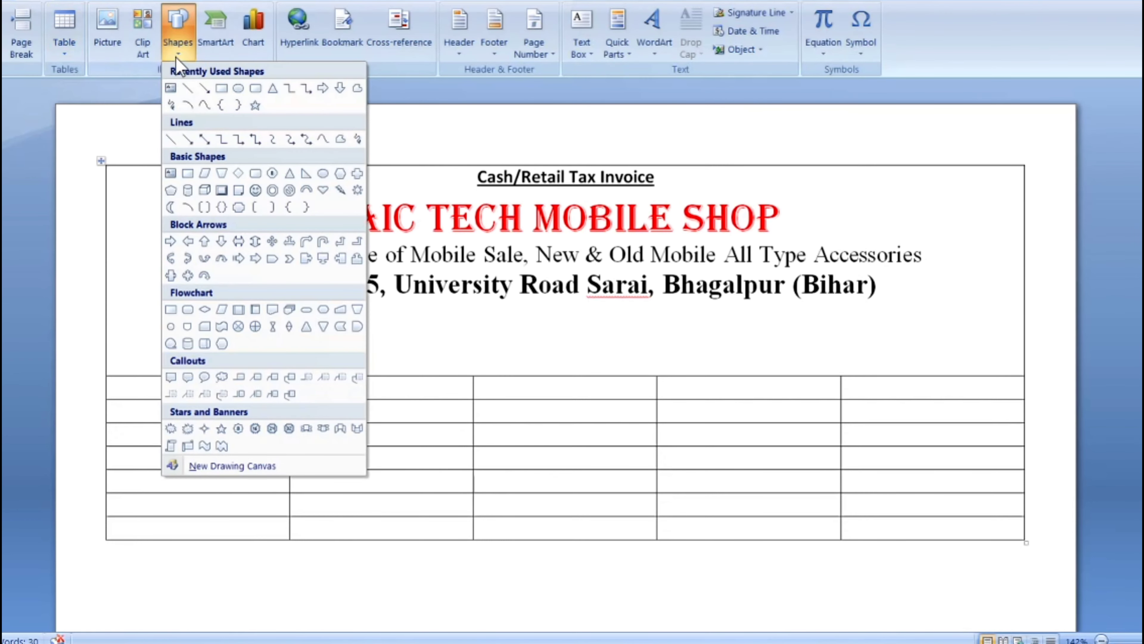
left_click(255, 88)
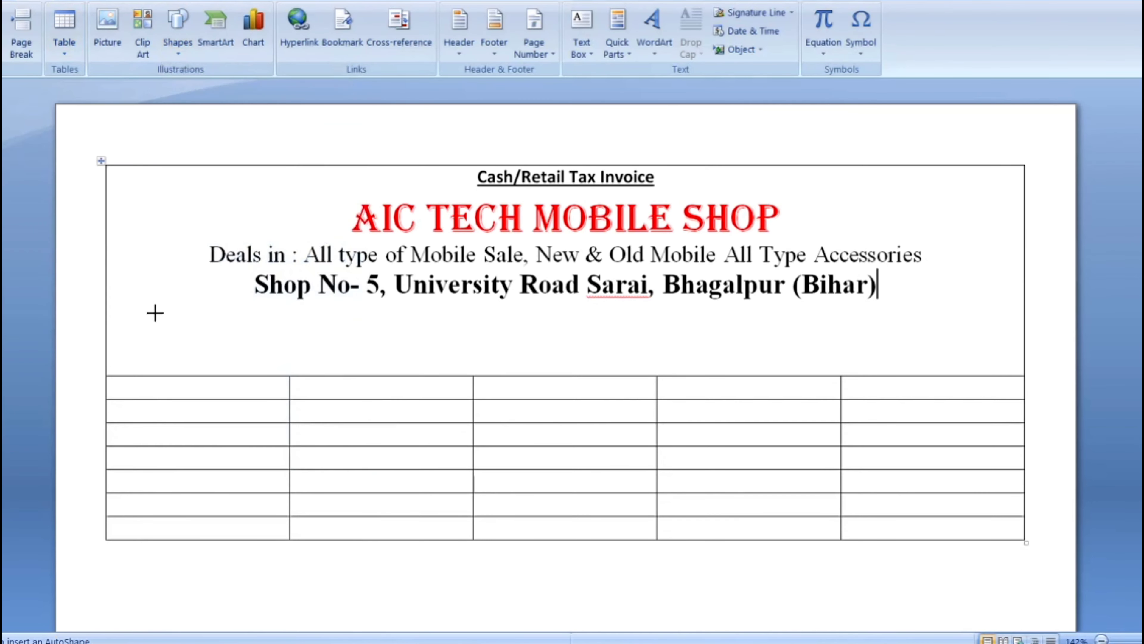
left_click_drag(133, 310, 289, 367)
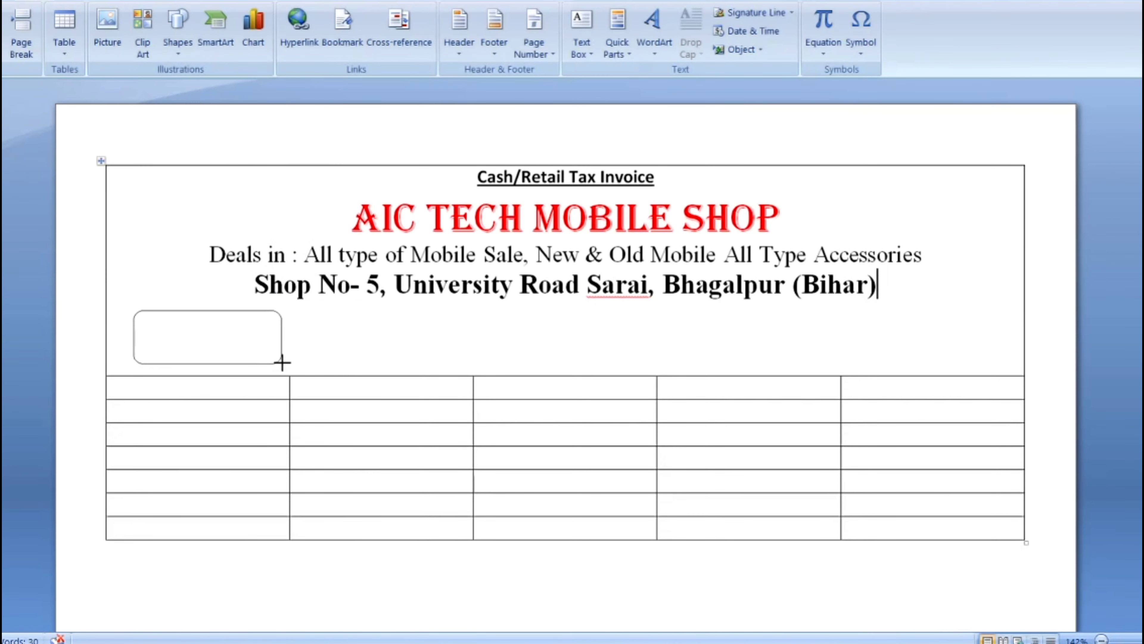
left_click_drag(290, 367, 282, 364)
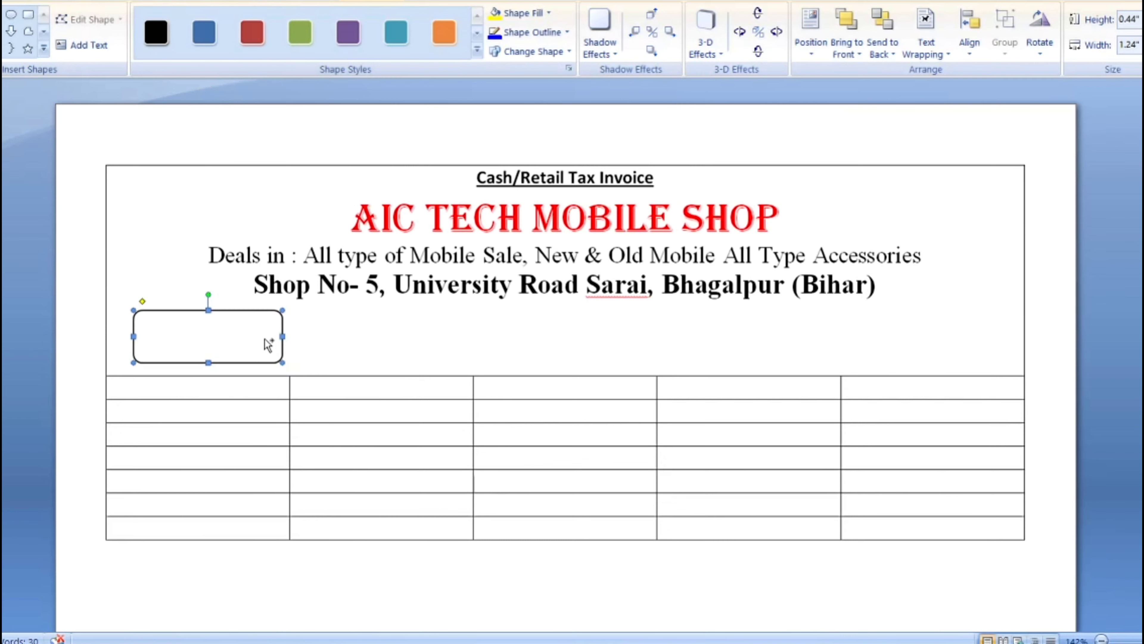
left_click_drag(259, 333, 426, 374)
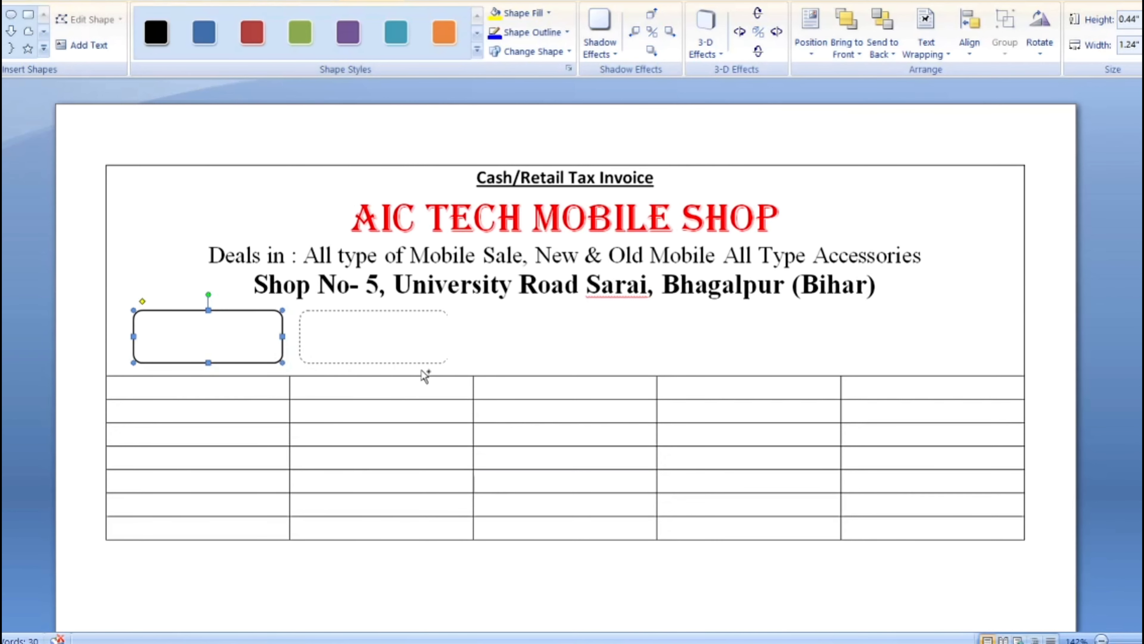
left_click_drag(424, 371, 756, 385)
mouse_move(694, 346)
left_mouse_down()
mouse_move(887, 392)
mouse_move(876, 389)
left_mouse_up()
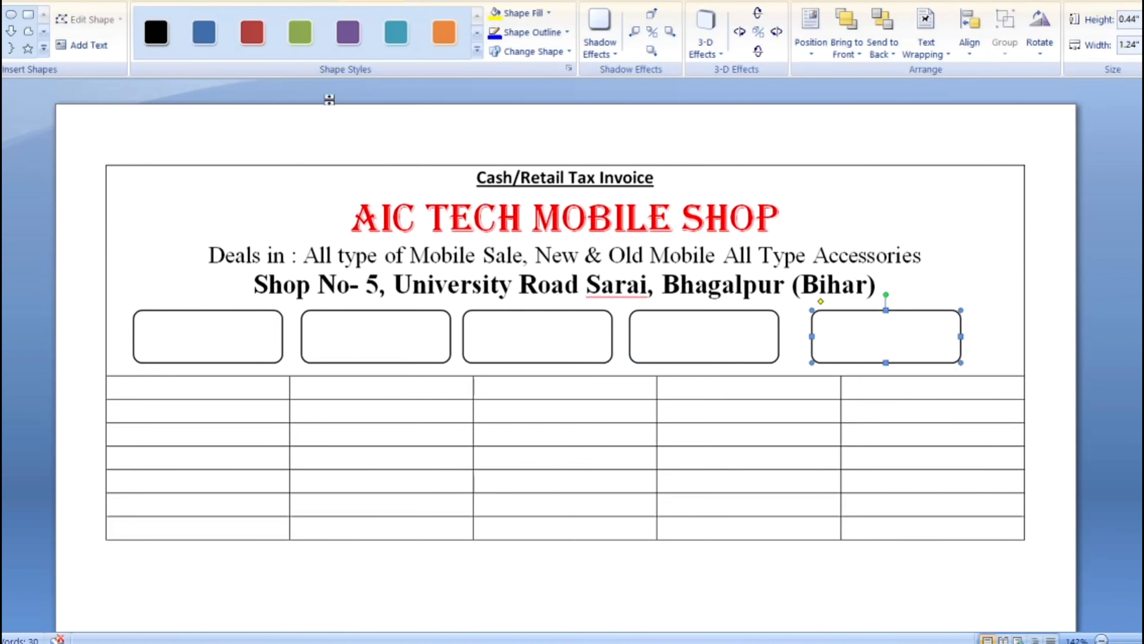
left_click(549, 14)
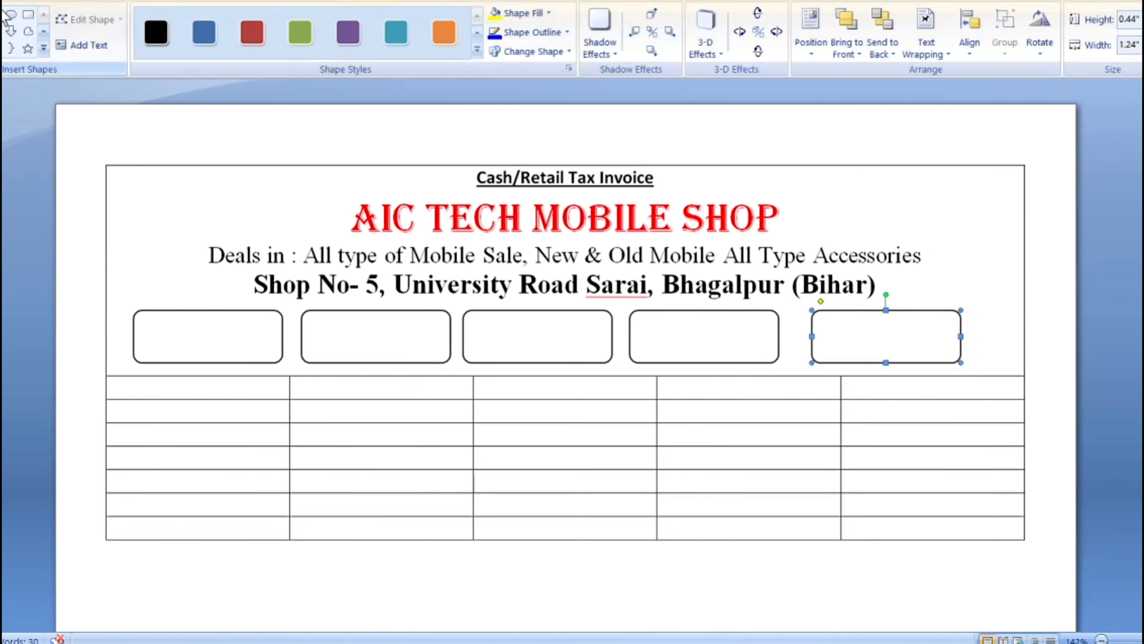
left_click(11, 14)
Step: Place an empty circle at the header's top-left corner and drag the table's first row much taller
left_click_drag(113, 191, 208, 276)
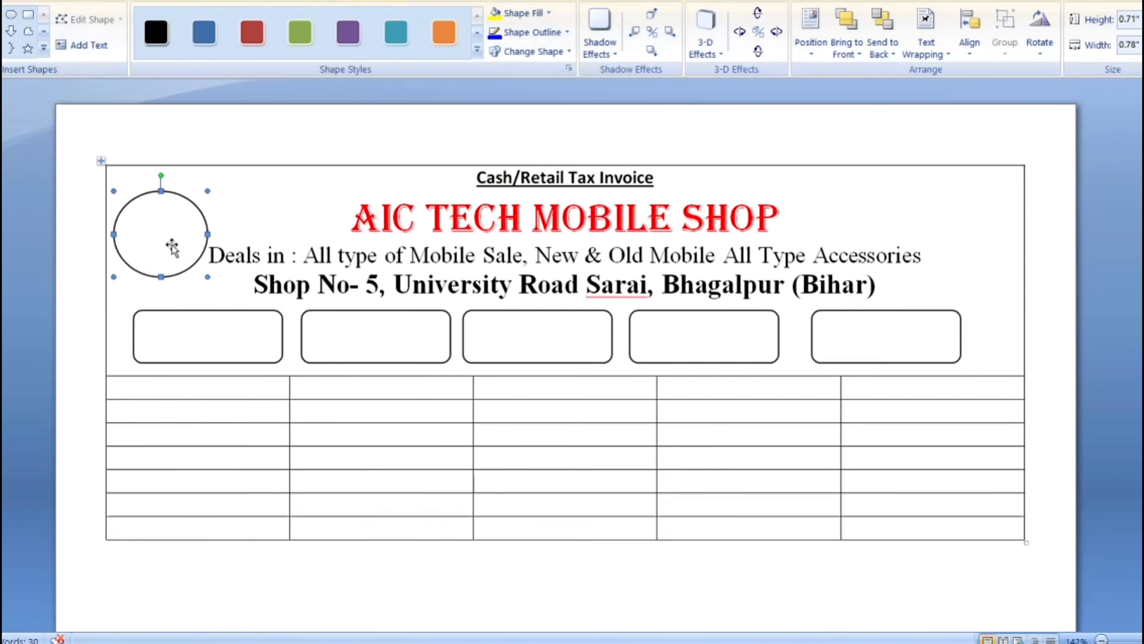
left_click_drag(166, 241, 174, 220)
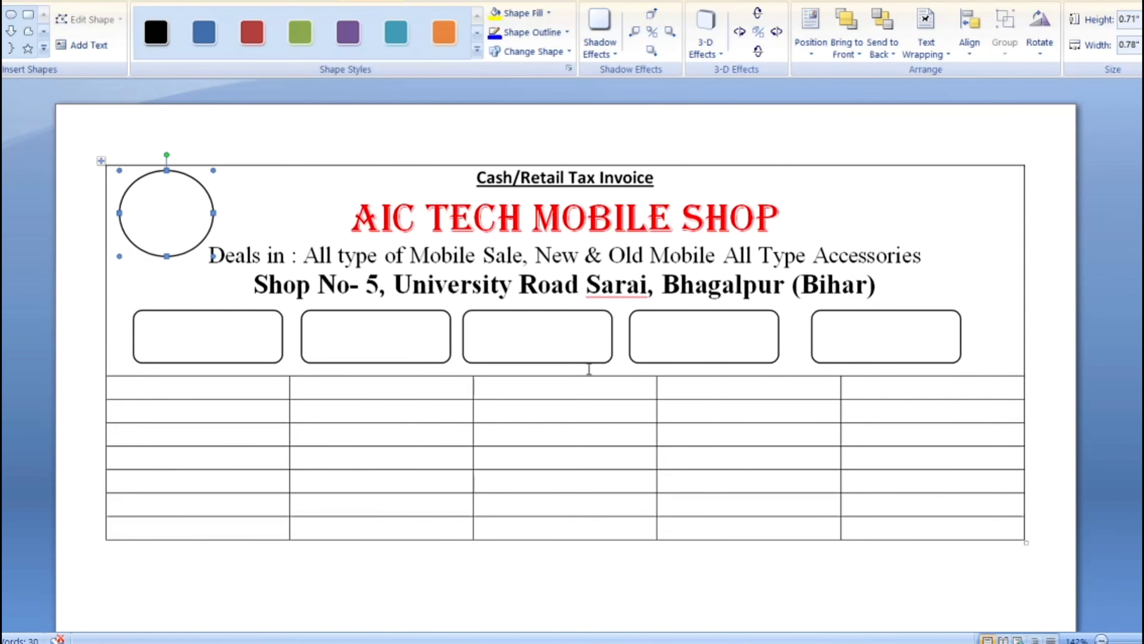
scroll(588, 370, "down", 2)
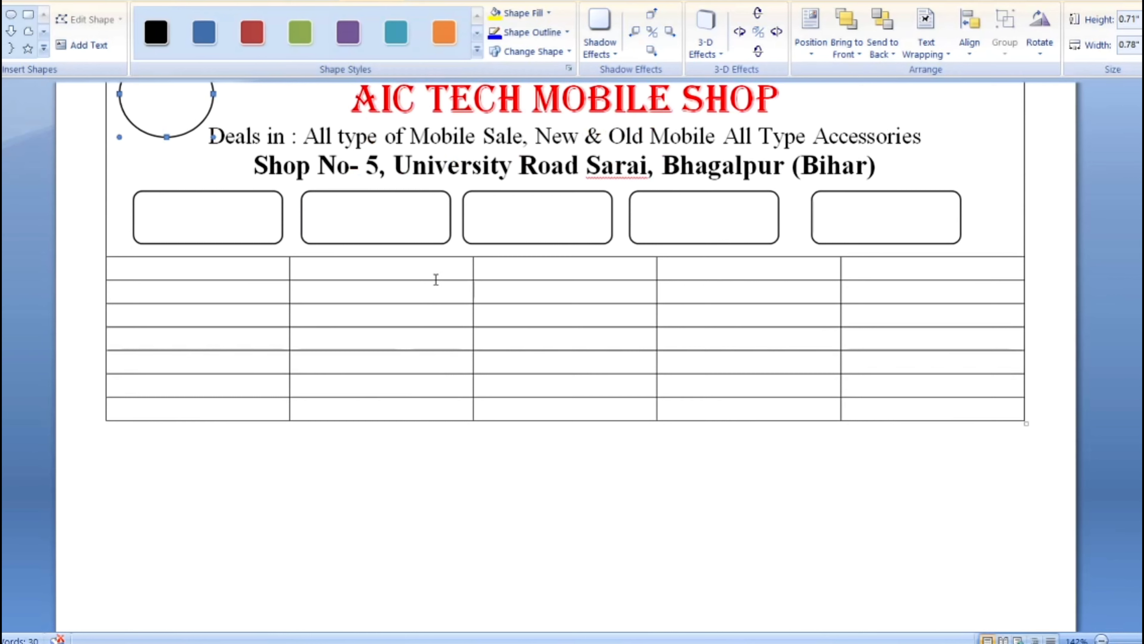
mouse_move(435, 281)
left_mouse_down()
mouse_move(439, 340)
mouse_move(429, 351)
left_mouse_up()
scroll(429, 351, "up", 3)
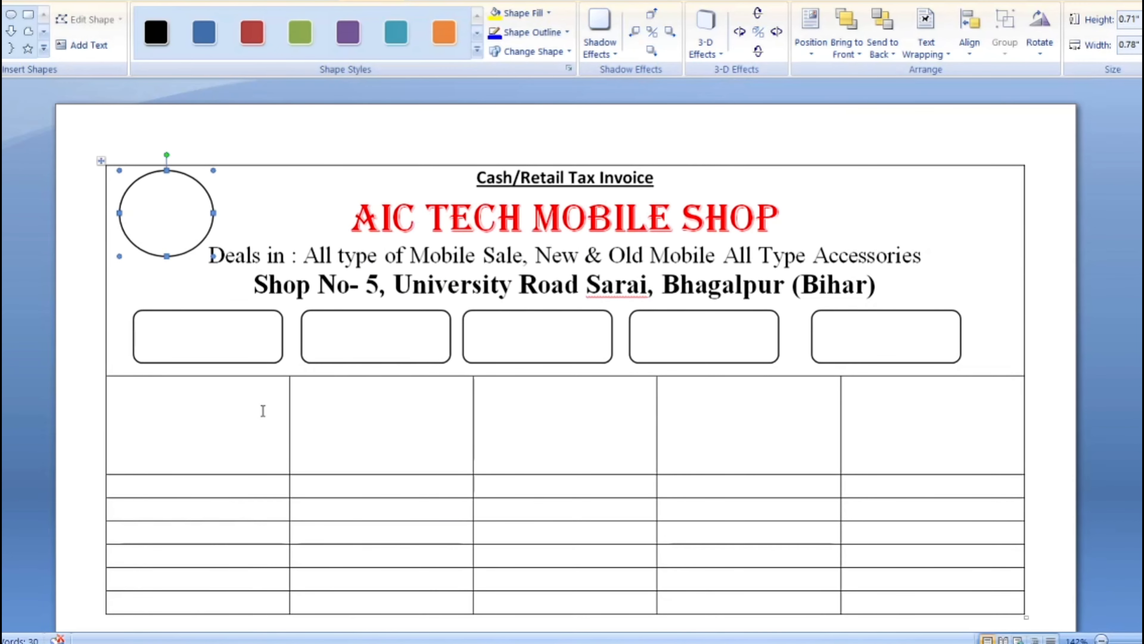
mouse_move(263, 411)
left_mouse_down()
mouse_move(560, 463)
mouse_move(846, 449)
left_mouse_up()
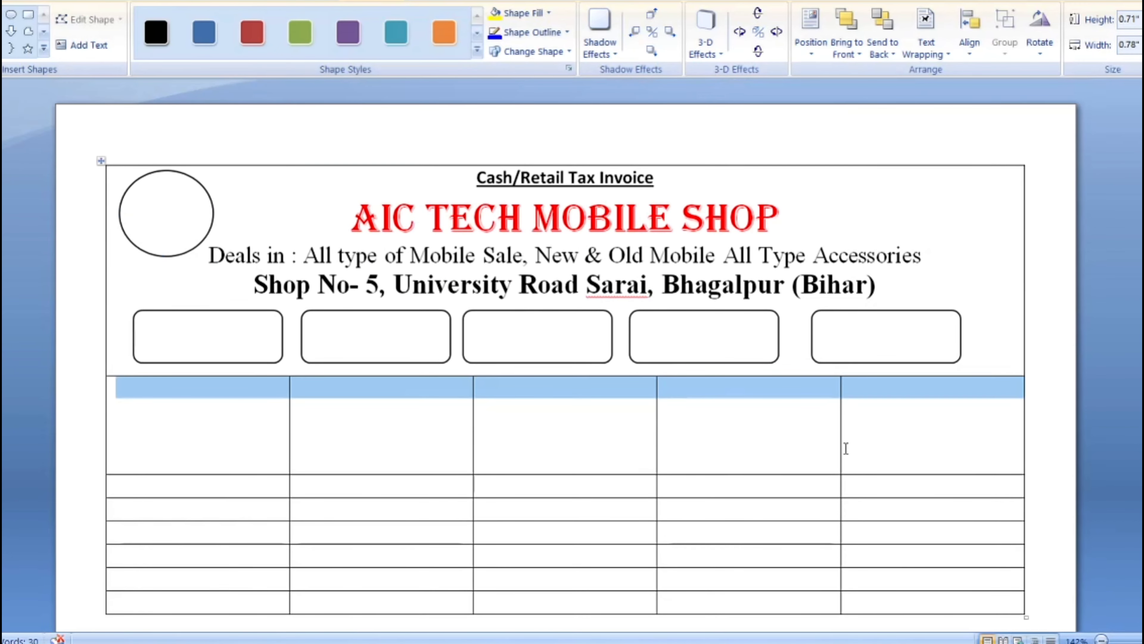
Step: Merge the first table row into one cell and type 'Bill No' followed by dots
right_click(784, 396)
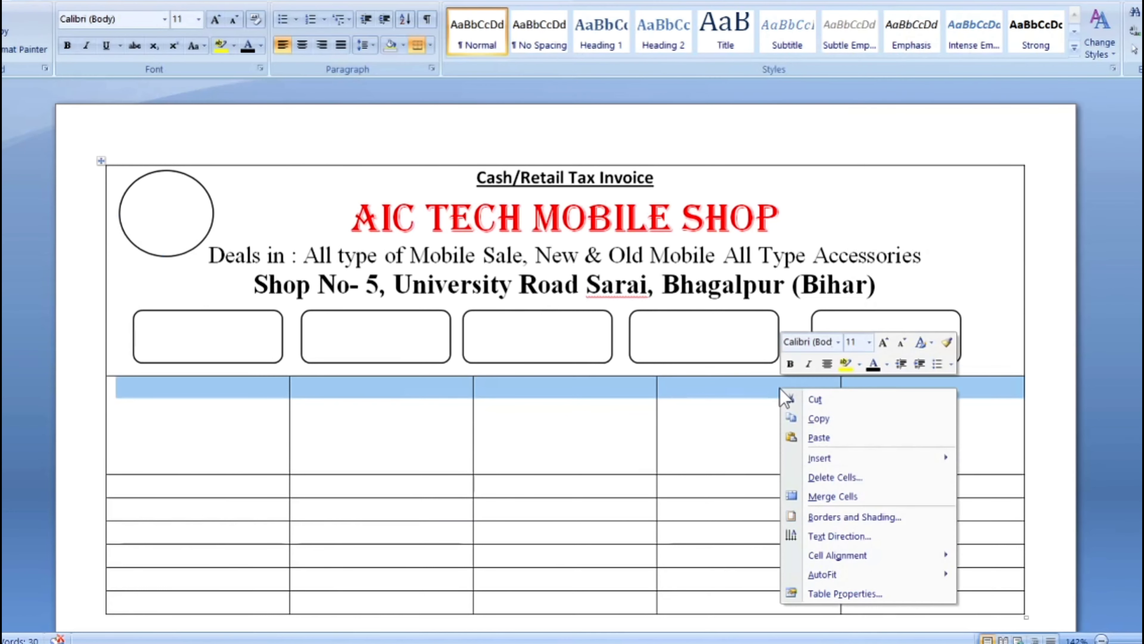
left_click(833, 496)
left_click(485, 409)
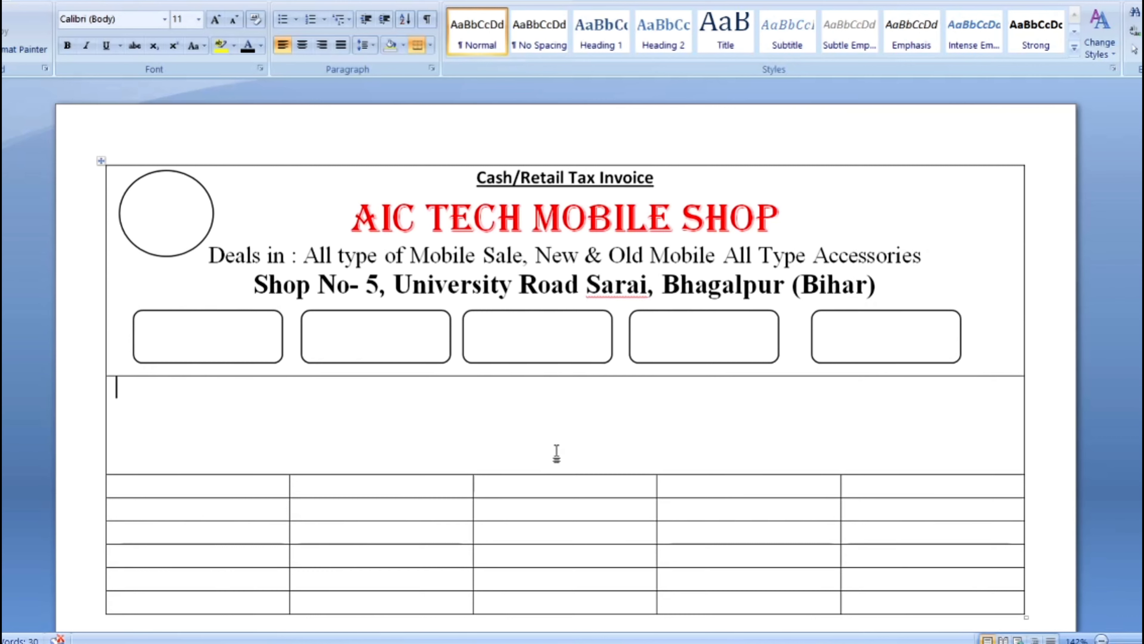
type("Bill")
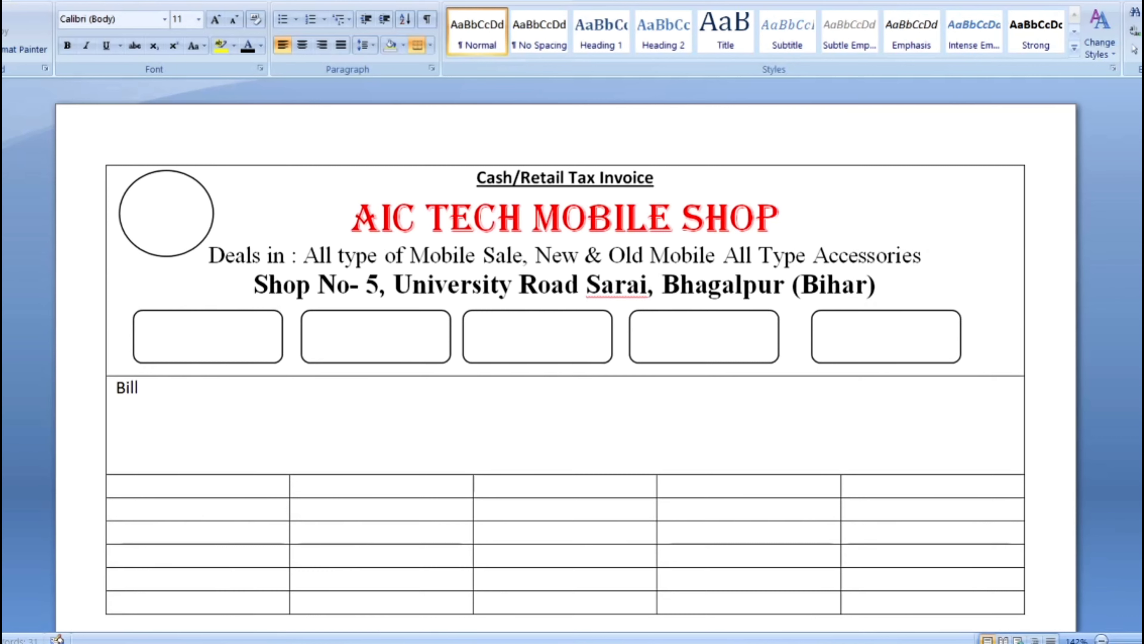
type(" No")
type("...........")
type("..........")
Step: Add space before the Bill No paragraph
left_click_drag(269, 389, 115, 388)
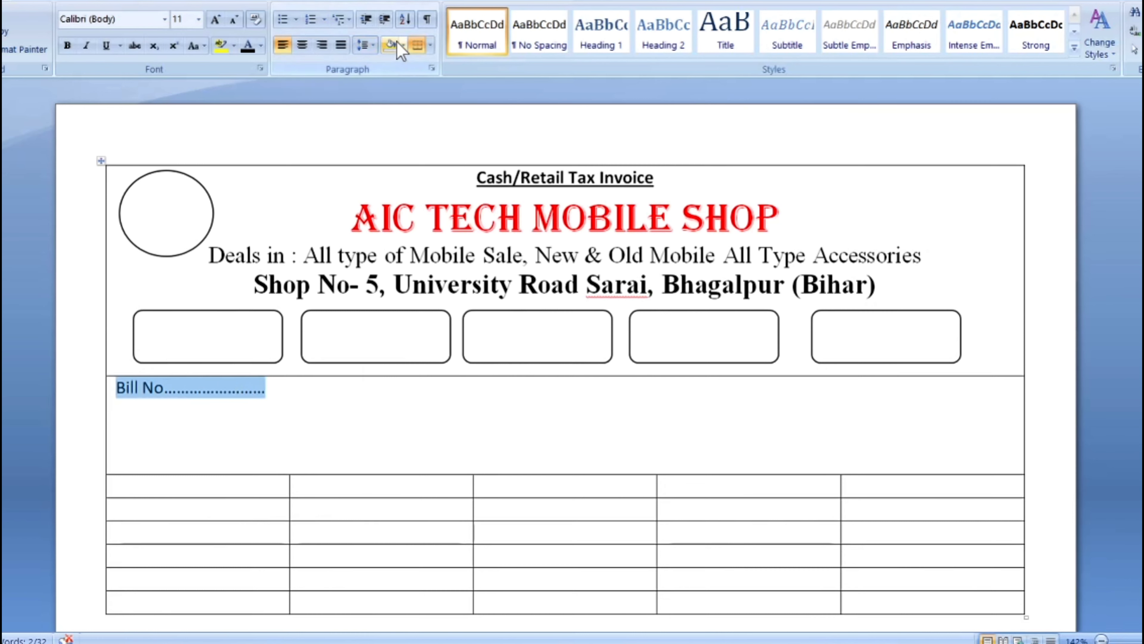
left_click(368, 45)
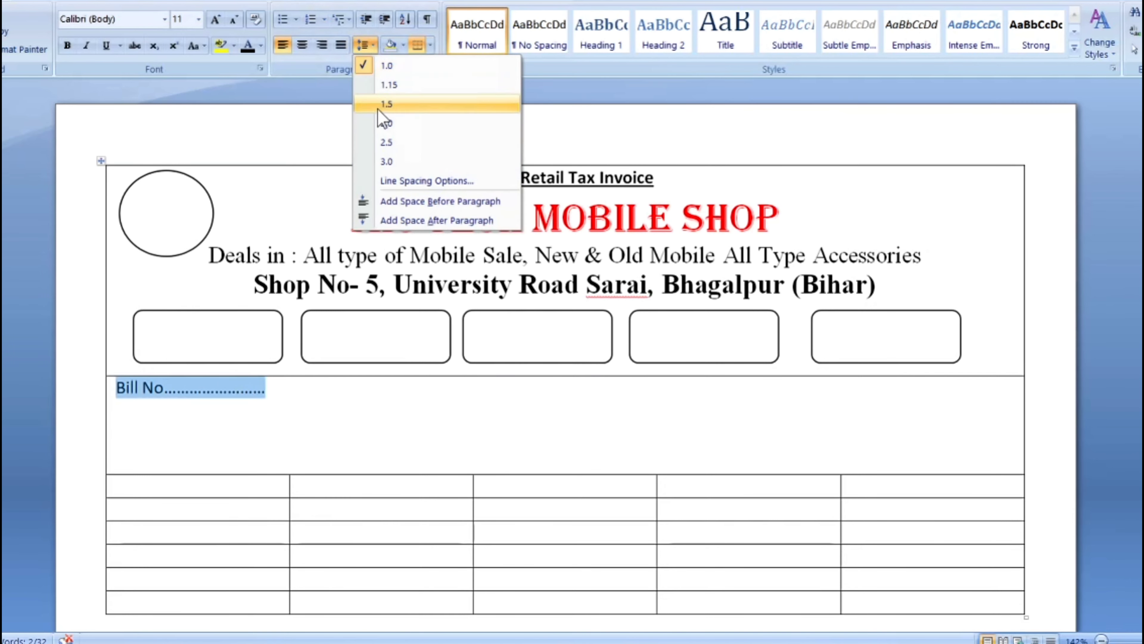
left_click(464, 204)
left_click(352, 411)
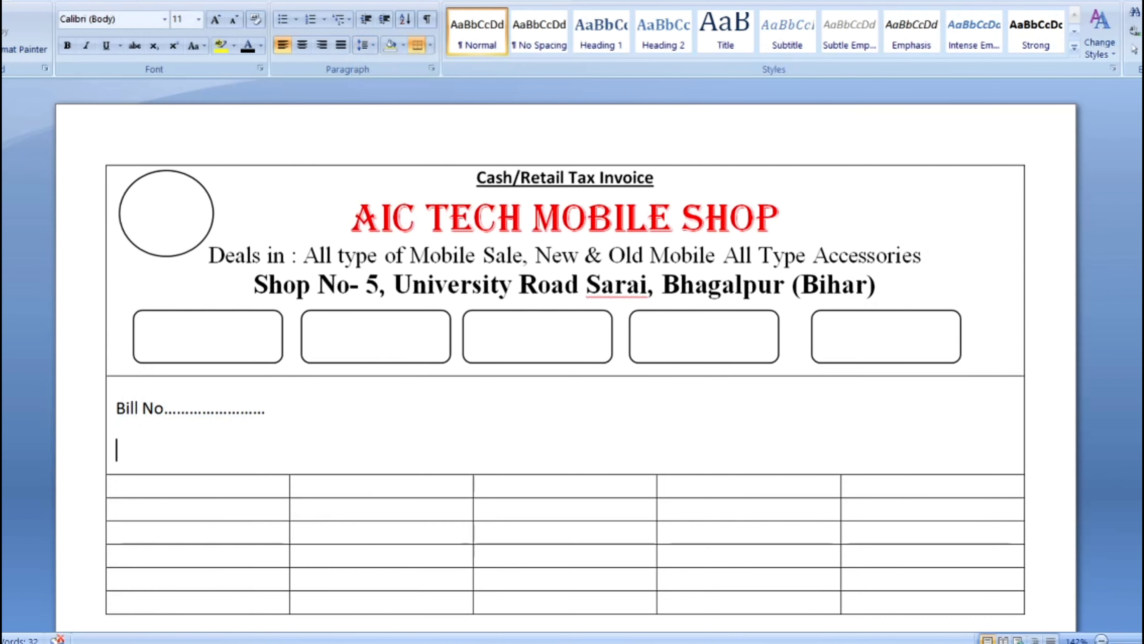
Step: Type a dotted 'Mr./Mrs' line below Bill No
type("Mr.")
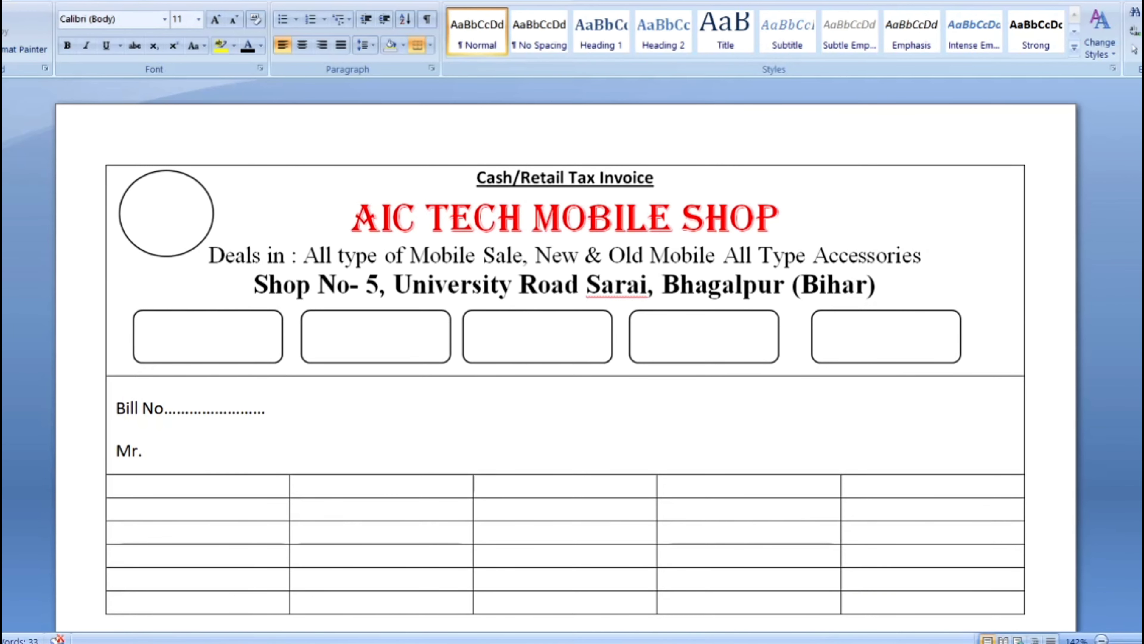
type(".")
type("M")
key("BackSpace")
type("=")
key("BackSpace")
type("s..........")
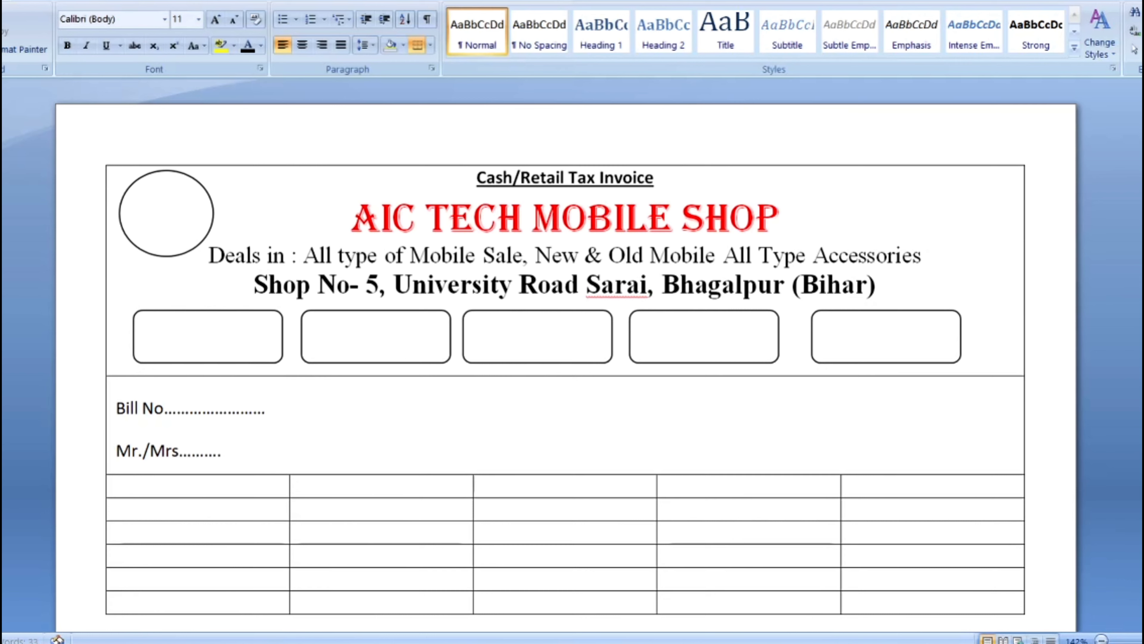
type("............................................")
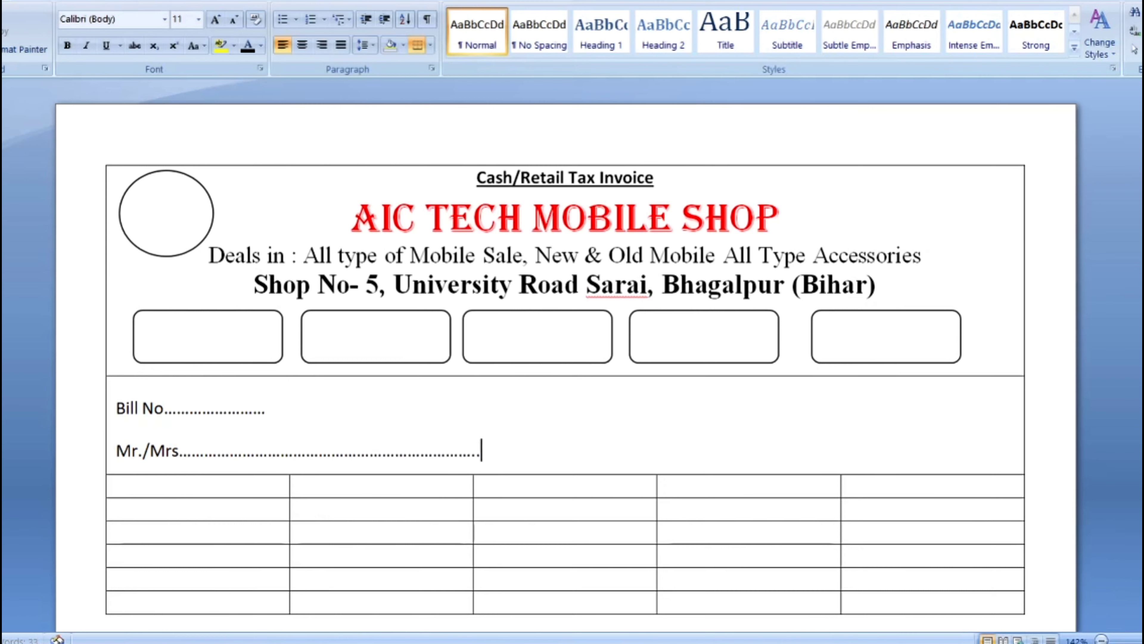
type("................................................")
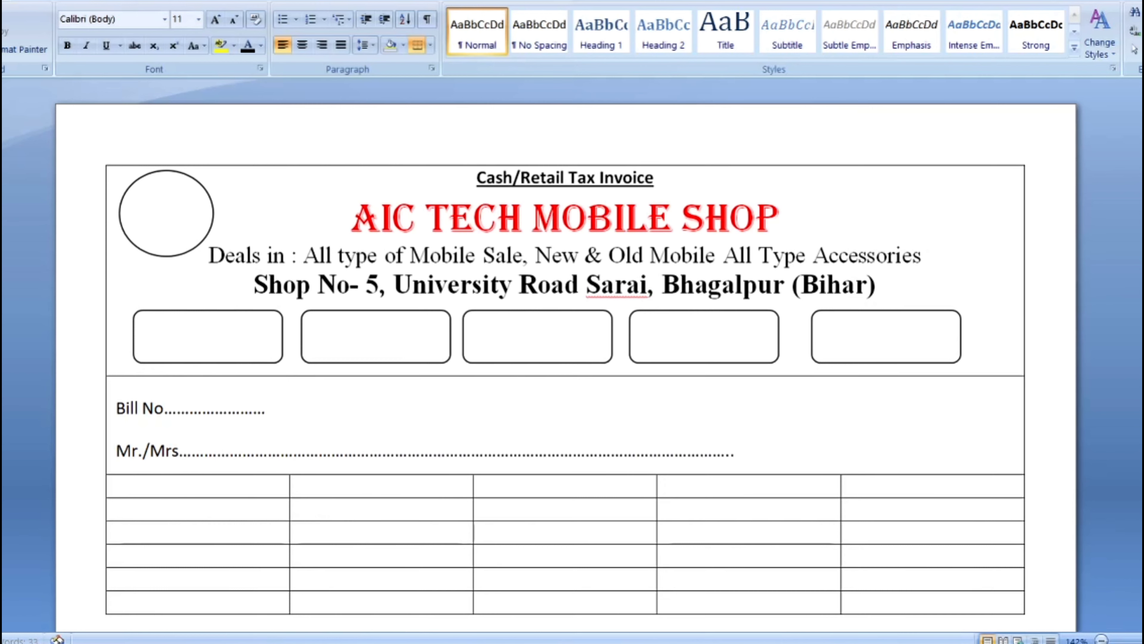
type("..................................")
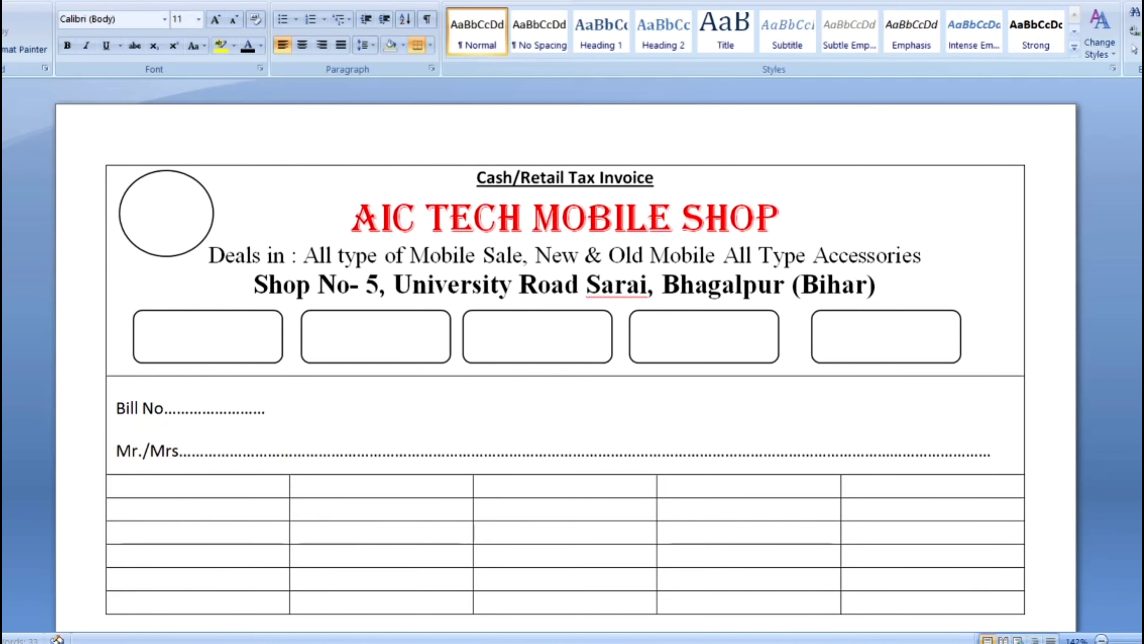
type("...........")
Step: Remove the space above the Mr./Mrs line and start a dotted 'Address' line beneath it
left_click_drag(1018, 453, 118, 433)
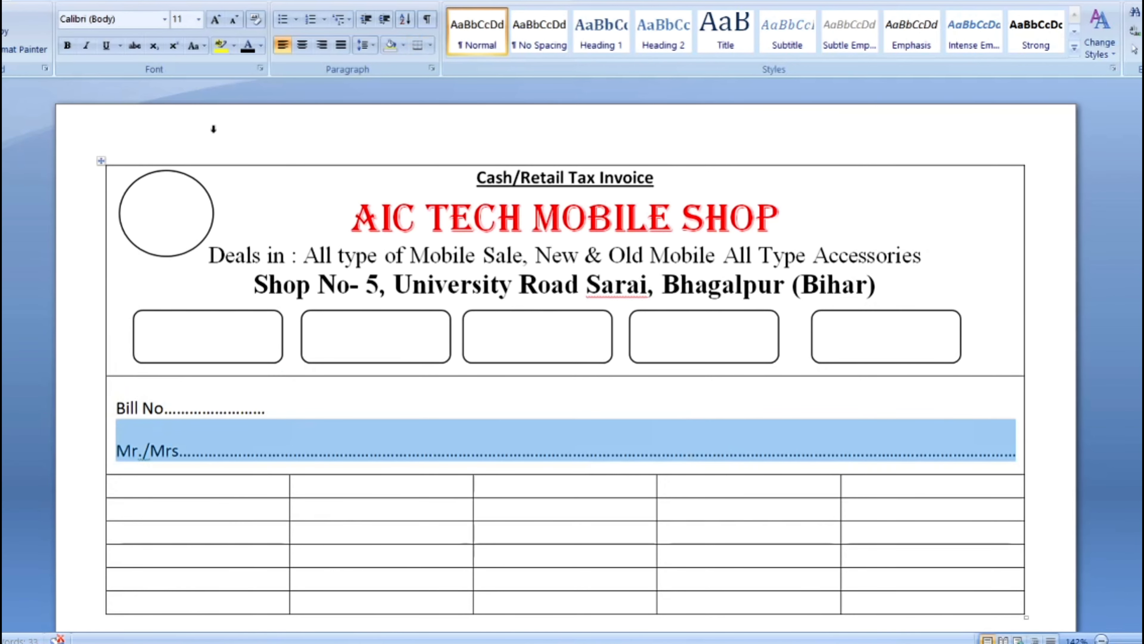
left_click(365, 45)
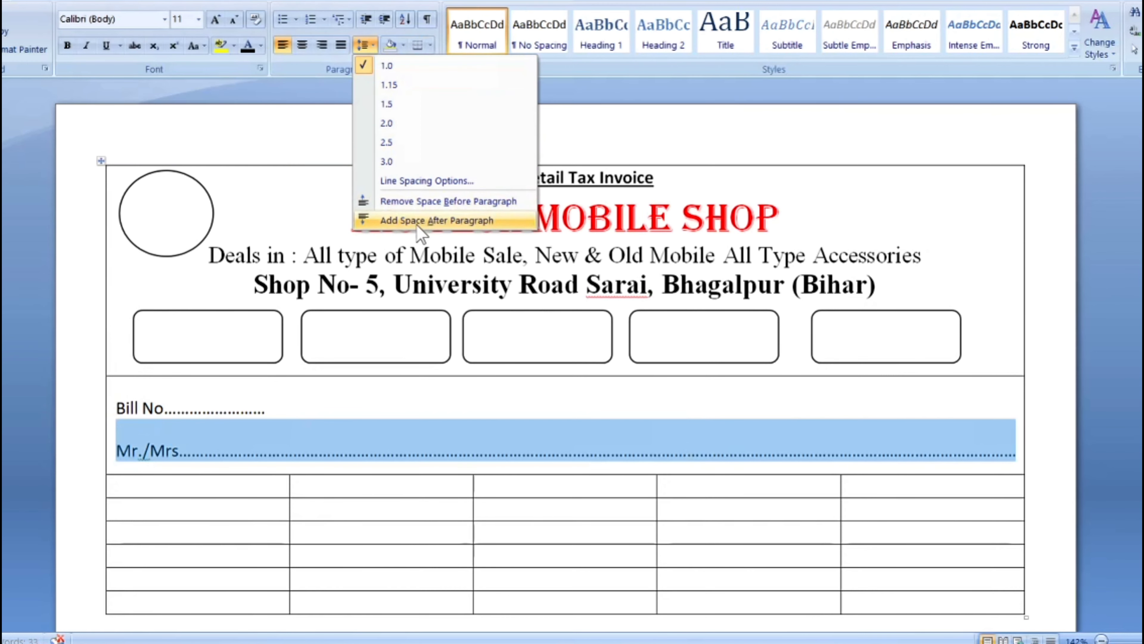
left_click(406, 201)
left_click(363, 439)
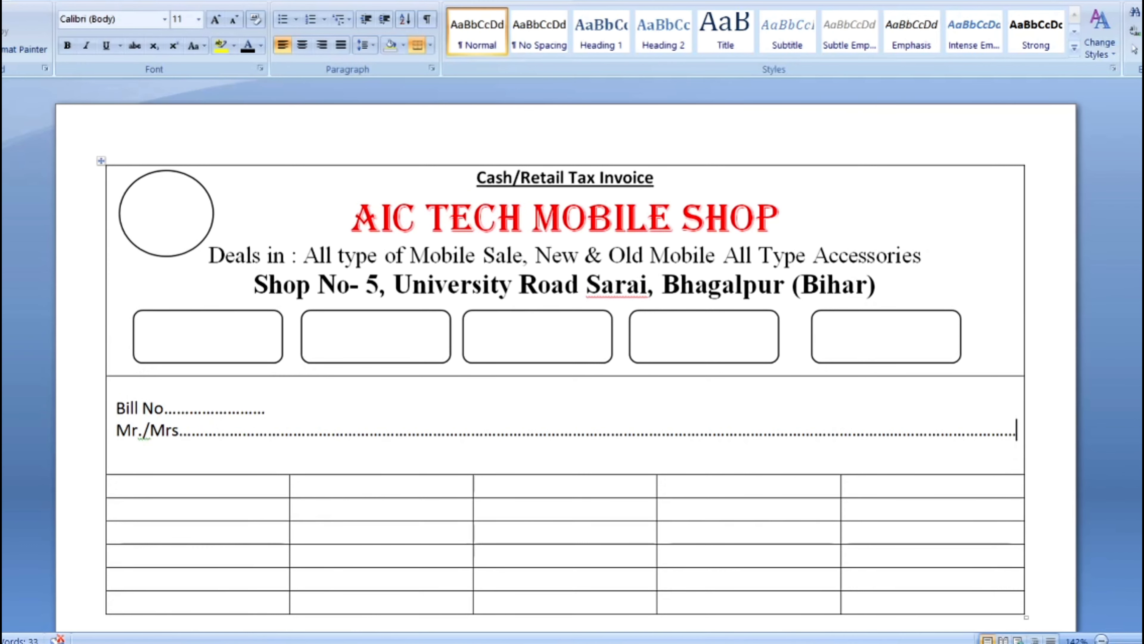
key("Return")
type("Ad")
type("dress")
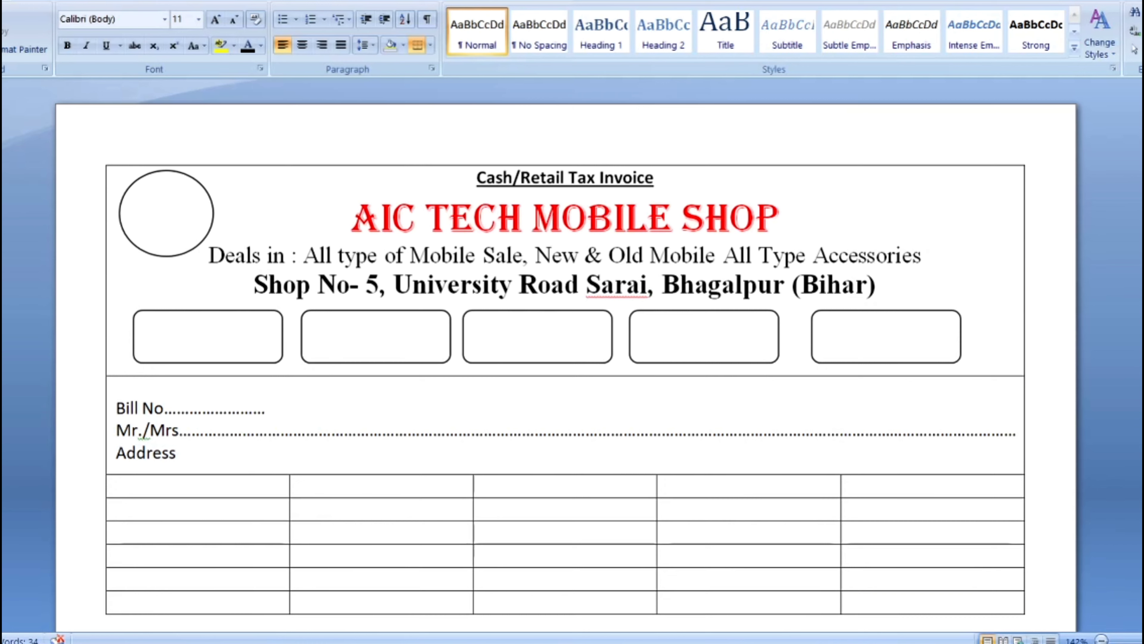
type("..........................")
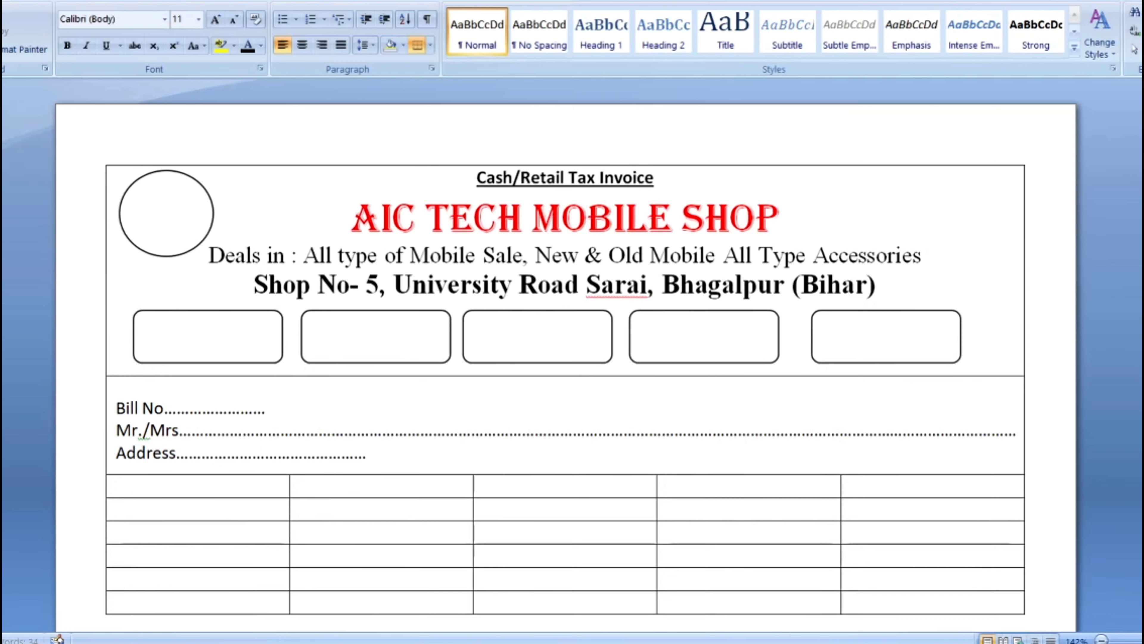
type("............................")
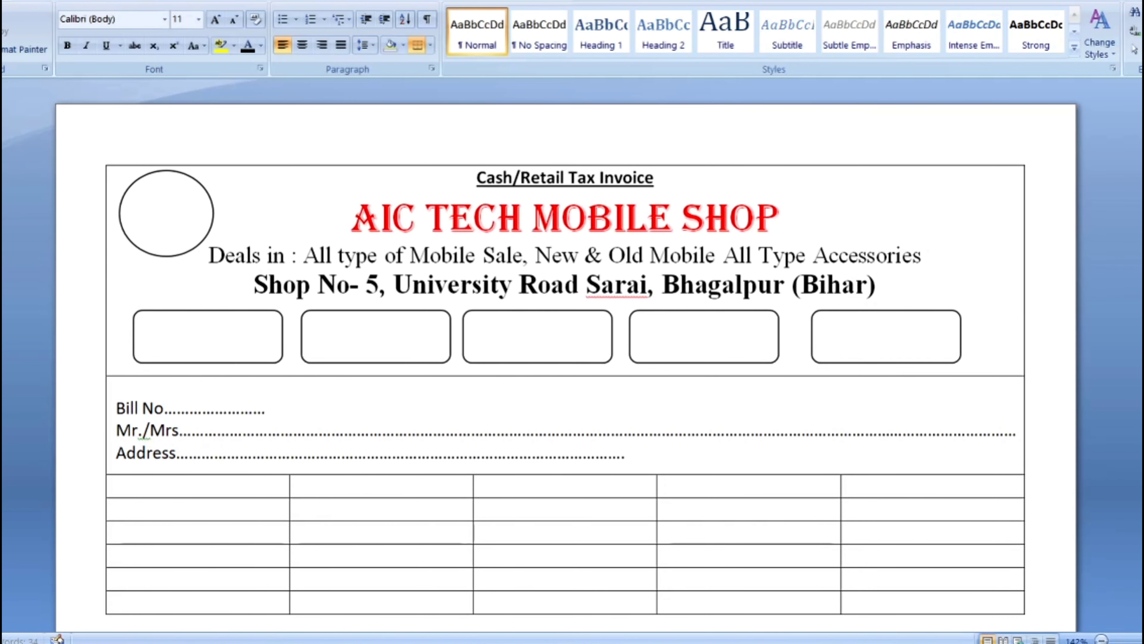
type("...............................")
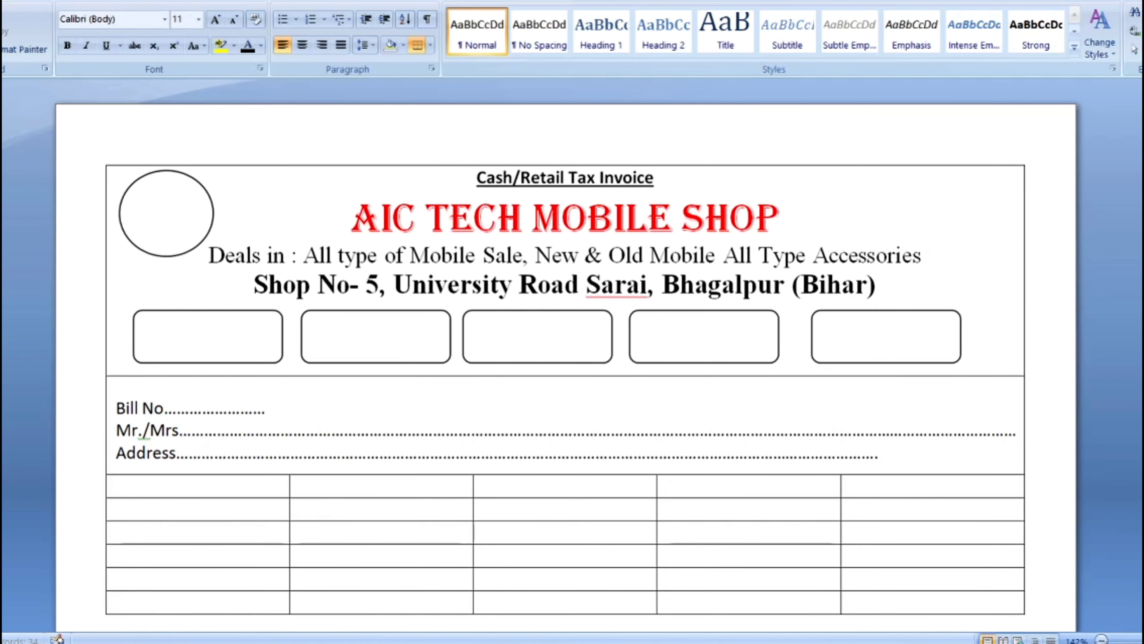
type("...................")
Step: Keep the table's first row short and stretch the second row far down into a large item area
scroll(669, 192, "down", 2)
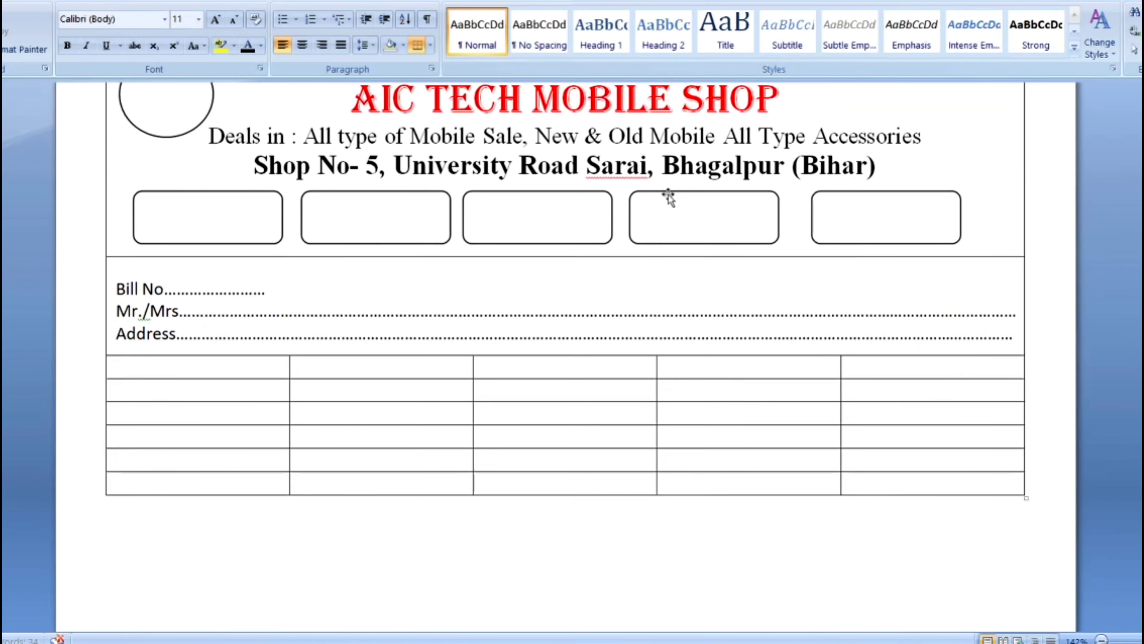
scroll(1014, 378, "down", 1)
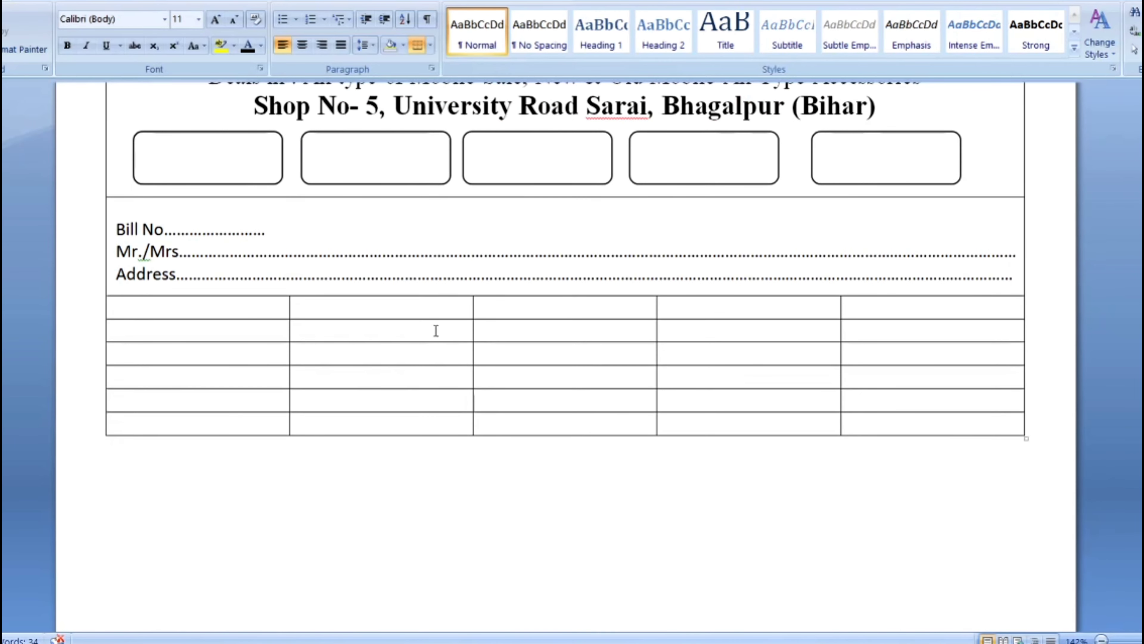
left_click_drag(431, 319, 432, 536)
scroll(453, 492, "down", 1)
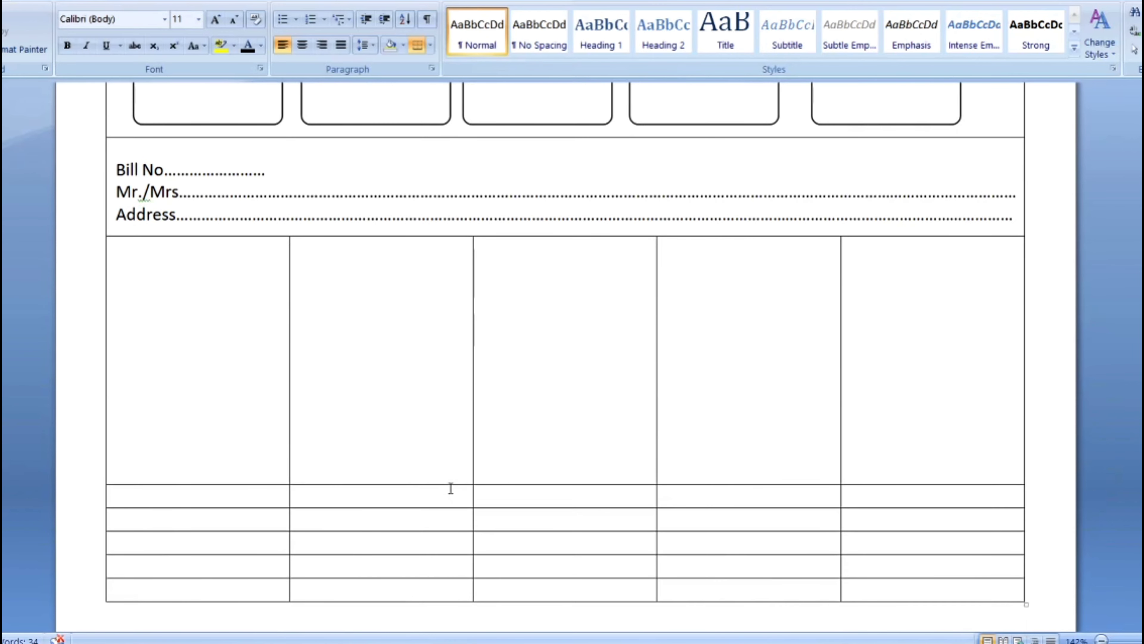
scroll(450, 488, "down", 1)
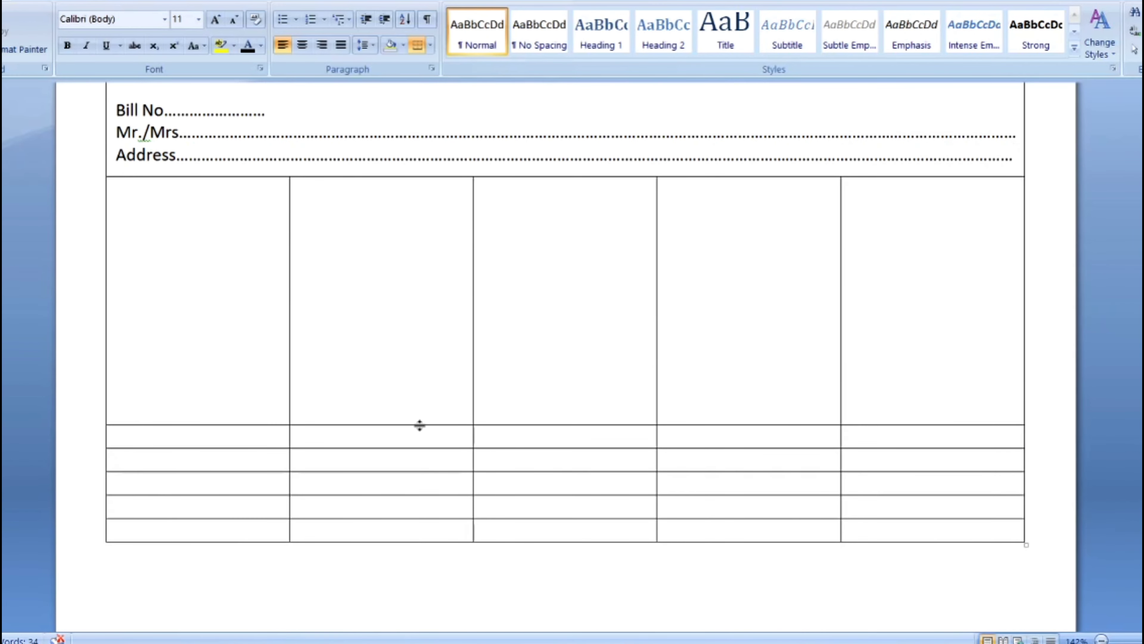
left_click_drag(424, 424, 437, 200)
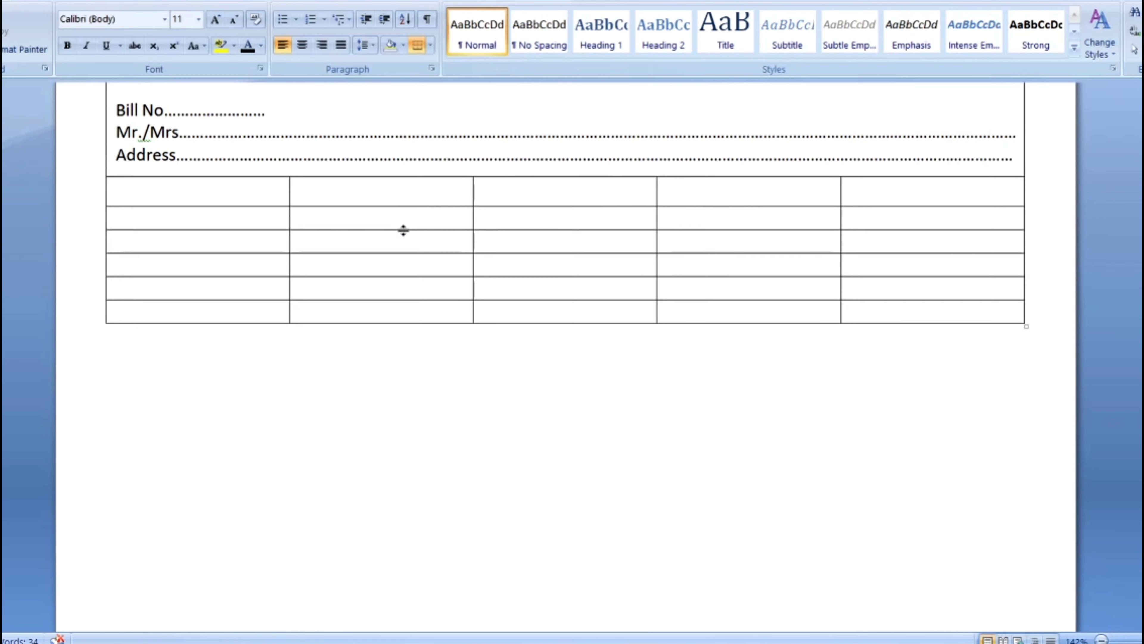
left_click_drag(404, 231, 428, 553)
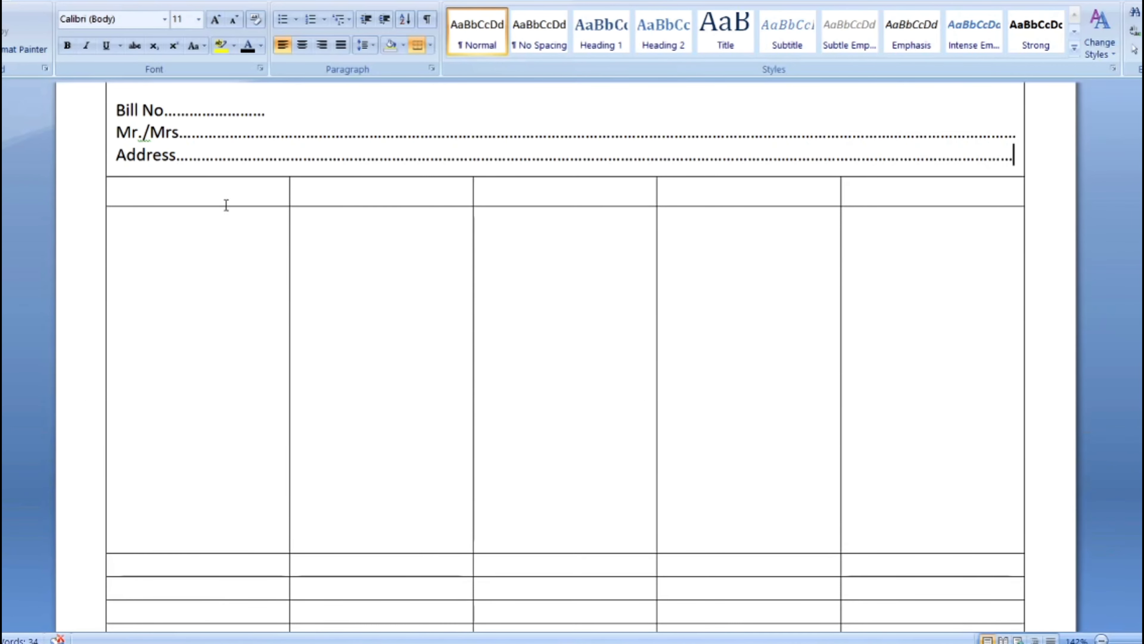
left_click_drag(289, 297, 159, 305)
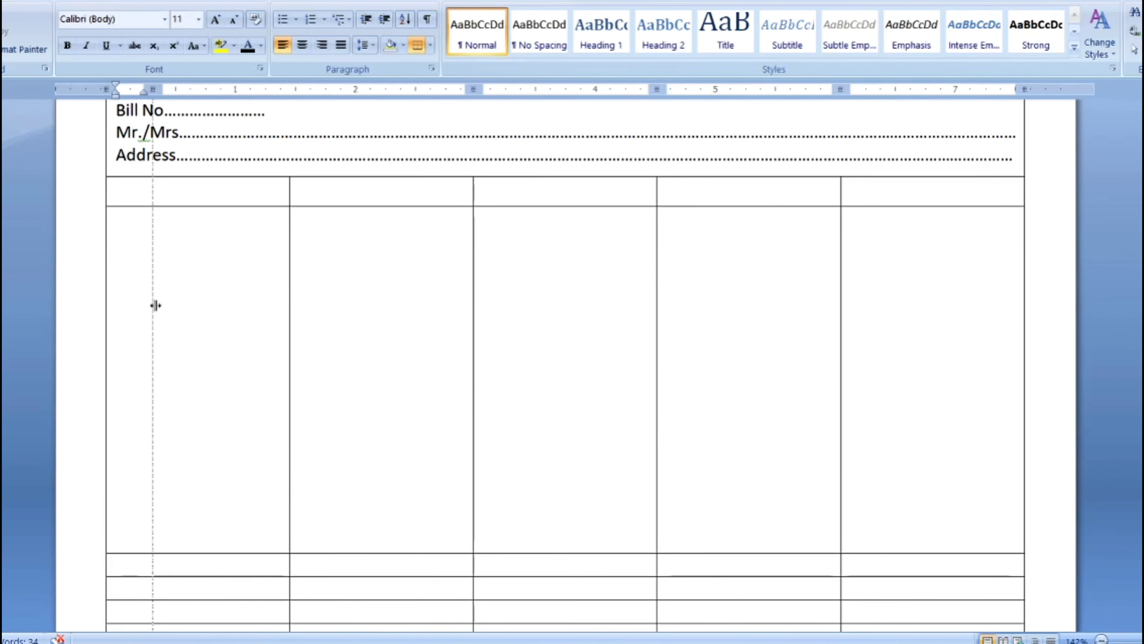
Step: Narrow the first column and type the headings 'Qty.' and 'Description of Goods'
left_click_drag(159, 304, 158, 310)
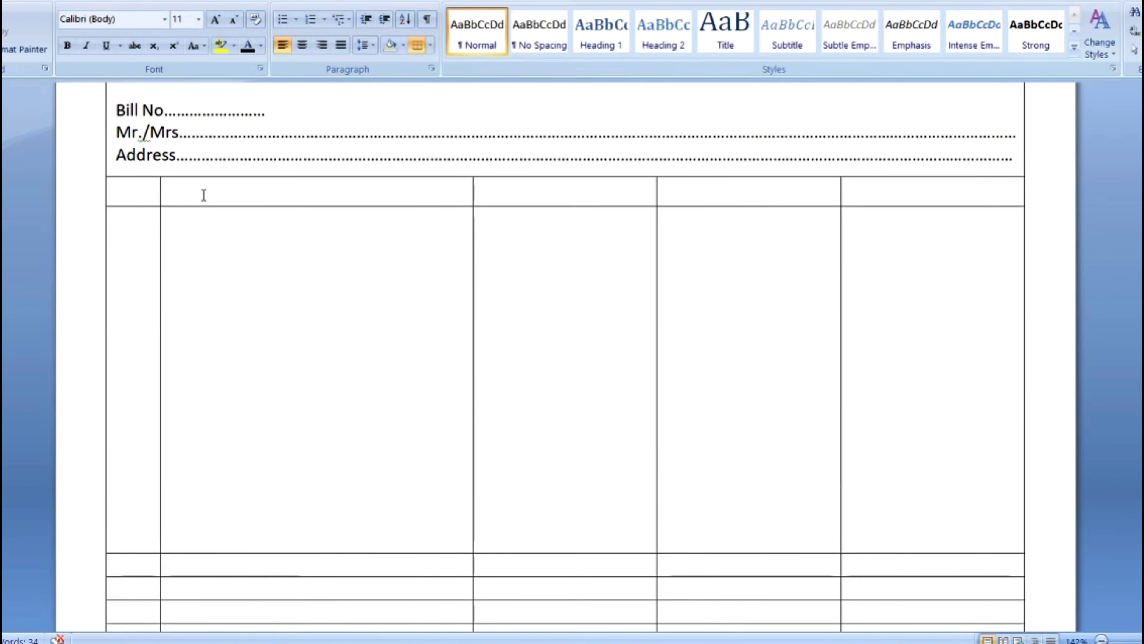
left_click(141, 191)
type("Qty")
type(".")
key("Tab")
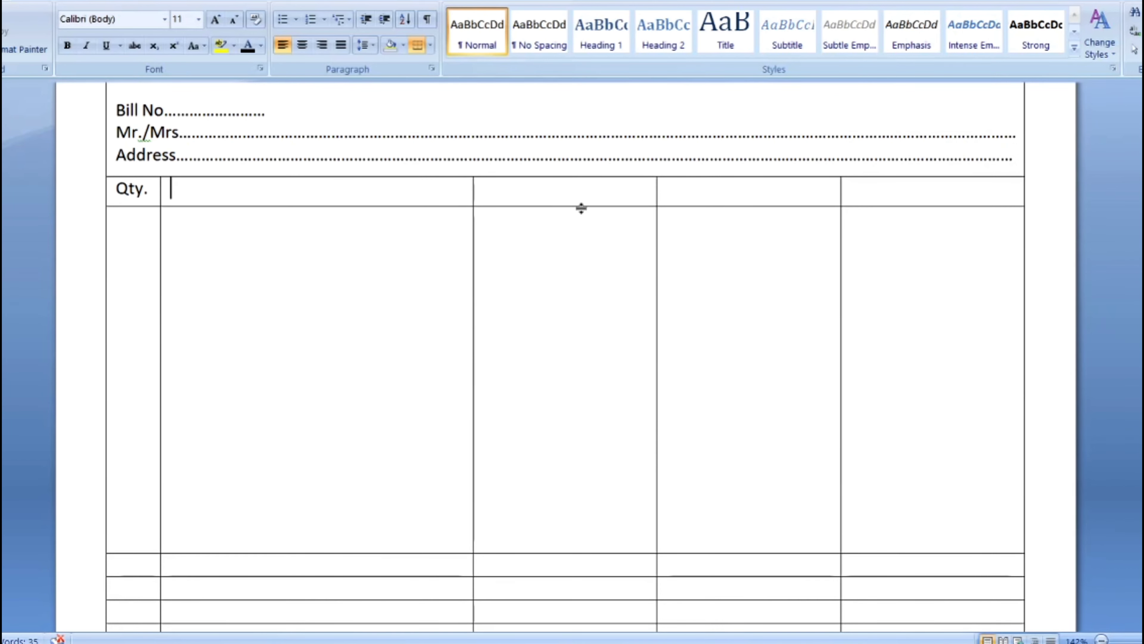
type("D")
type("escri")
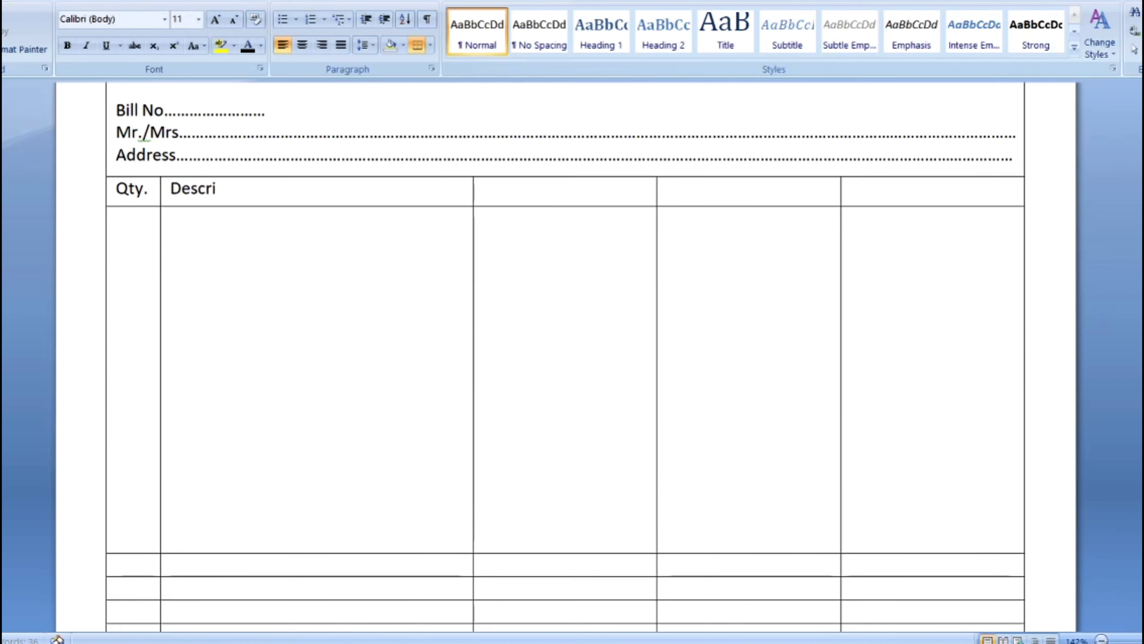
type("ption of")
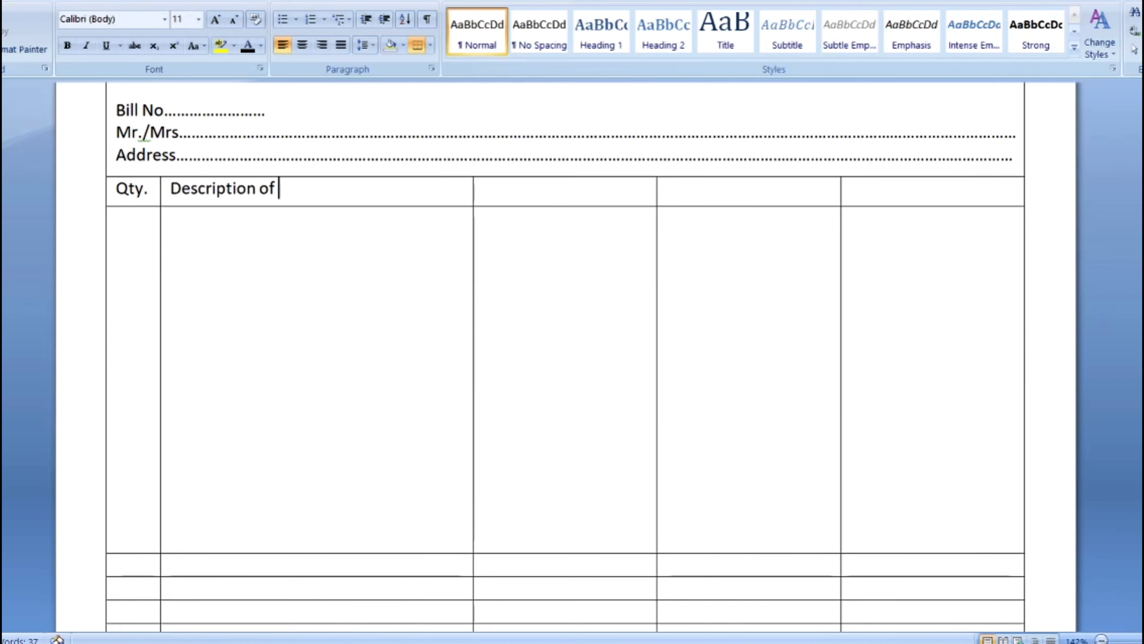
type(" Goods")
Step: Merge the Description column with its neighbouring column in both the tall row and the header row
left_click_drag(437, 261, 490, 269)
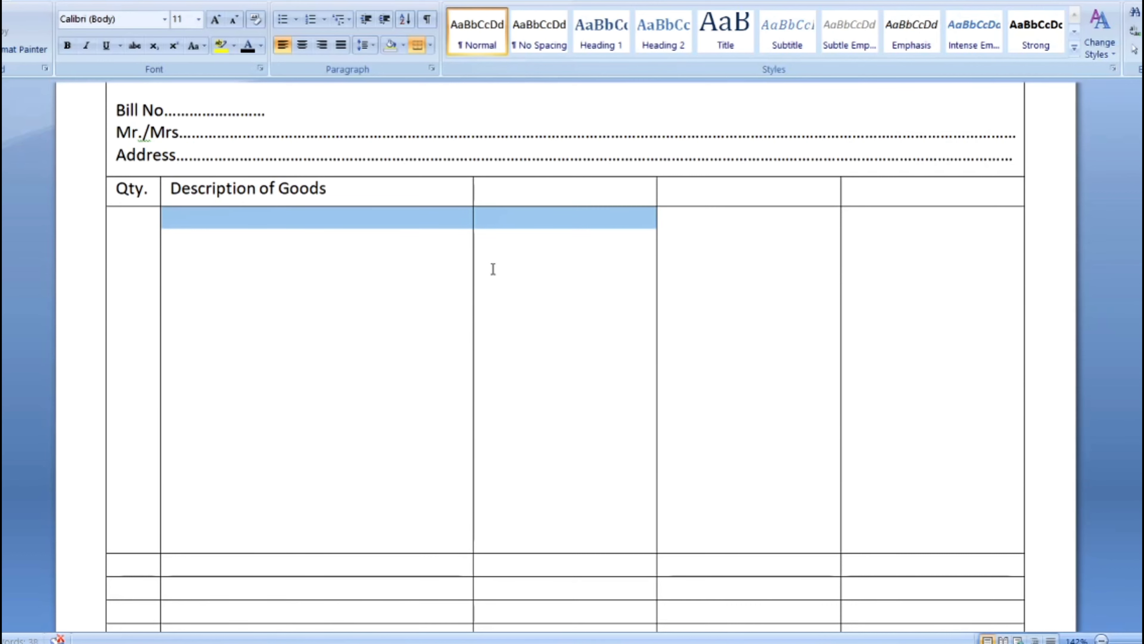
right_click(460, 220)
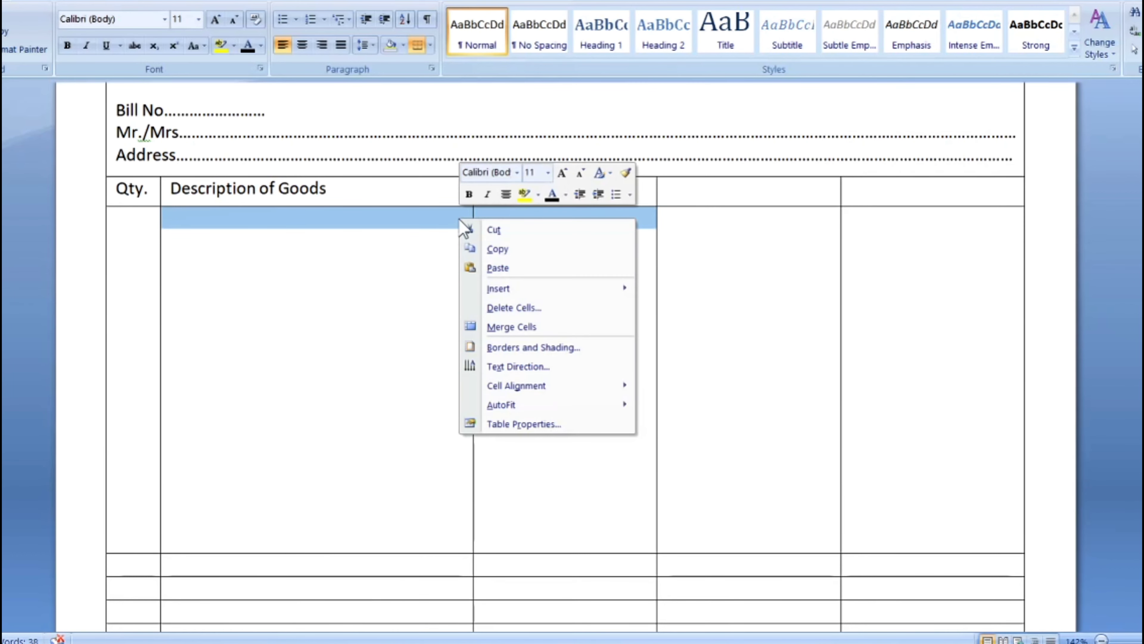
left_click(511, 327)
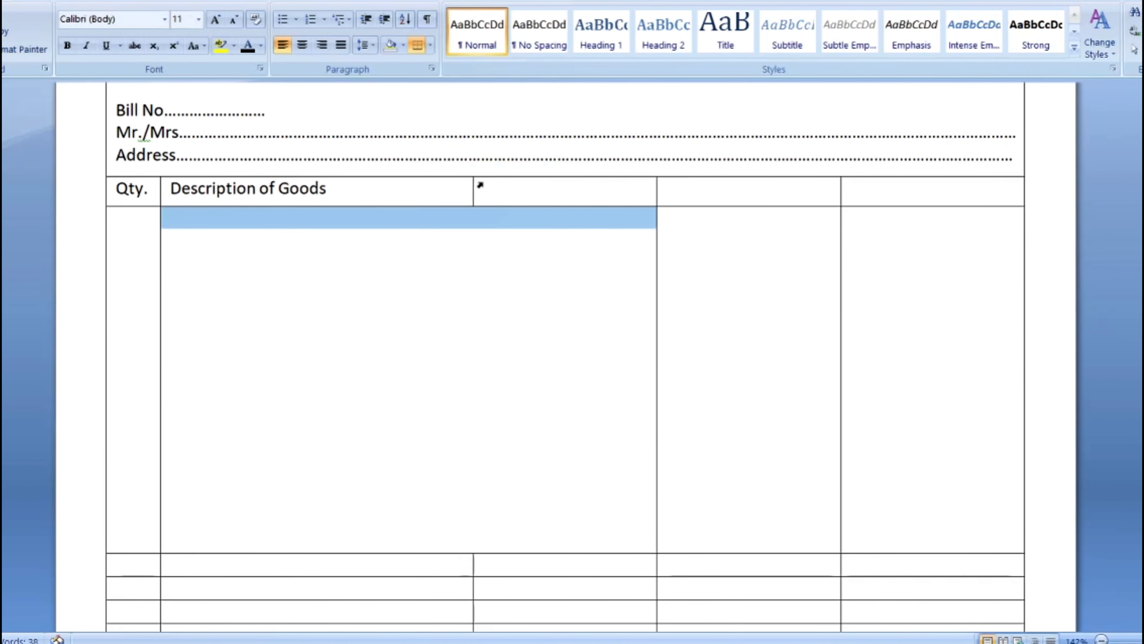
left_click_drag(460, 189, 488, 192)
right_click(491, 194)
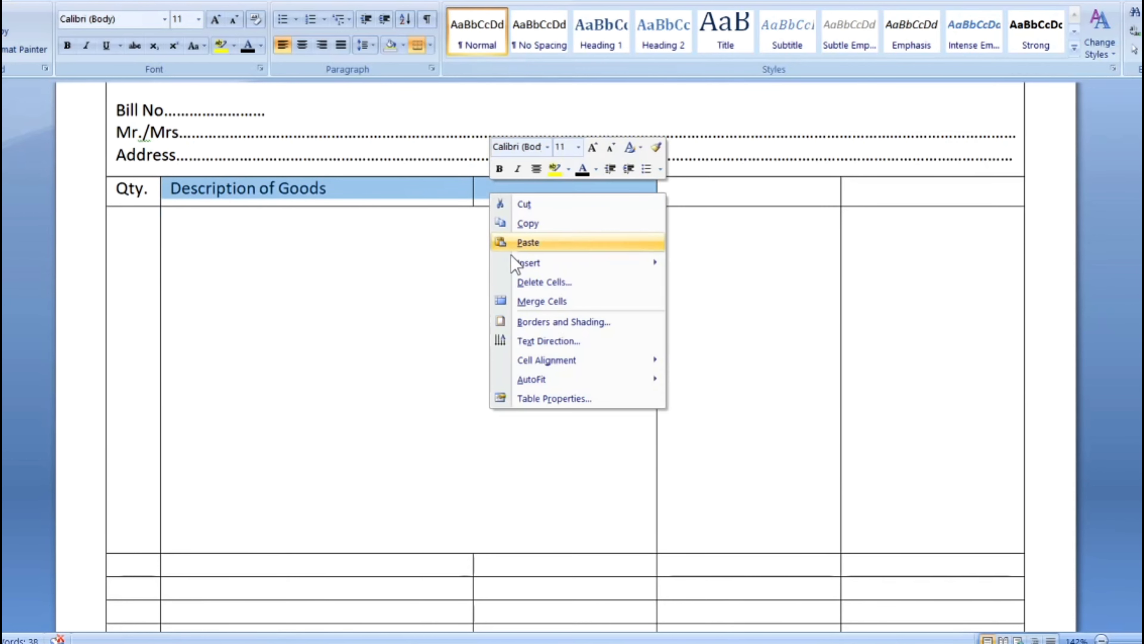
left_click(530, 301)
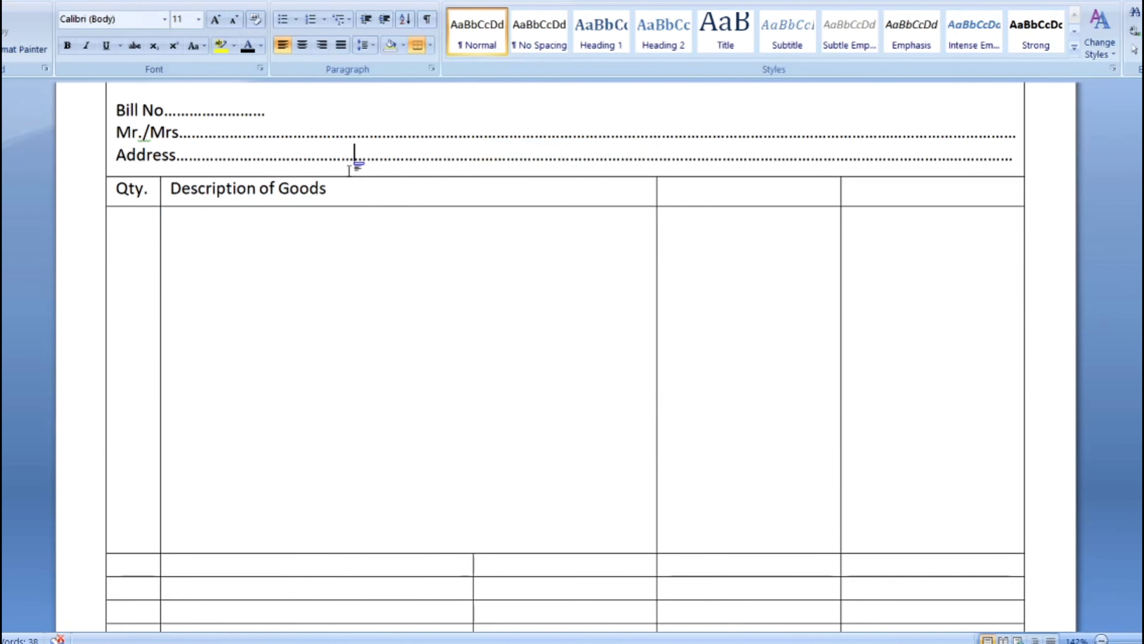
Step: Centre the 'Description of Goods' heading in its cell
left_click_drag(347, 197, 245, 198)
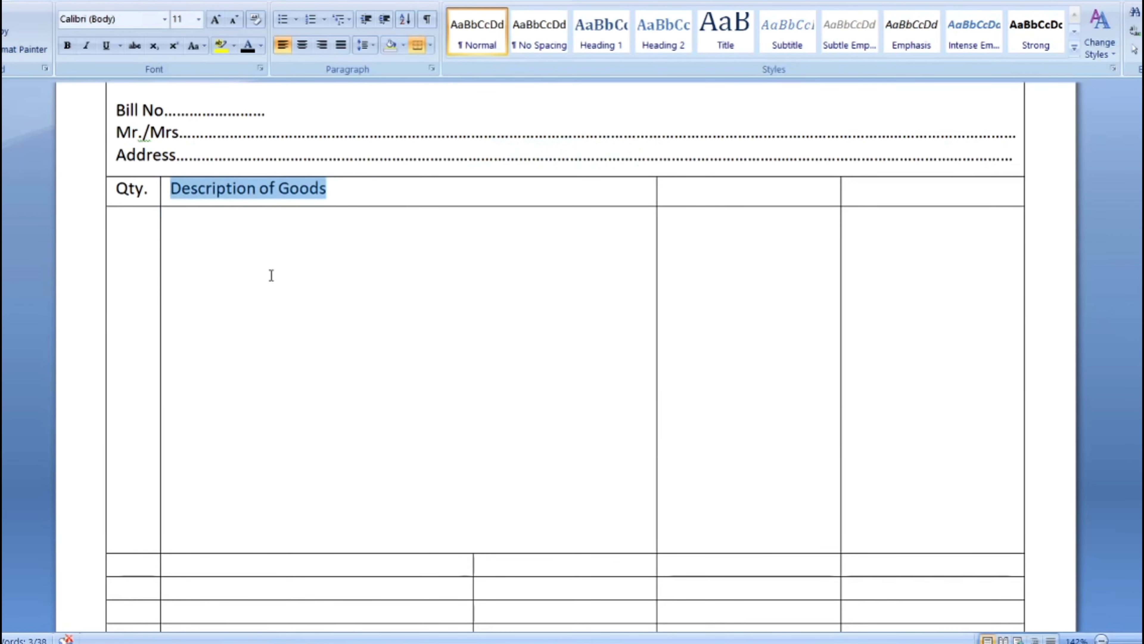
key("ctrl+e")
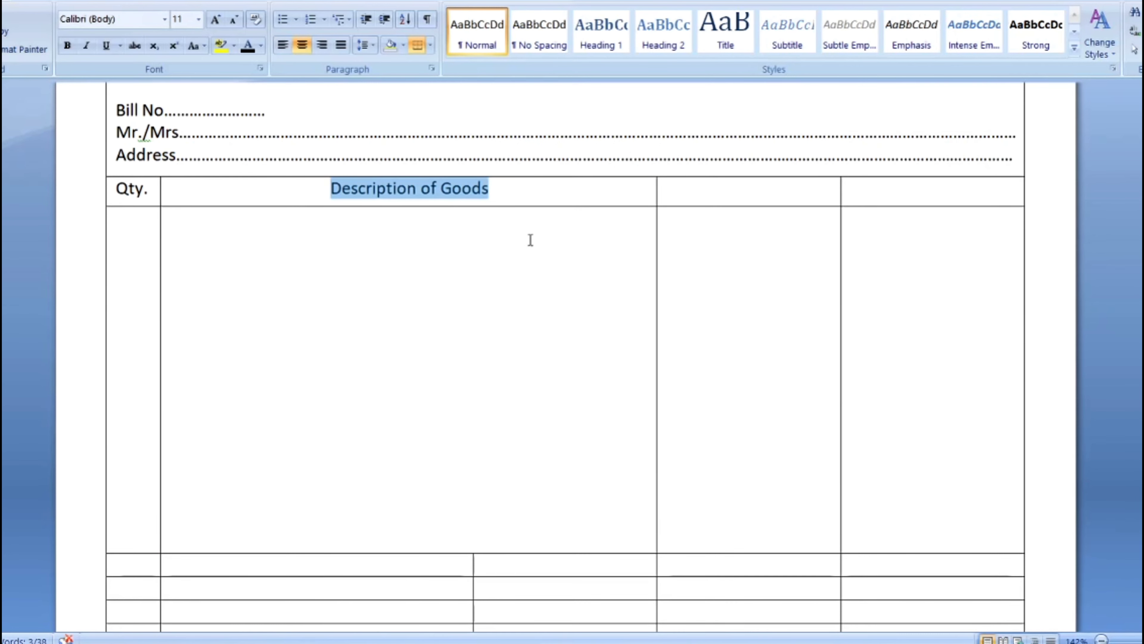
left_click(537, 199)
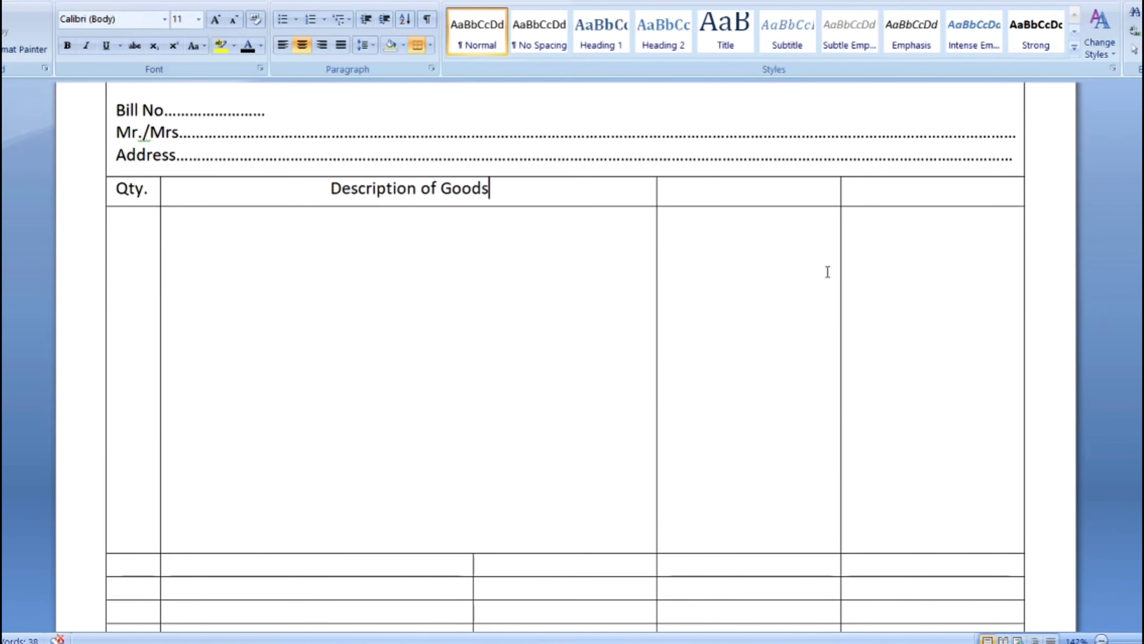
Step: Narrow the last column and widen the Description column into its neighbour
mouse_move(841, 275)
left_mouse_down()
mouse_move(915, 287)
mouse_move(903, 288)
left_mouse_up()
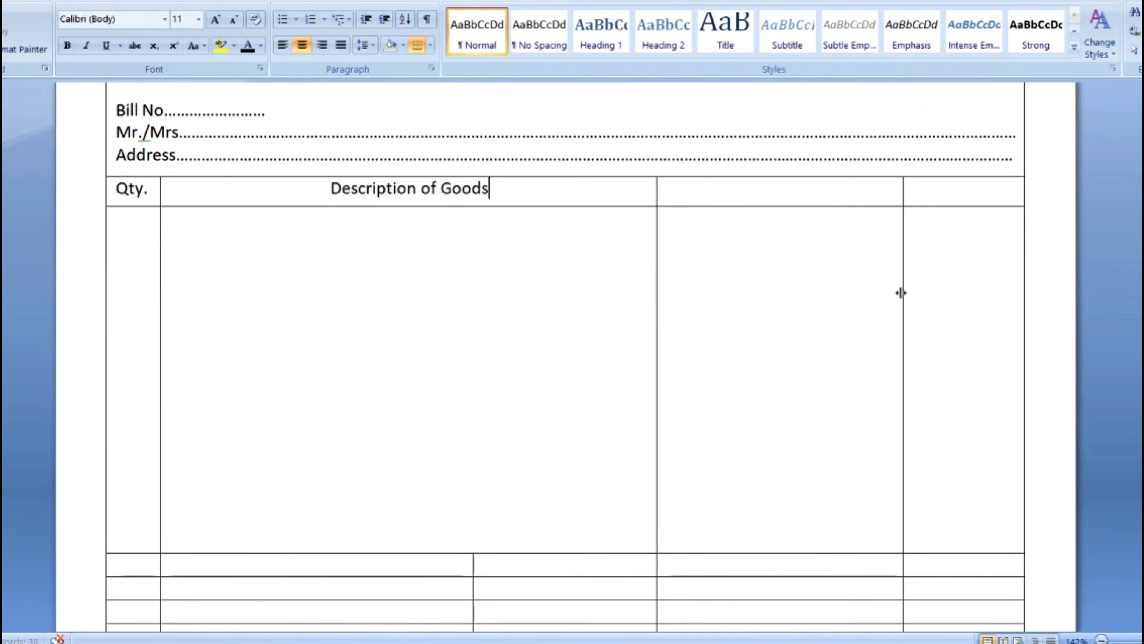
left_click_drag(657, 272, 820, 307)
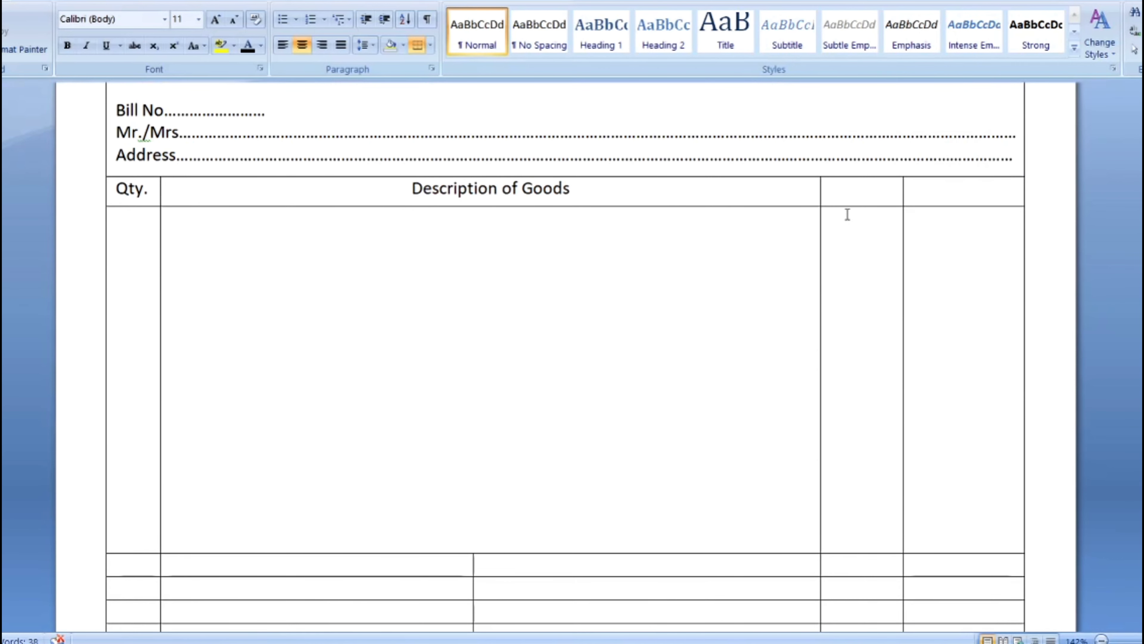
left_click(855, 200)
Step: Type 'Rate' and 'Amount' in the last two header cells
type("Rate")
key("Tab")
type("A")
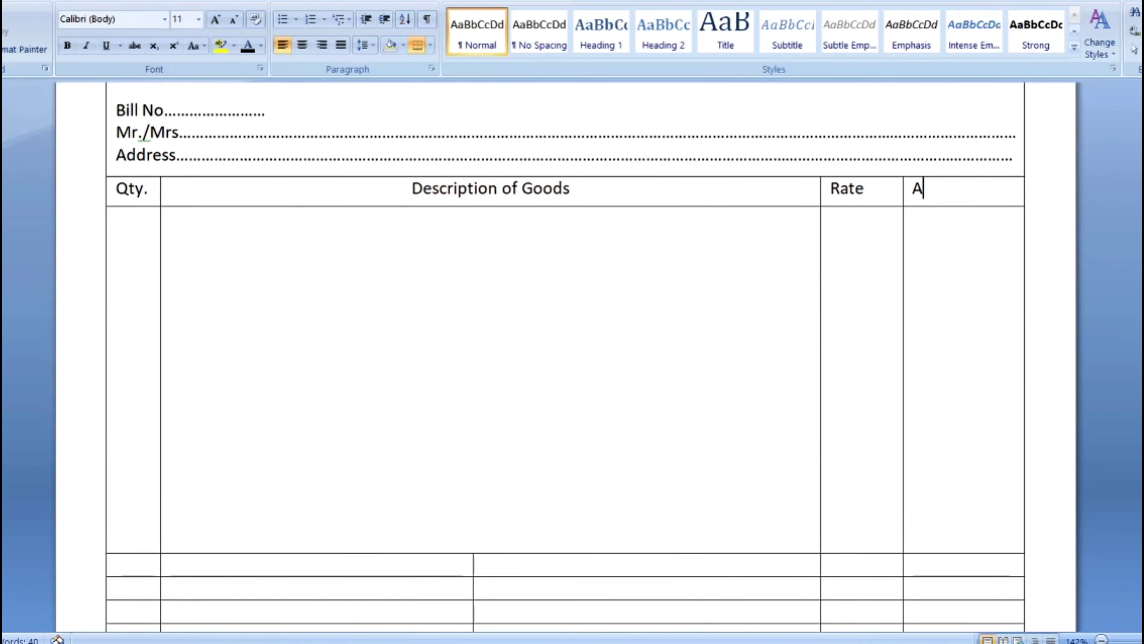
type("mout")
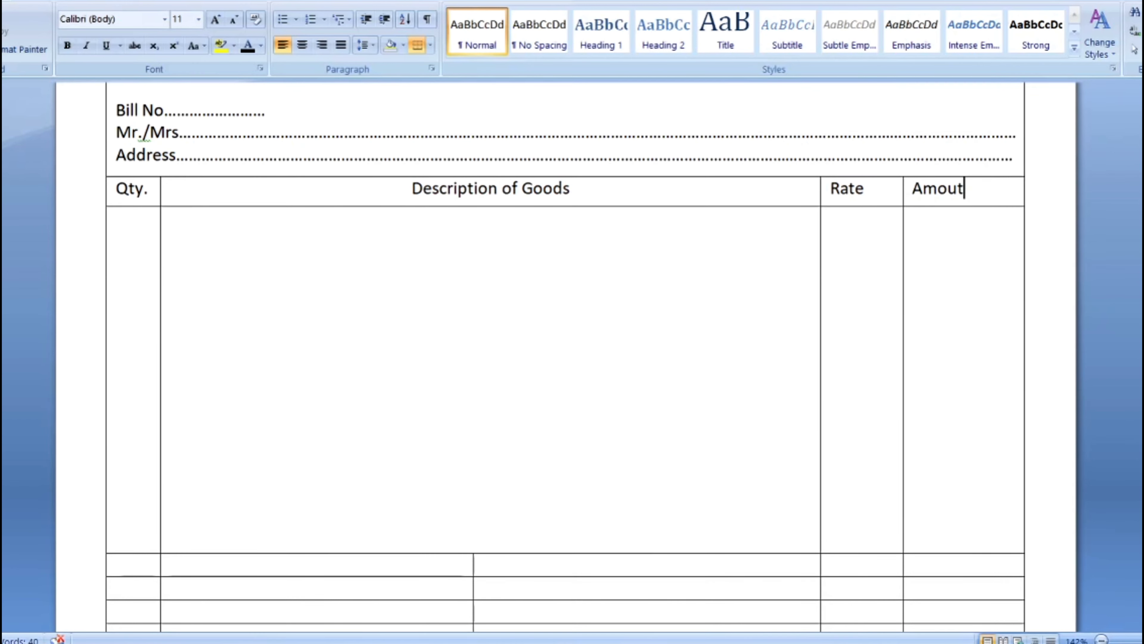
key("BackSpace")
type("nt")
Step: Centre all four column headings across the header row
left_click_drag(981, 186, 540, 184)
left_click_drag(326, 199, 113, 200)
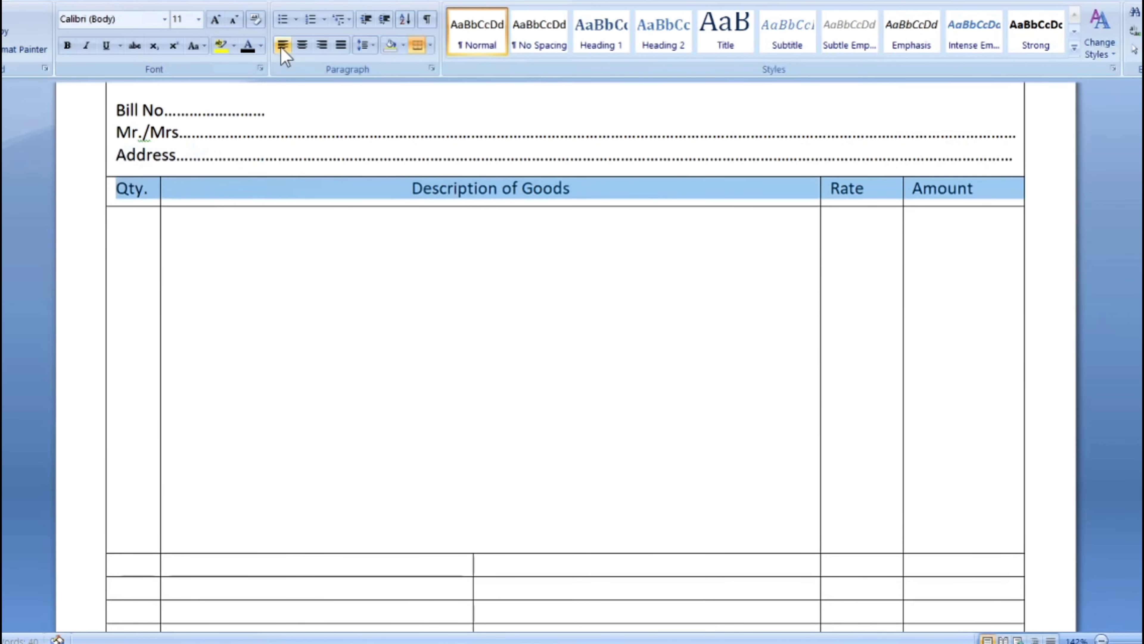
left_click(302, 44)
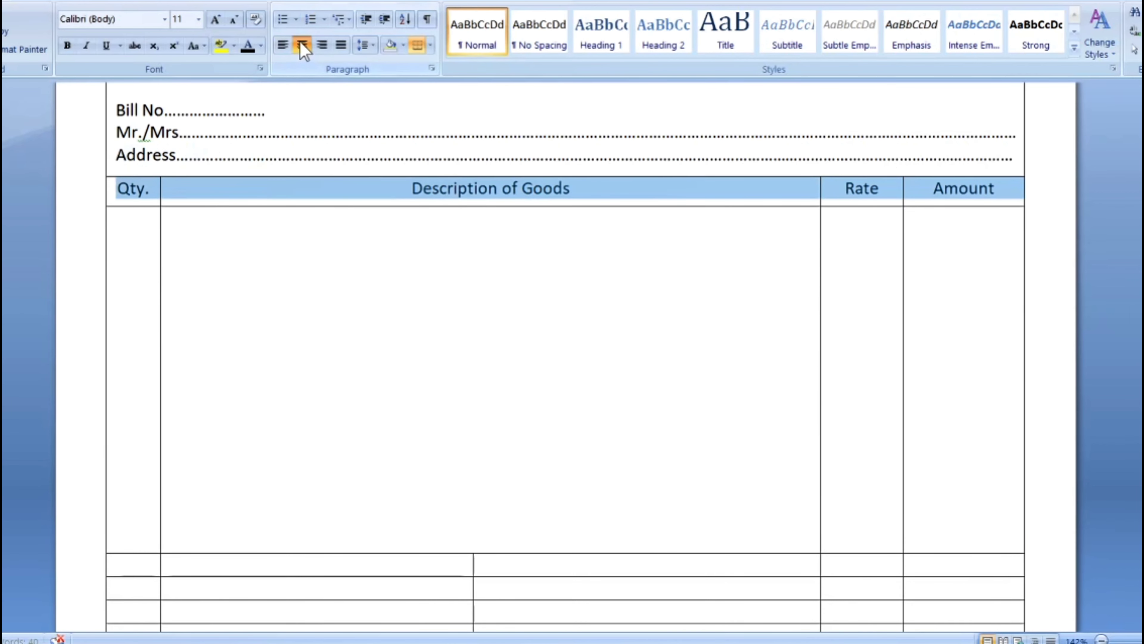
Step: Drag the large goods row's bottom border down twice to make it taller
left_click(540, 296)
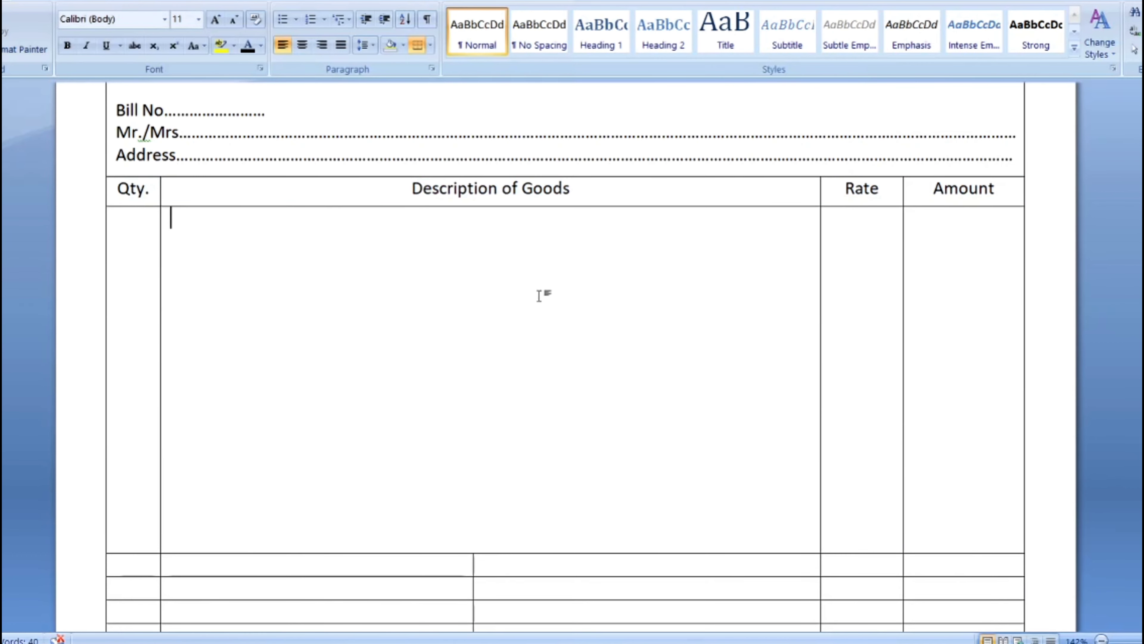
scroll(681, 319, "down", 2)
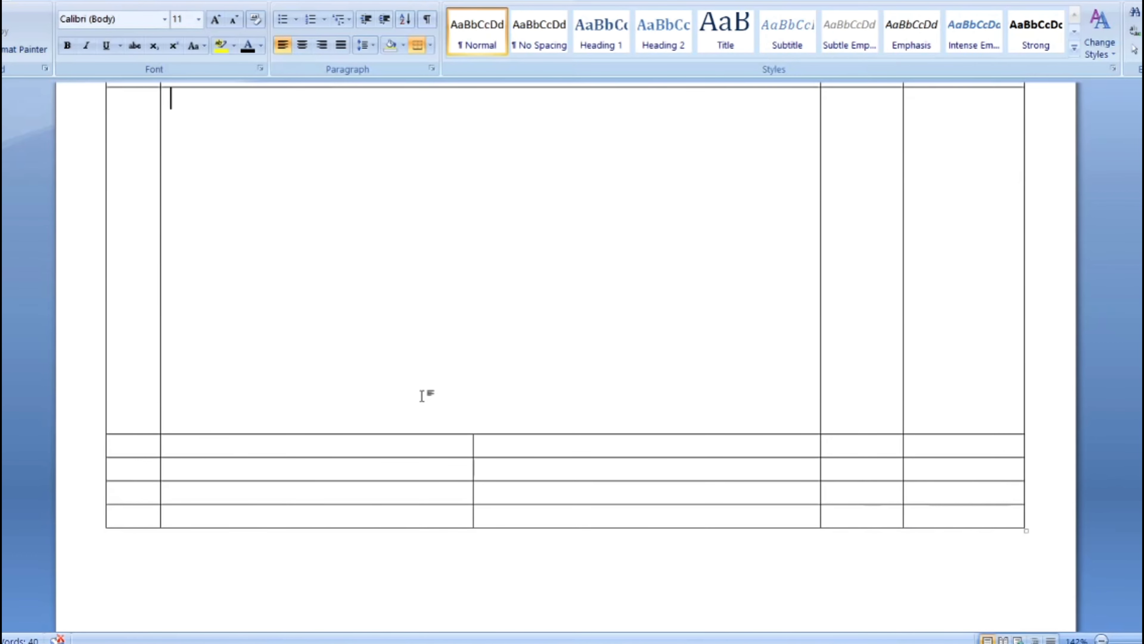
scroll(416, 434, "up", 1)
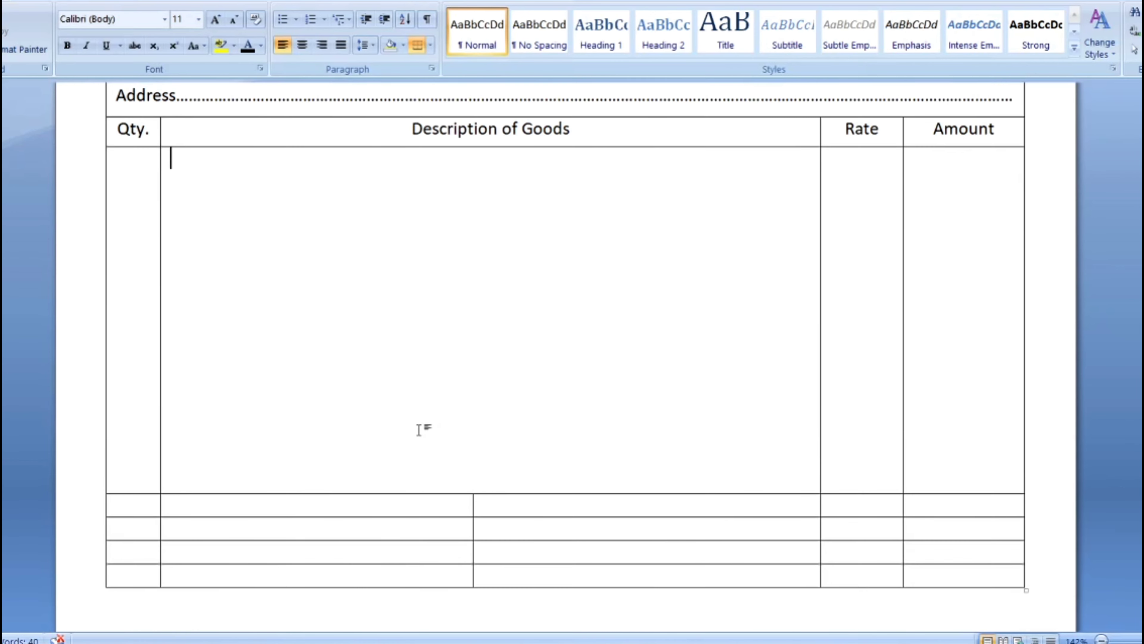
left_click_drag(406, 494, 409, 587)
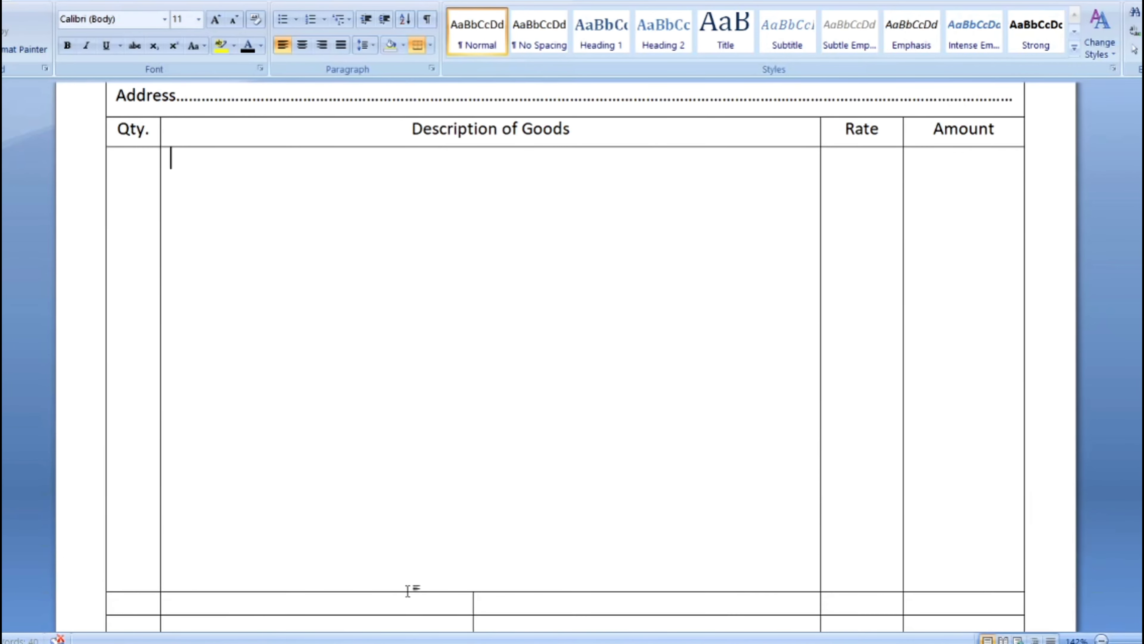
scroll(449, 424, "down", 2)
left_click_drag(423, 470, 416, 531)
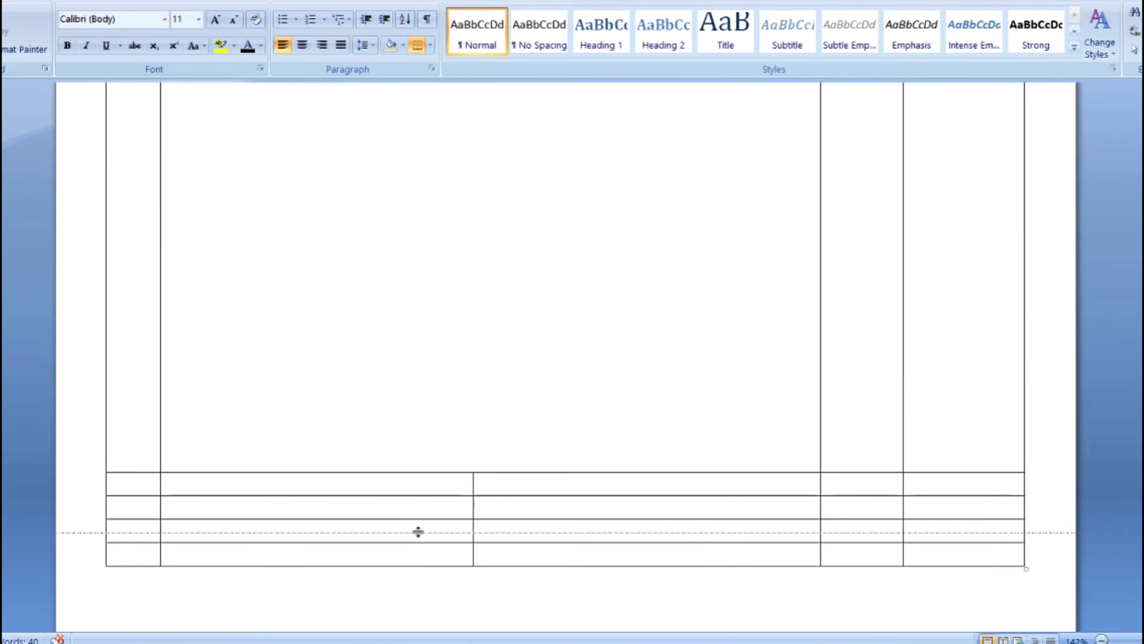
scroll(484, 401, "up", 1)
scroll(484, 401, "up", 1)
left_click(483, 401)
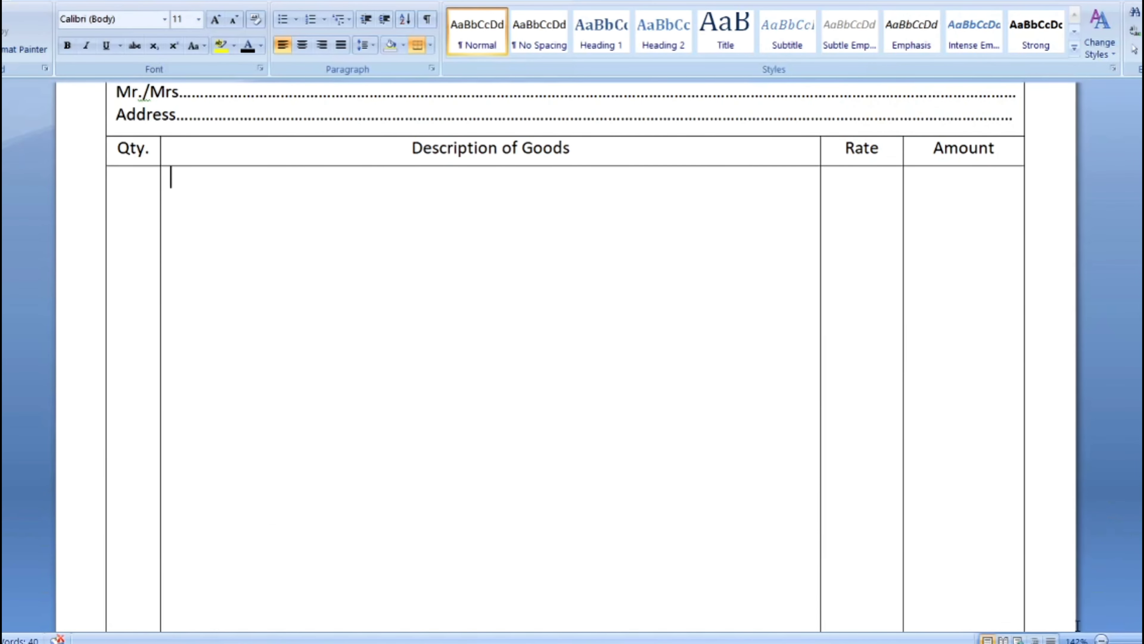
Step: Zoom out to 110% and scroll down to view the lower part of the table
left_click(1101, 639)
left_click(1102, 639)
left_click(1102, 639)
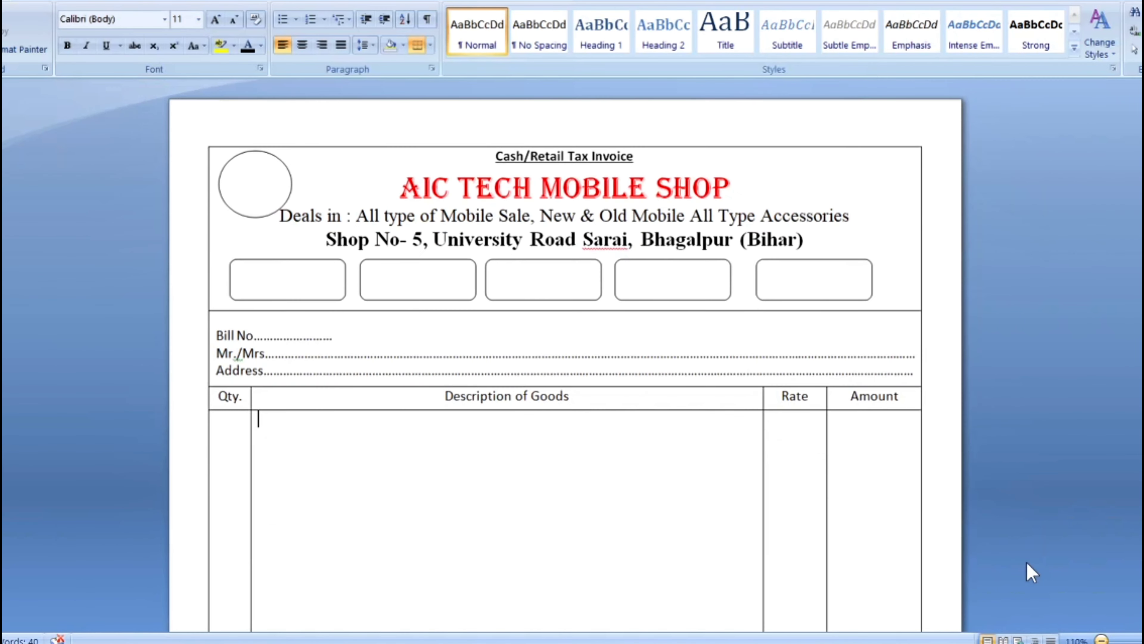
scroll(713, 414, "down", 3)
scroll(716, 416, "down", 1)
scroll(716, 416, "down", 1)
scroll(716, 416, "down", 2)
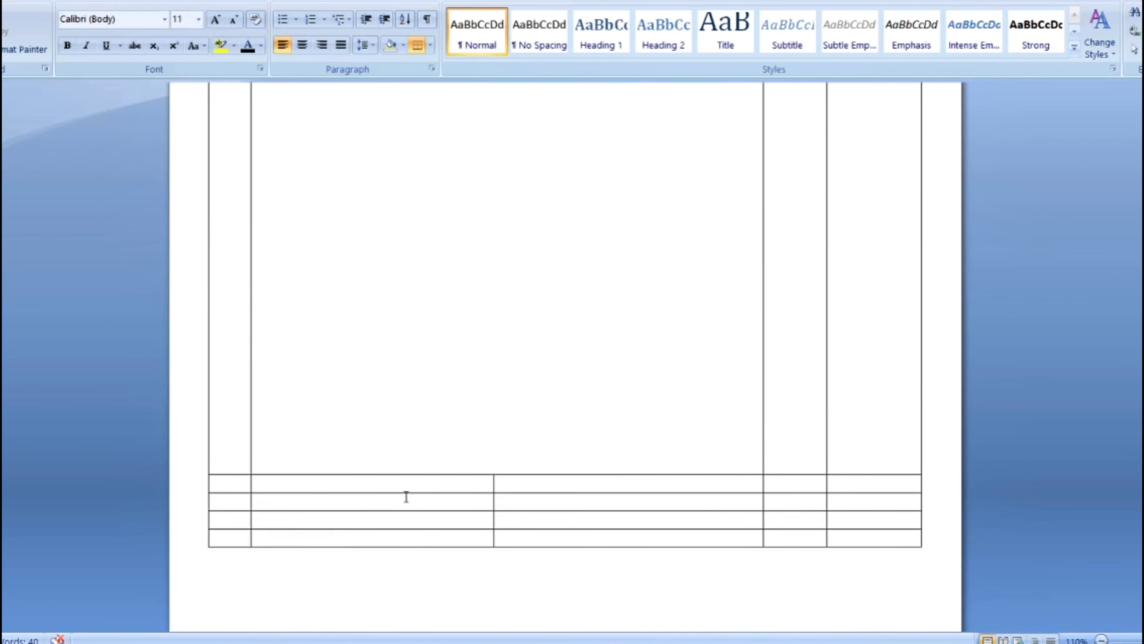
Step: Make the first lower row taller and merge its first three cells into one
left_click_drag(403, 486, 404, 501)
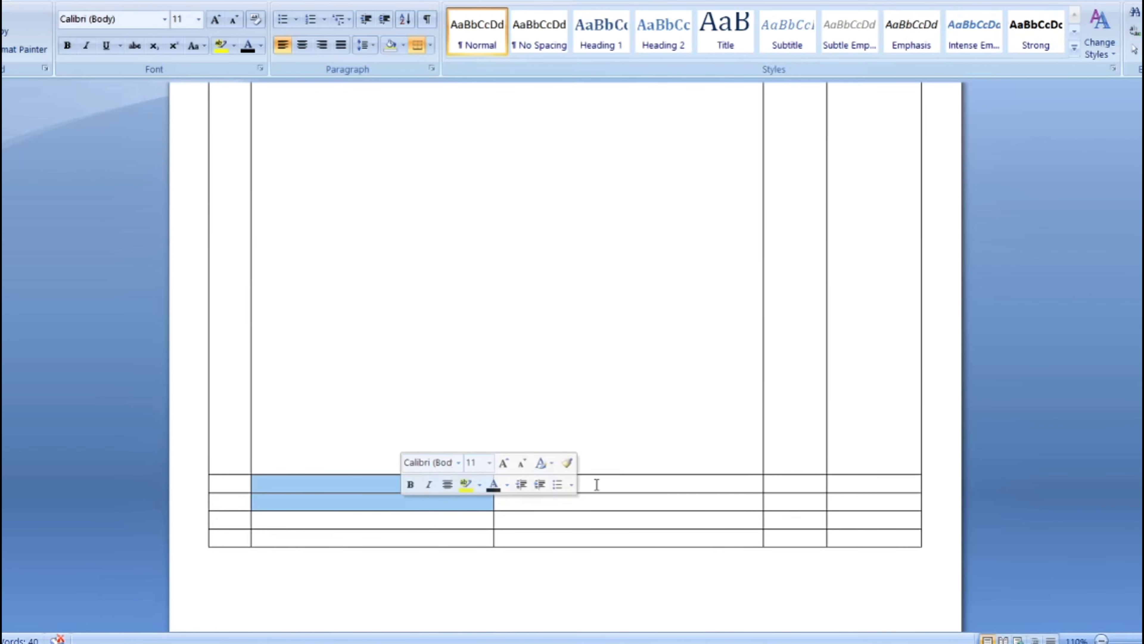
left_click(507, 498)
left_click_drag(439, 494, 443, 510)
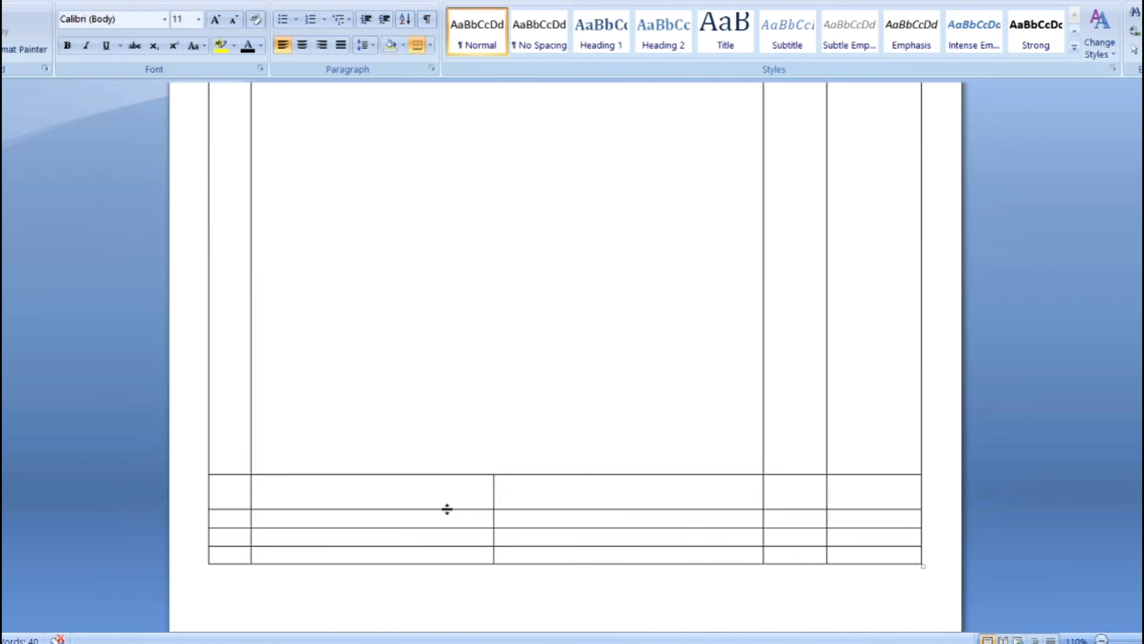
left_click_drag(432, 522, 429, 539)
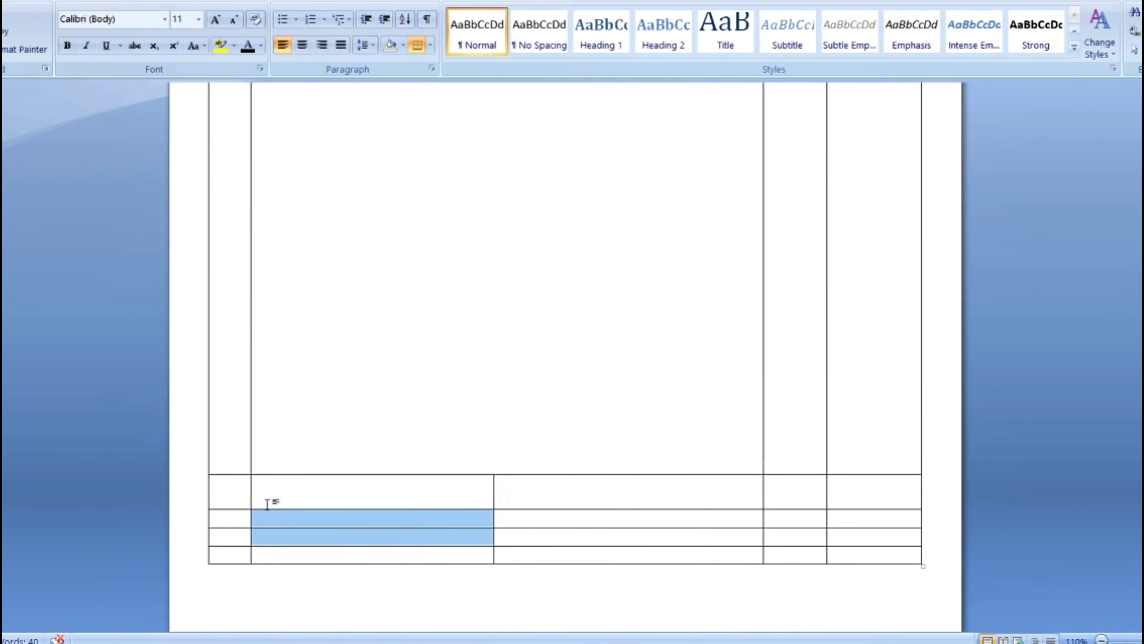
mouse_move(236, 516)
left_mouse_down()
mouse_move(259, 540)
mouse_move(623, 531)
mouse_move(860, 556)
left_mouse_up()
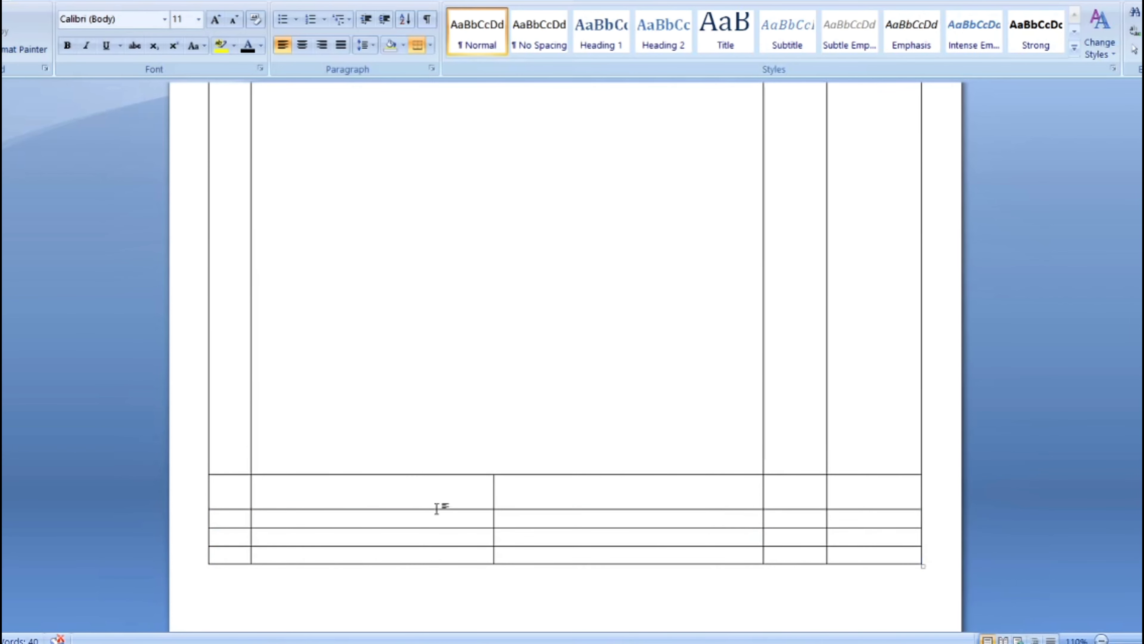
left_click_drag(237, 493, 547, 495)
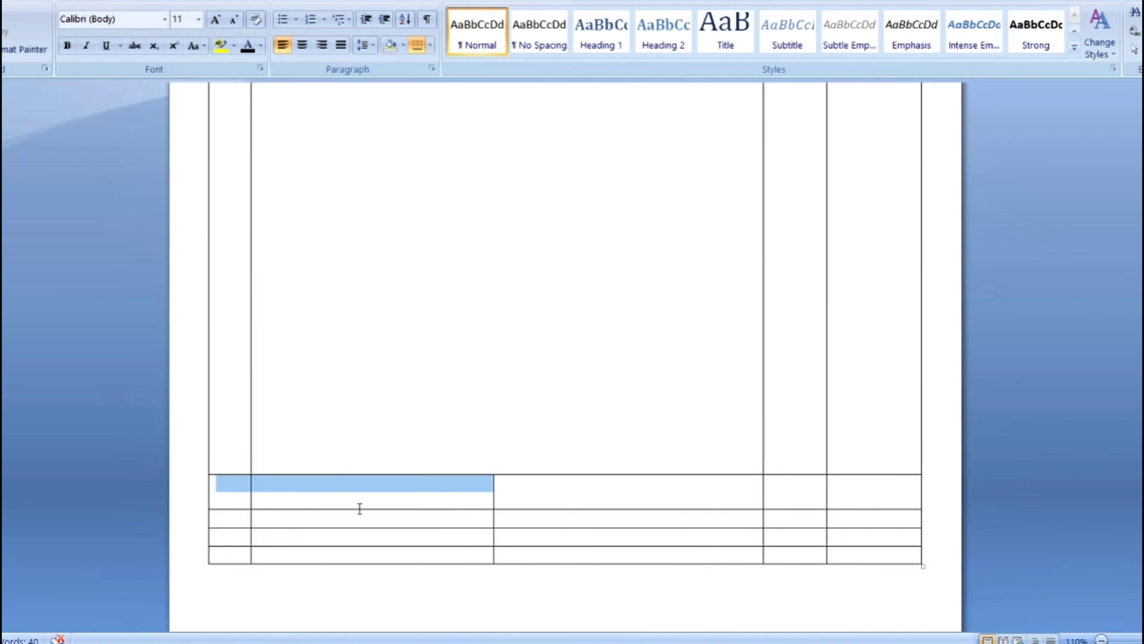
right_click(568, 494)
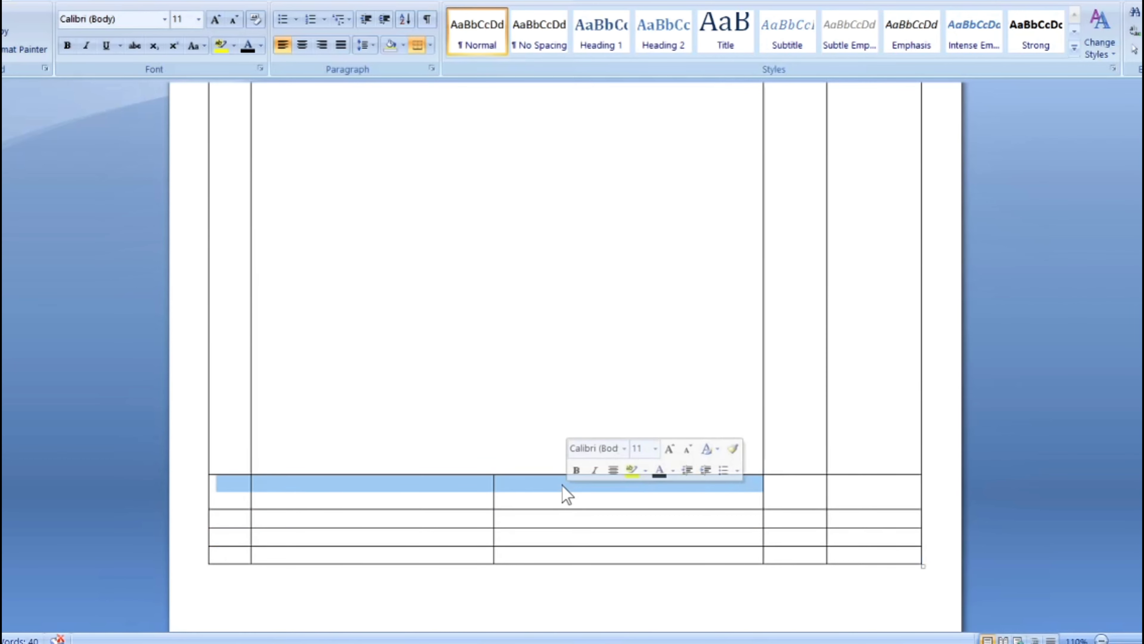
left_click(621, 378)
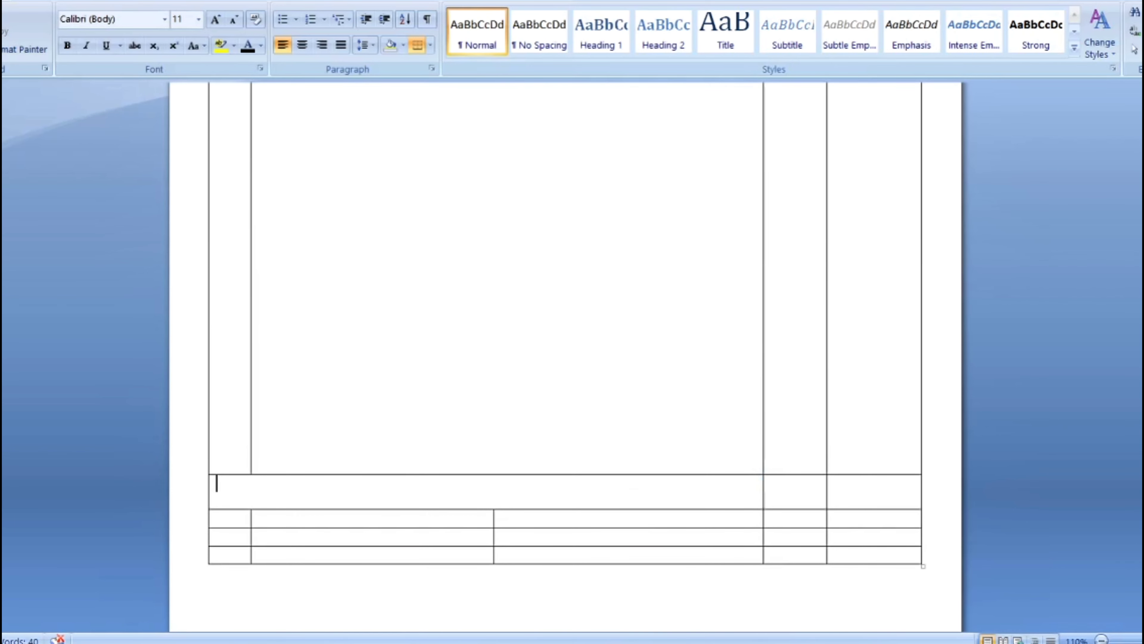
Step: Type 'Tax' and 'Total' in the Rate column's lower cells and centre them
left_click_drag(792, 510, 793, 504)
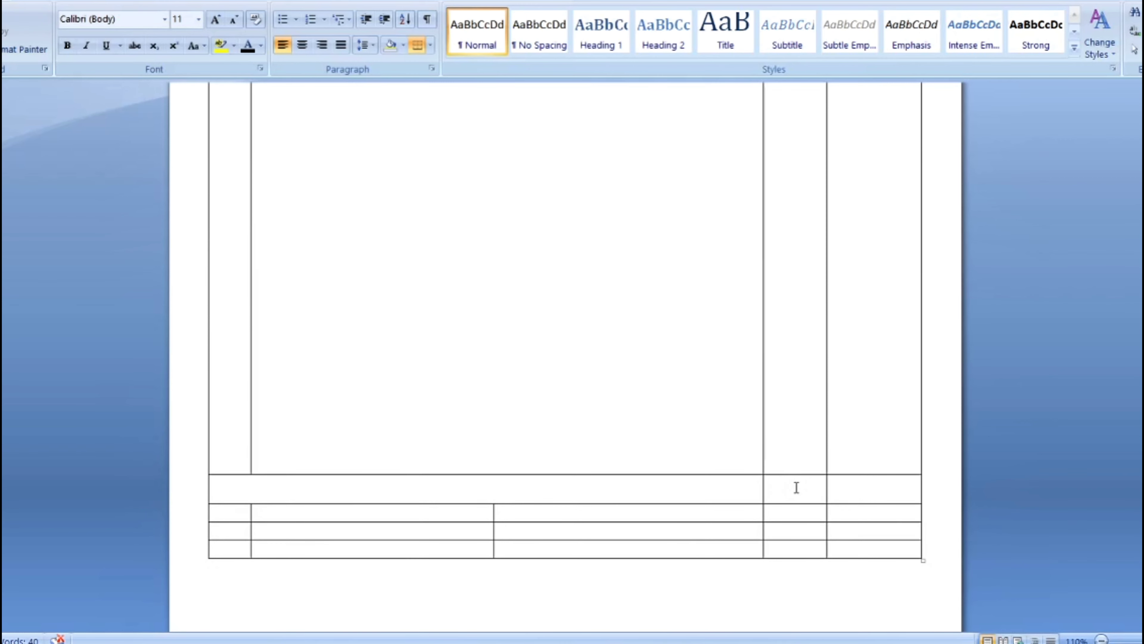
type("Tax")
left_click(788, 516)
type("Tota")
type("l")
left_click(792, 489)
left_click_drag(792, 490, 792, 514)
left_click(303, 45)
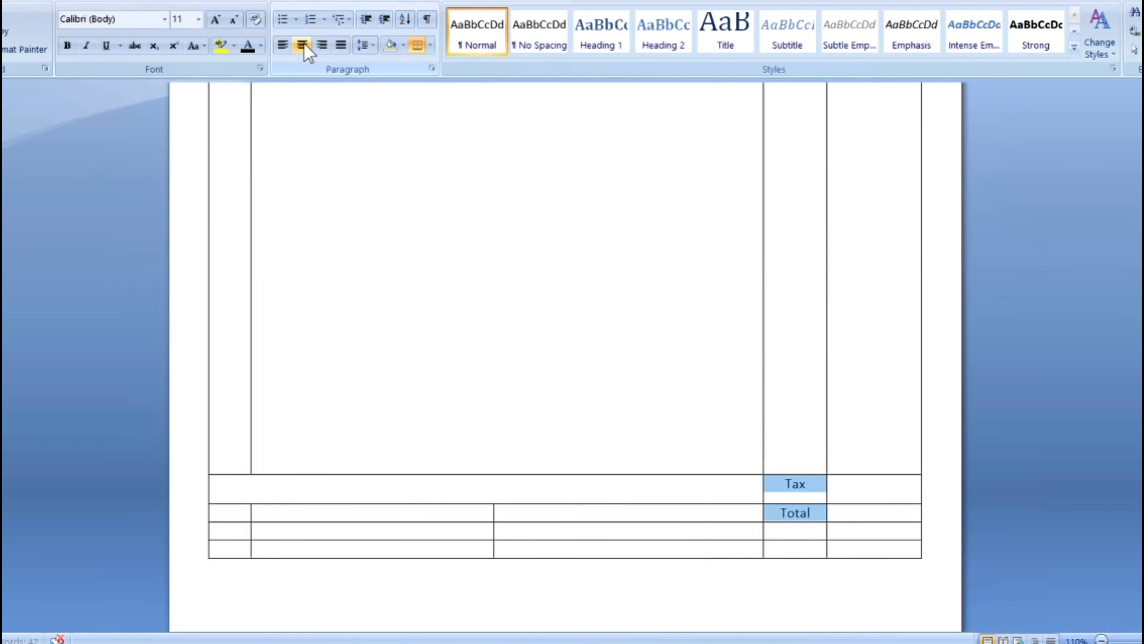
Step: Merge the wide cells left of Tax and Total into one, then bold both labels
left_click(472, 495)
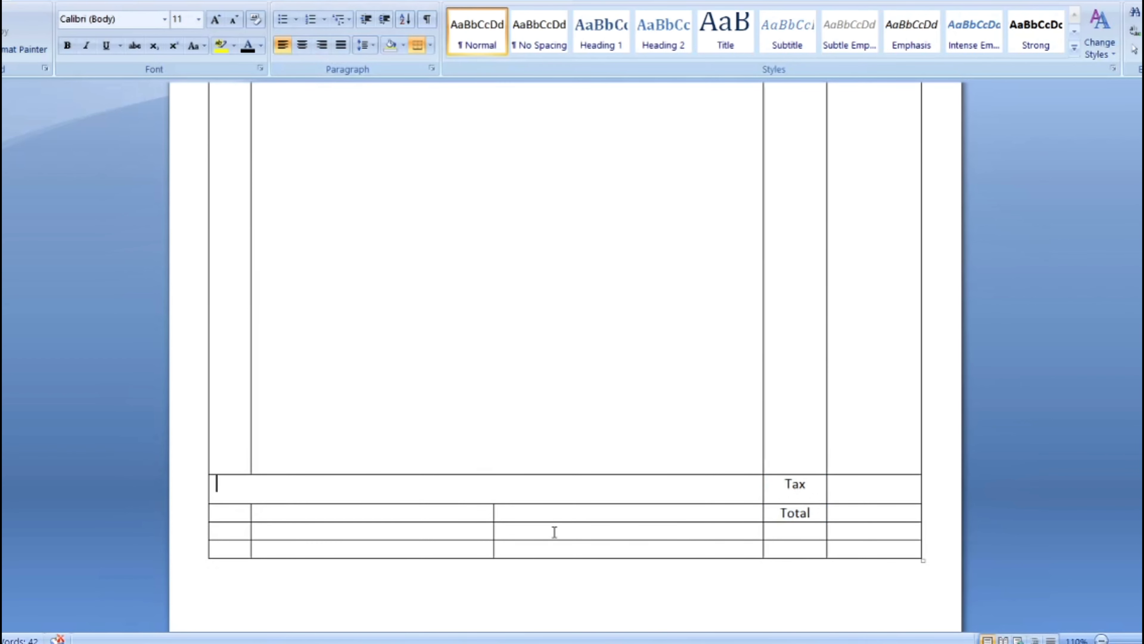
left_click_drag(684, 517, 678, 492)
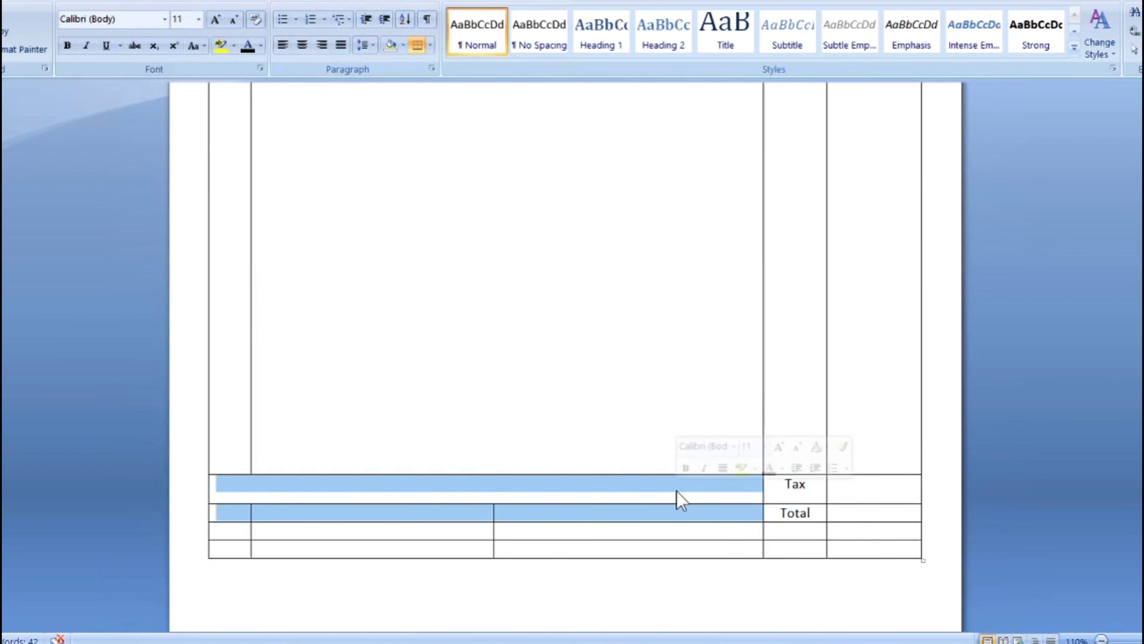
right_click(674, 481)
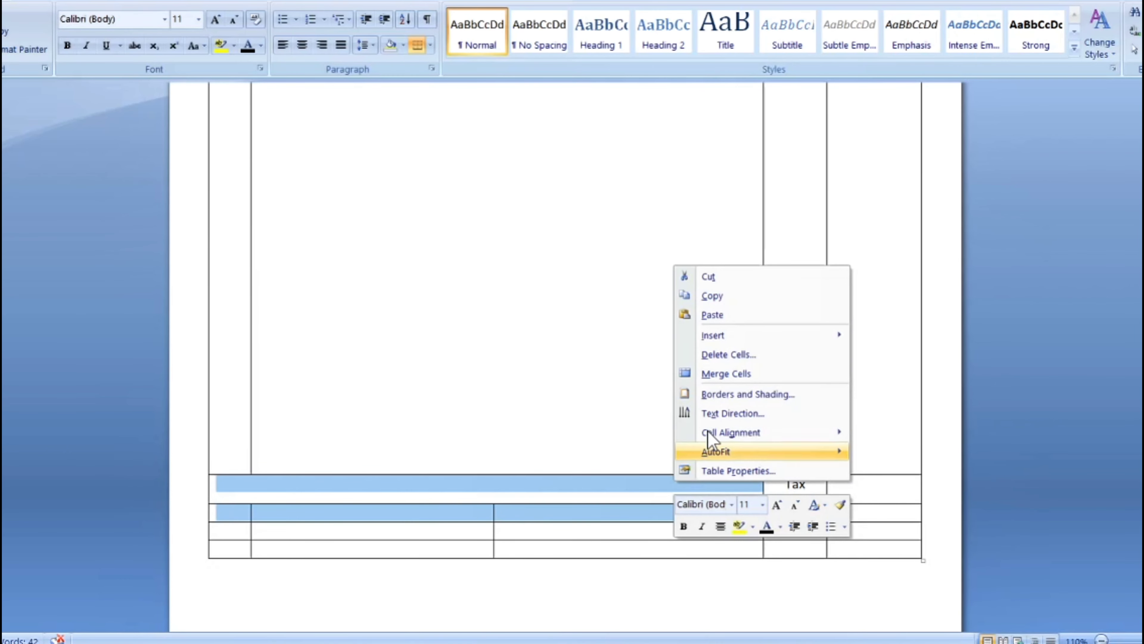
left_click(732, 376)
left_click(667, 594)
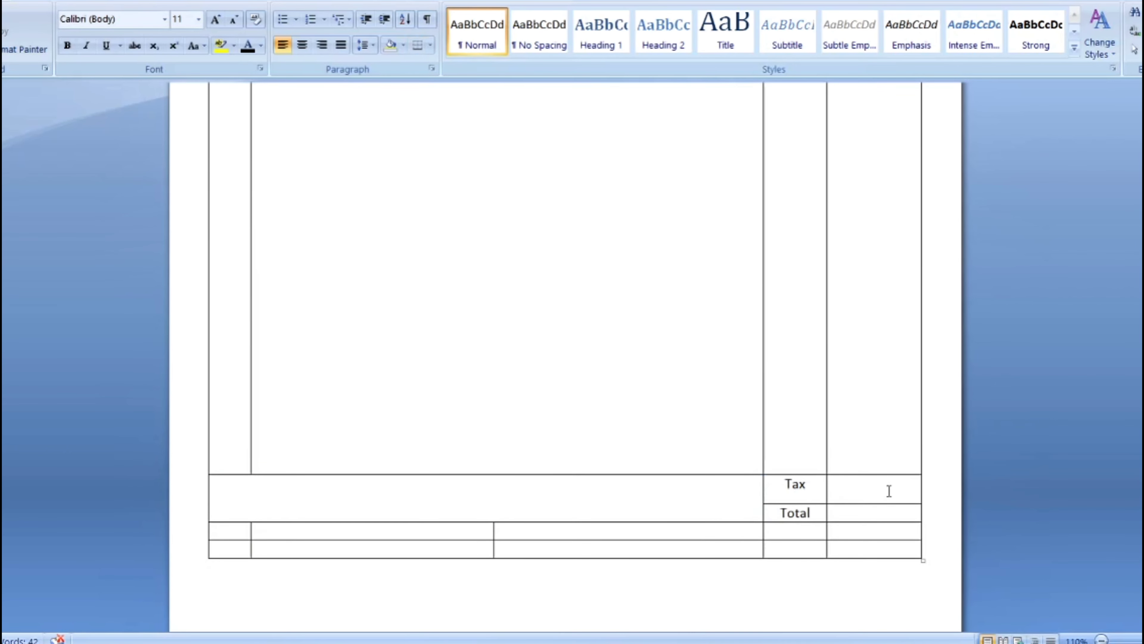
left_click_drag(797, 487, 807, 513)
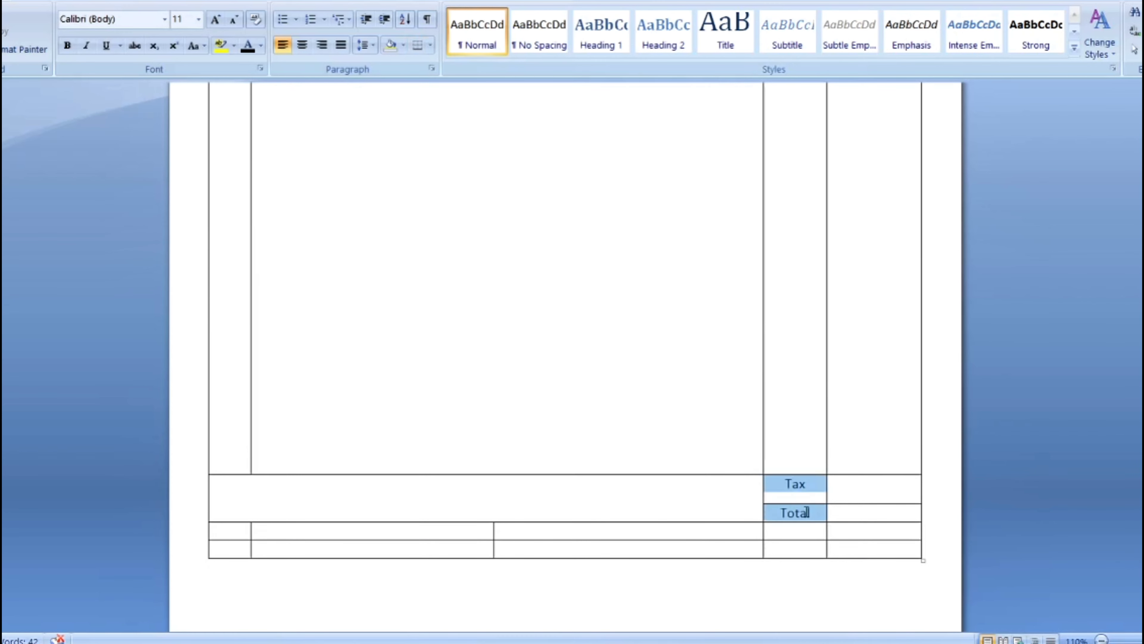
key("ctrl+b")
Step: Type 'Amount in Word' followed by two dotted lines in the merged cell left of Tax
left_click(581, 490)
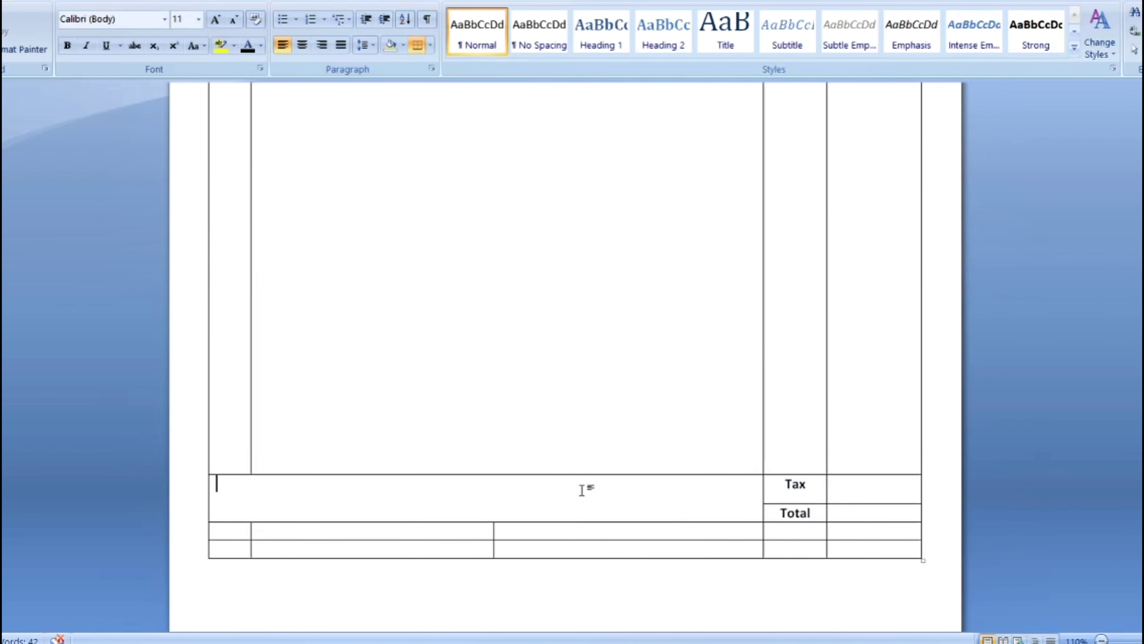
type("Ab")
type("mo")
type("unt in")
type(" W")
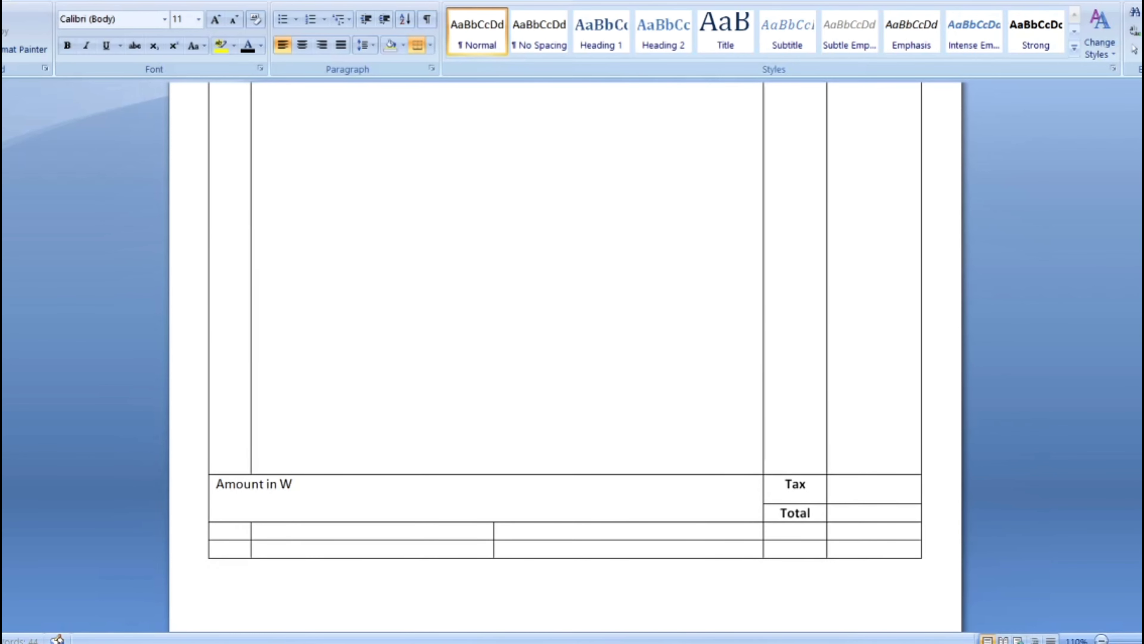
type(".............")
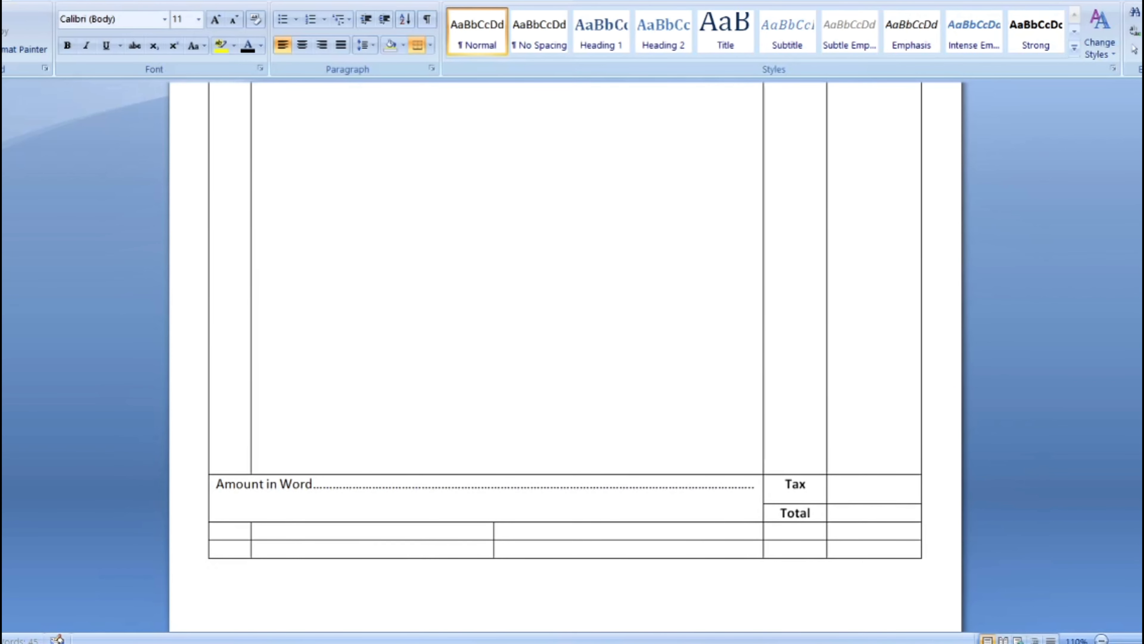
type(".")
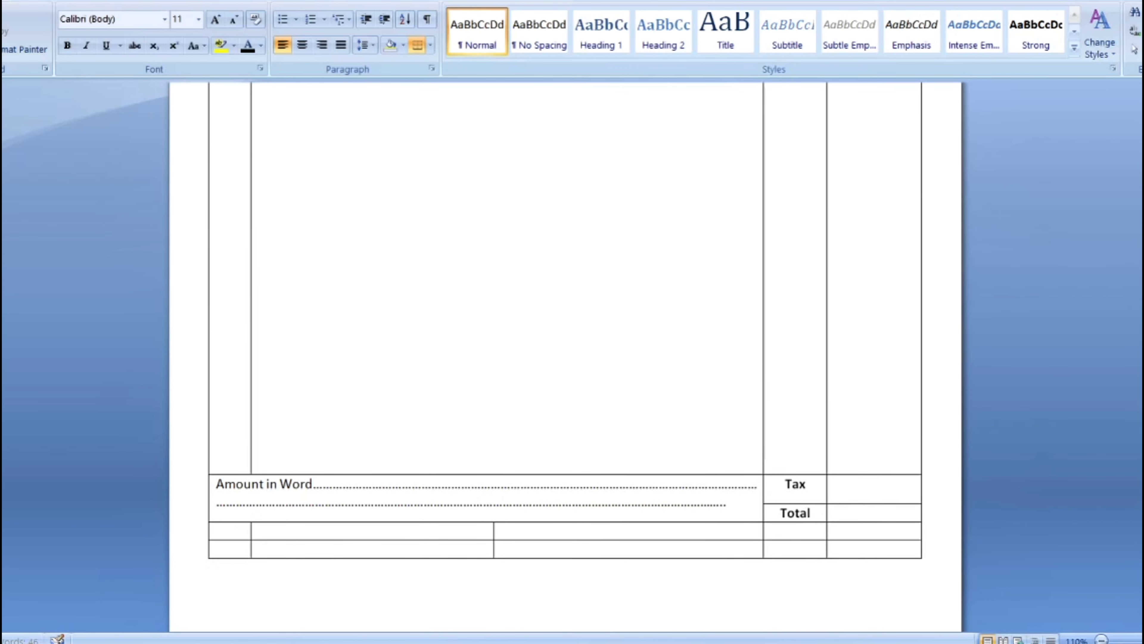
type(".............")
Step: Merge the cells of the table's bottom rows into one full-width cell
left_click_drag(238, 530, 255, 545)
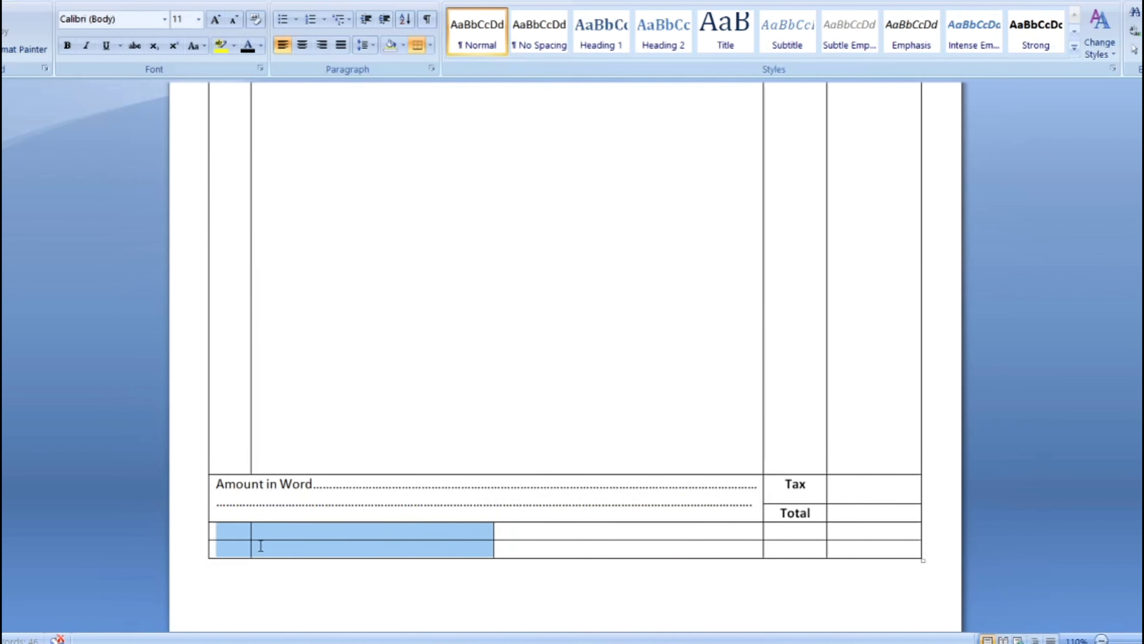
left_click_drag(261, 546, 858, 557)
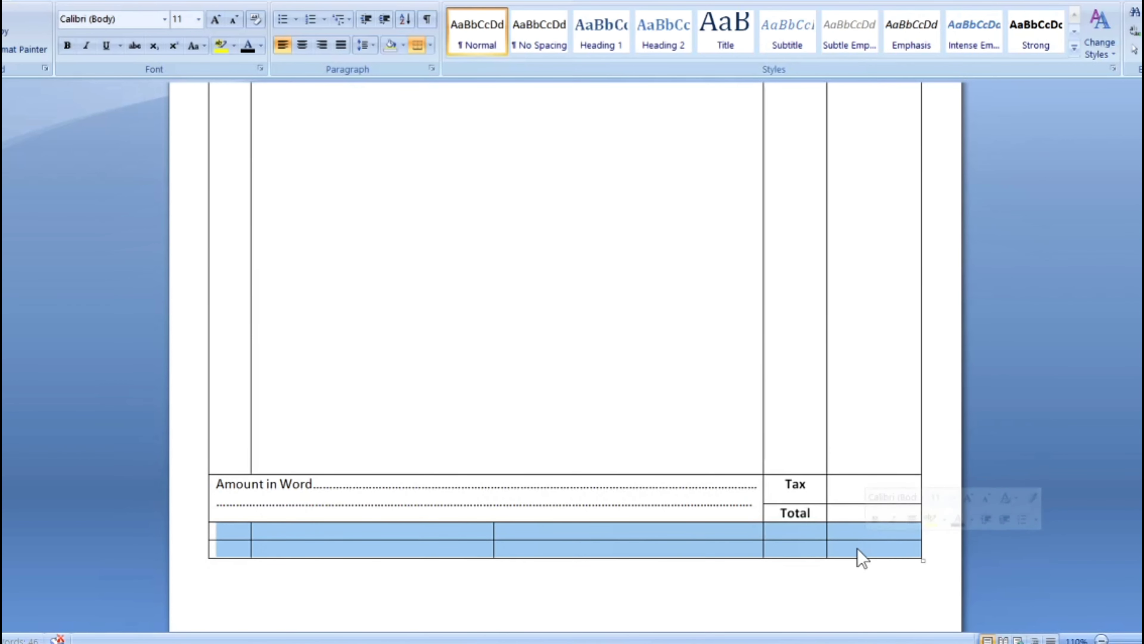
right_click(715, 537)
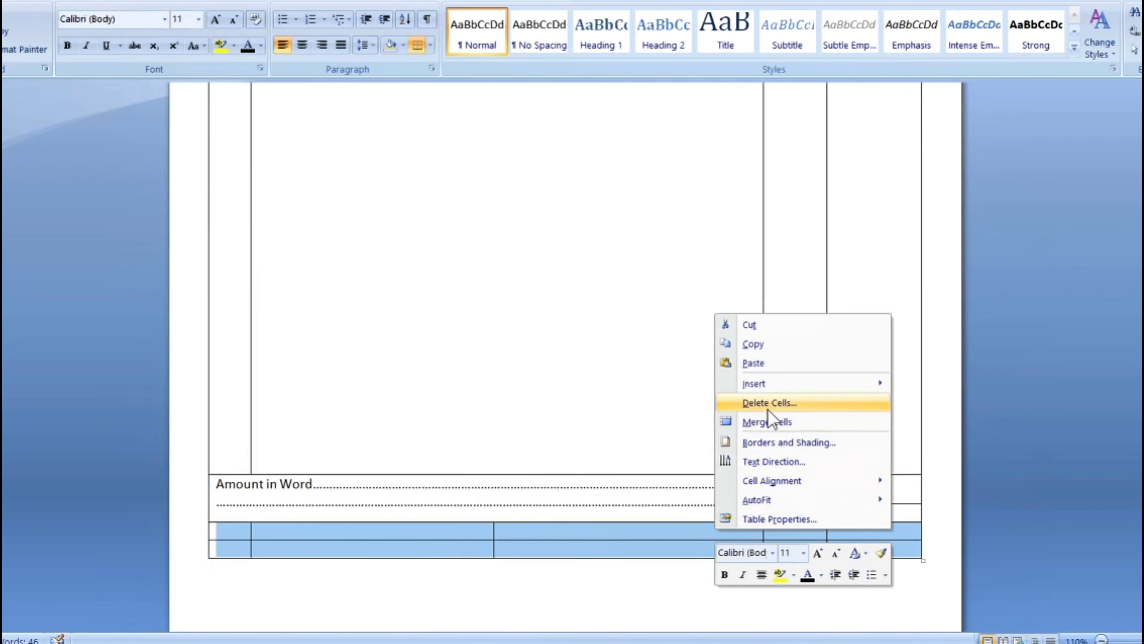
left_click(767, 423)
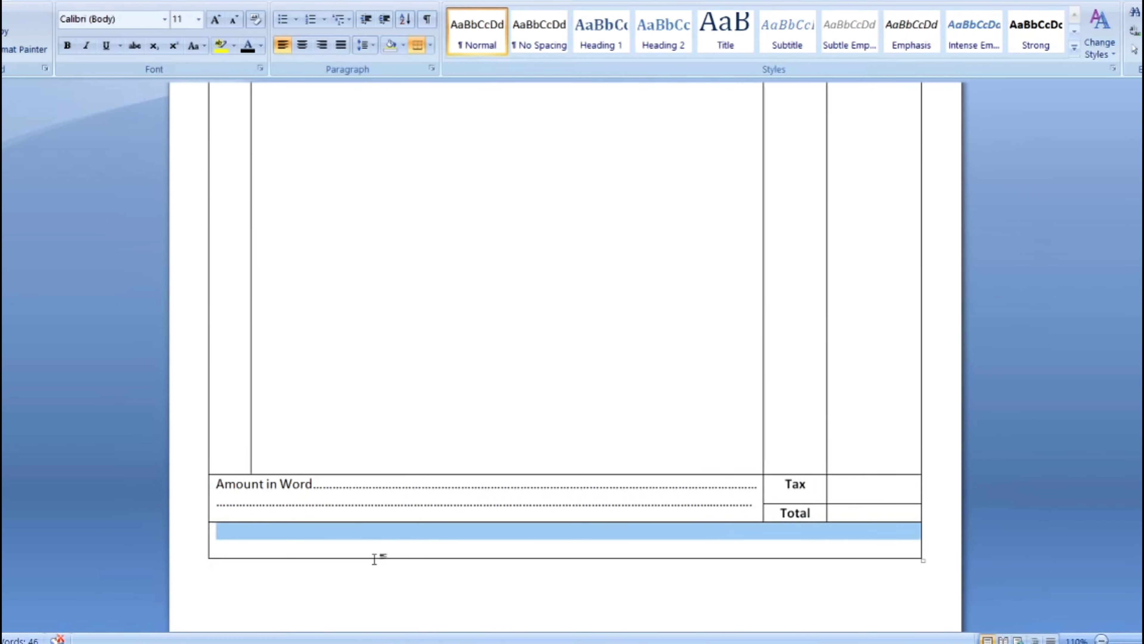
Step: Drag the merged bottom row taller and put the caret at the start of it
left_click_drag(375, 558, 370, 608)
scroll(391, 550, "down", 1)
left_click(403, 508)
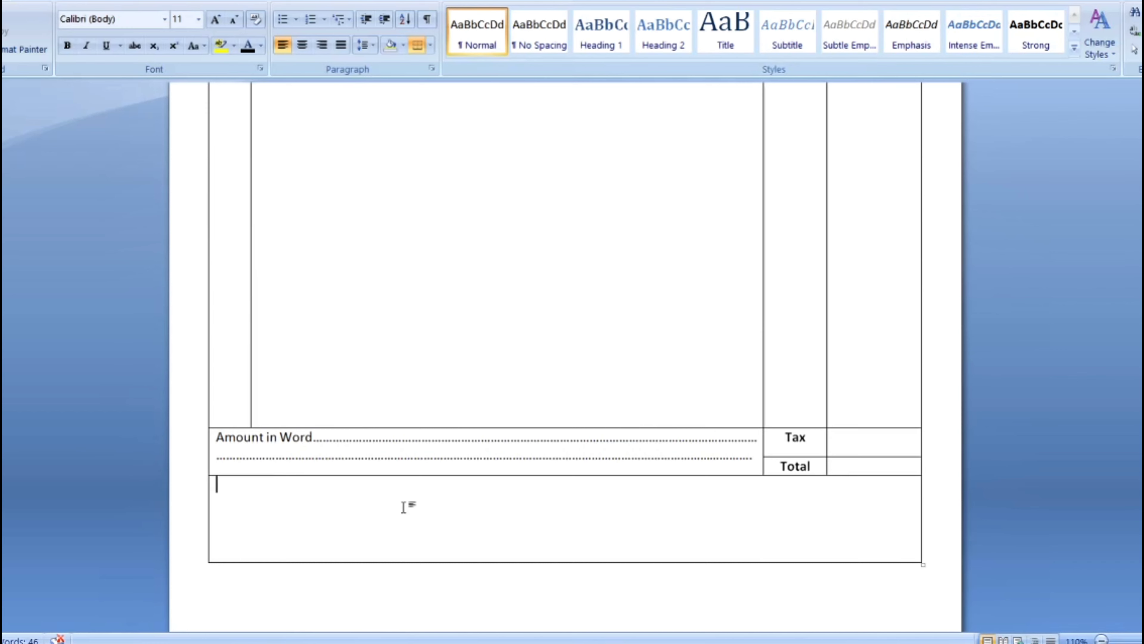
left_click(406, 501)
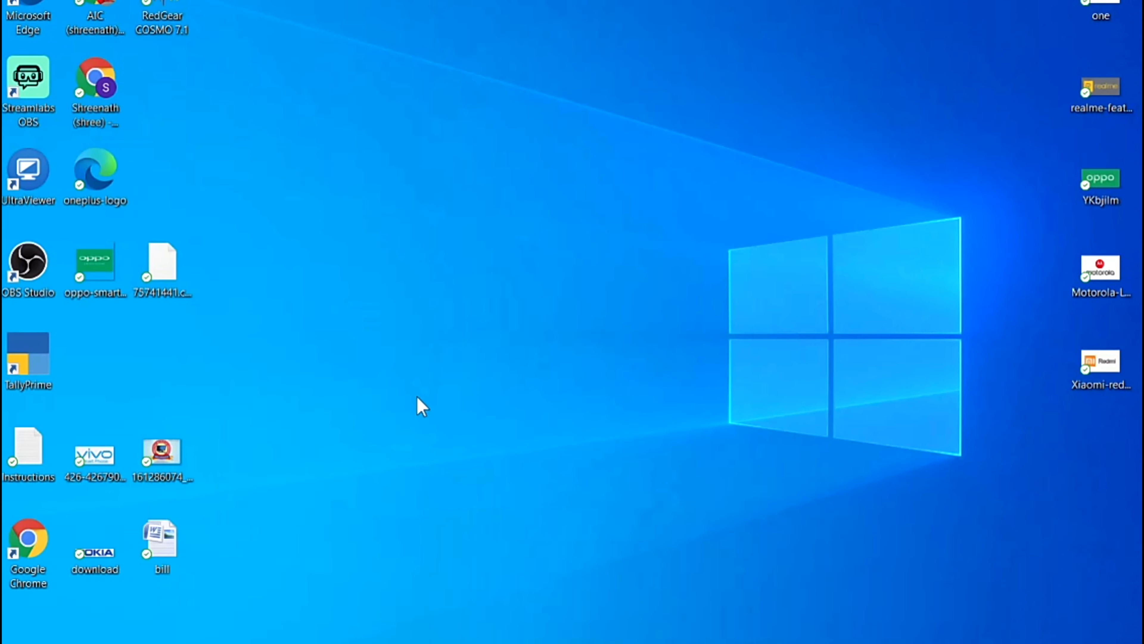
Step: Launch Chrome from the desktop and go to Google Translate through the Google apps panel
double_click(80, 3)
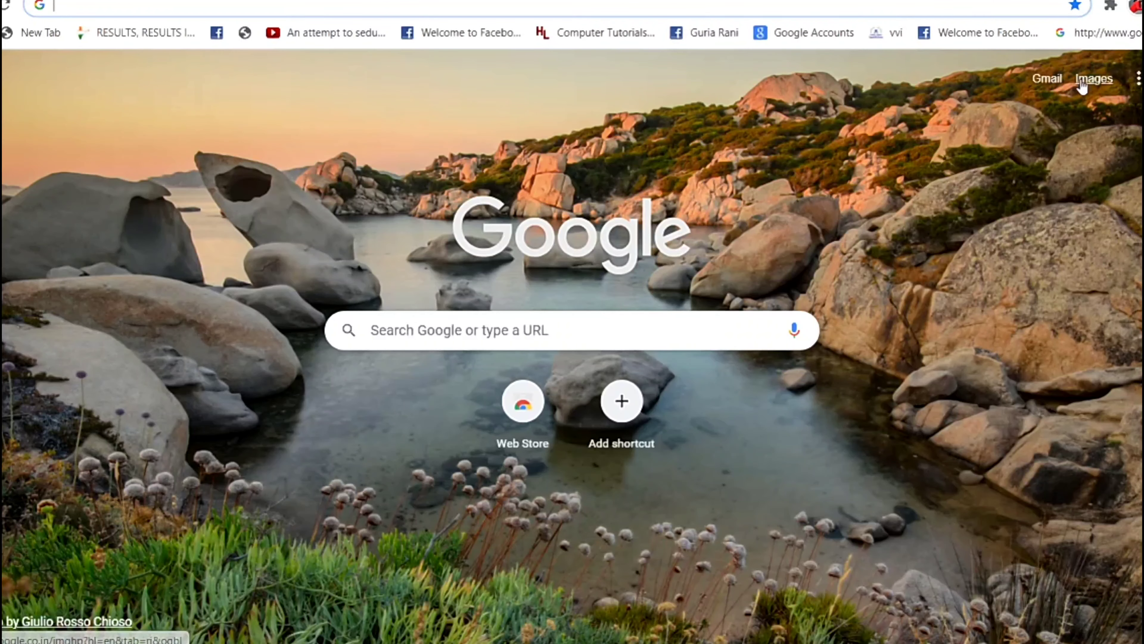
left_click(1137, 80)
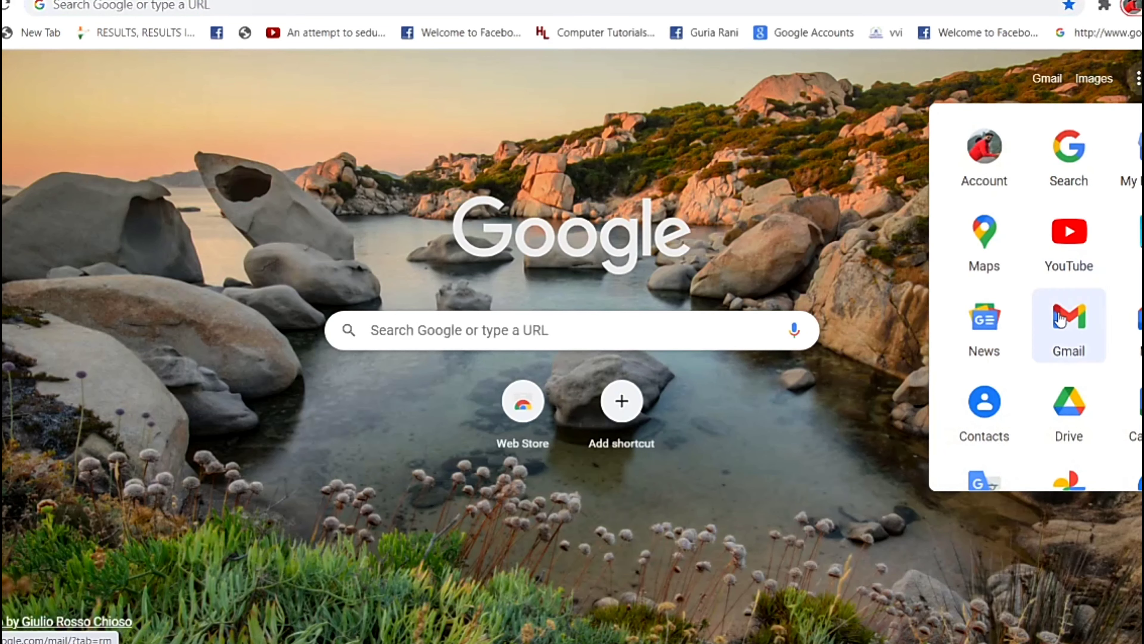
scroll(1042, 422, "down", 3)
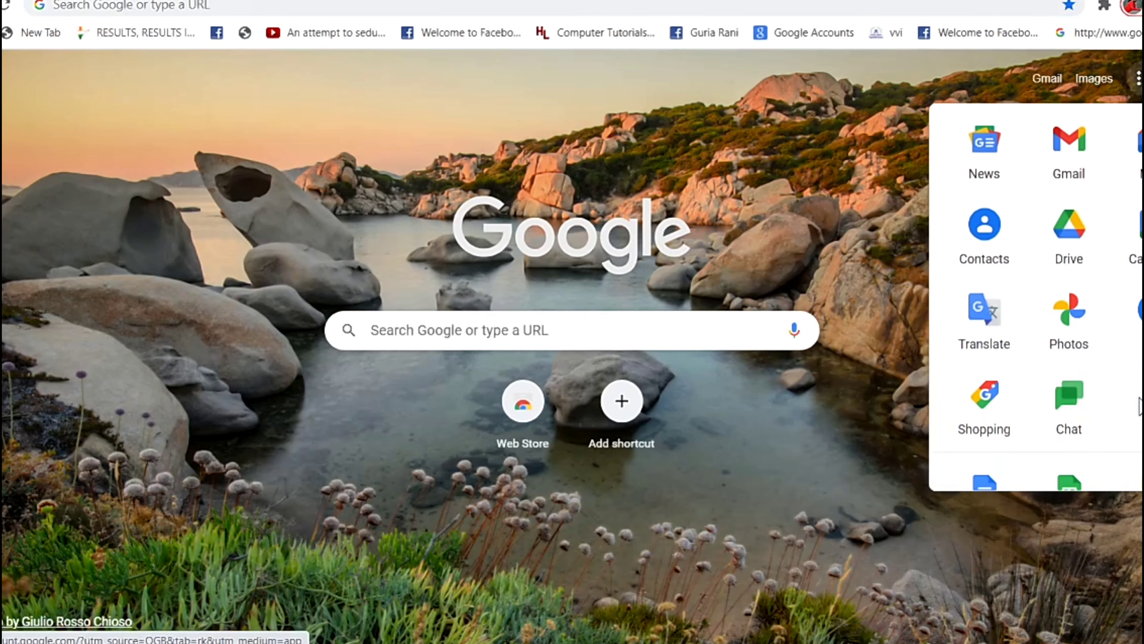
left_click(994, 329)
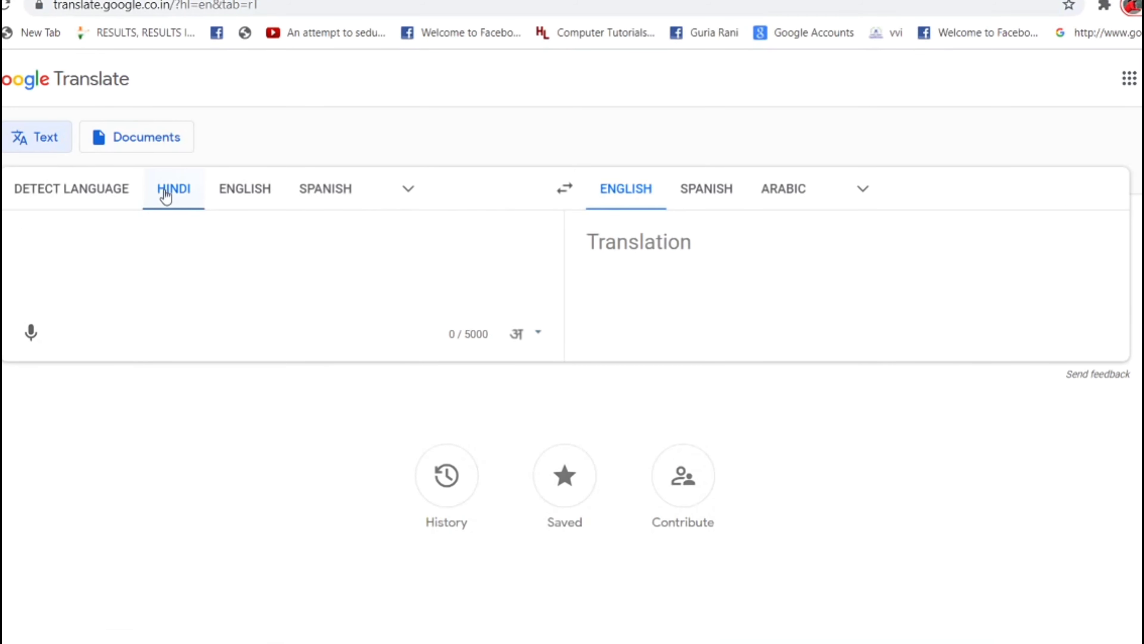
Step: Check the source-language list, try typing and a test dictation, then clear the input
left_click(408, 188)
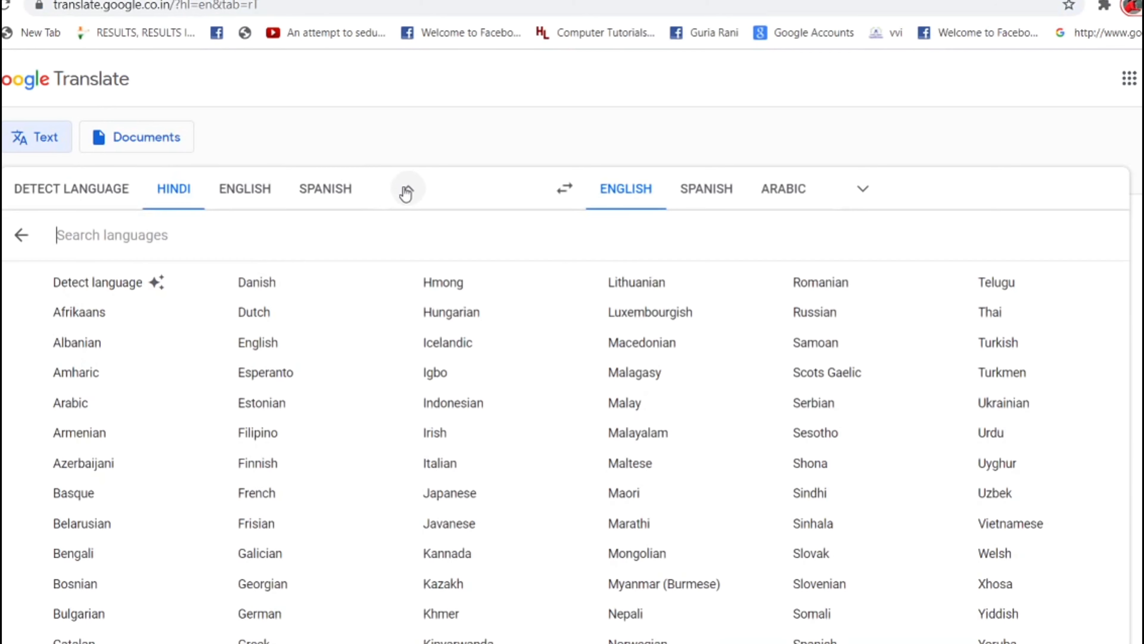
left_click(408, 189)
left_click(173, 265)
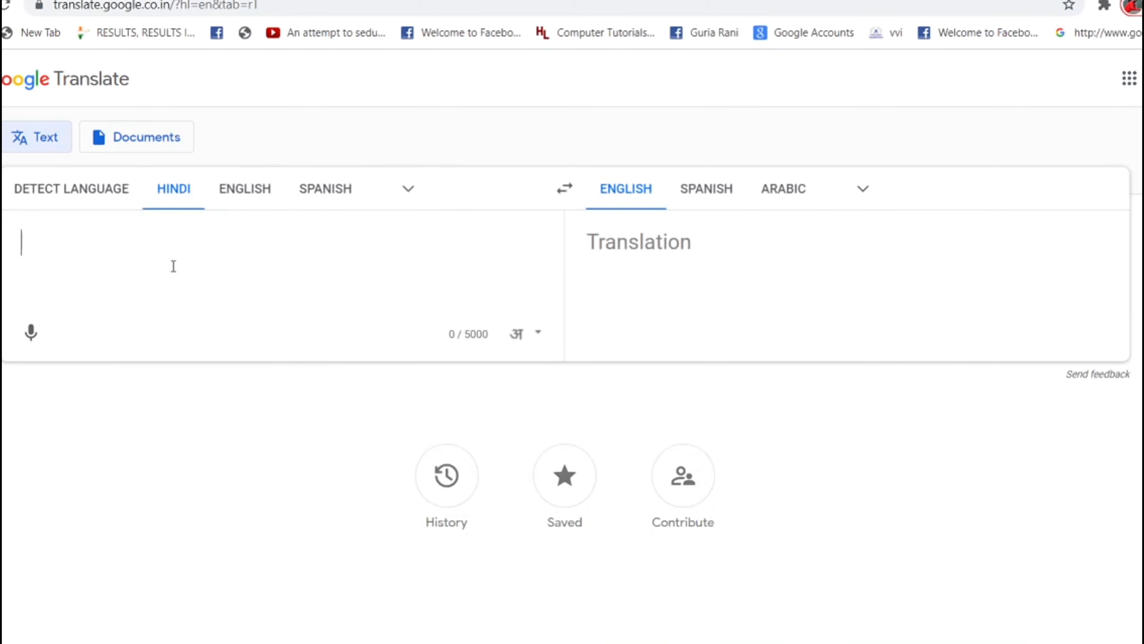
type("note")
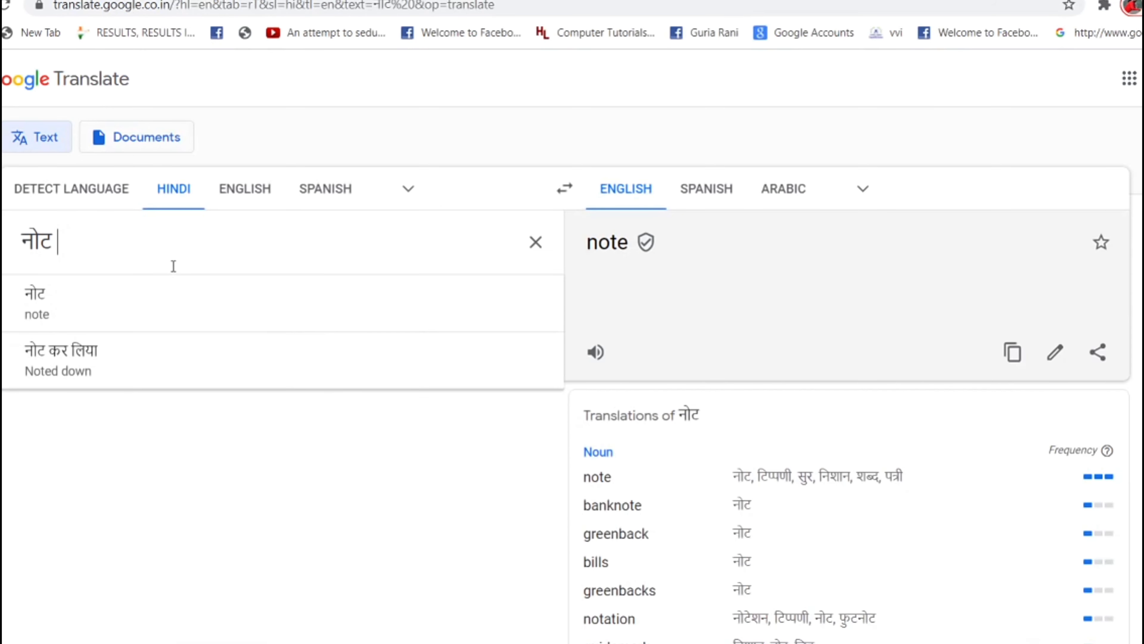
key("BackSpace")
key("BackSpace")
key("BackSpace")
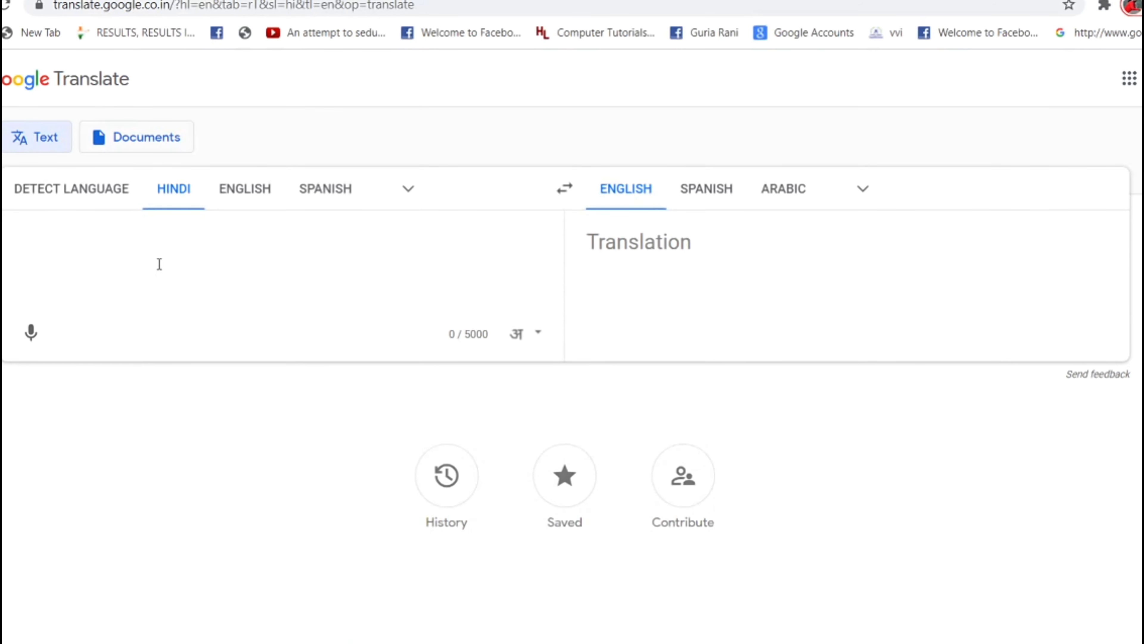
left_click(31, 336)
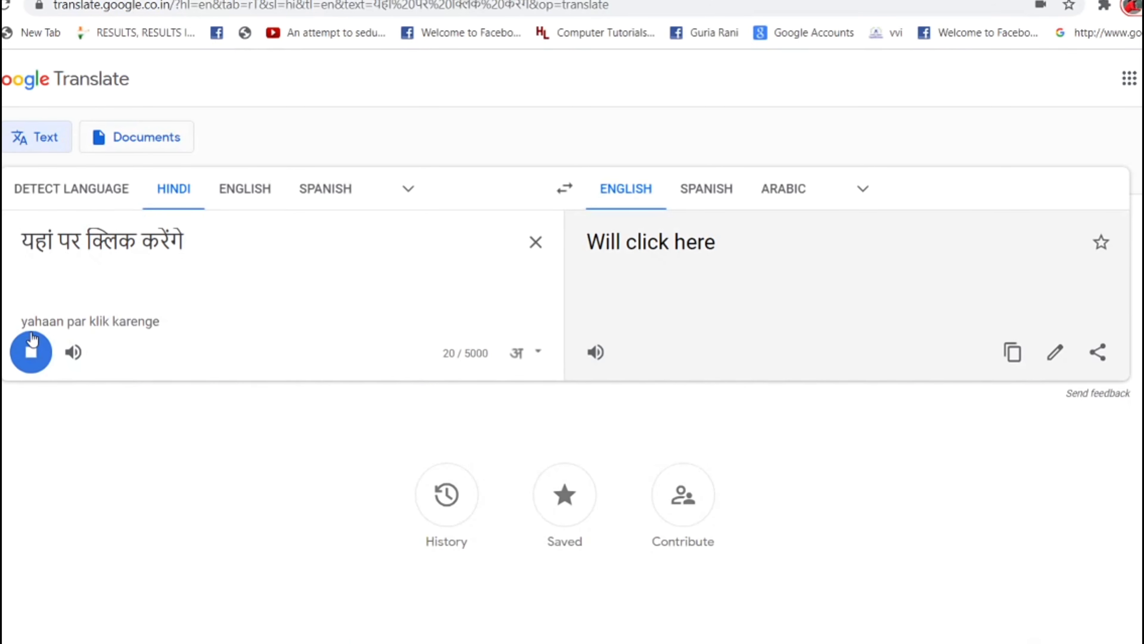
left_click(540, 247)
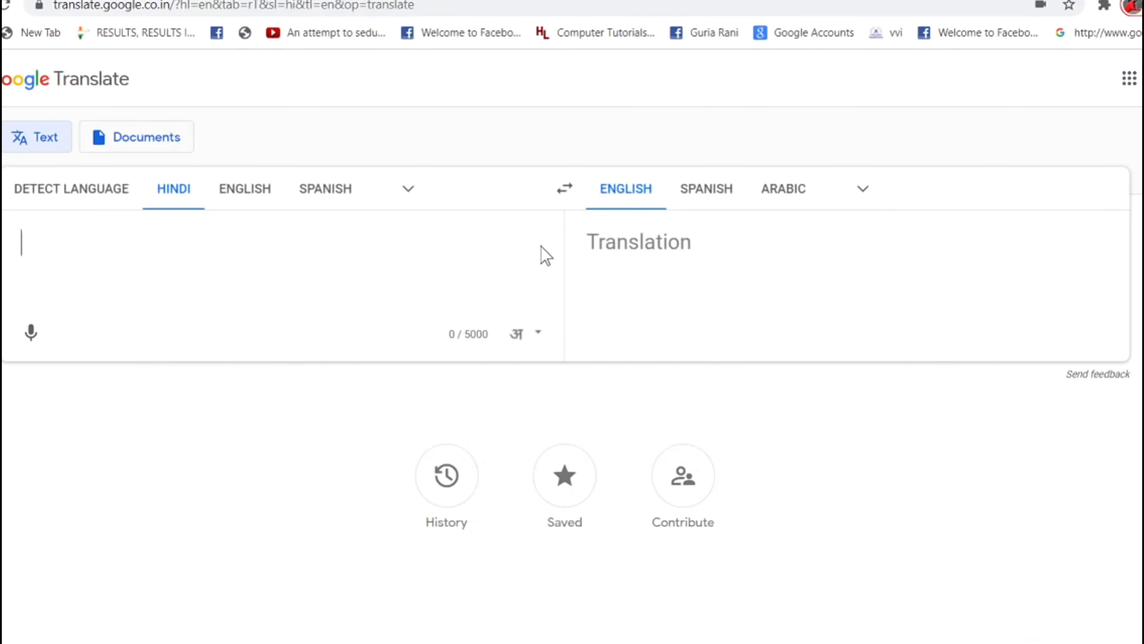
Step: Dictate the Hindi note about taking defective mobiles to the service center, select it, and return to Word
left_click(30, 345)
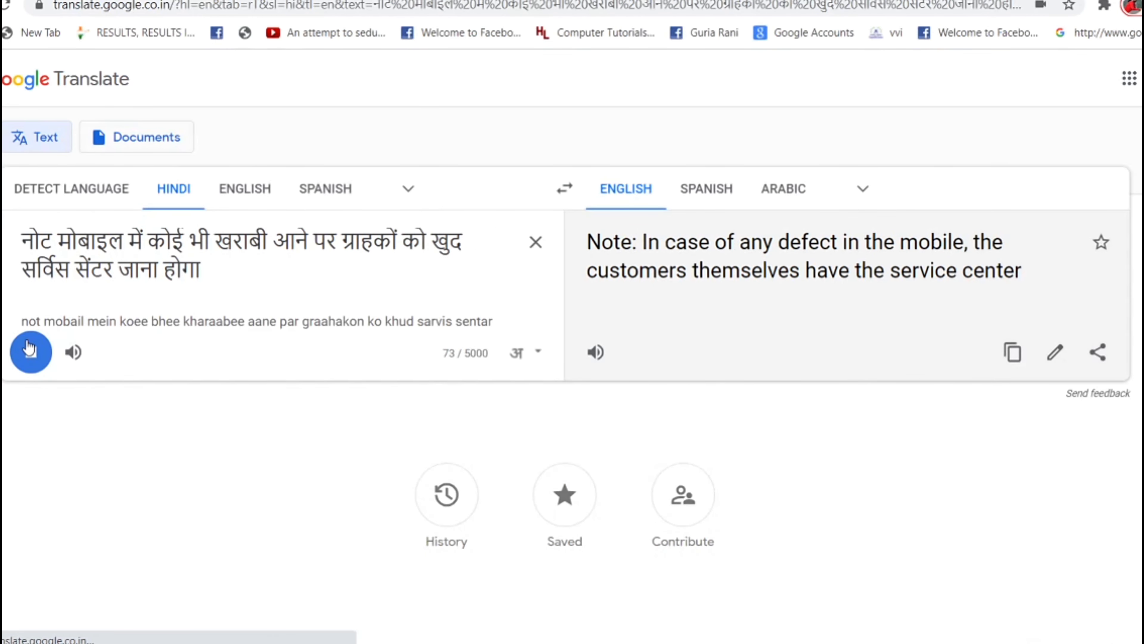
left_click(30, 372)
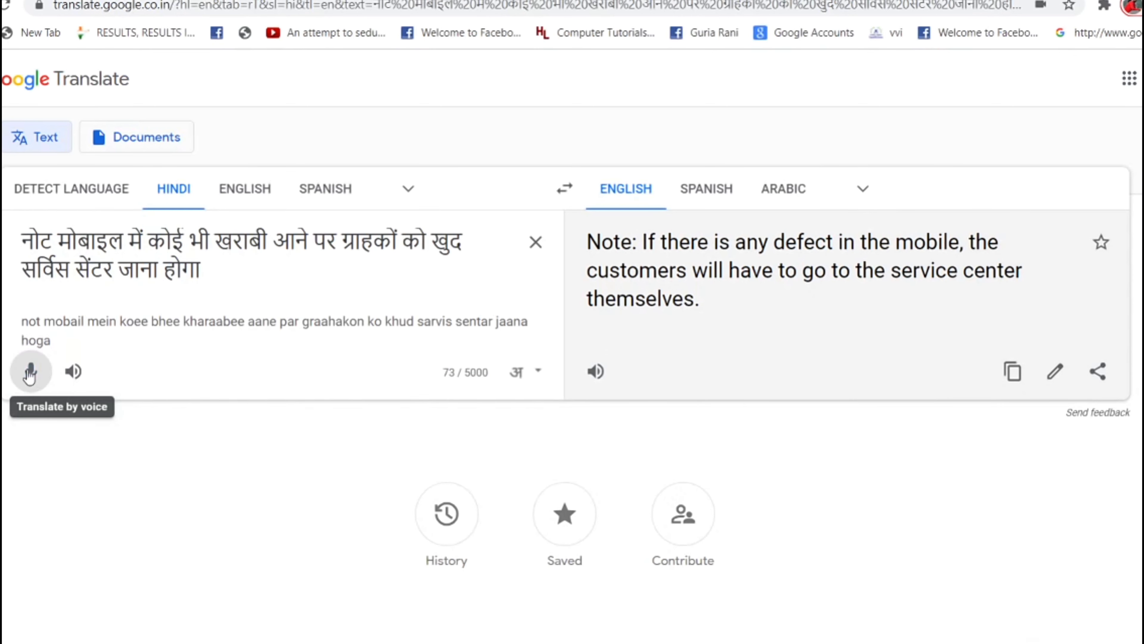
left_click_drag(213, 270, 9, 246)
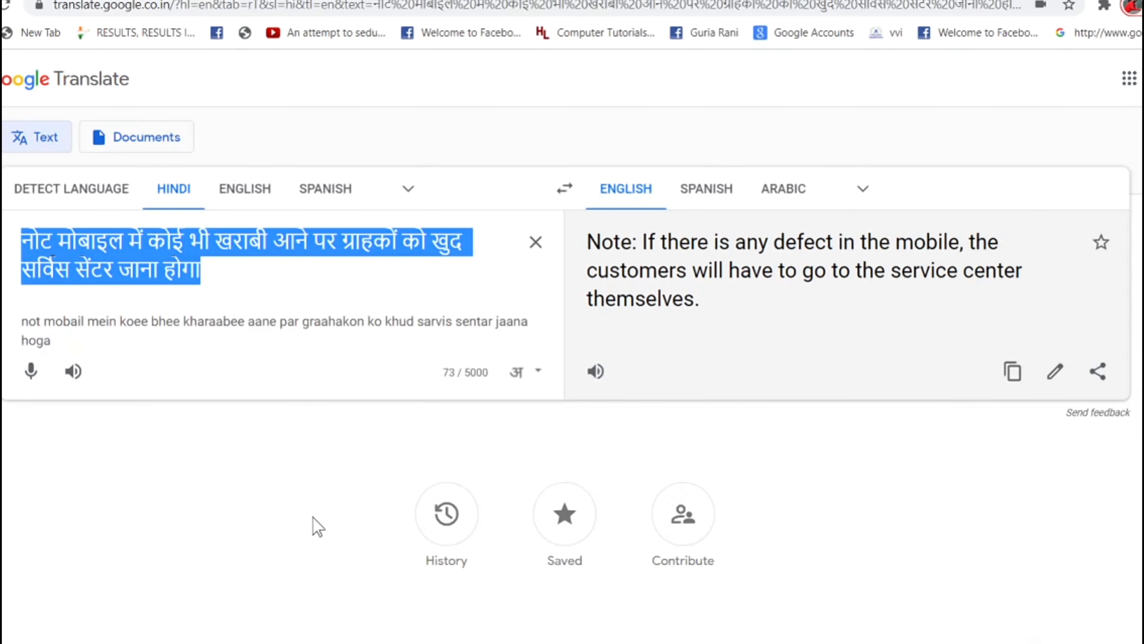
left_click(575, 641)
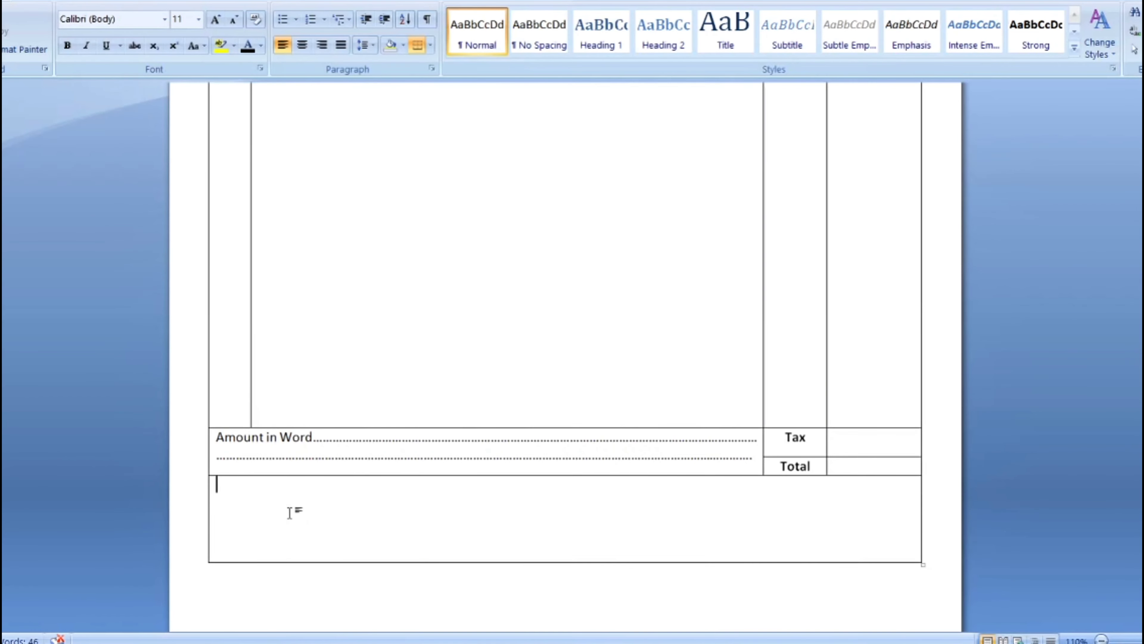
Step: Paste the Hindi note into the bottom cell, add ':-' after नोट, enlarge it to 12 pt, then start a new line
right_click(270, 496)
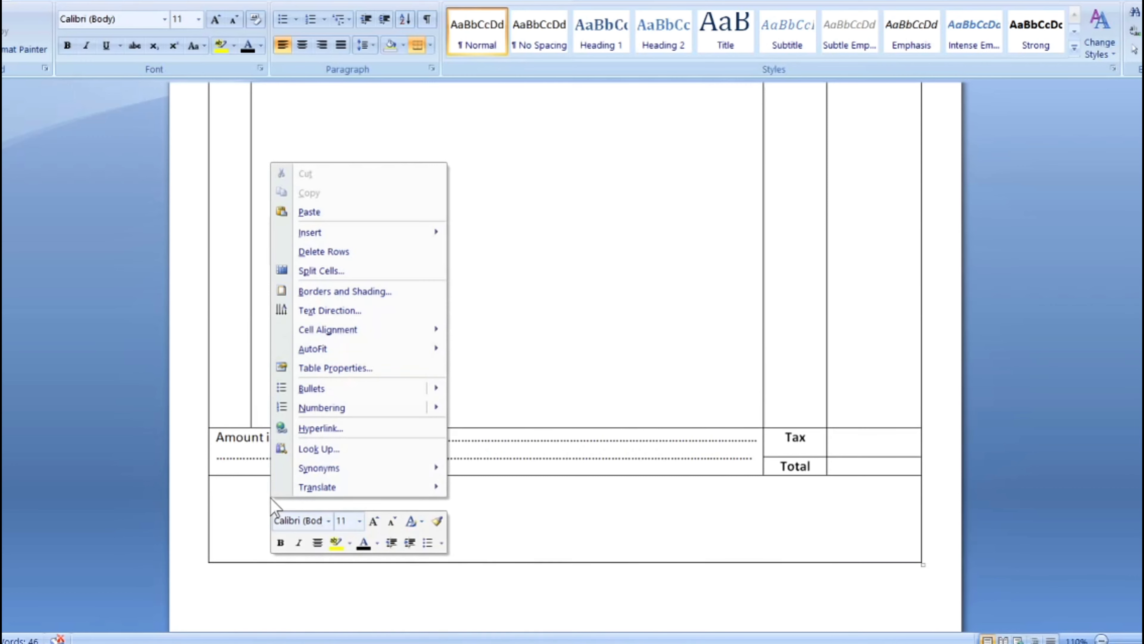
left_click(316, 211)
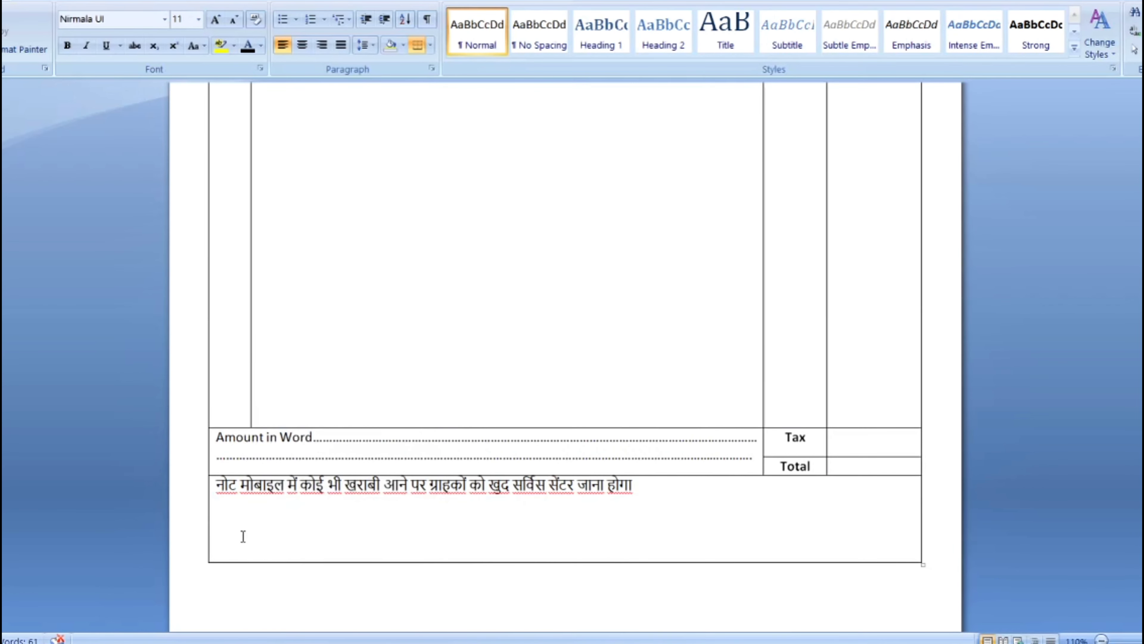
type(":-")
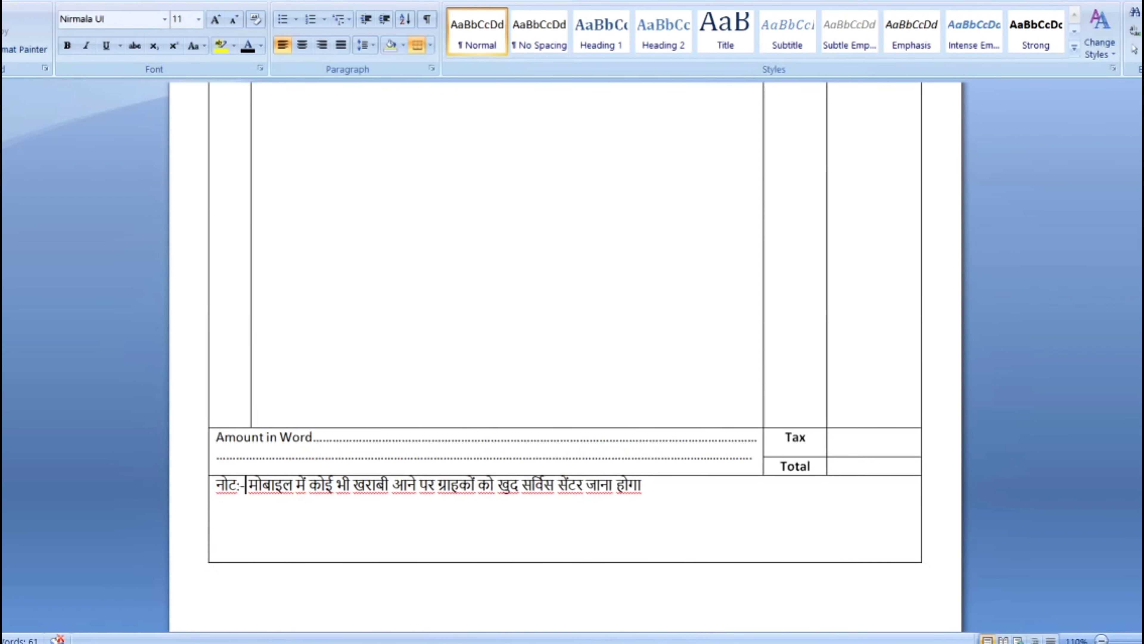
left_click_drag(682, 485, 151, 484)
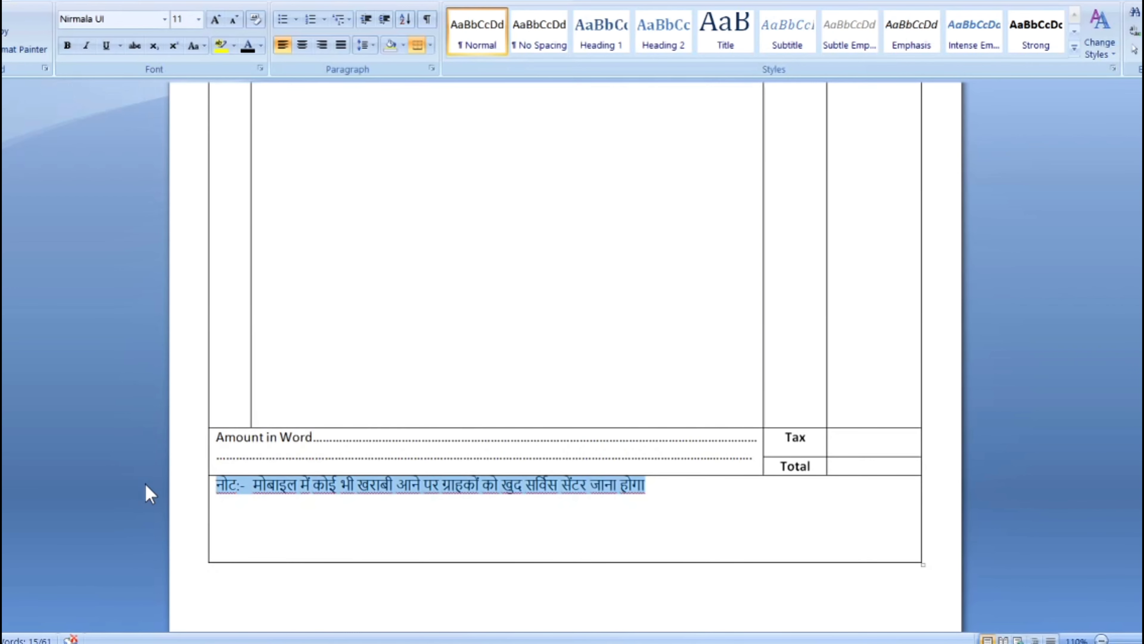
key("ctrl+bracketright")
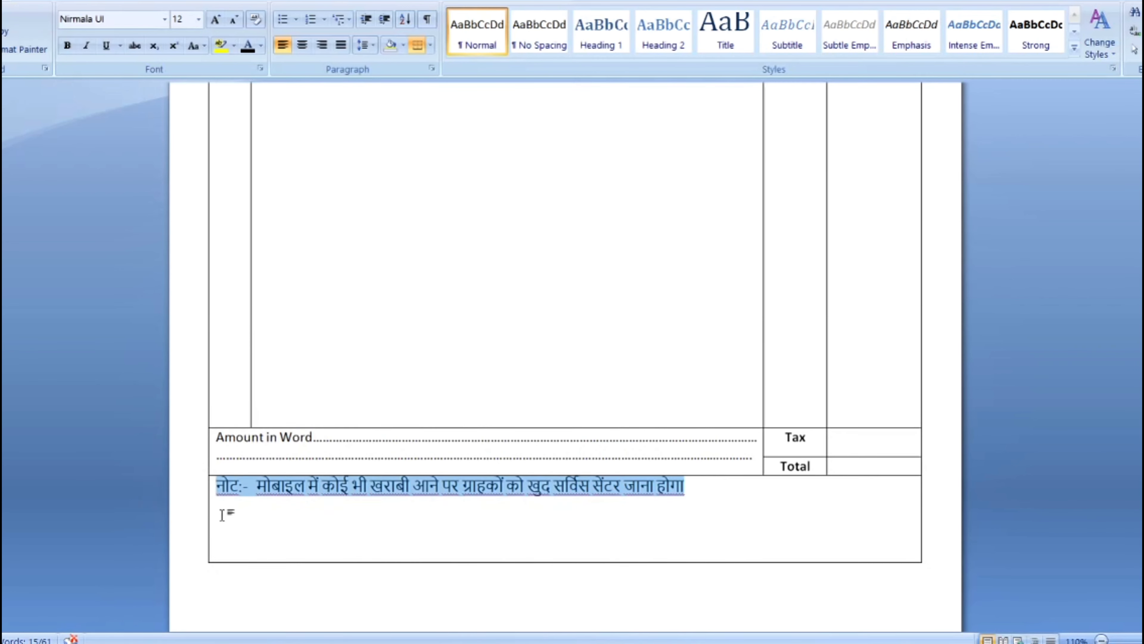
left_click(707, 494)
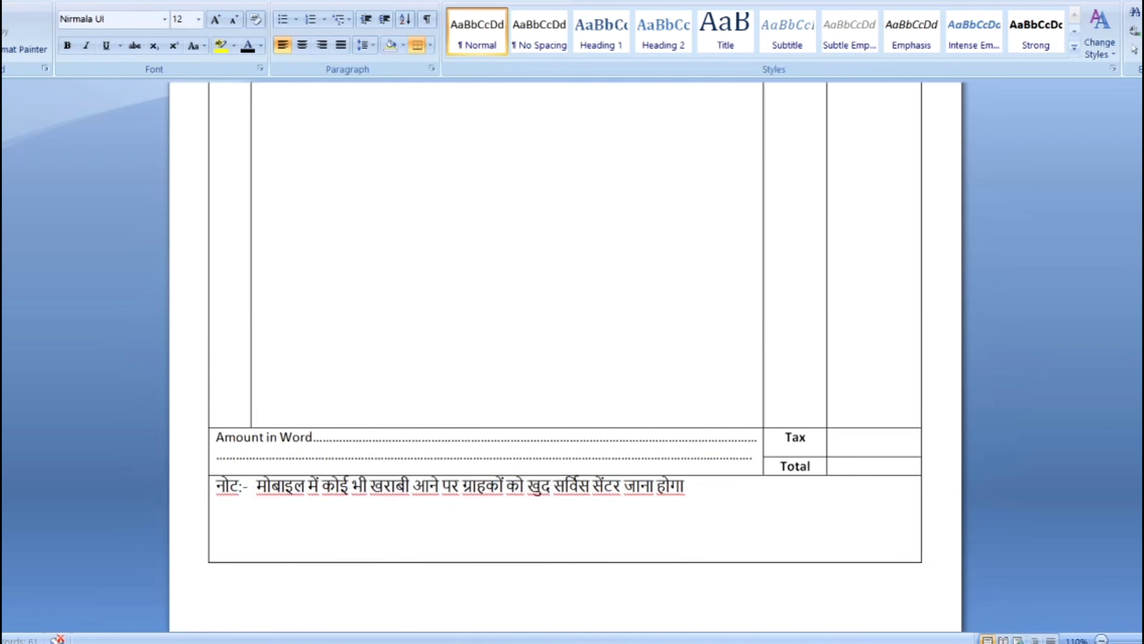
key("Return")
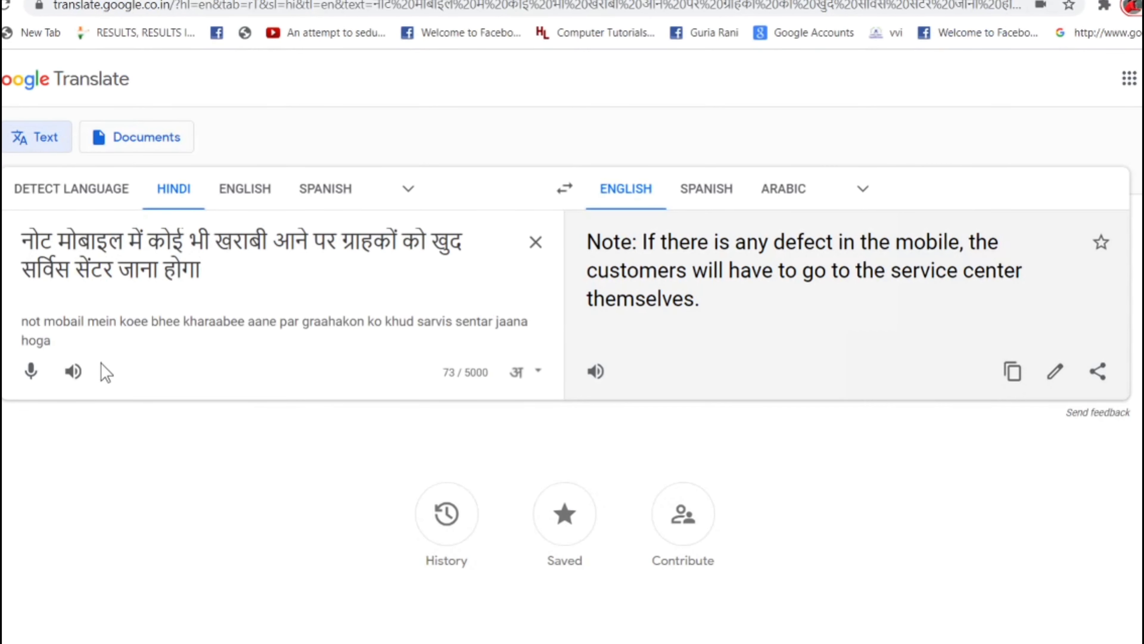
Step: Clear the previous Hindi text and start dictating the word दुकानदार
left_click(535, 242)
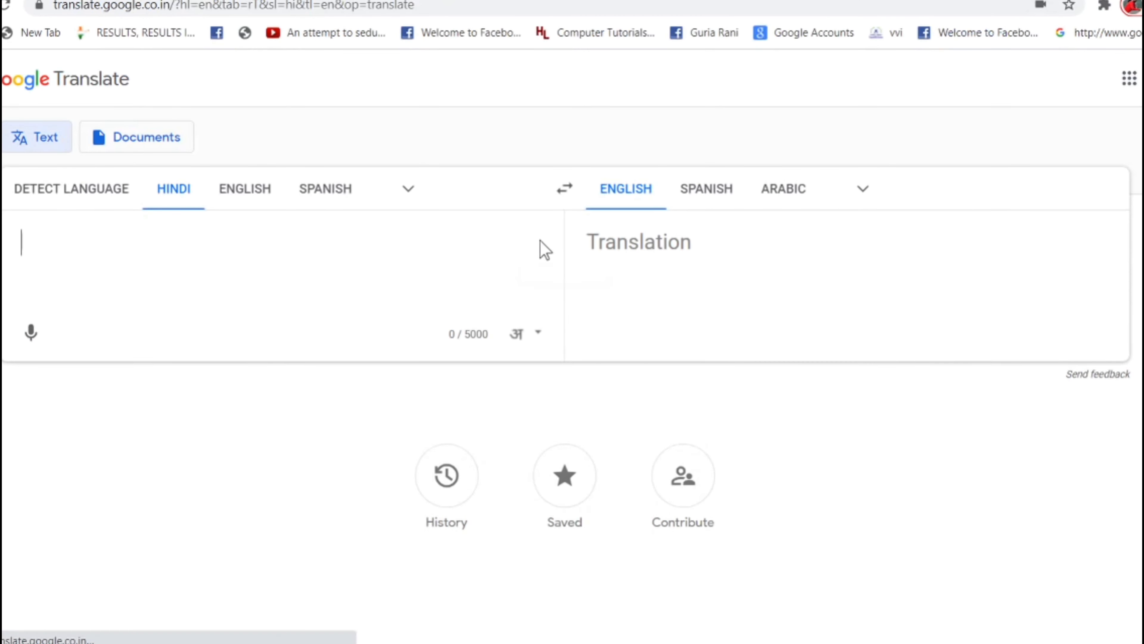
left_click(24, 343)
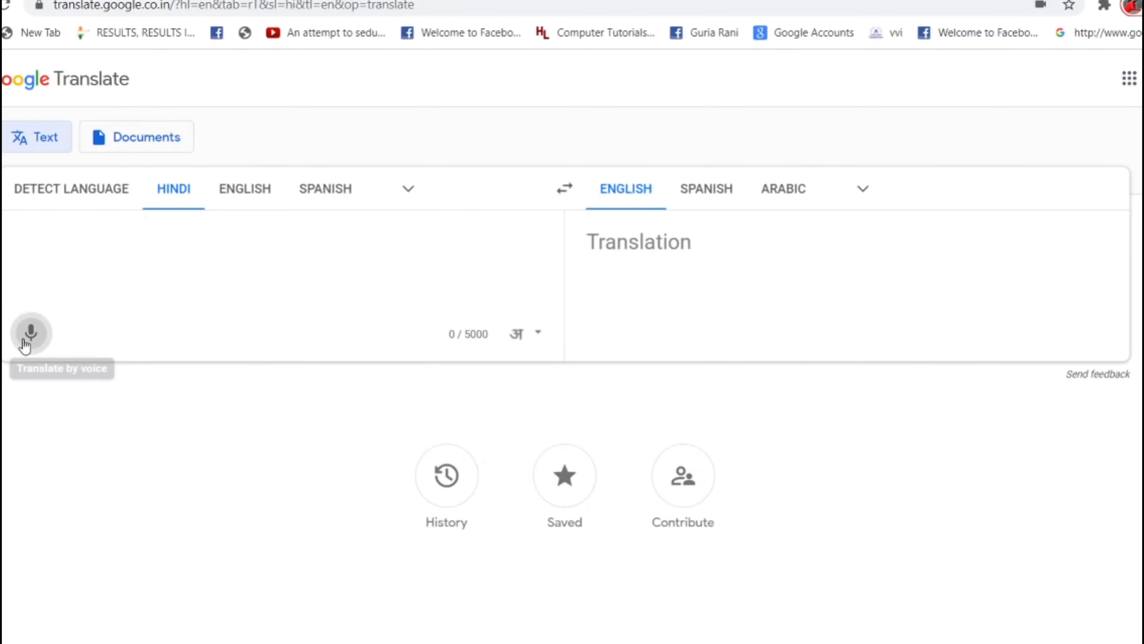
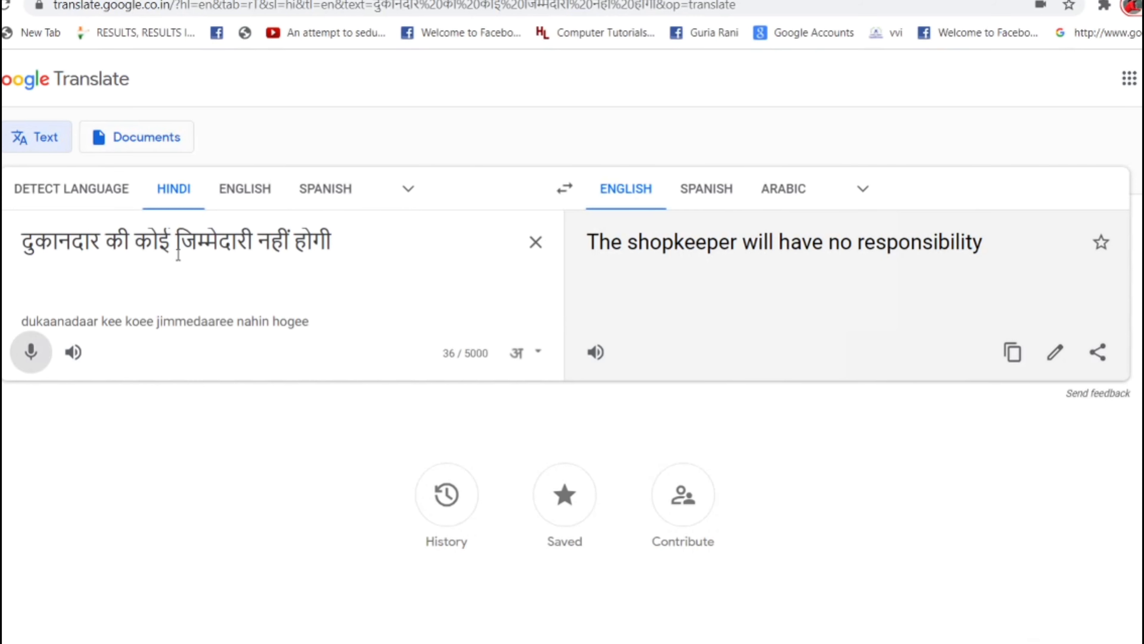
Step: Copy the Hindi no-responsibility sentence from Google Translate into the invoice note on a new line
left_click_drag(354, 255, 2, 252)
key("ctrl+c")
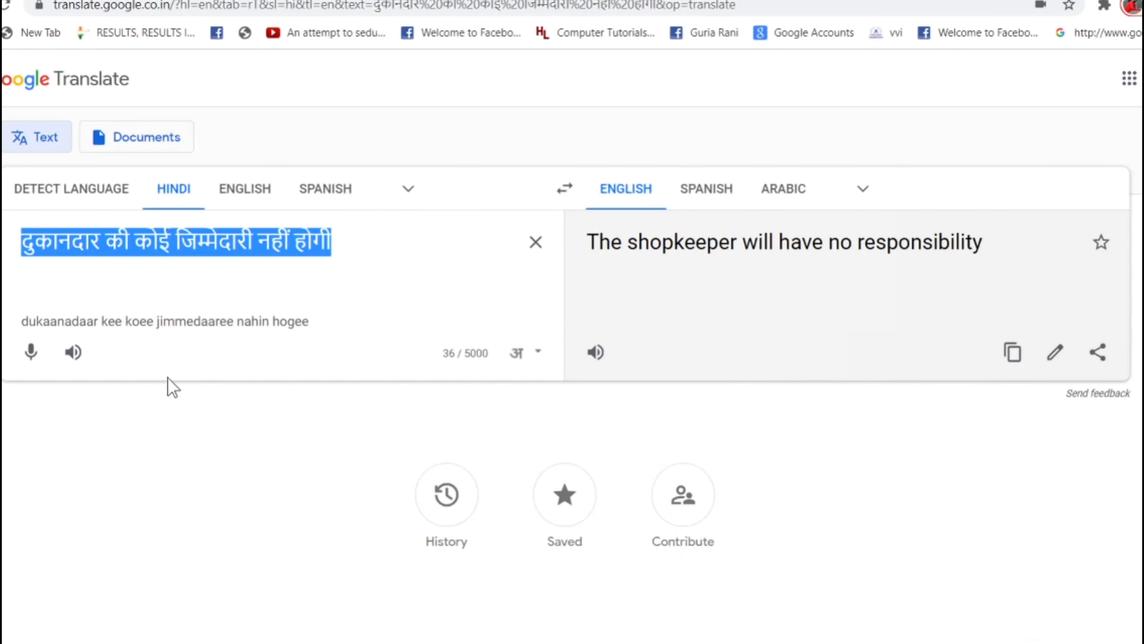
key("alt+Tab")
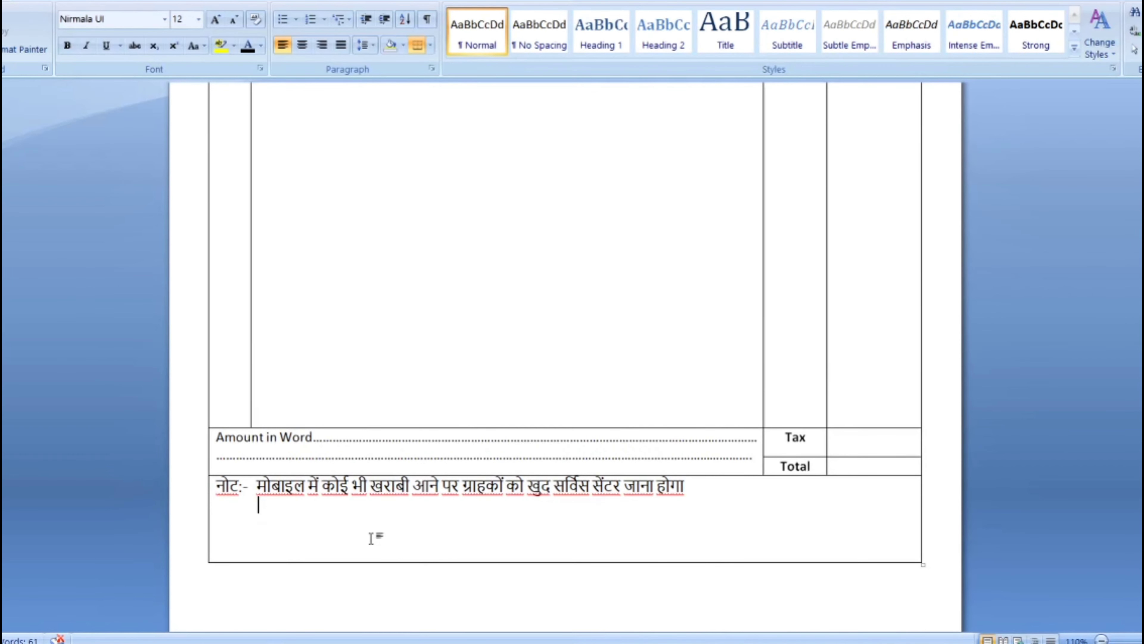
key("ctrl+v")
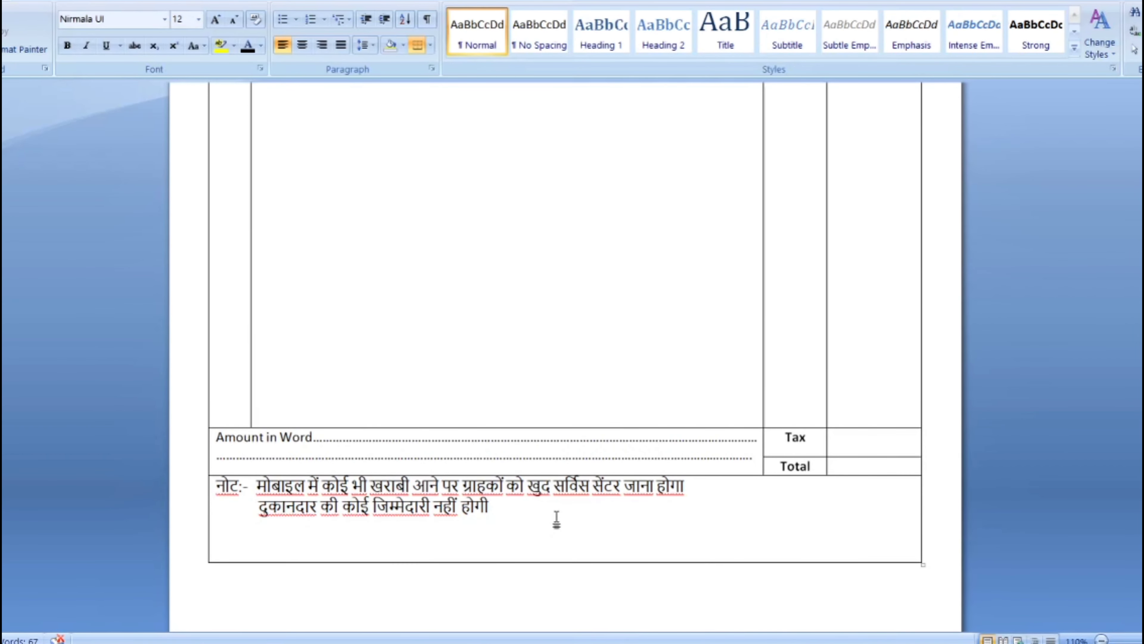
key("Return")
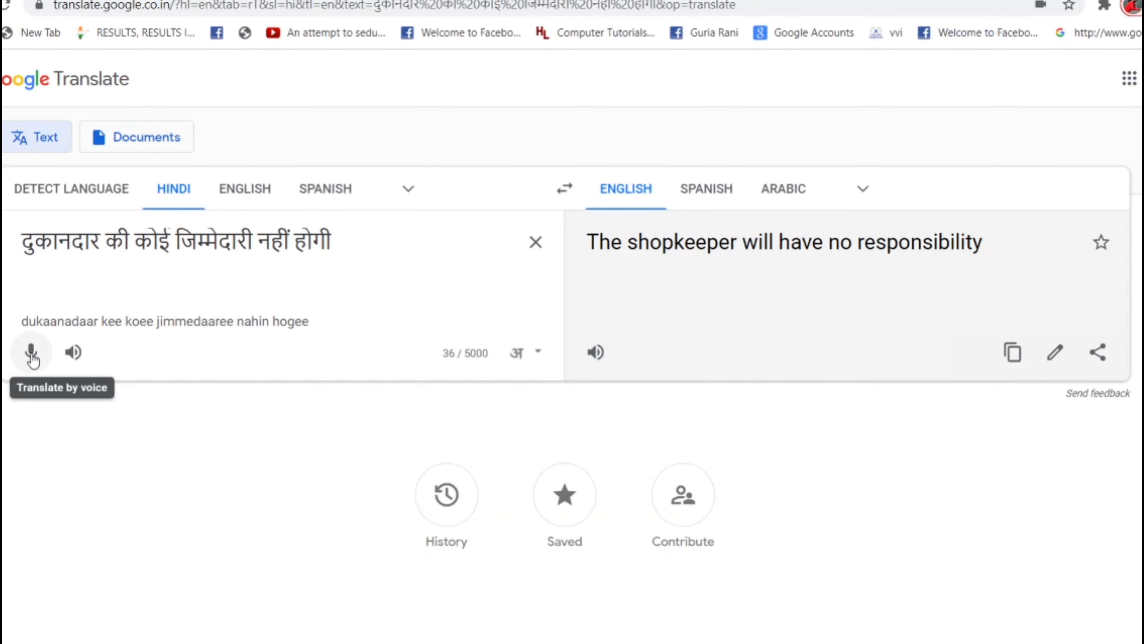
Step: Dictate the Hindi terms-agreement sentence in Google Translate and select it
left_click(32, 353)
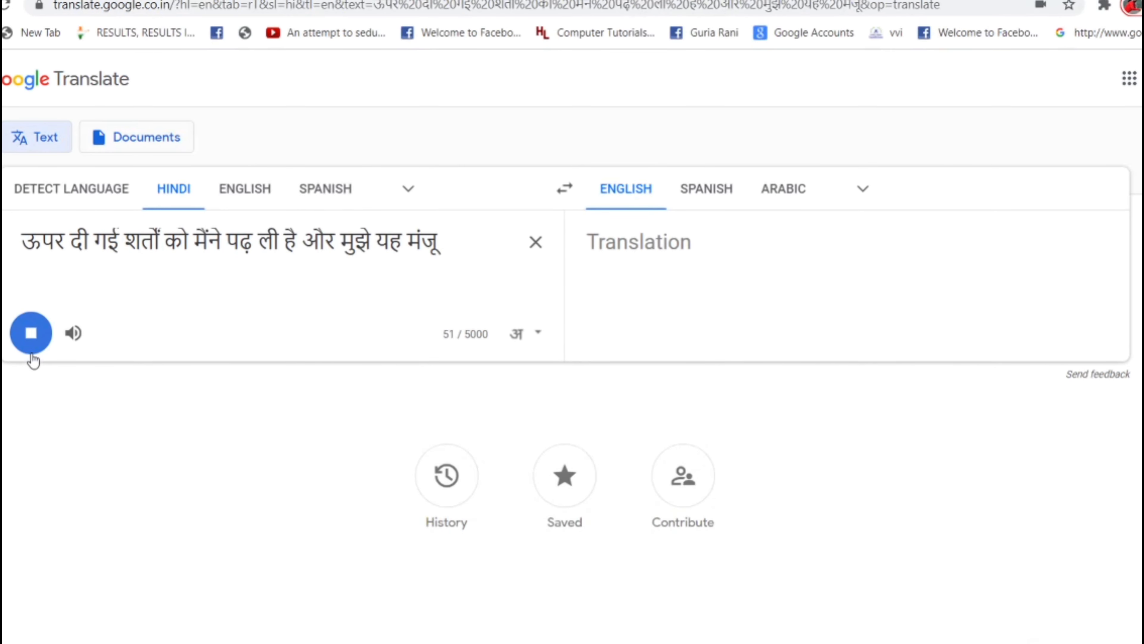
left_click(31, 353)
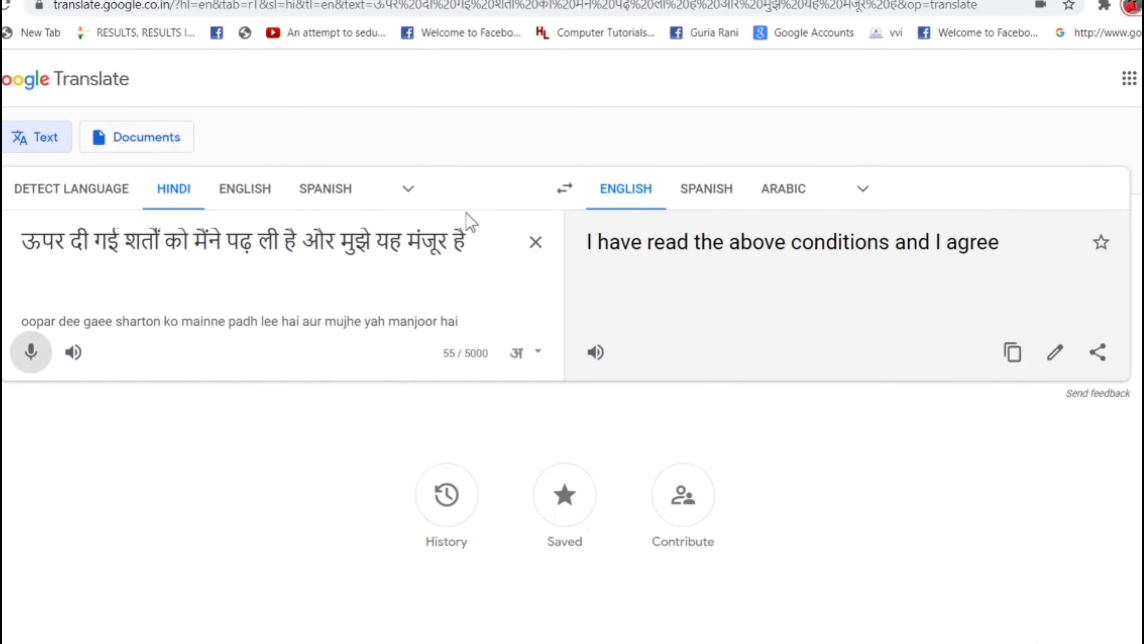
left_click_drag(470, 239, 20, 241)
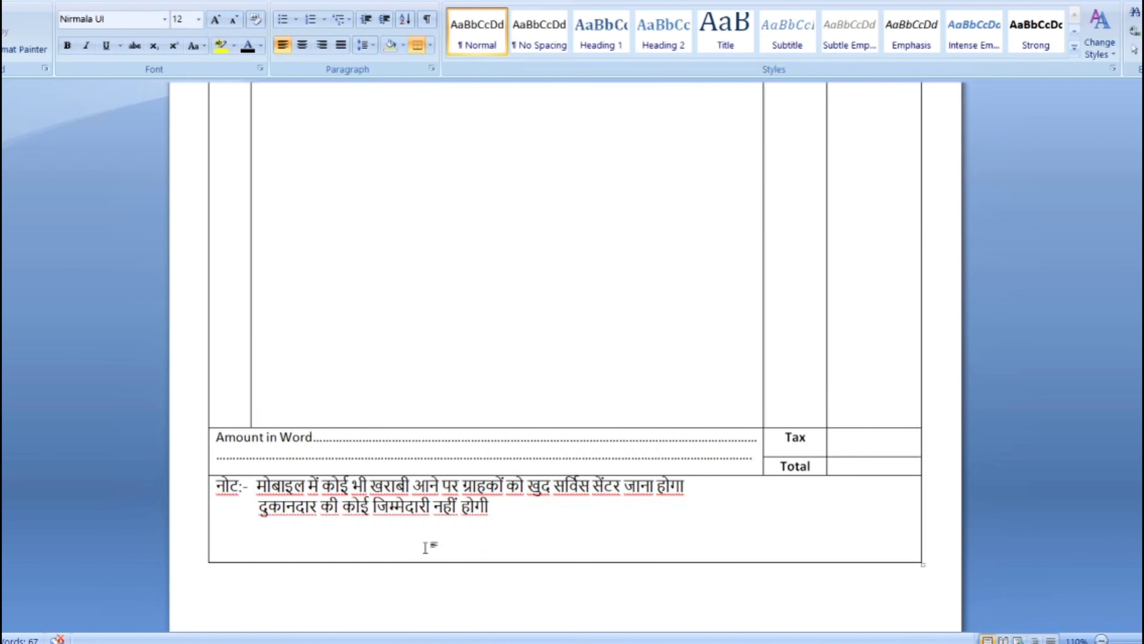
Step: Paste the Hindi agreement line into the note, then add a 'Customer Signature' label with the spelling fixed
type("ऊपर दी गई शर्तों को मैंने पढ़ ली है और मुझे यह मंजूर है")
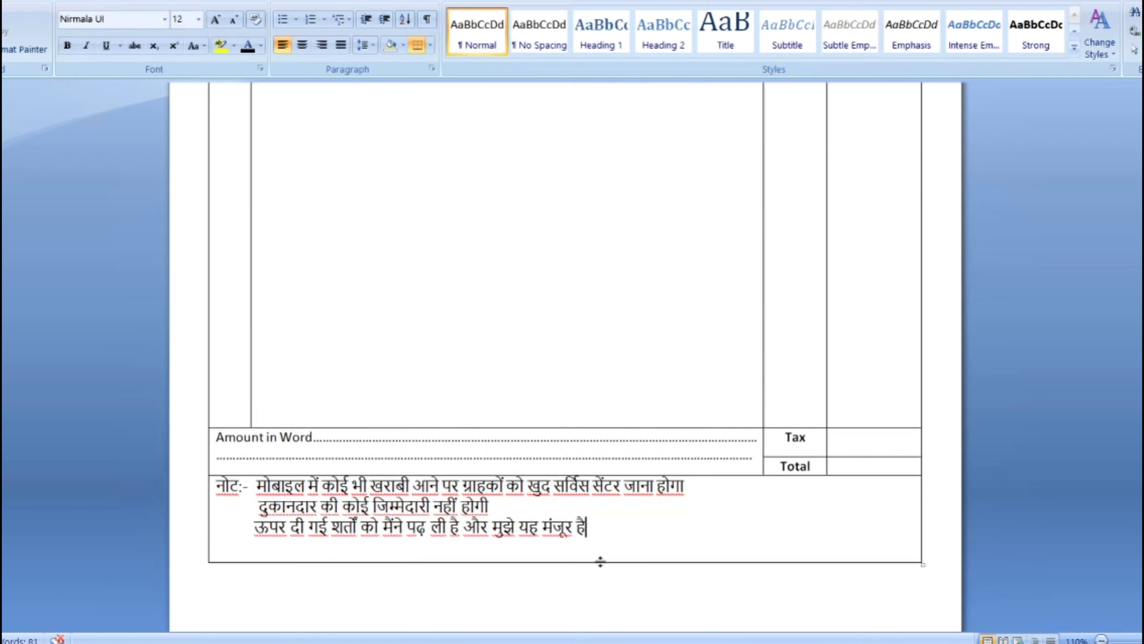
key("Return")
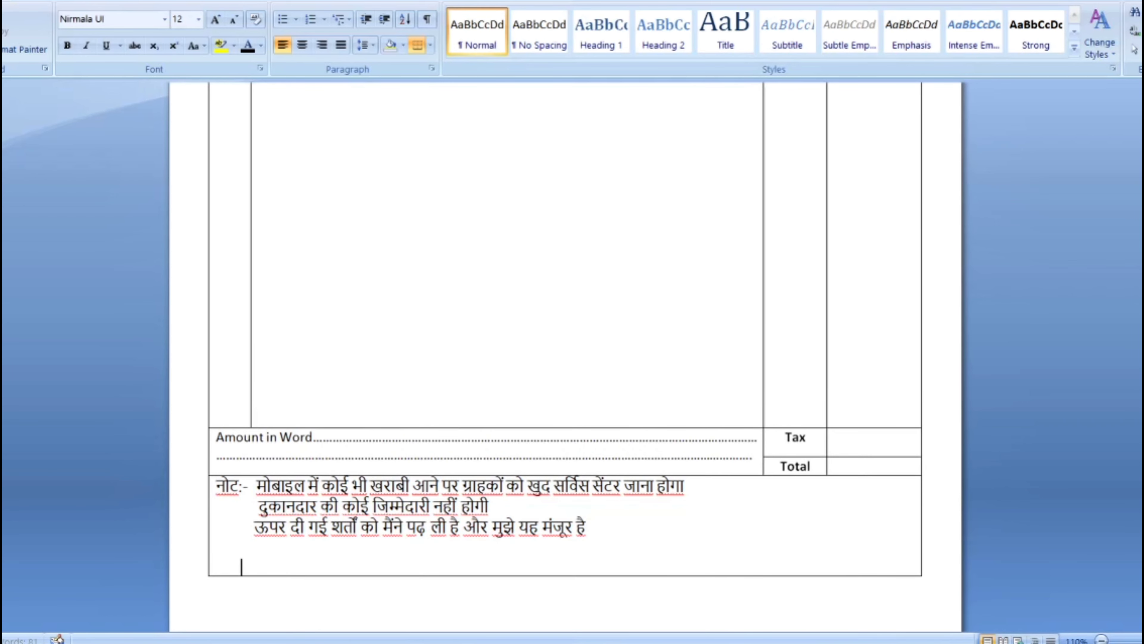
type("Cus")
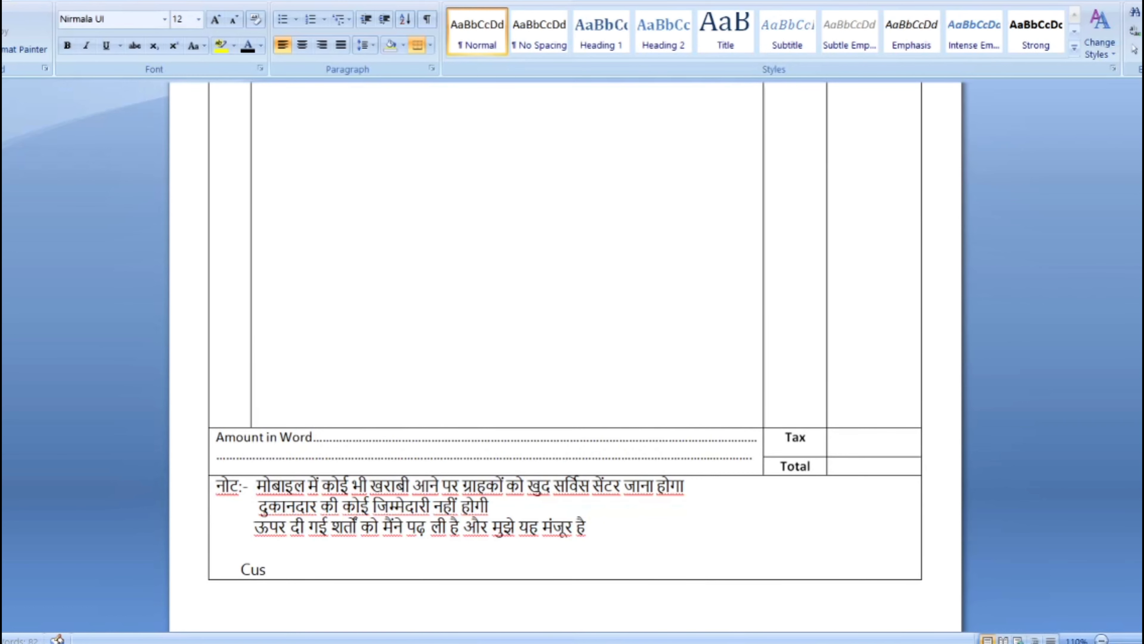
type("tomer Sin")
type("ga")
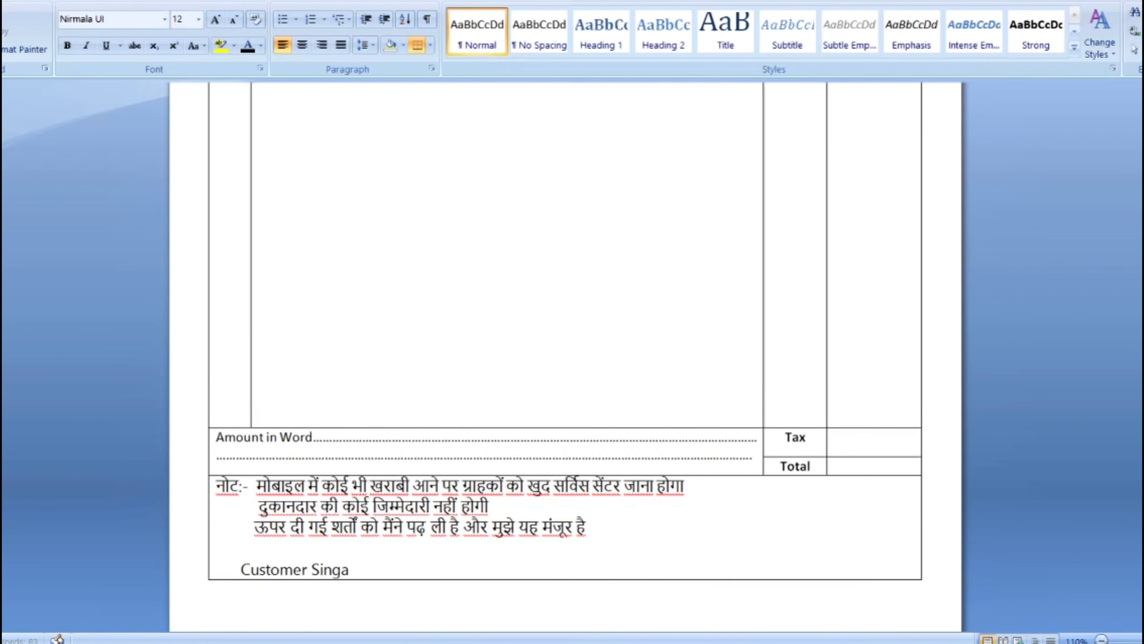
type("ture")
right_click(356, 569)
left_click(435, 358)
Step: Add a right-hand 'Signature' label and ignore its spelling flag
type("Si")
type("gnature")
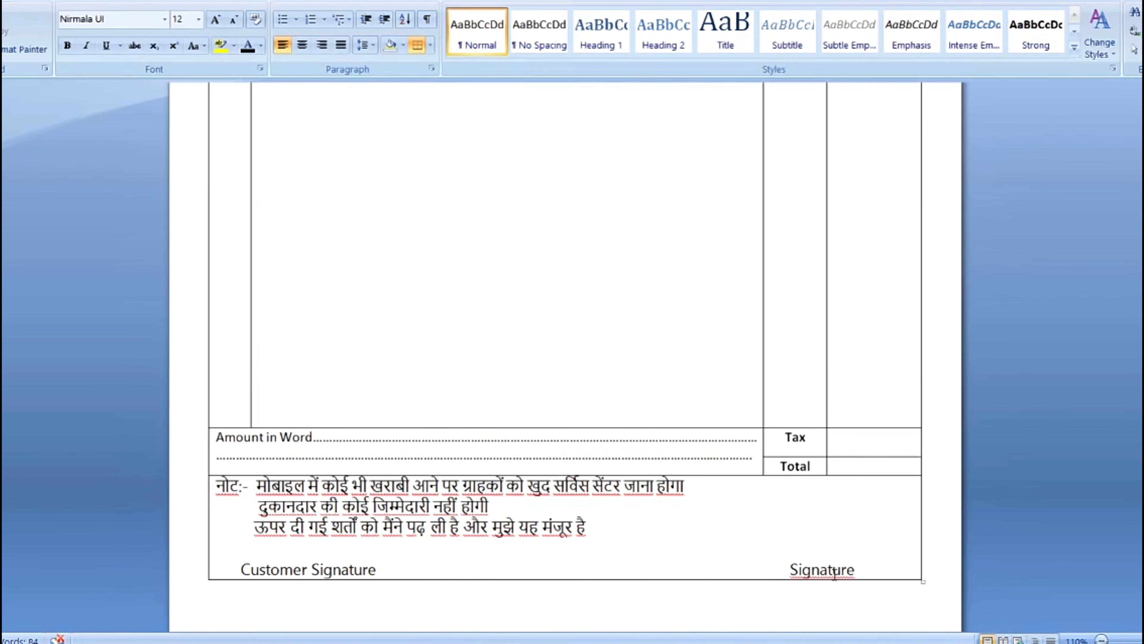
right_click(834, 572)
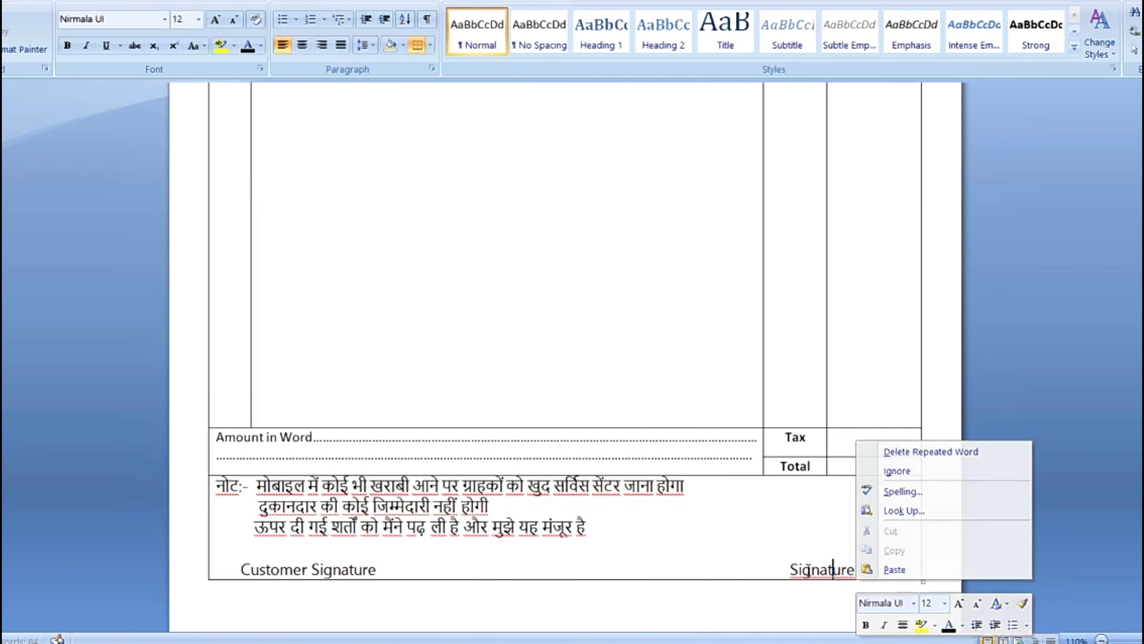
left_click(923, 471)
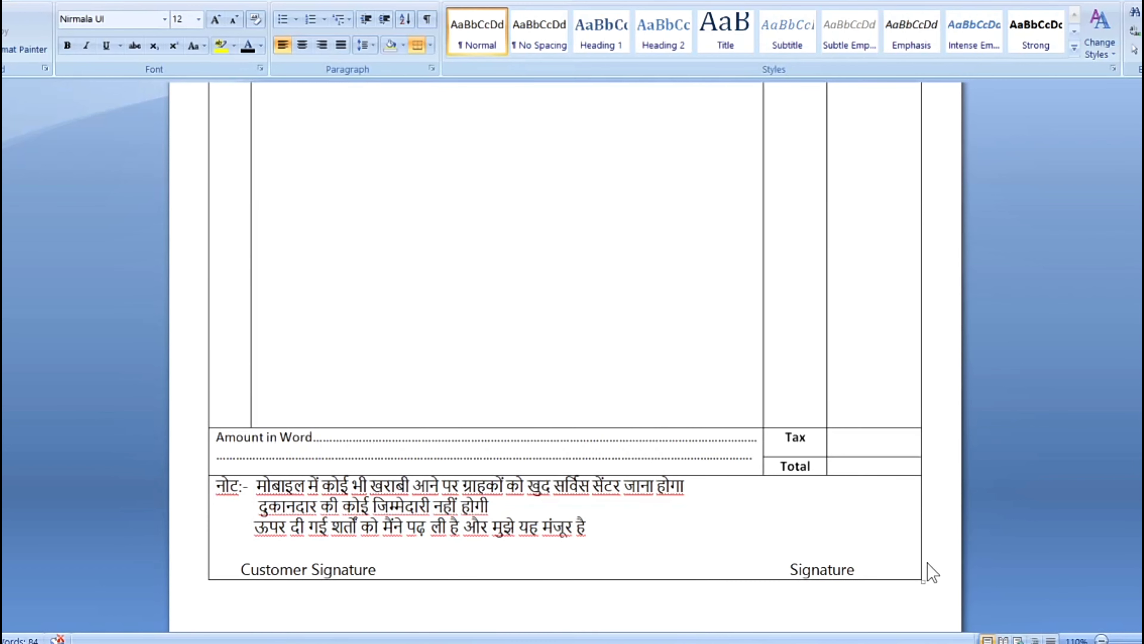
scroll(315, 250, "up", 2)
Step: Draw a rectangle text box above the Signature label and type AIC TECH in it
scroll(345, 267, "up", 2)
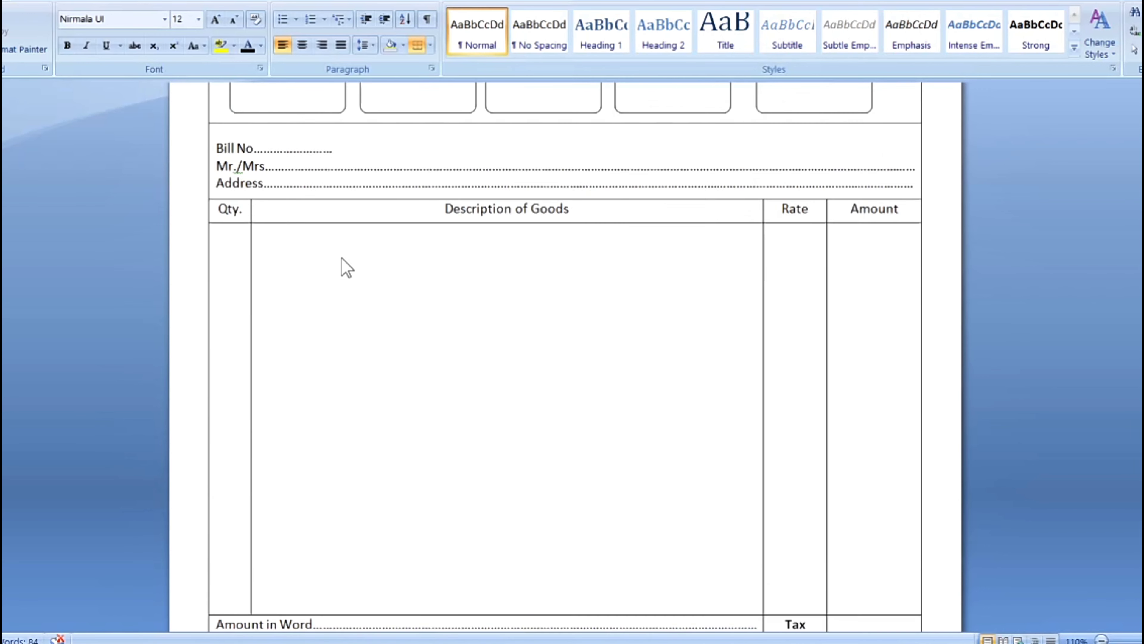
scroll(347, 268, "up", 4)
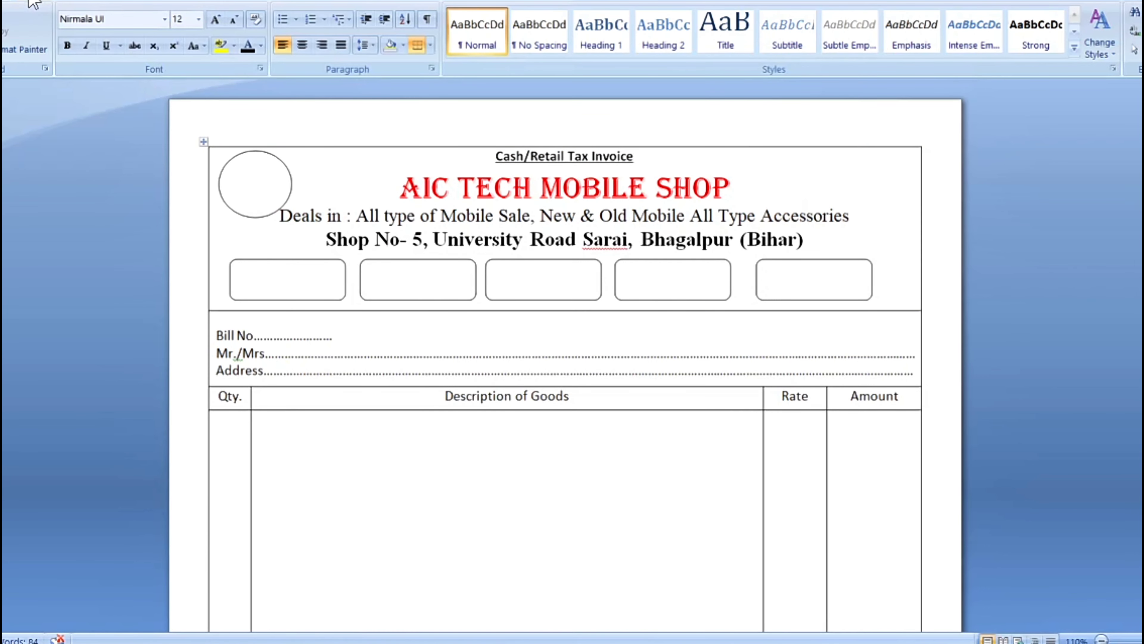
left_click(32, 1)
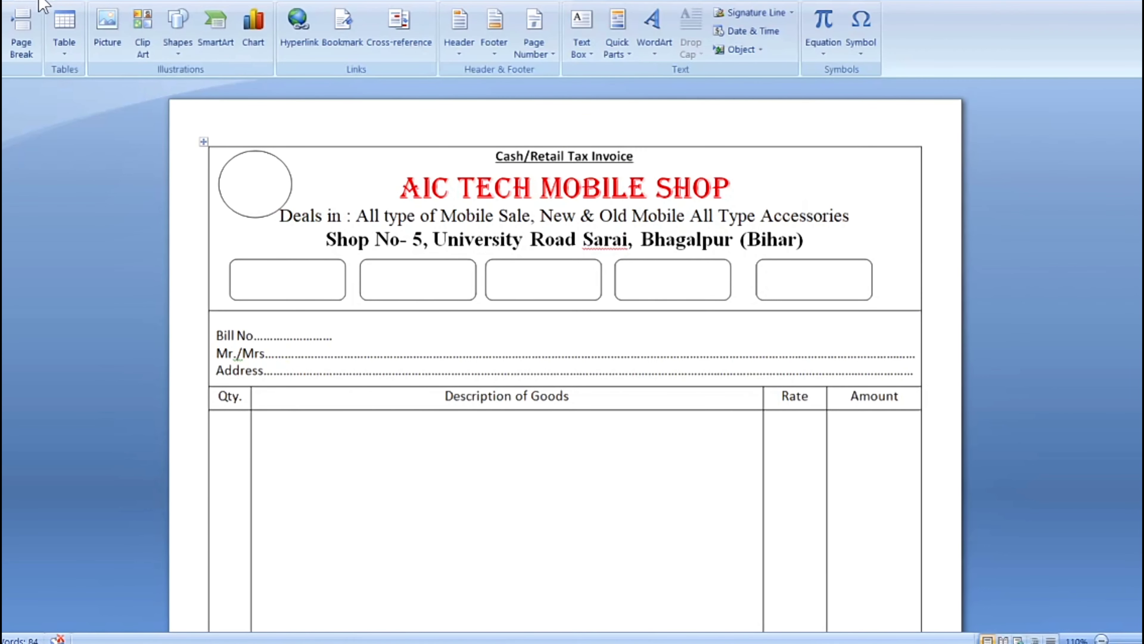
left_click(177, 54)
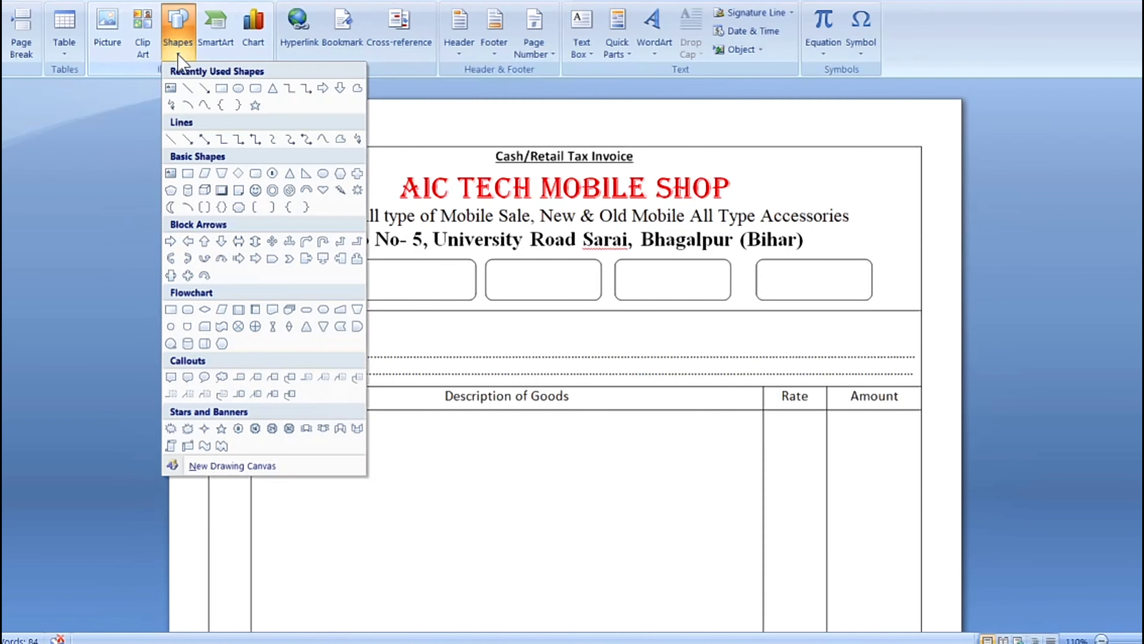
left_click(228, 89)
scroll(669, 432, "down", 5)
scroll(759, 454, "down", 6)
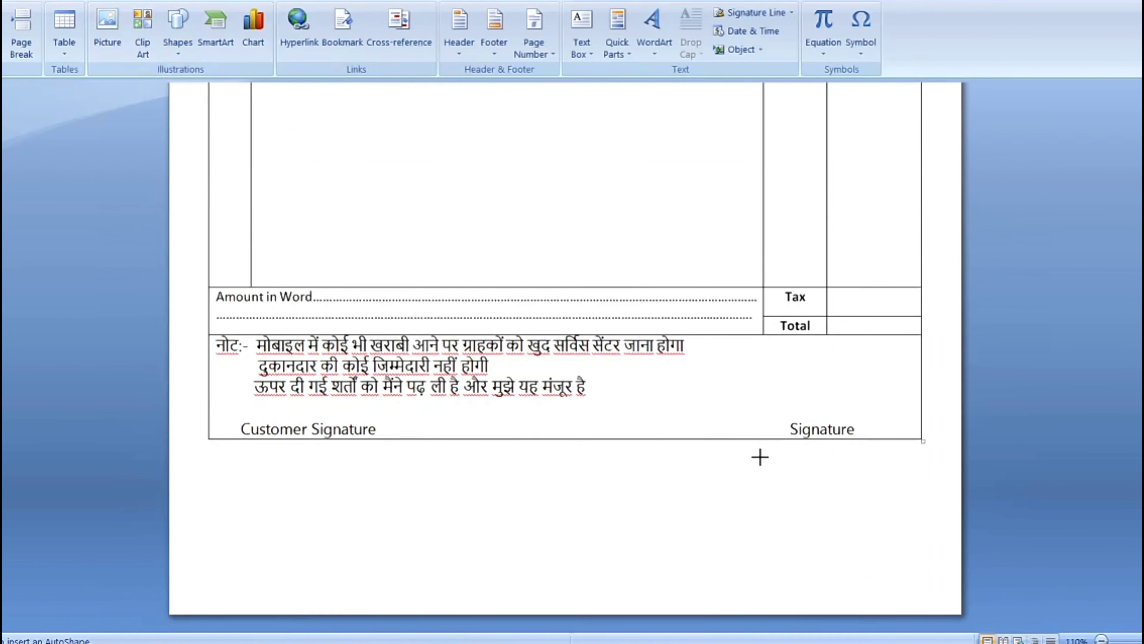
left_click_drag(771, 370, 887, 403)
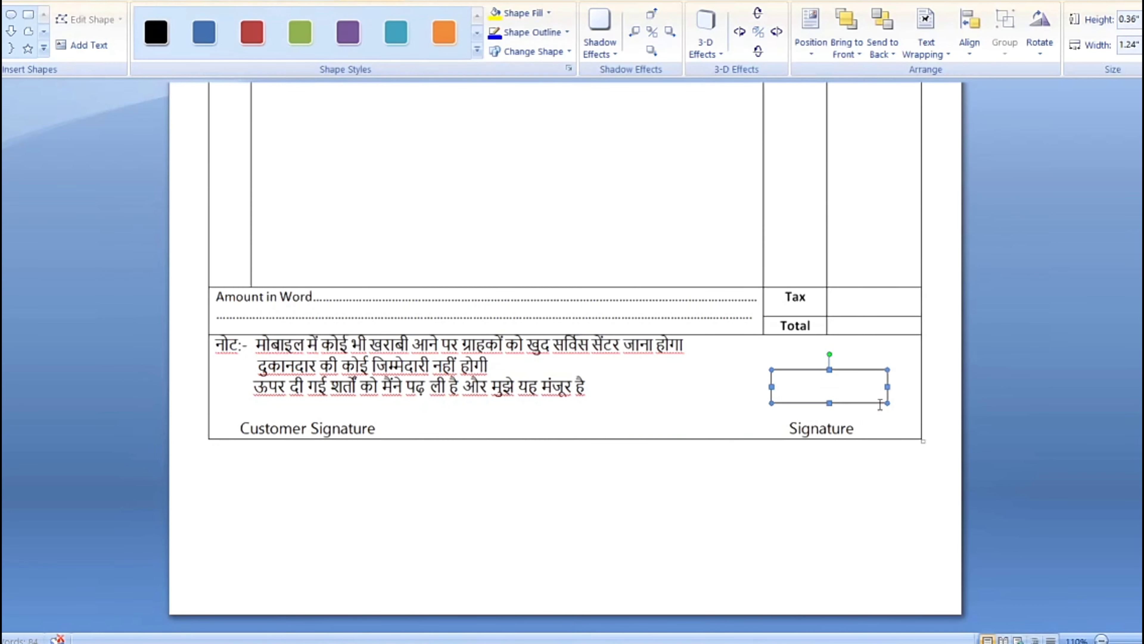
right_click(820, 391)
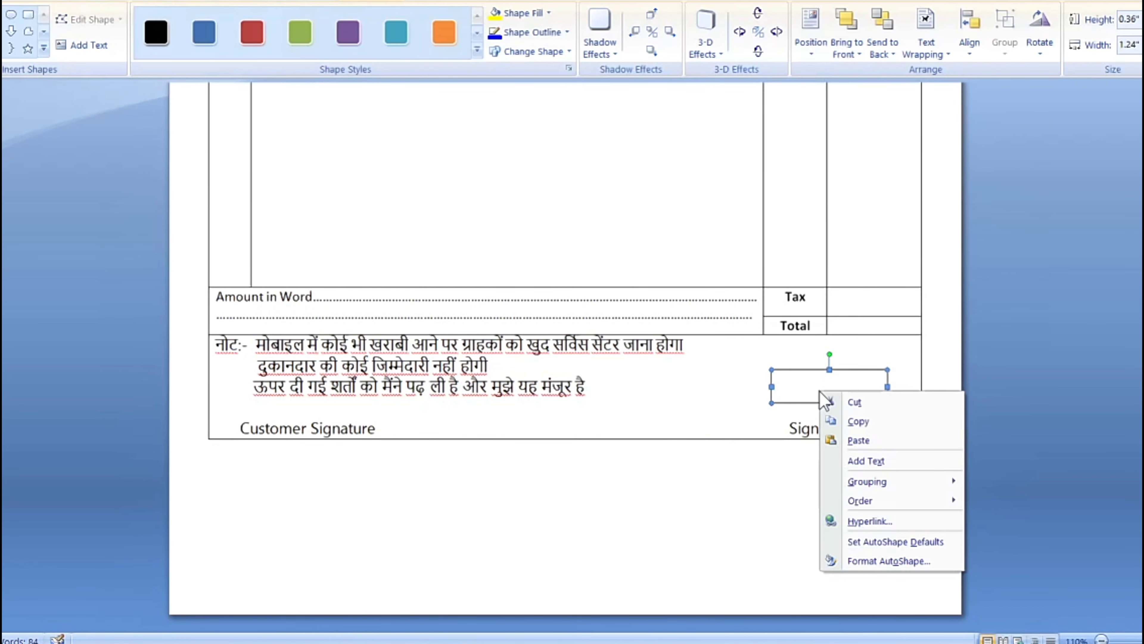
left_click(855, 462)
type("AIC TECH")
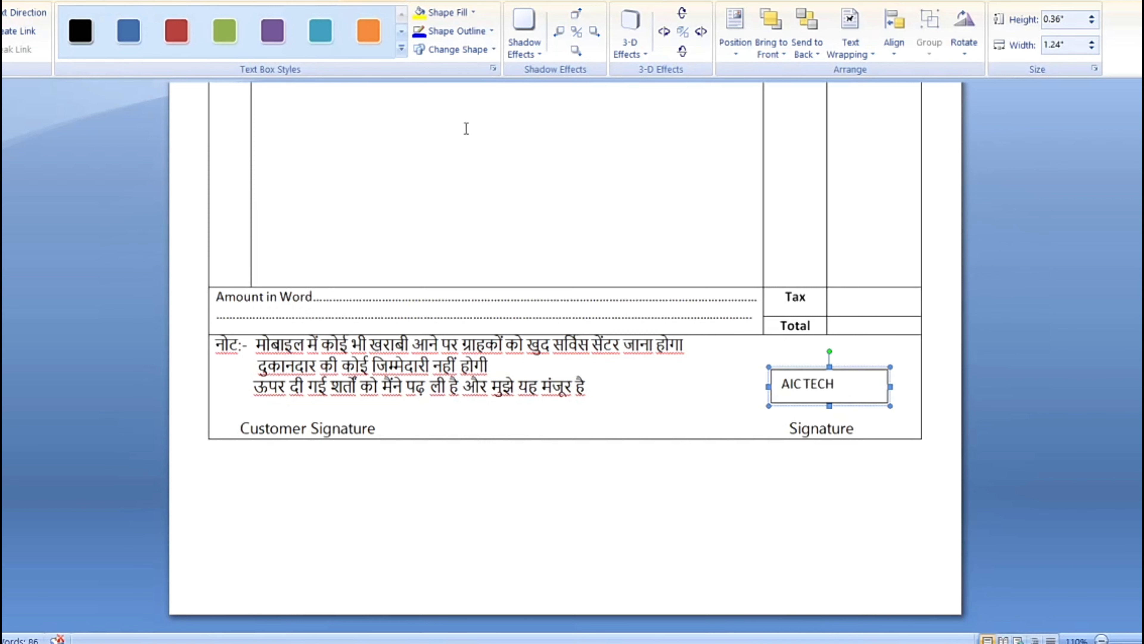
Step: Remove the AIC TECH box's outline and position it just above Signature
left_click(494, 33)
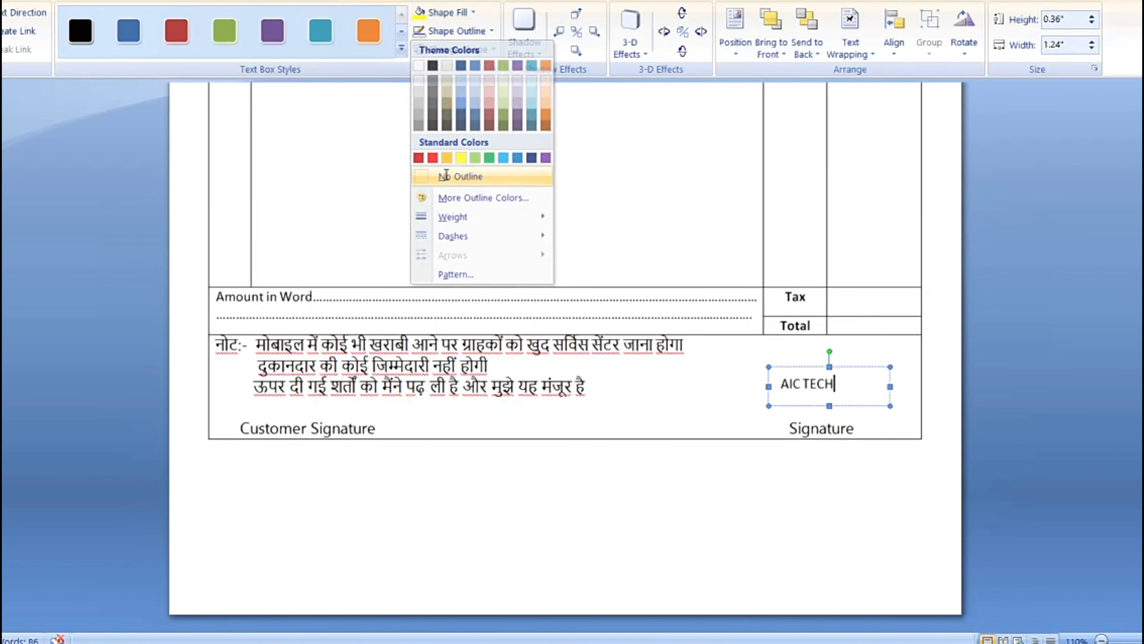
left_click(445, 175)
left_click_drag(804, 362, 831, 374)
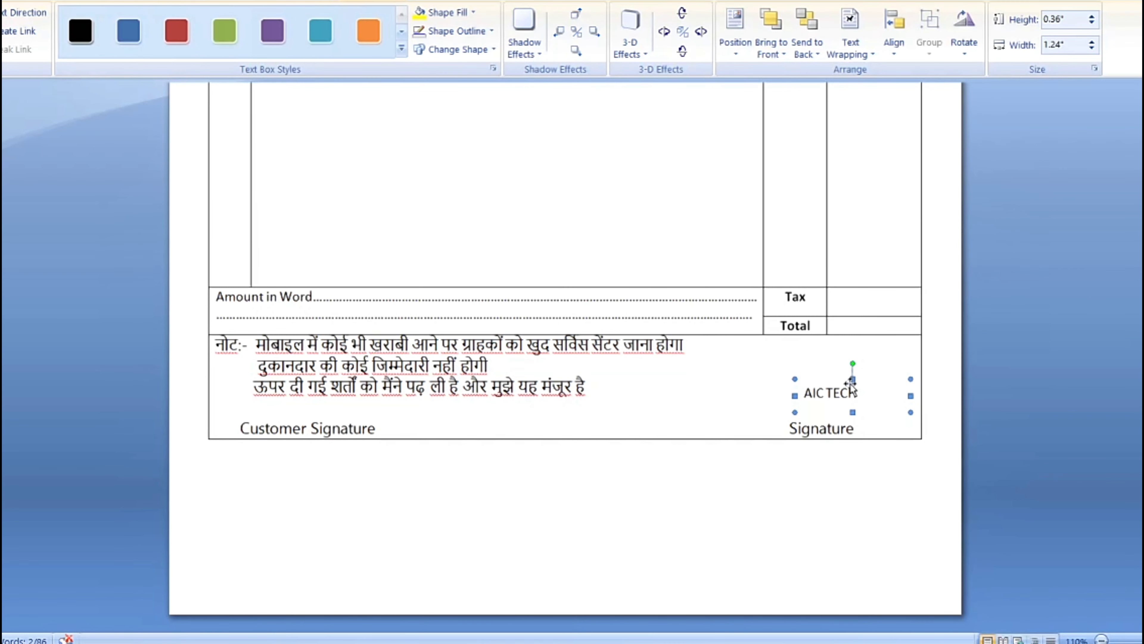
left_click_drag(850, 385, 844, 386)
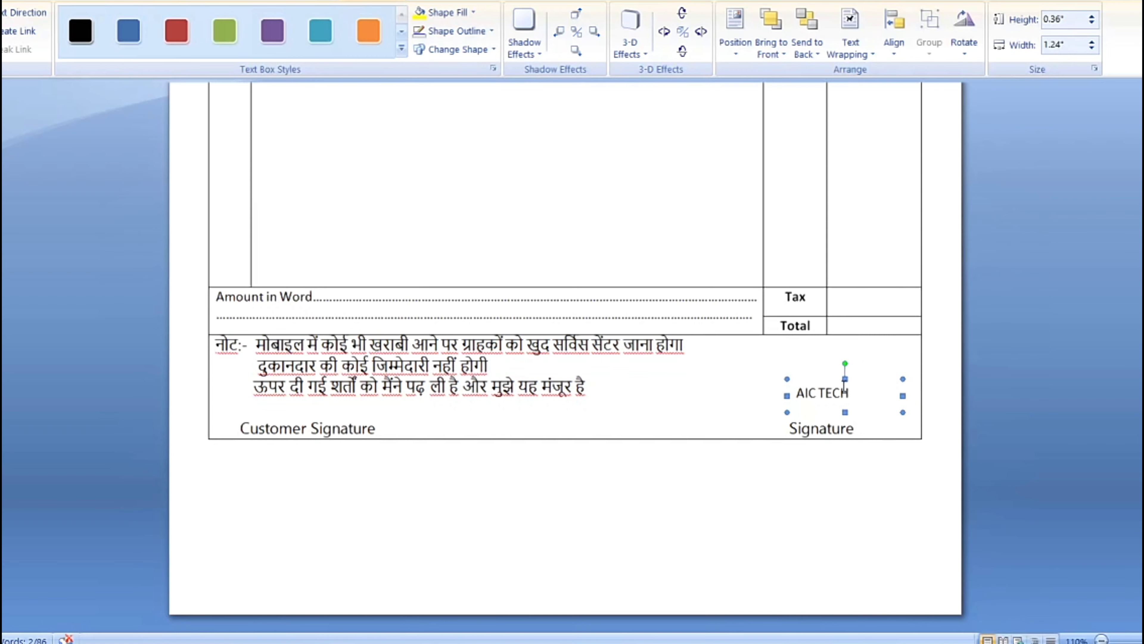
left_click(700, 405)
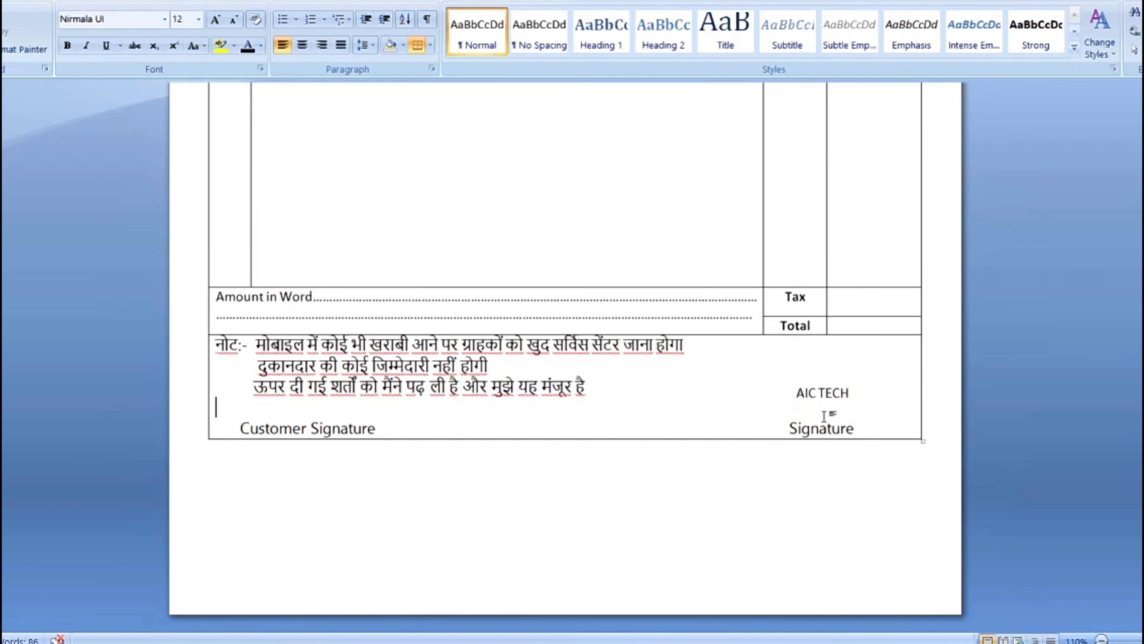
Step: Fill the first rounded header box with the OnePlus logo picture
left_click(790, 428)
left_click(669, 395)
scroll(713, 406, "up", 4)
scroll(714, 405, "up", 2)
scroll(707, 409, "up", 2)
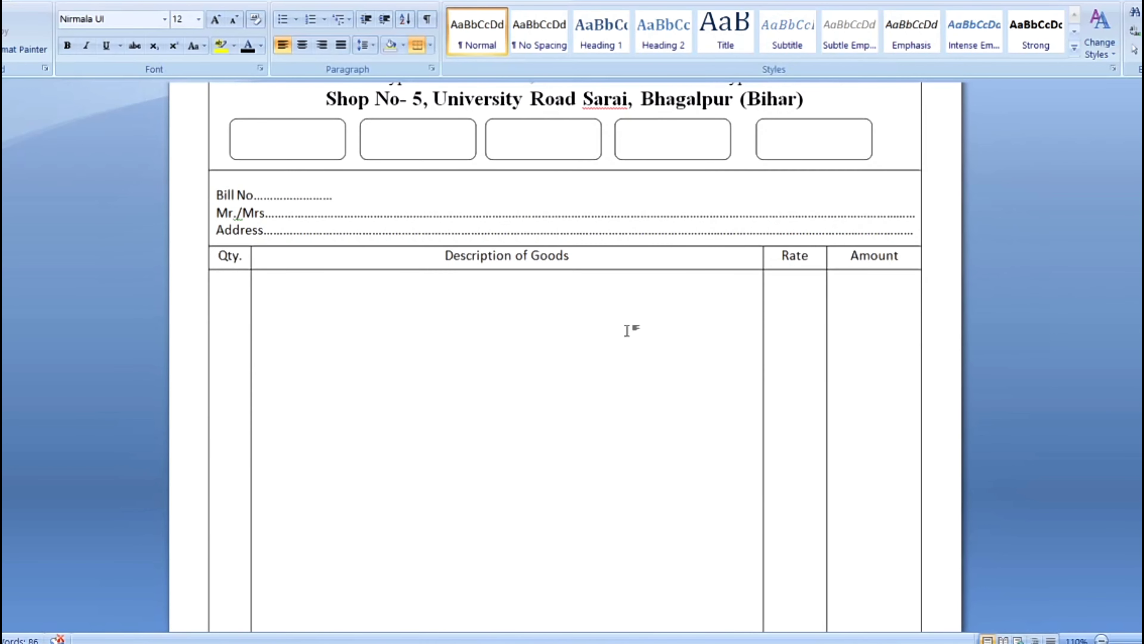
scroll(640, 382, "up", 3)
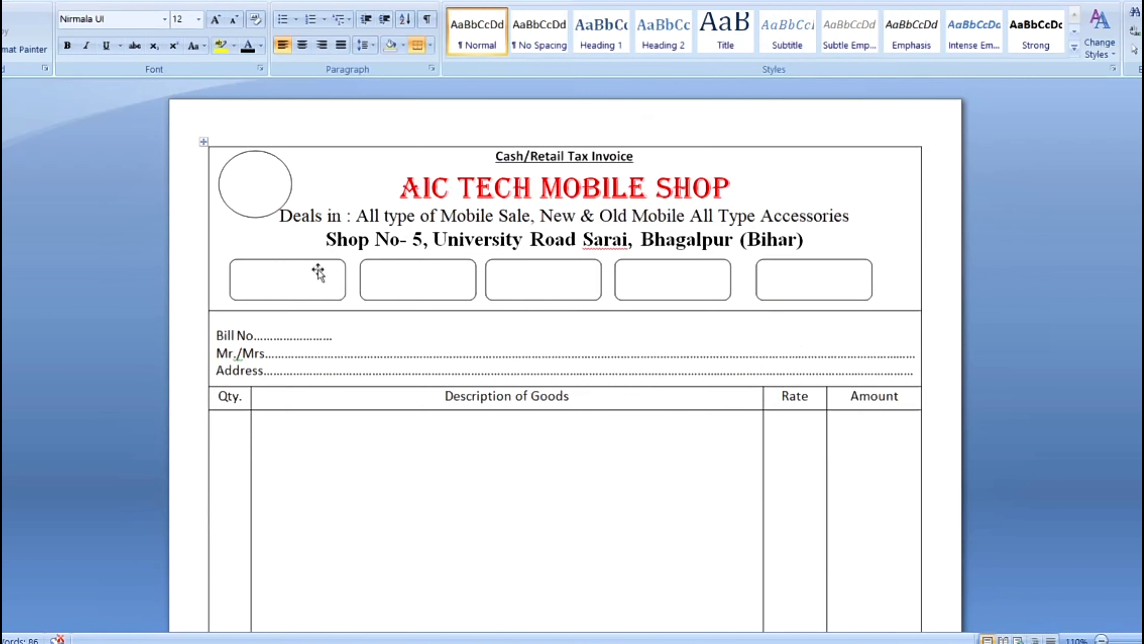
left_click(307, 273)
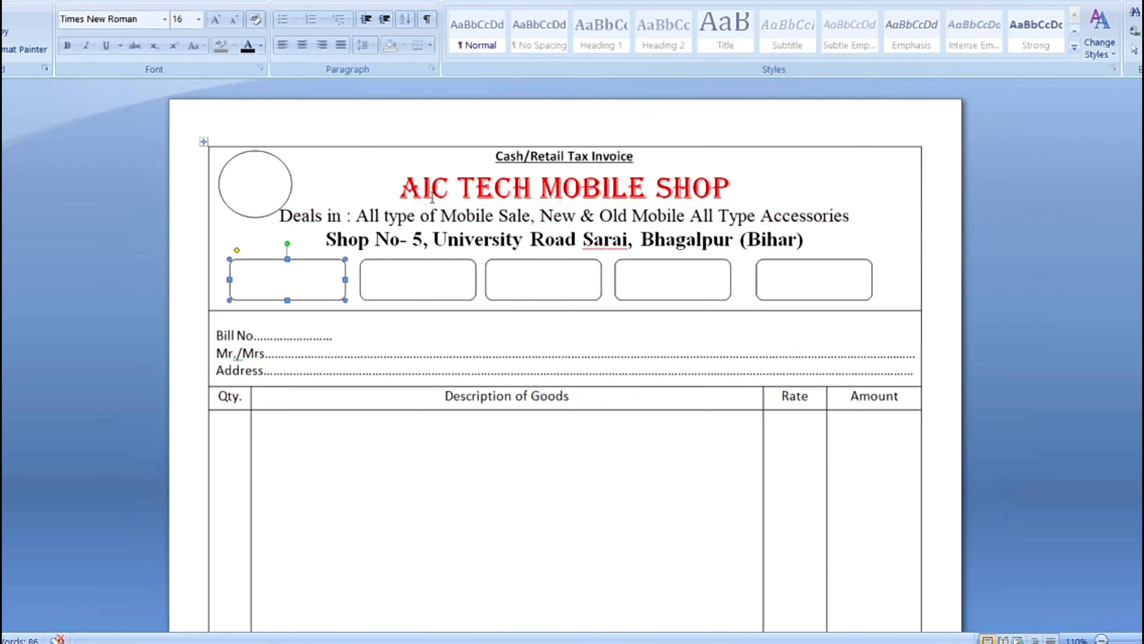
double_click(290, 258)
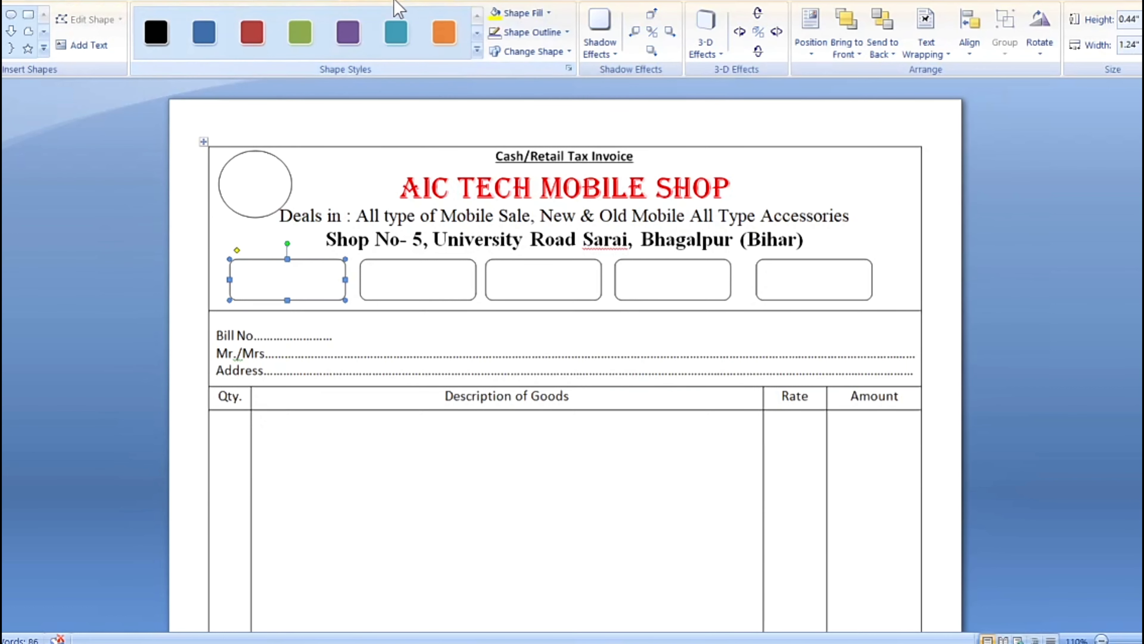
left_click(549, 13)
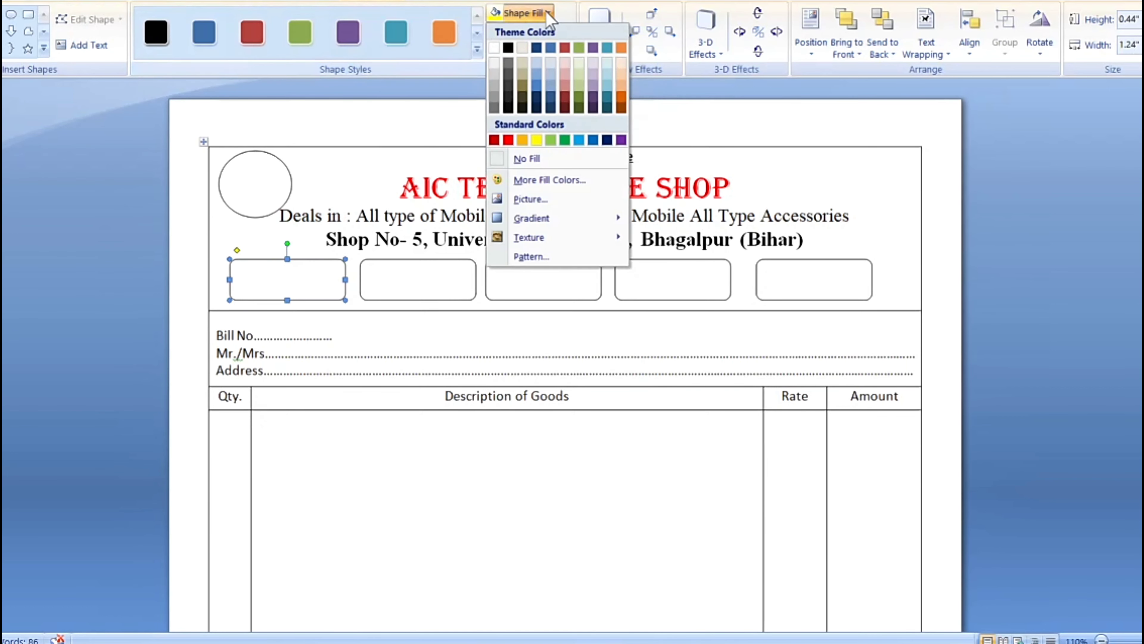
left_click(513, 199)
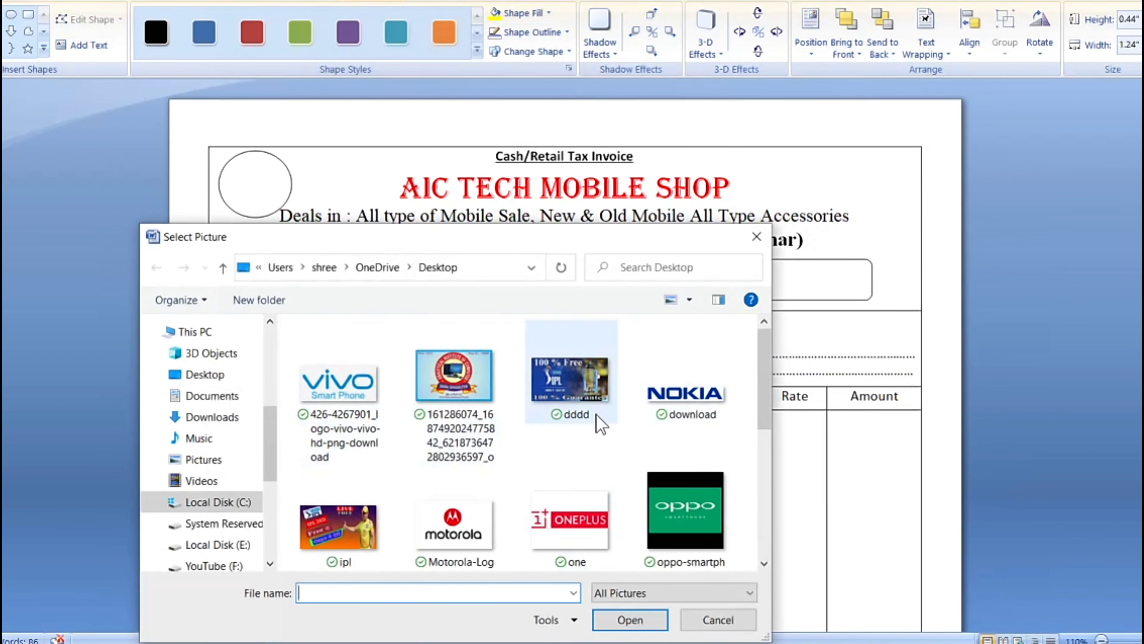
mouse_move(685, 394)
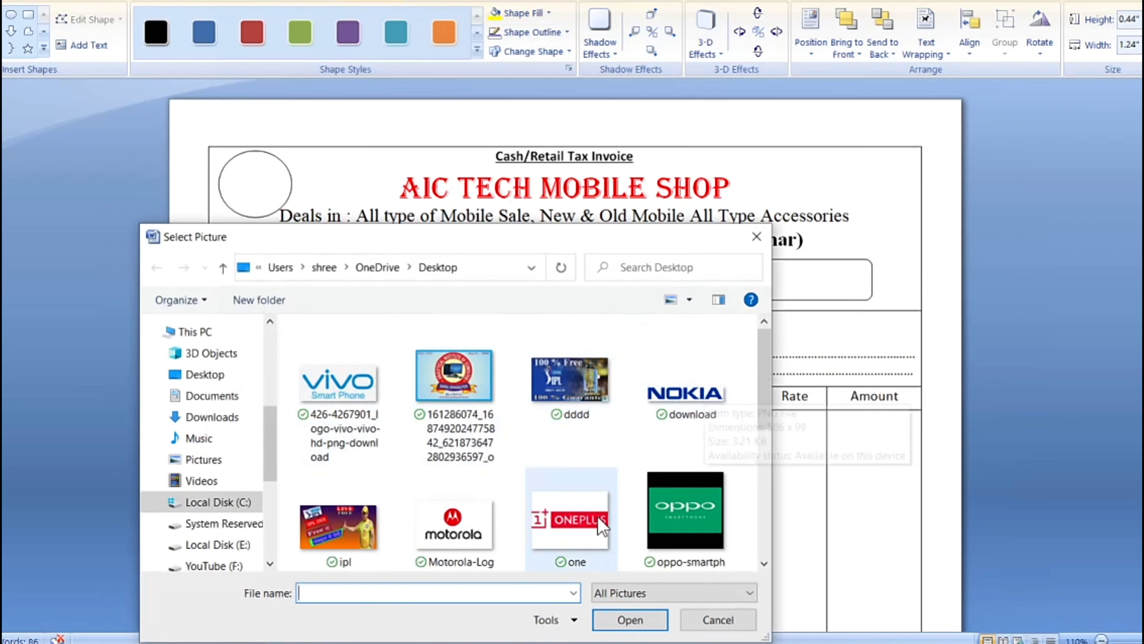
left_click(572, 524)
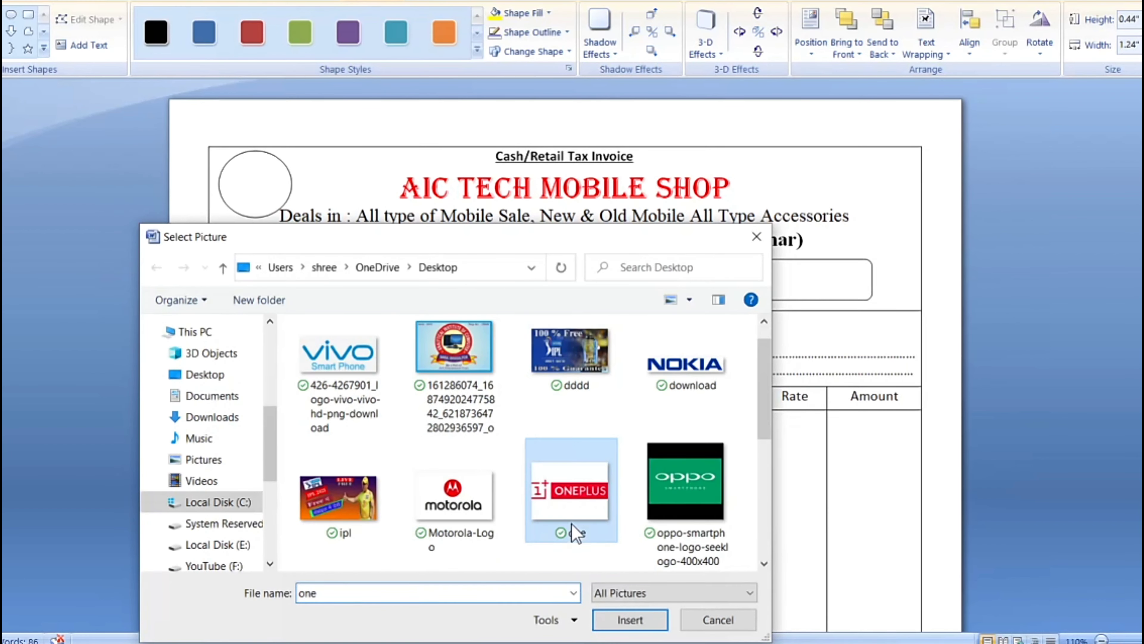
left_click(625, 618)
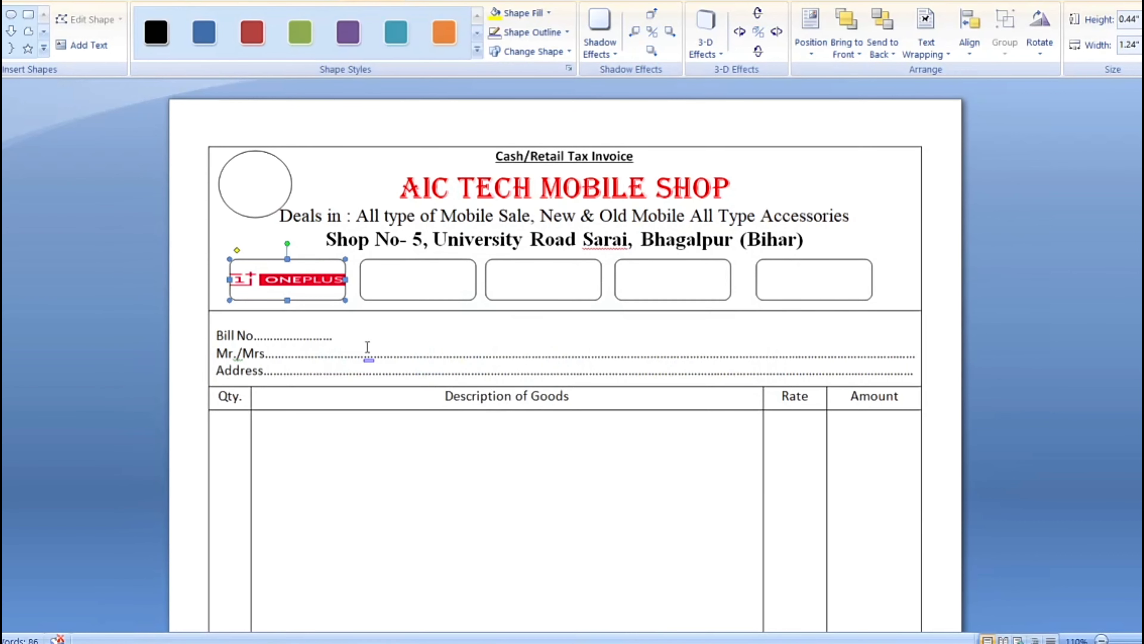
Step: Fill the second rounded box with the Motorola logo picture
left_click(440, 276)
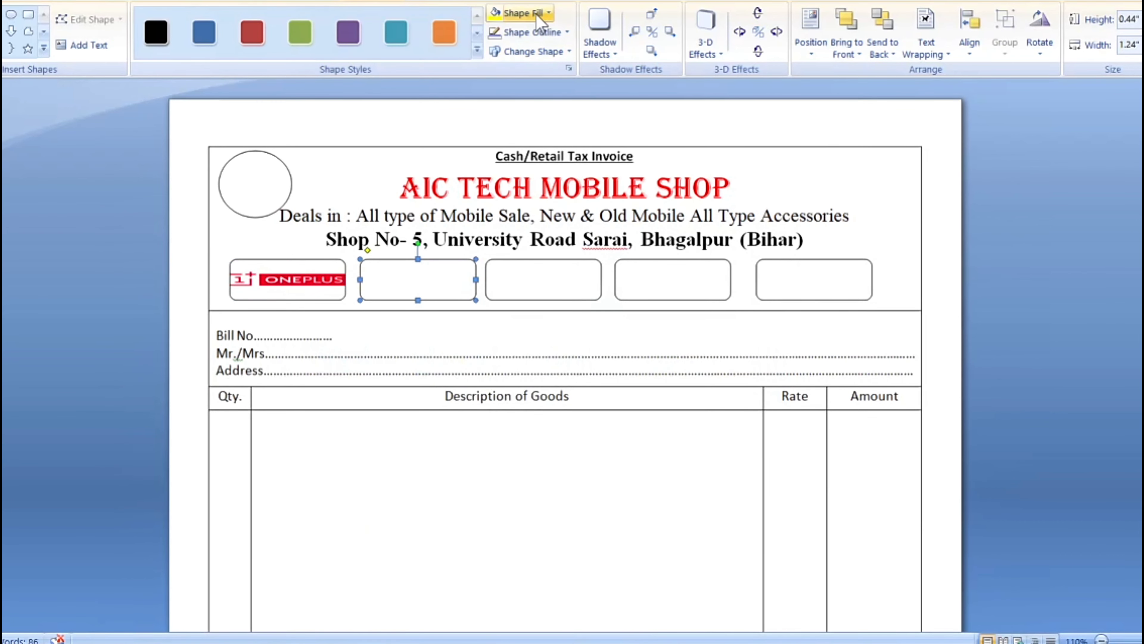
left_click(548, 13)
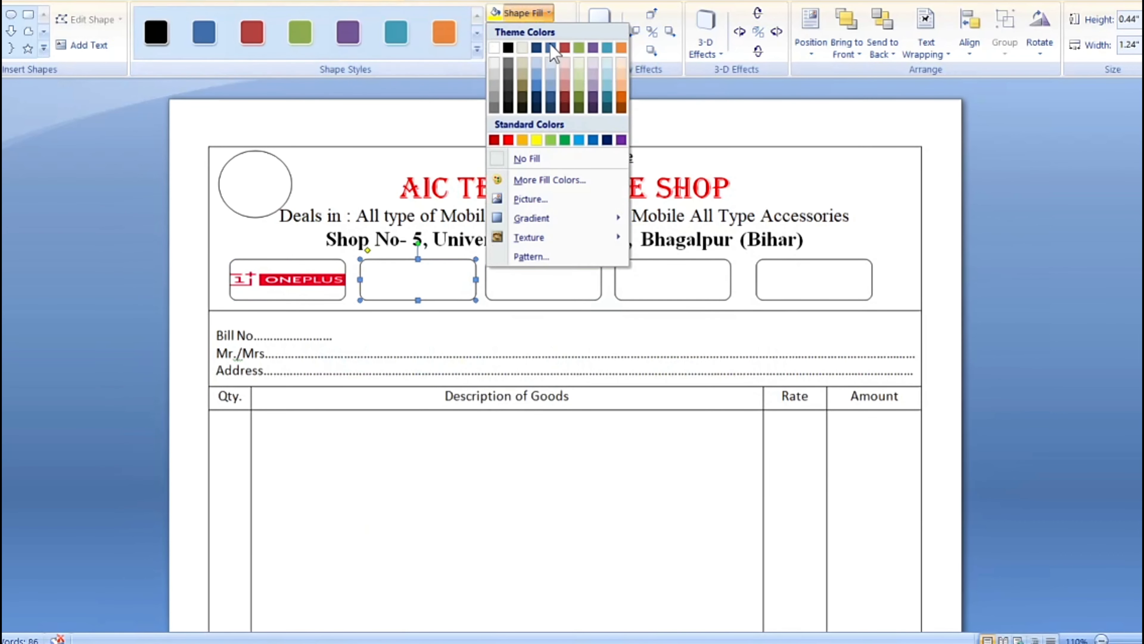
left_click(531, 199)
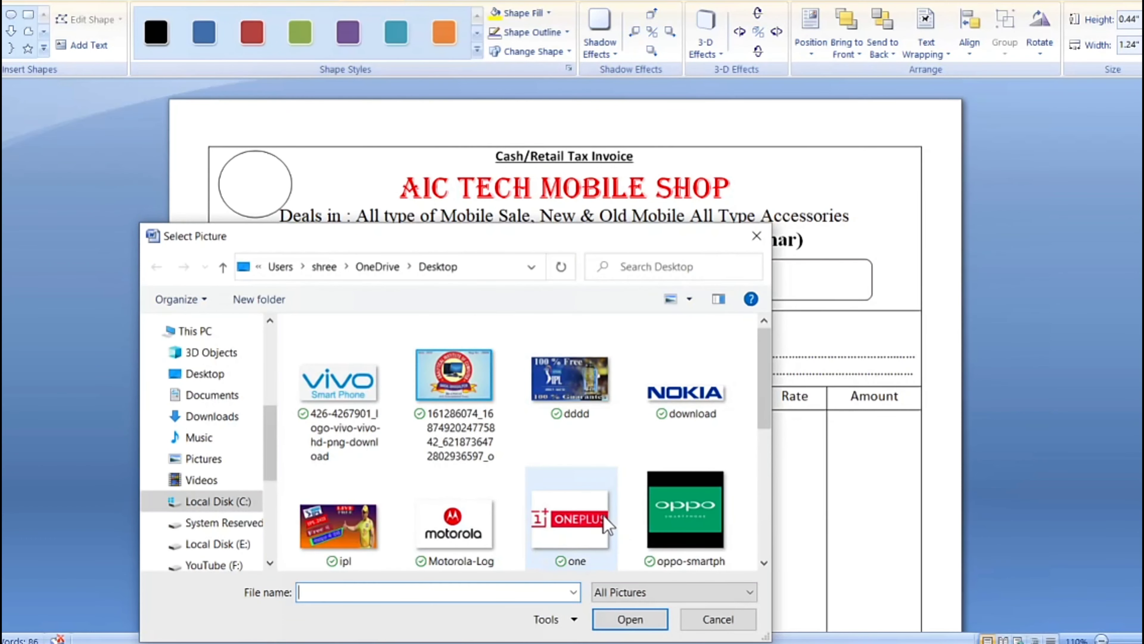
left_click(500, 516)
left_click(641, 619)
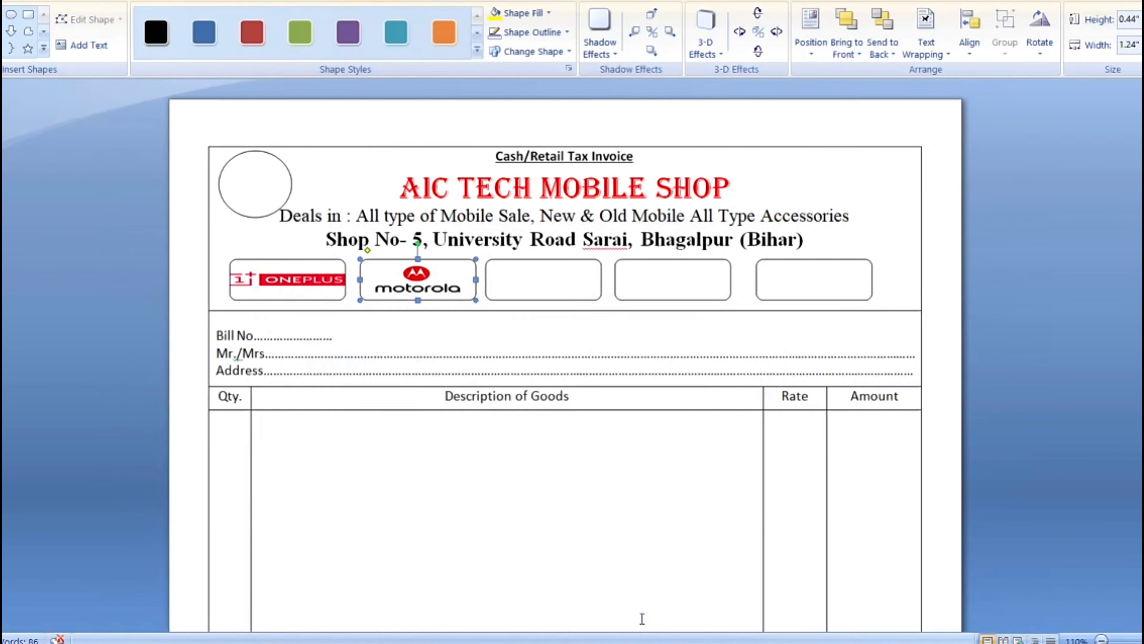
Step: Fill the third rounded box with the Oppo logo picture
left_click(538, 272)
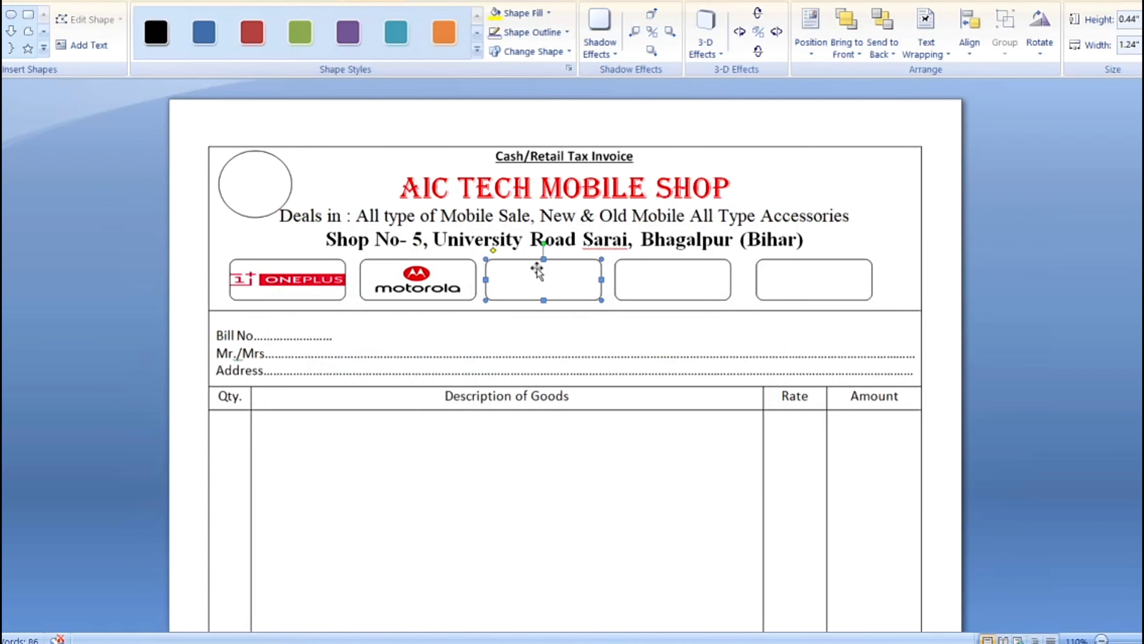
left_click(545, 12)
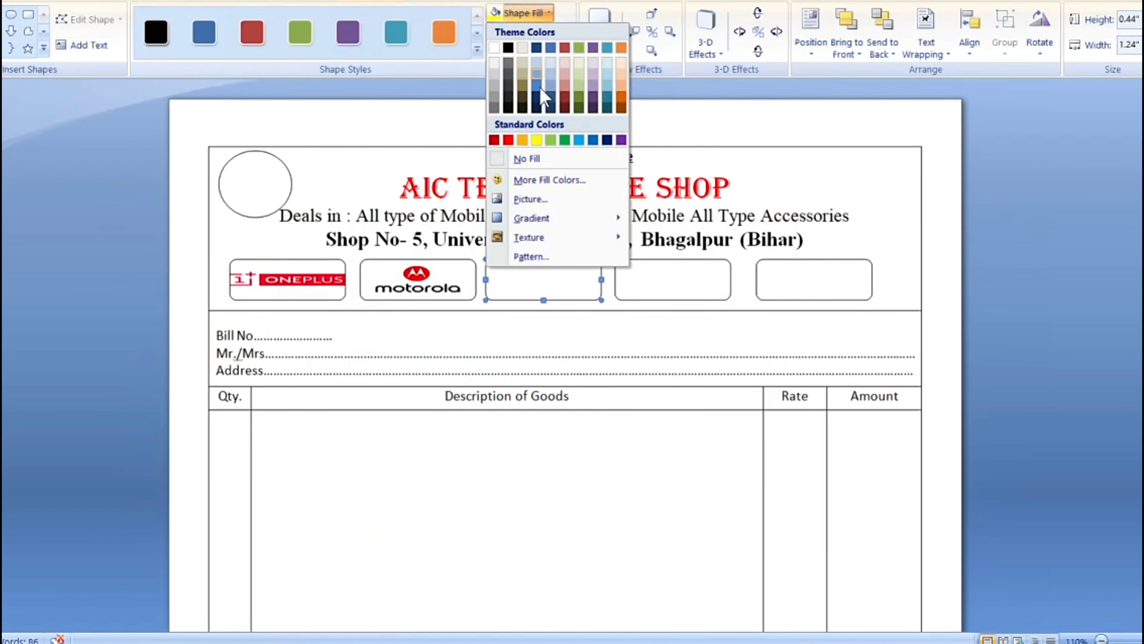
left_click(538, 202)
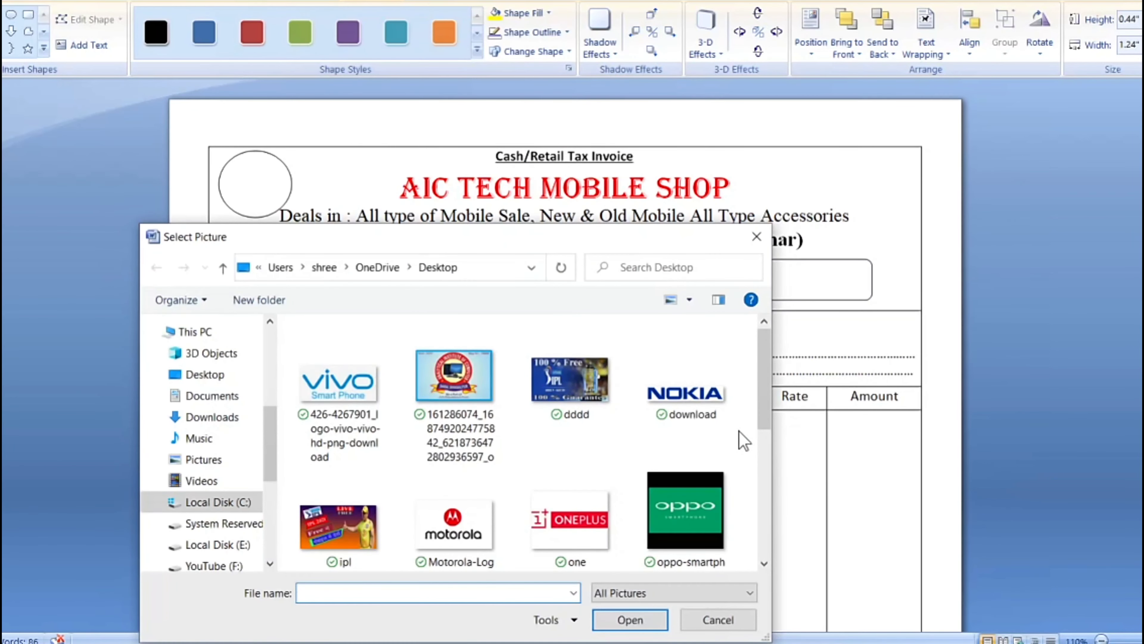
scroll(763, 379, "down", 2)
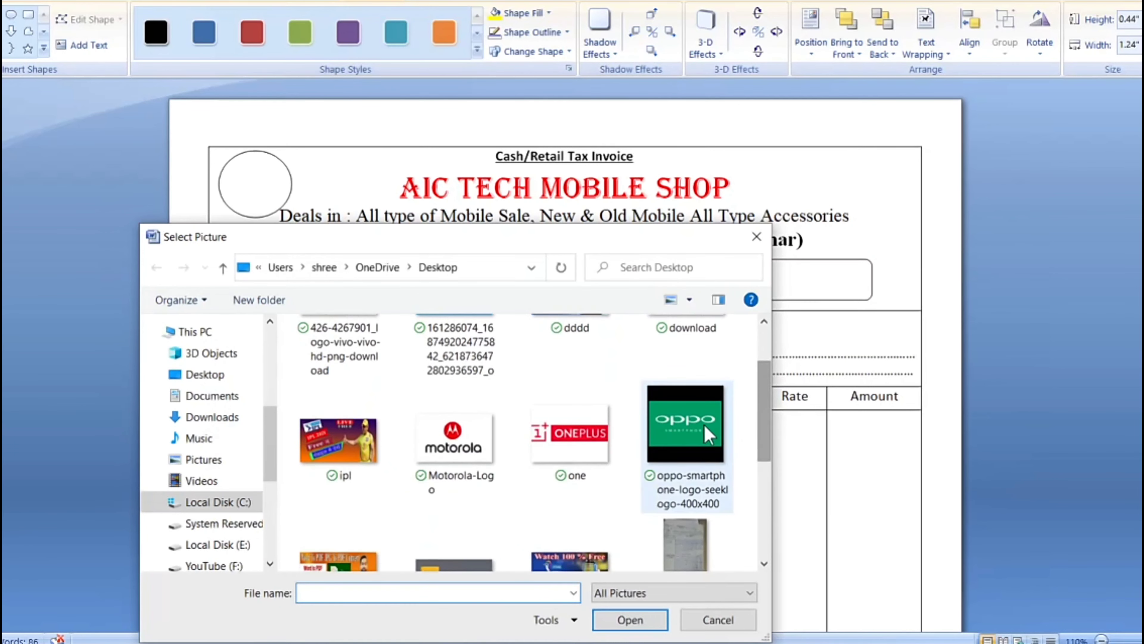
left_click(709, 435)
left_click(631, 620)
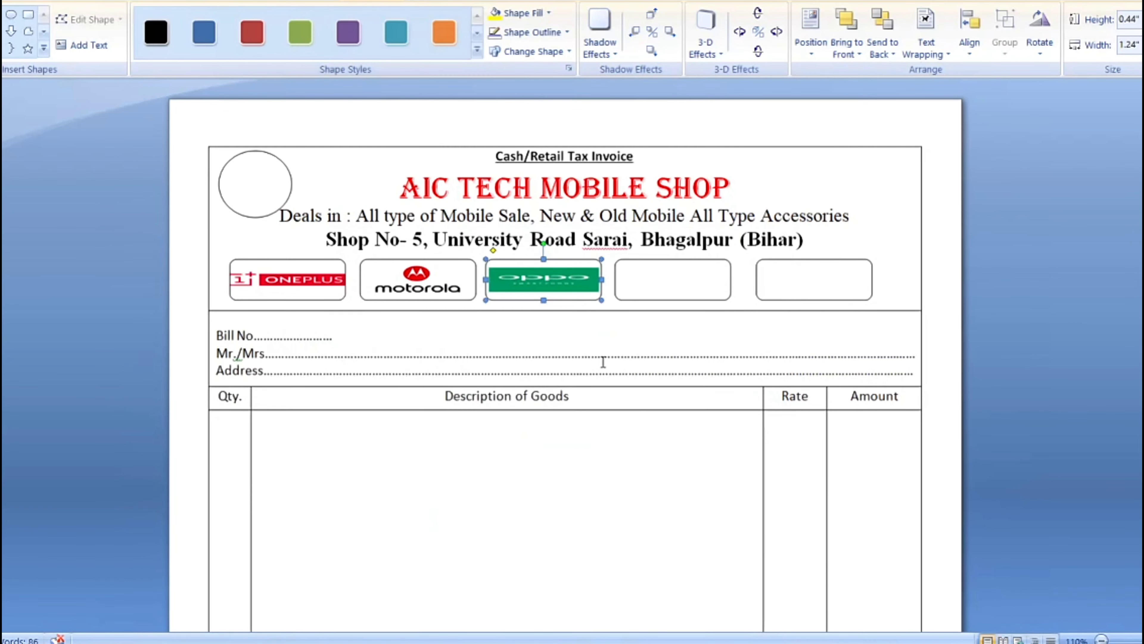
Step: Fill the fourth rounded box with the Realme logo picture
left_click(689, 287)
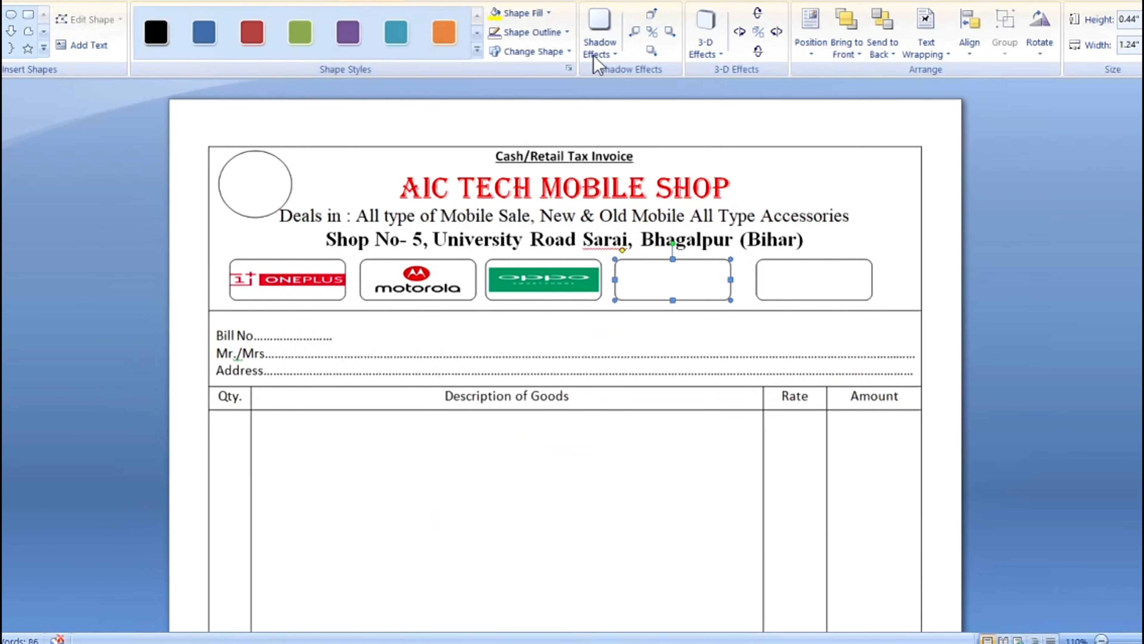
left_click(549, 13)
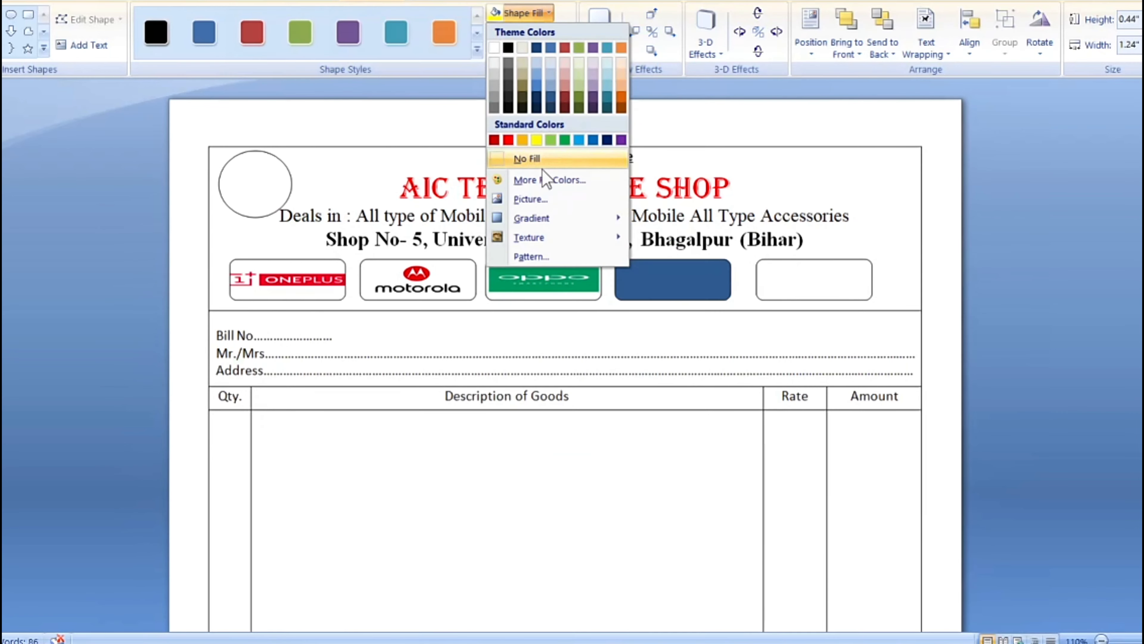
left_click(531, 199)
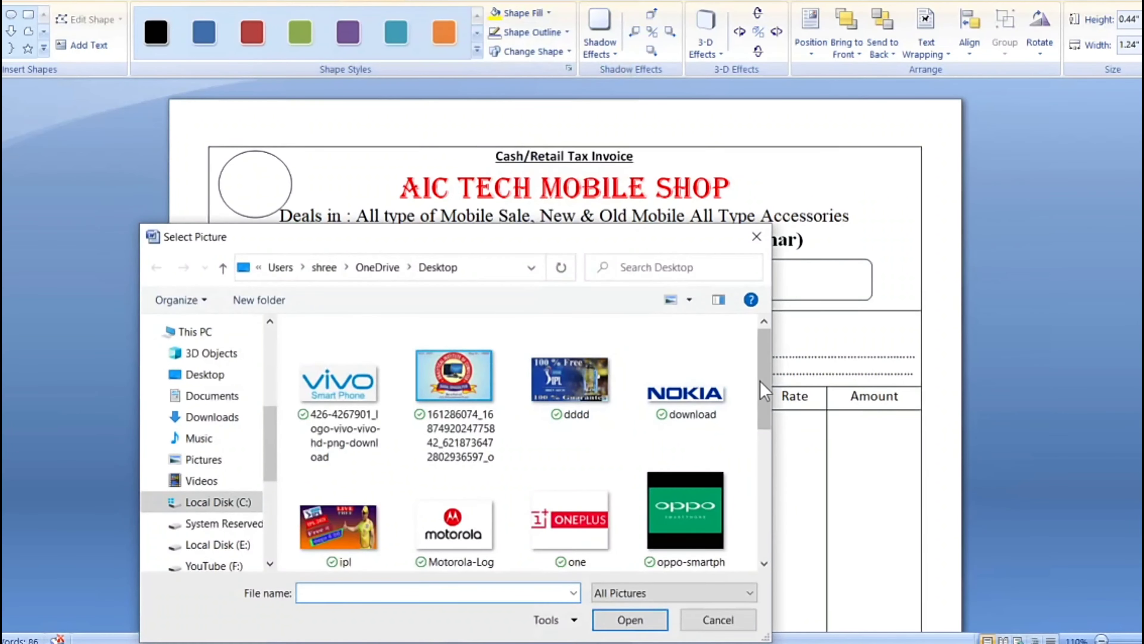
left_click_drag(765, 389, 768, 480)
left_click(455, 410)
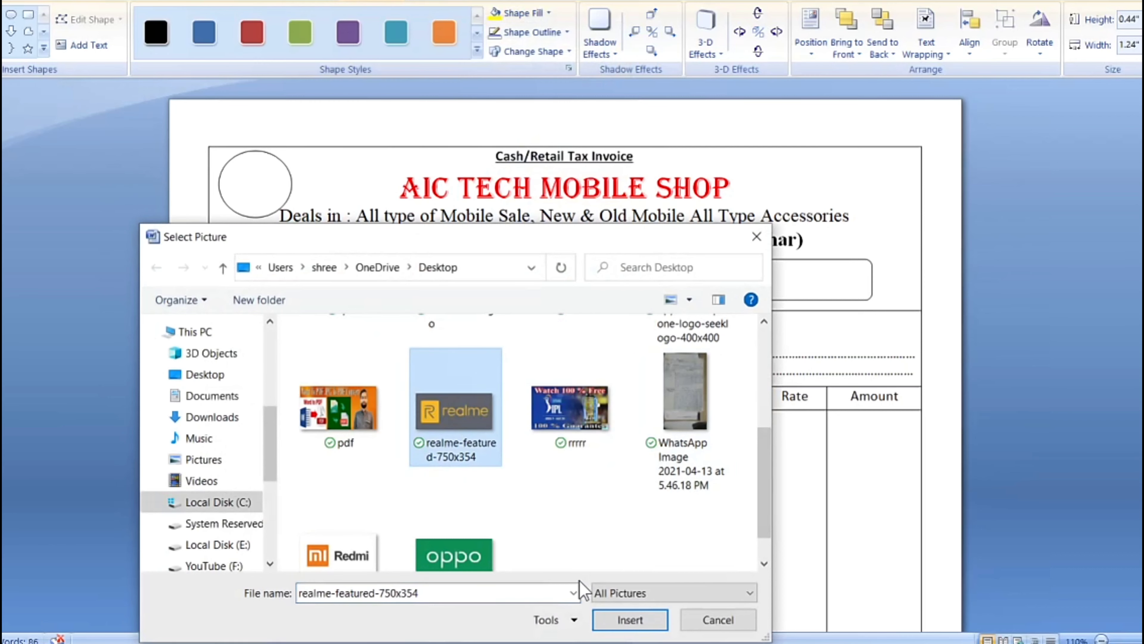
left_click(629, 621)
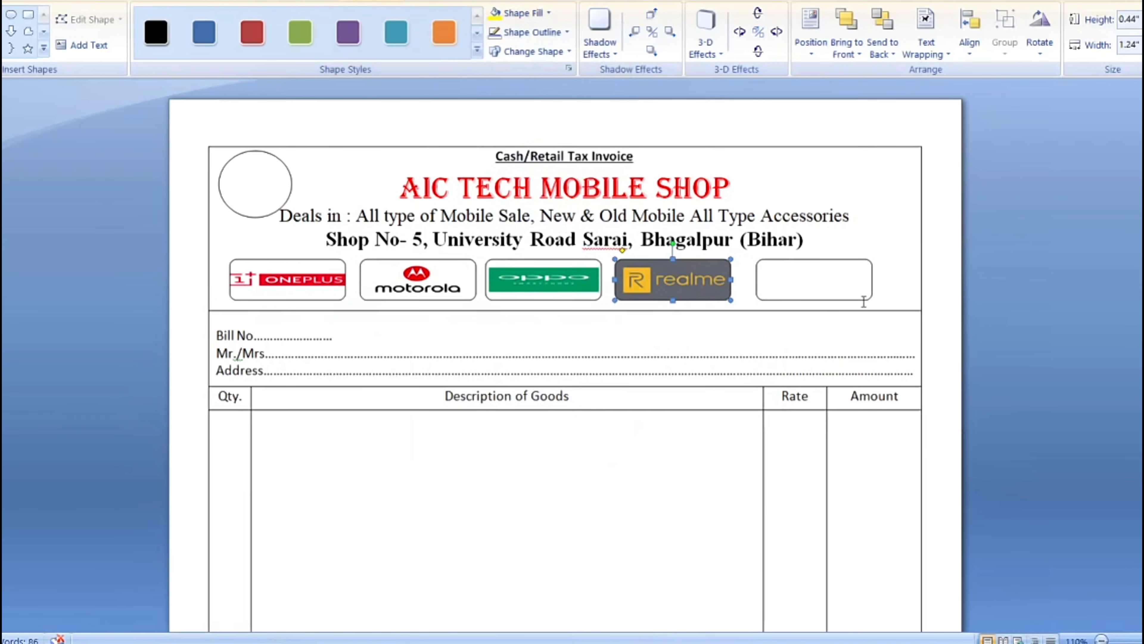
Step: Fill the last rounded box with the Xiaomi-redmi-logo picture
left_click(831, 277)
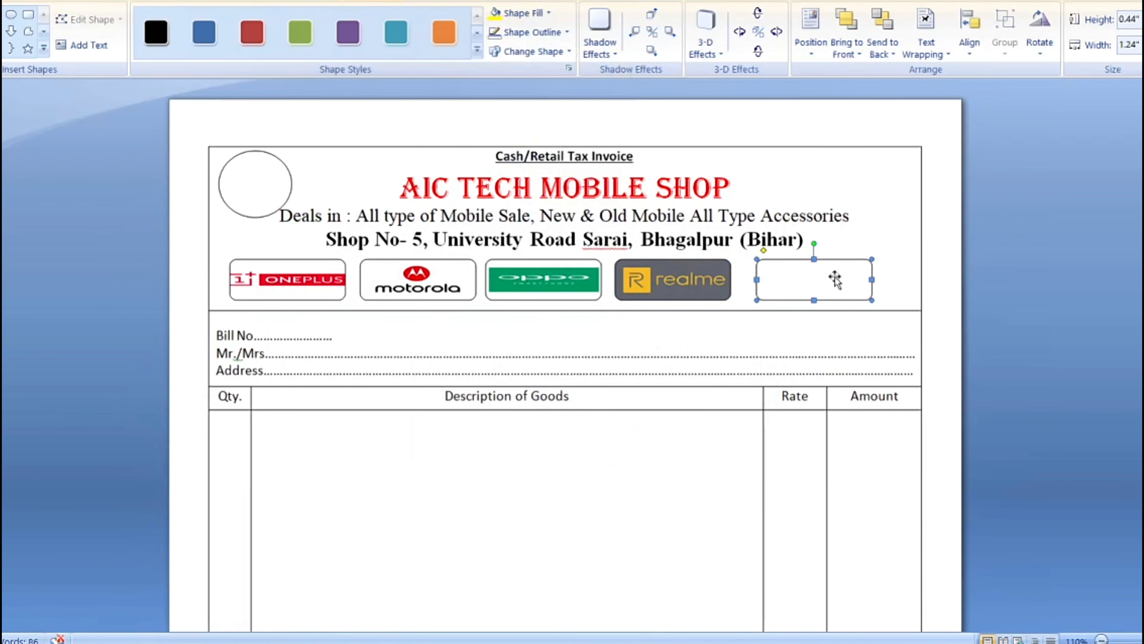
left_click(537, 14)
left_click(531, 196)
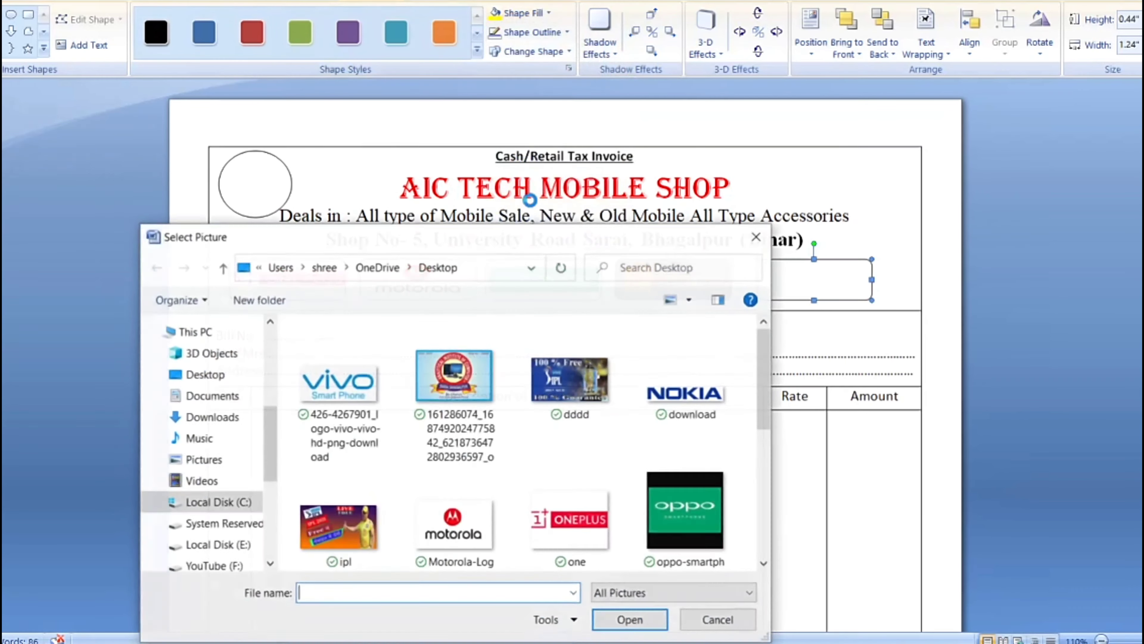
scroll(752, 490, "down", 2)
scroll(752, 489, "down", 2)
scroll(752, 490, "down", 2)
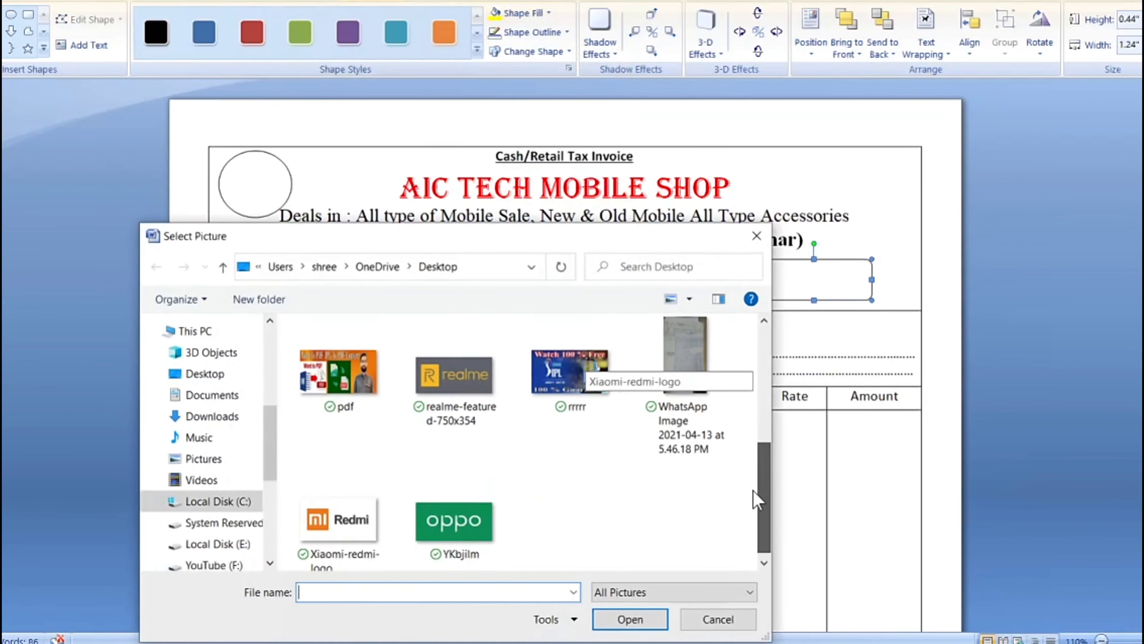
left_click(339, 513)
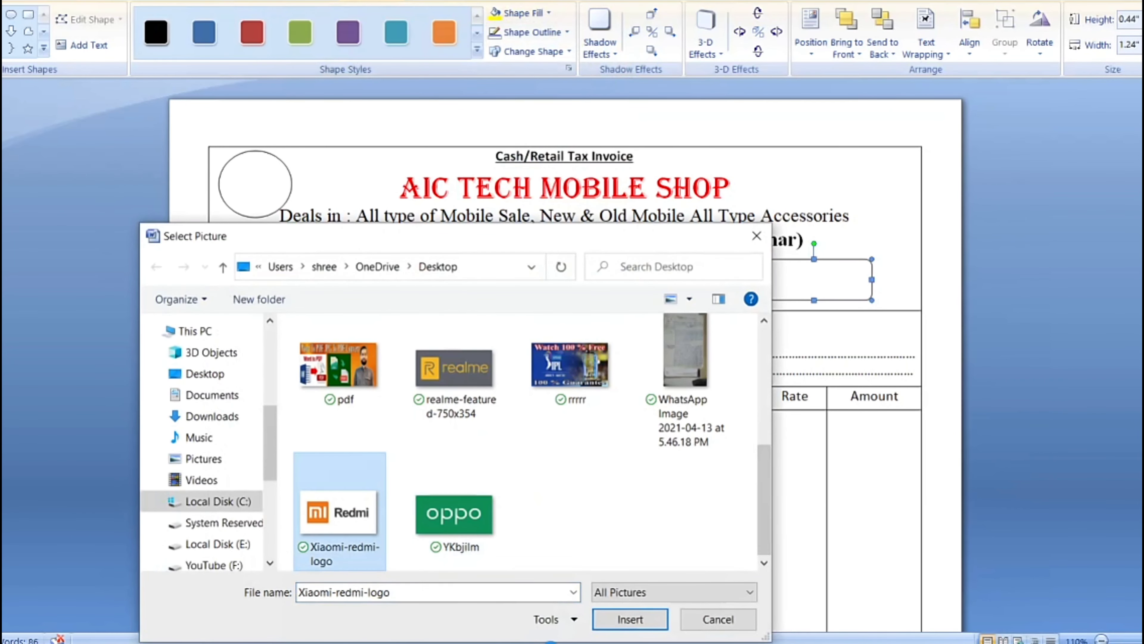
left_click(622, 623)
left_click(898, 216)
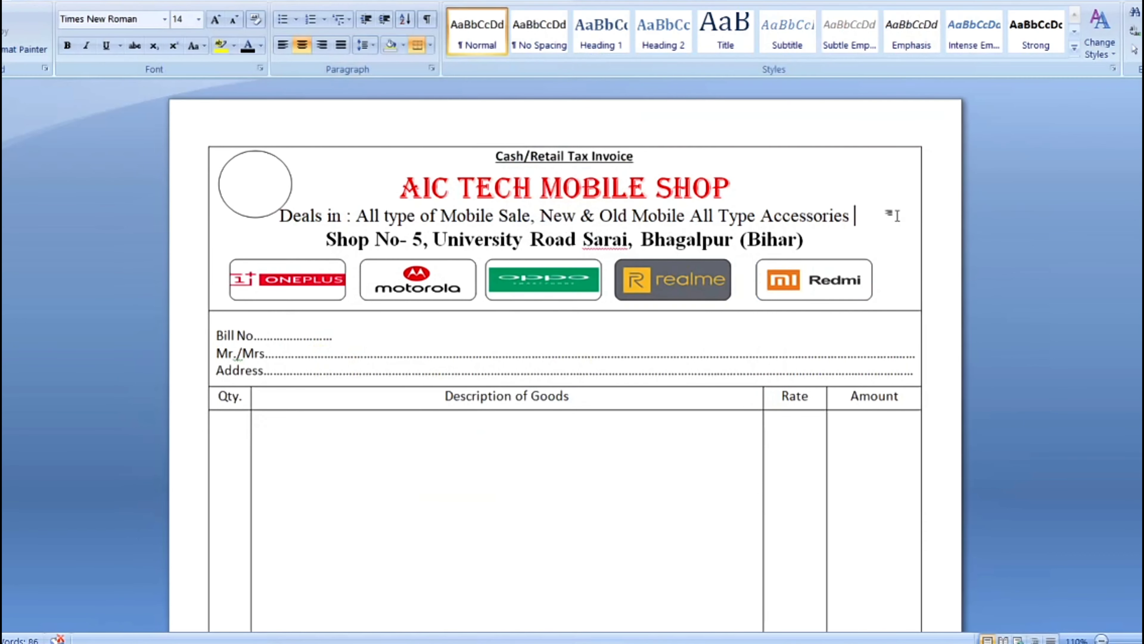
Step: Select all five logo boxes (OnePlus, Motorola, Oppo, Realme, Redmi) and set them to No Outline
left_click(286, 259)
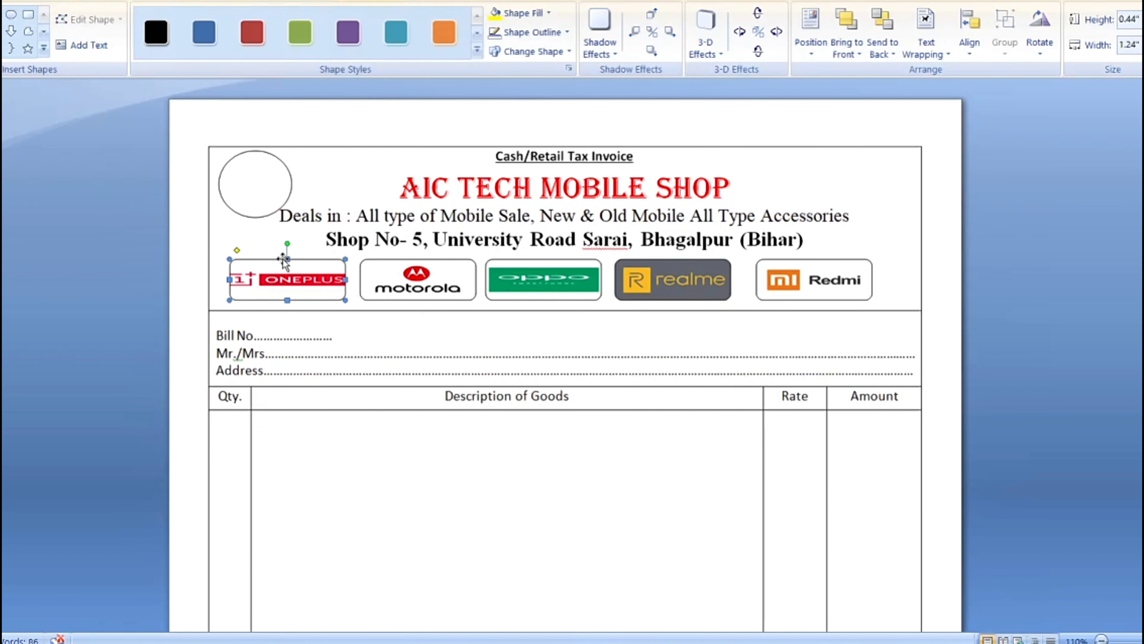
left_click(563, 32)
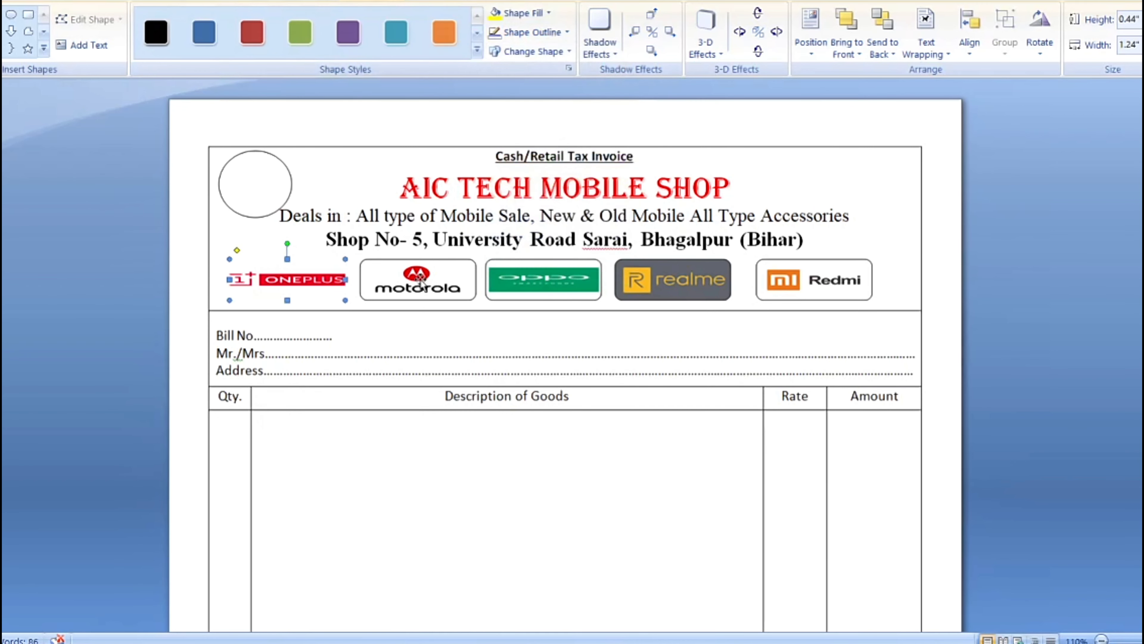
left_click(447, 277, "shift")
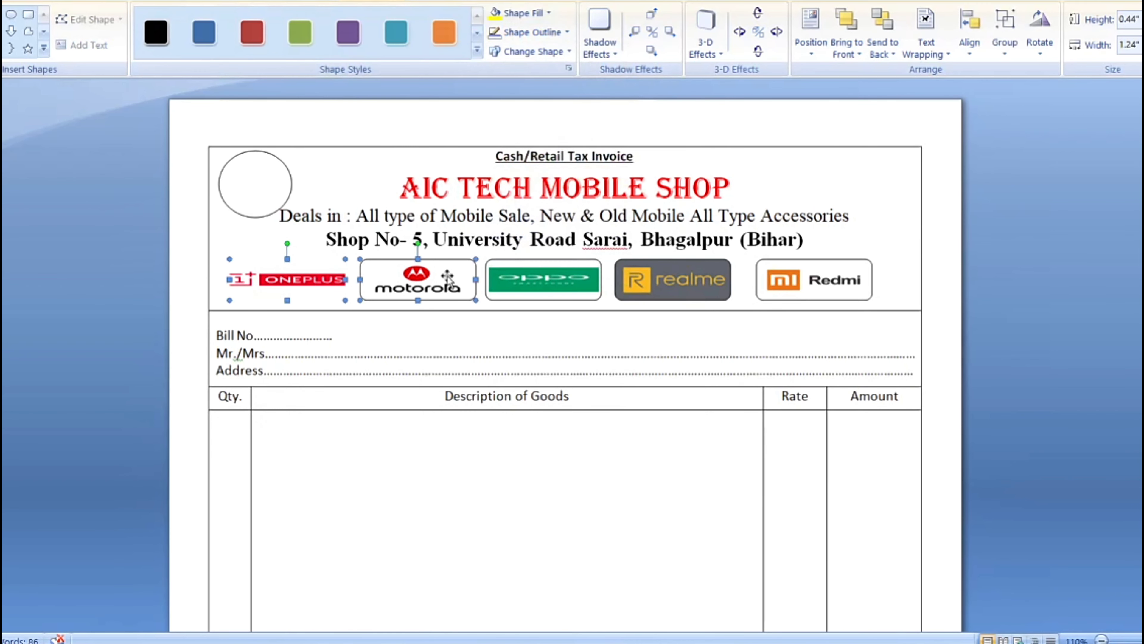
left_click(539, 288, "shift")
left_click(712, 295, "shift")
left_click(804, 300, "shift")
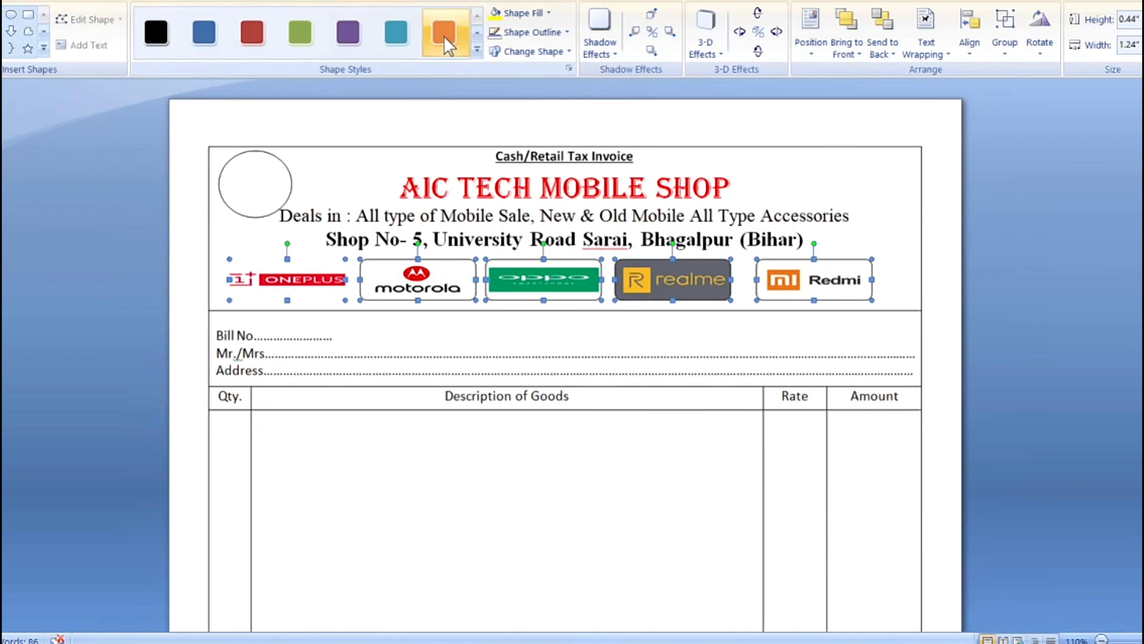
left_click(559, 34)
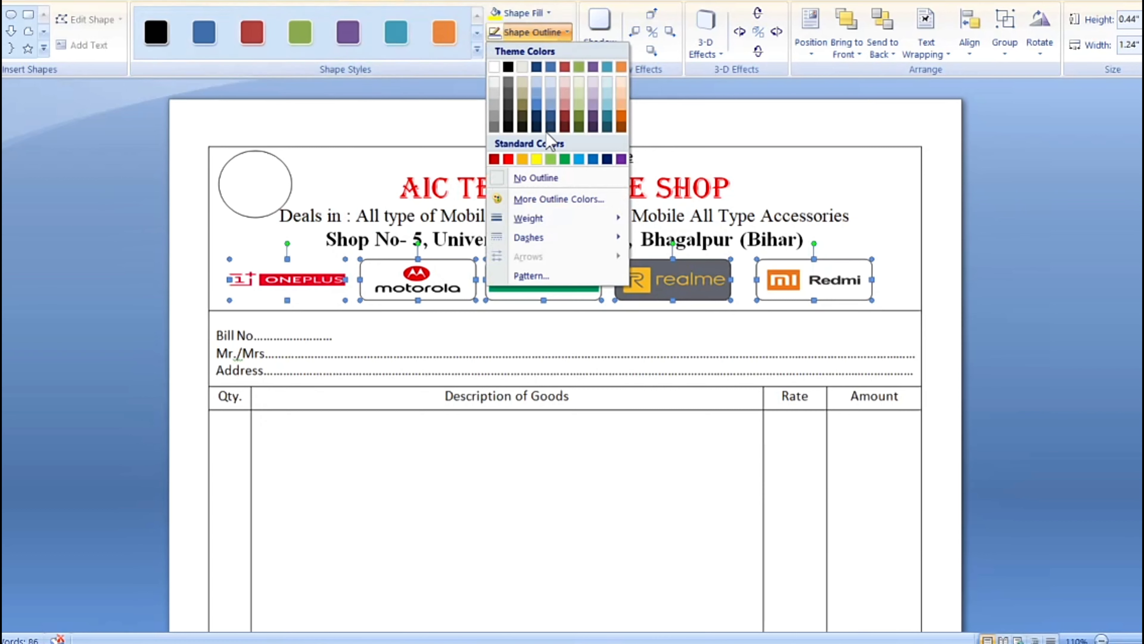
left_click(535, 180)
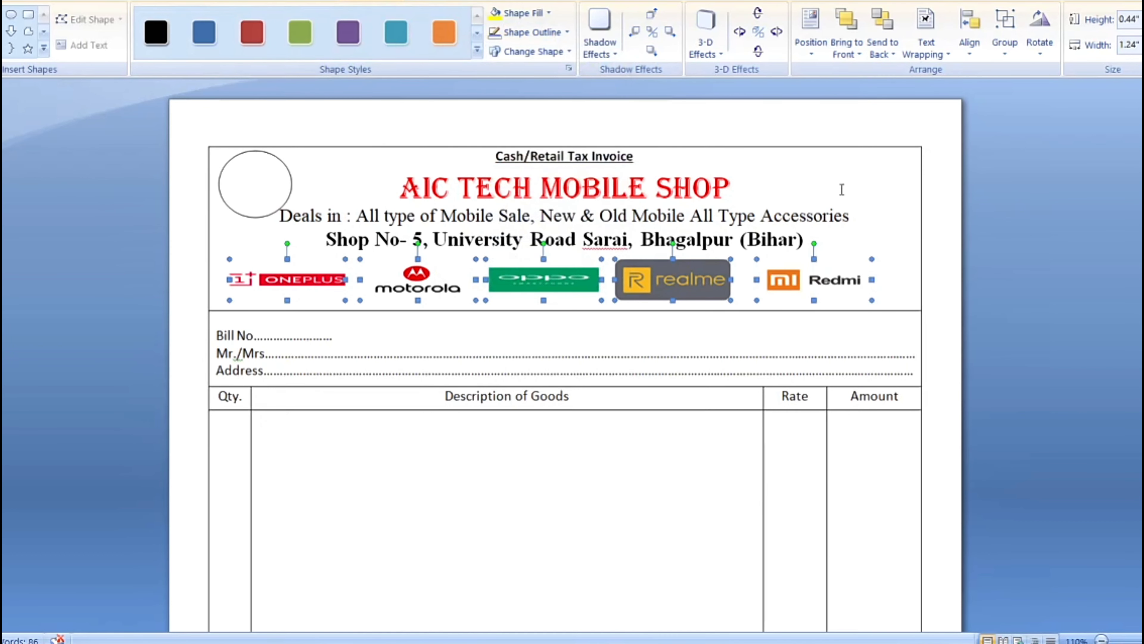
left_click(850, 178)
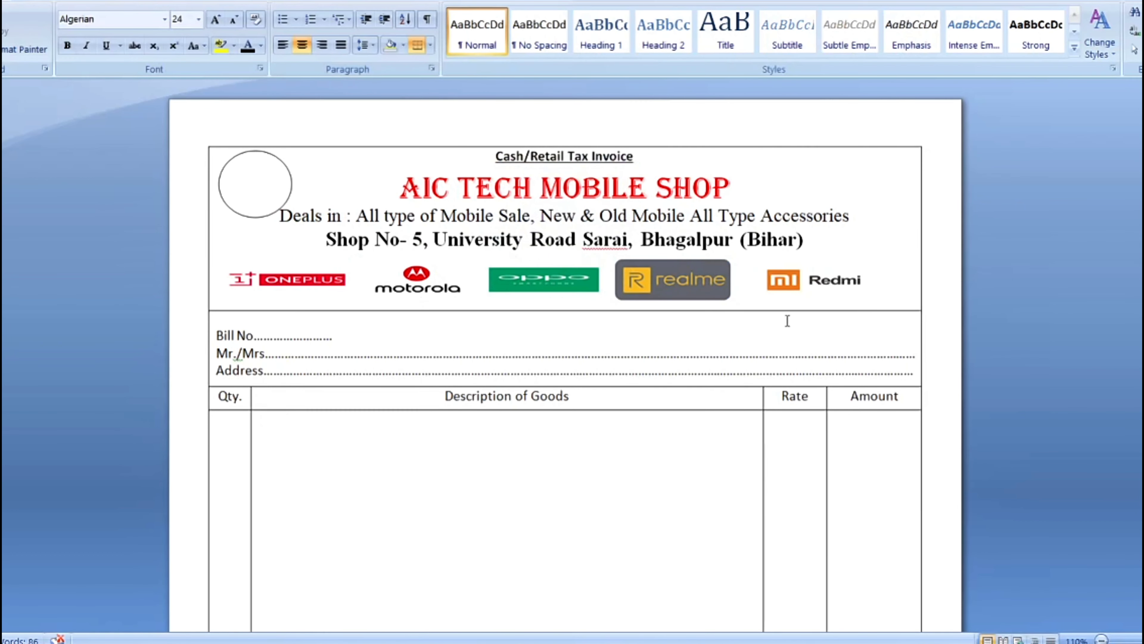
Step: Shorten the top-left circle slightly and fill it with the shop logo picture
left_click(268, 173)
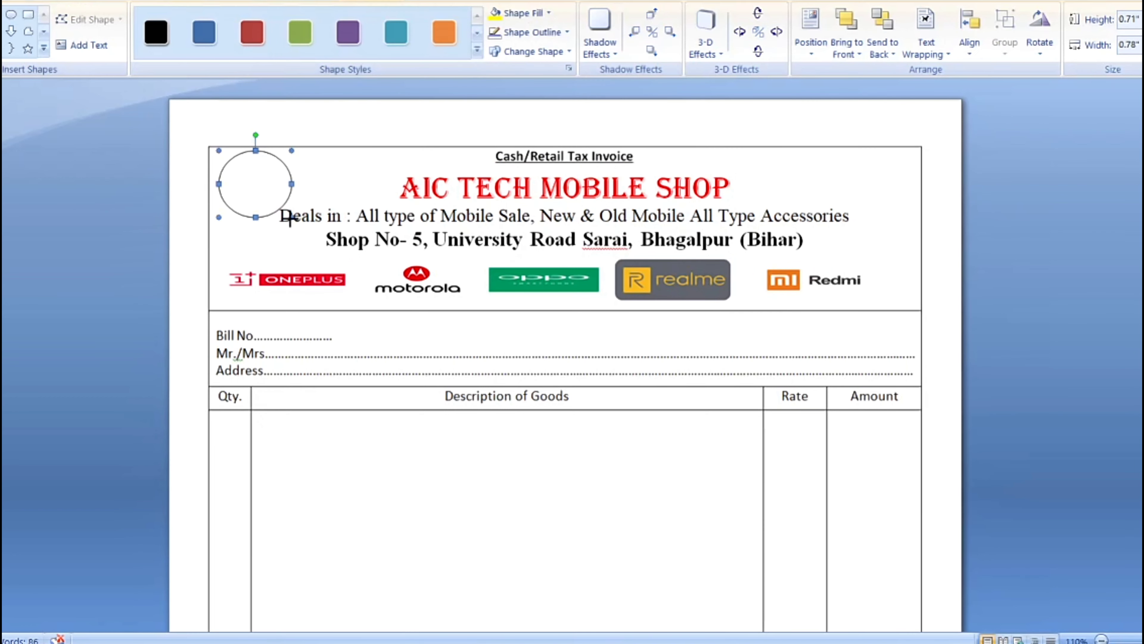
left_click_drag(291, 218, 291, 212)
right_click(261, 180)
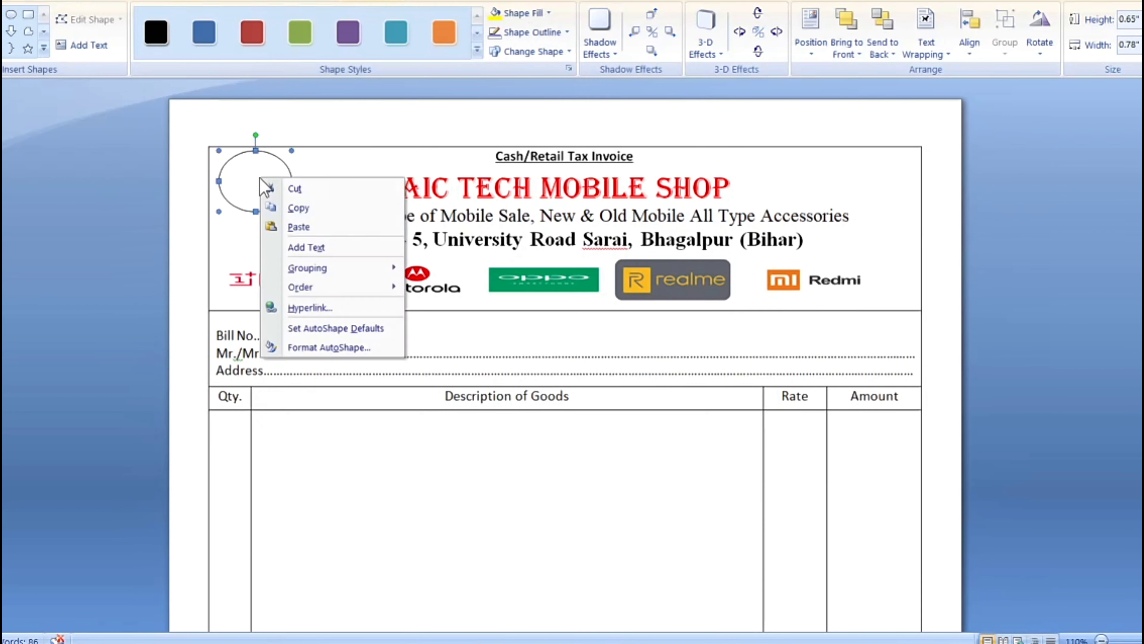
left_click(252, 183)
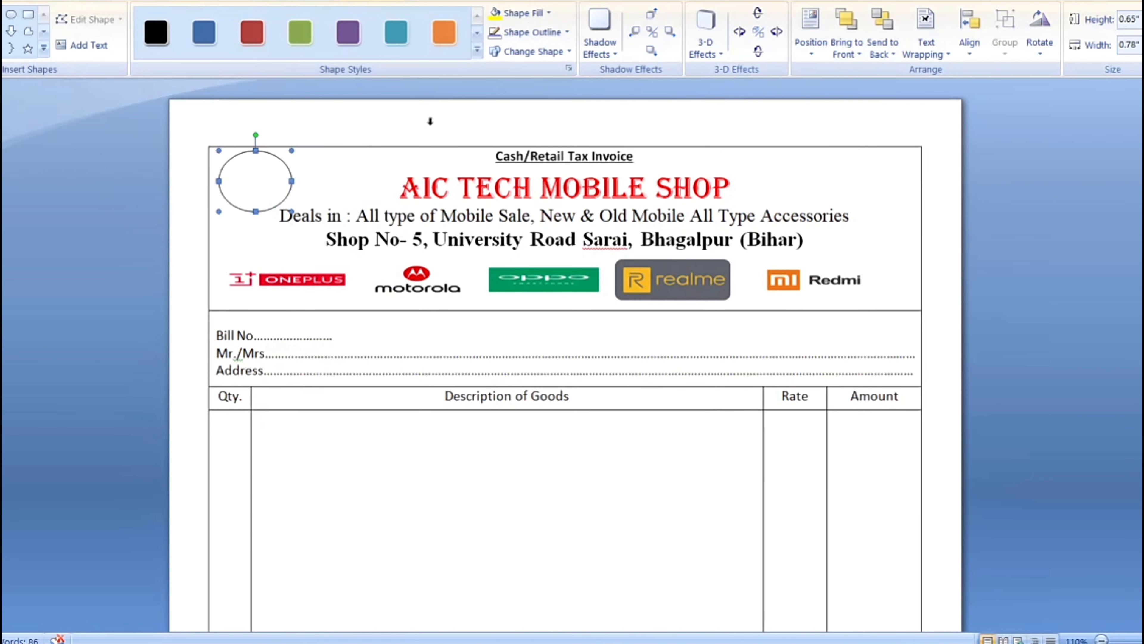
left_click(550, 13)
left_click(537, 197)
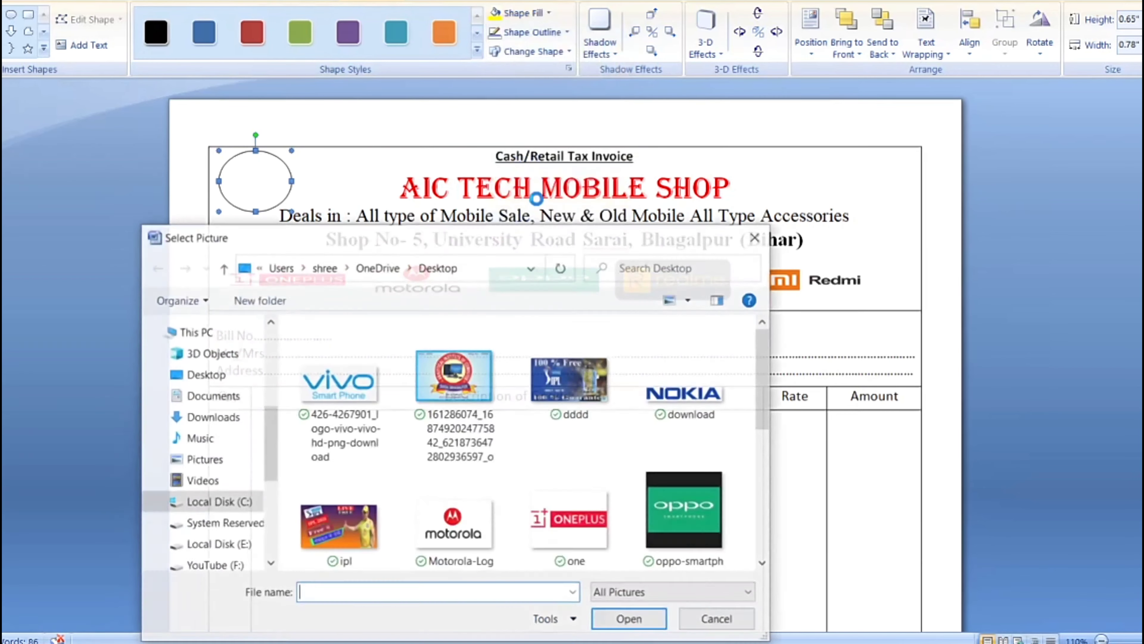
left_click(468, 397)
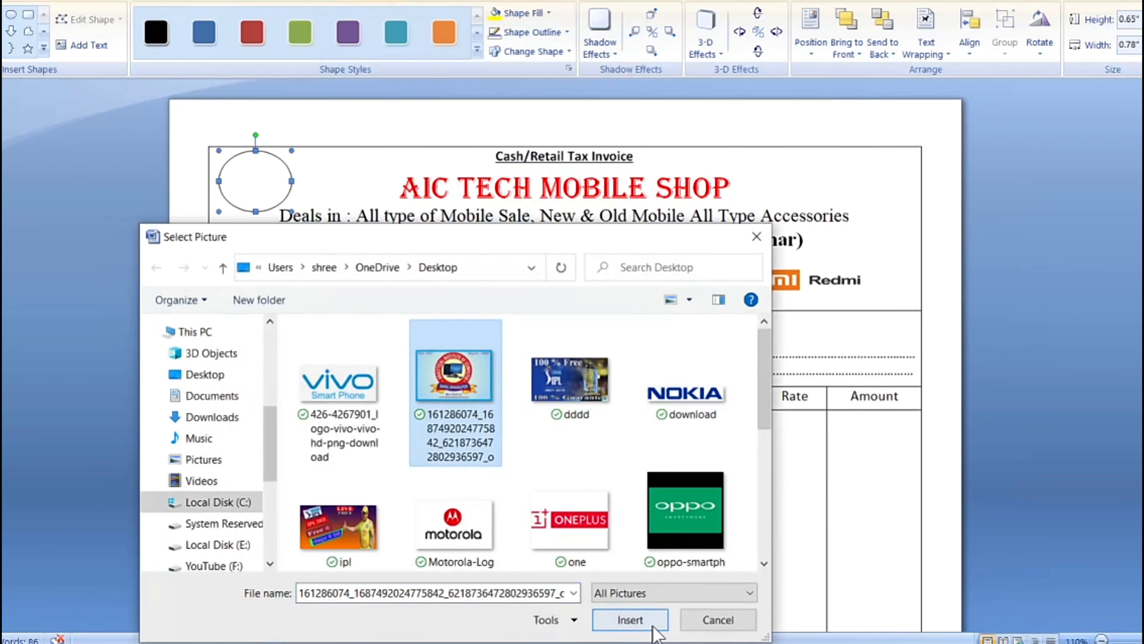
left_click(631, 620)
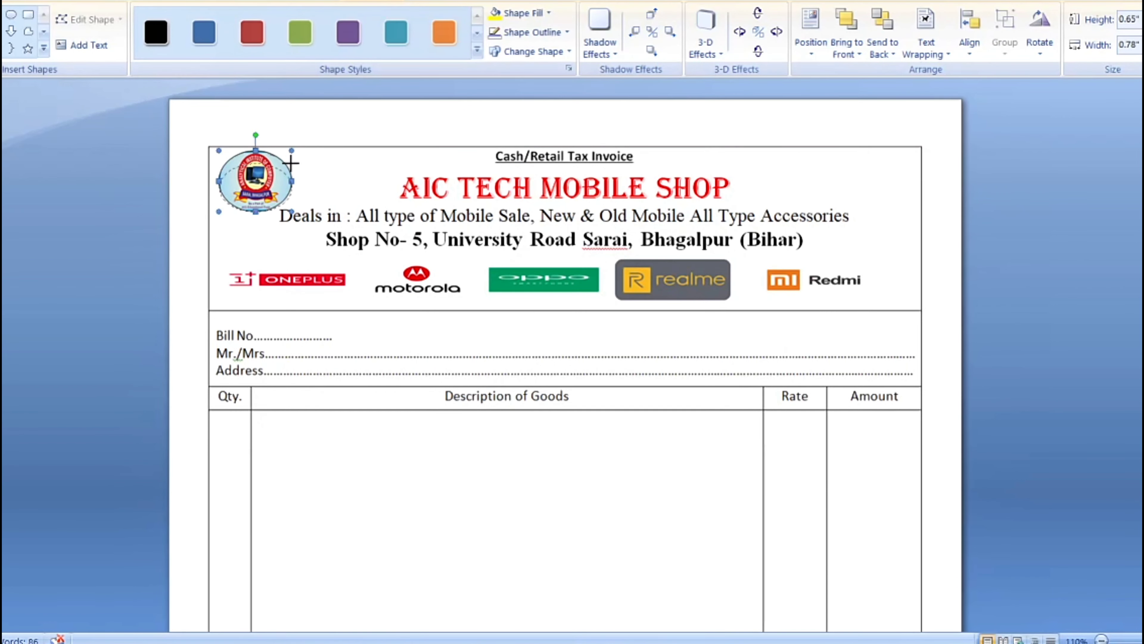
Step: Shrink the logo oval to 0.52" by 0.61" and move it into the corner
left_click_drag(292, 155, 272, 187)
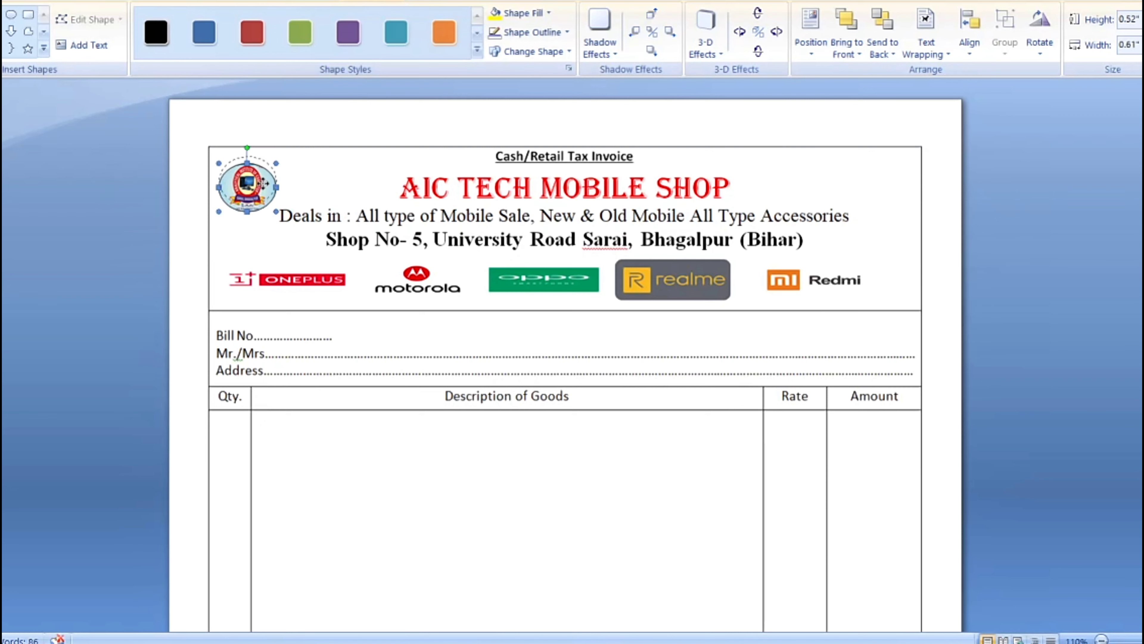
left_click_drag(263, 187, 281, 208)
left_click(329, 190)
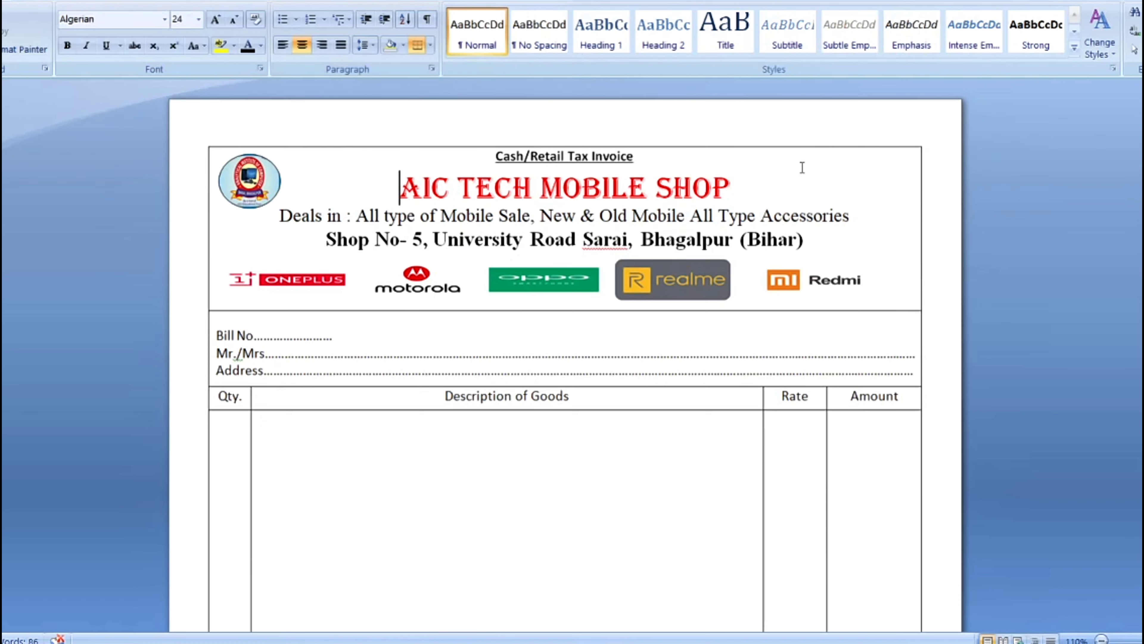
Step: Draw a rectangle text box at the top-right of the invoice header
left_click(45, 2)
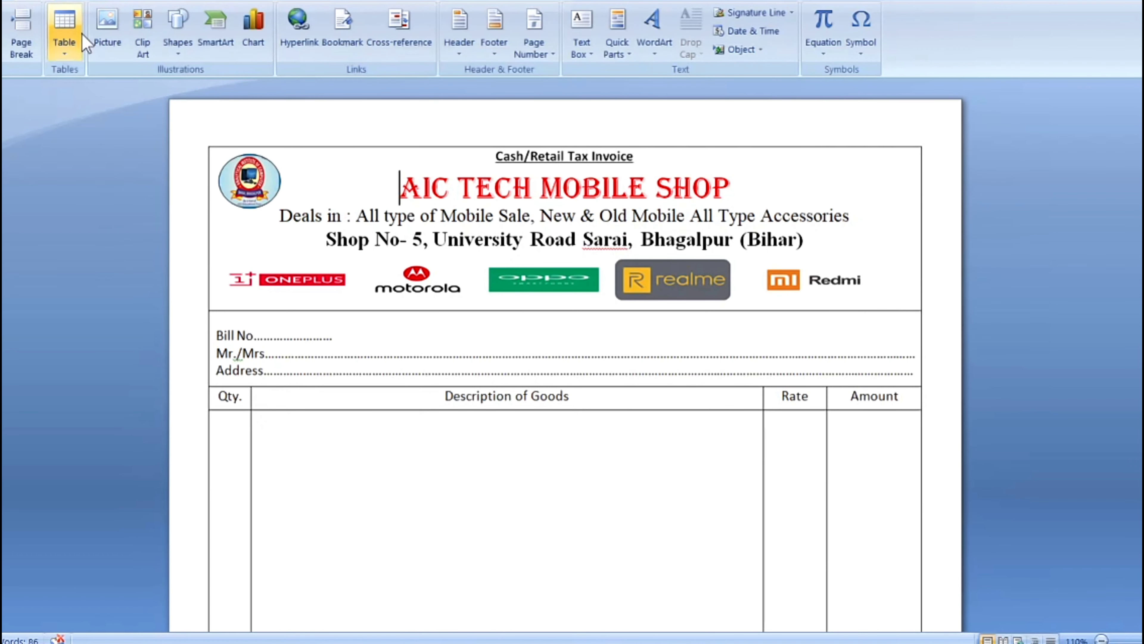
left_click(178, 32)
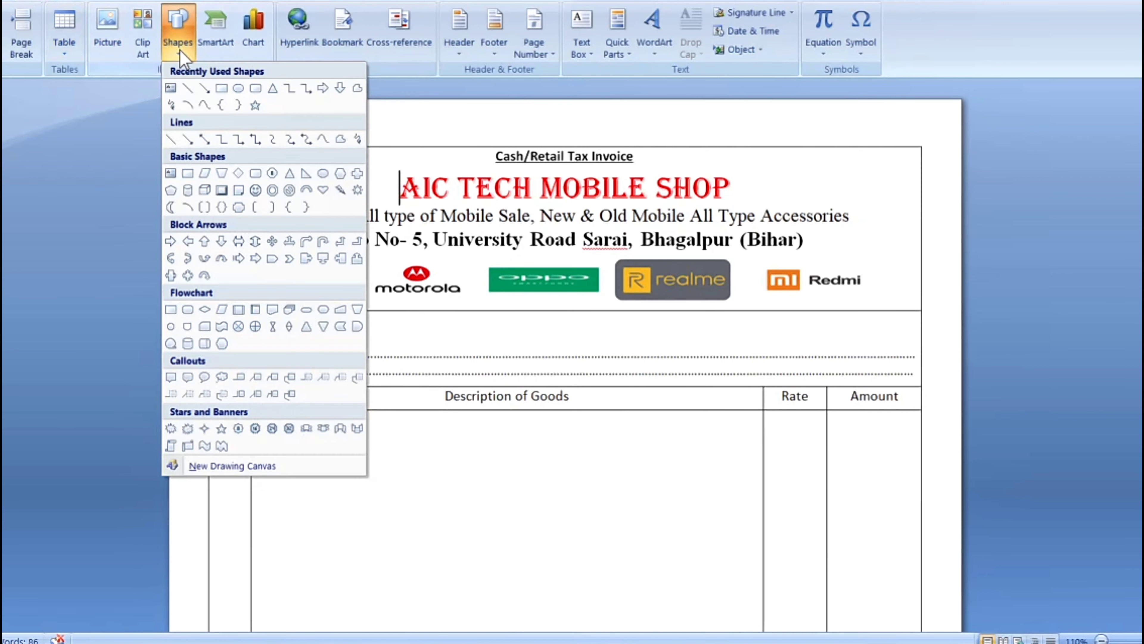
left_click(222, 89)
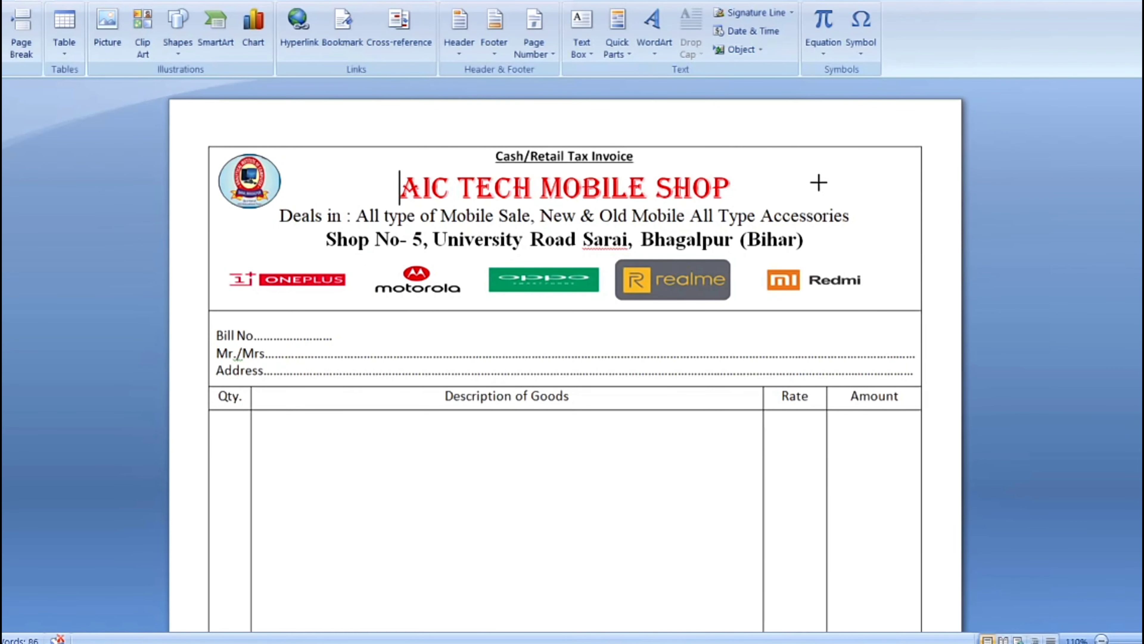
left_click_drag(793, 163, 915, 198)
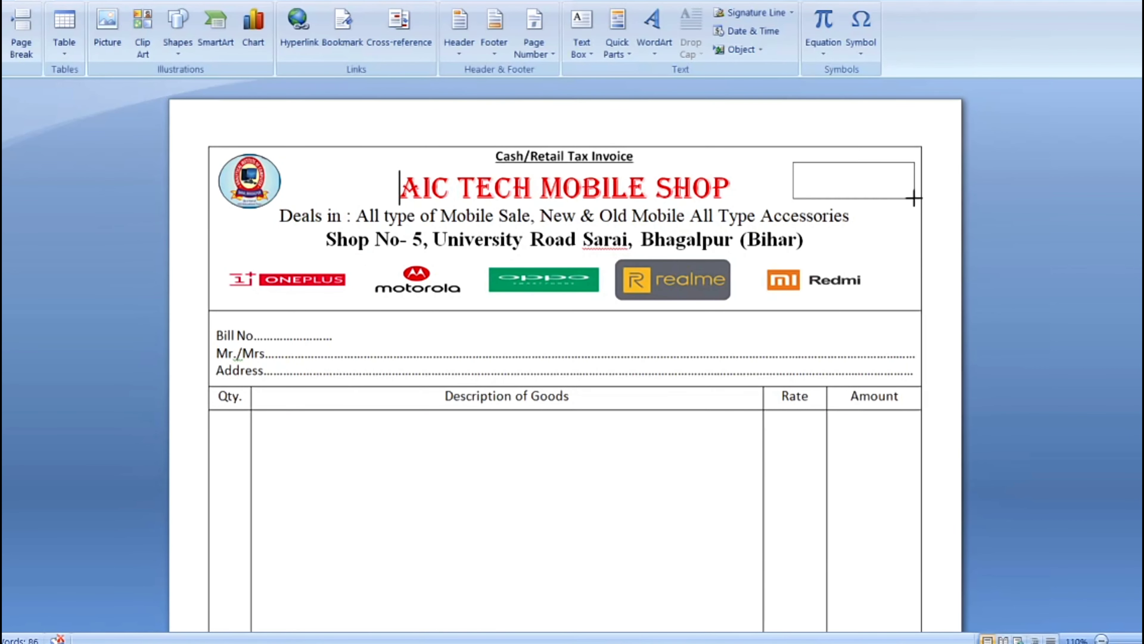
right_click(831, 178)
left_click(872, 249)
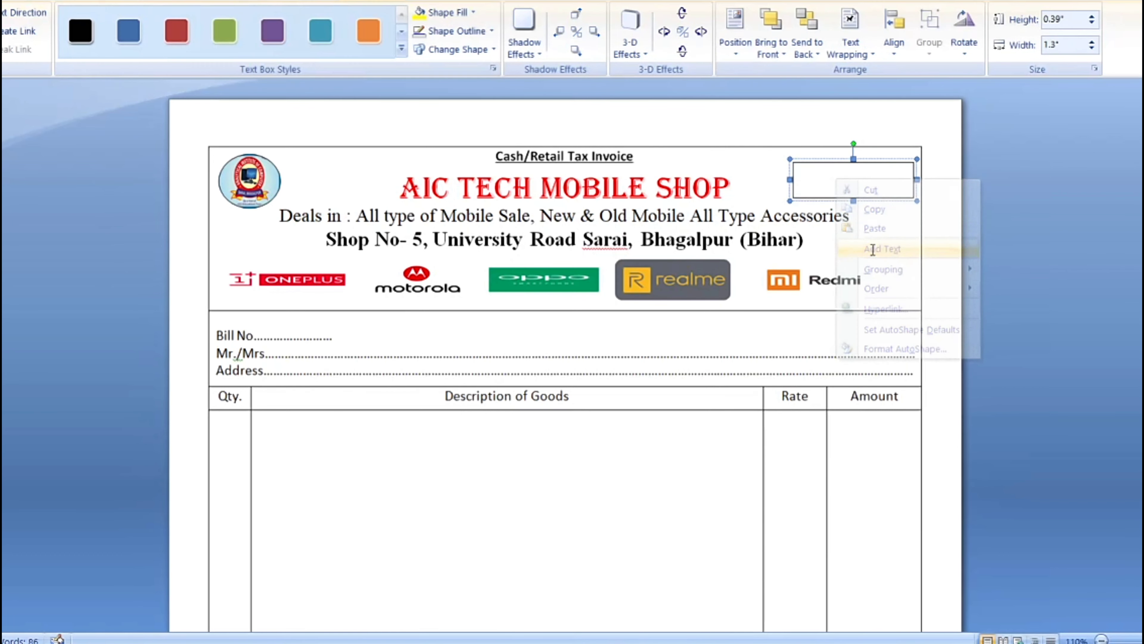
Step: Type 'Mob:-' followed by the shop's mobile number and widen the box to one line
type("m")
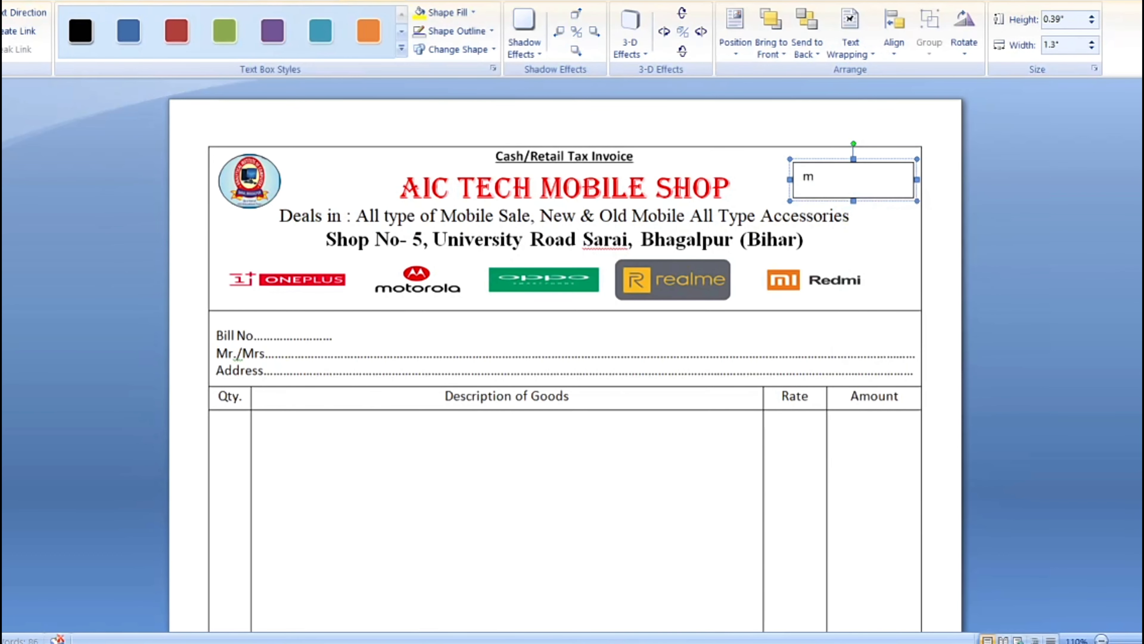
key("BackSpace")
key("BackSpace")
type("ob")
key("BackSpace")
type(":- ")
type("99319")
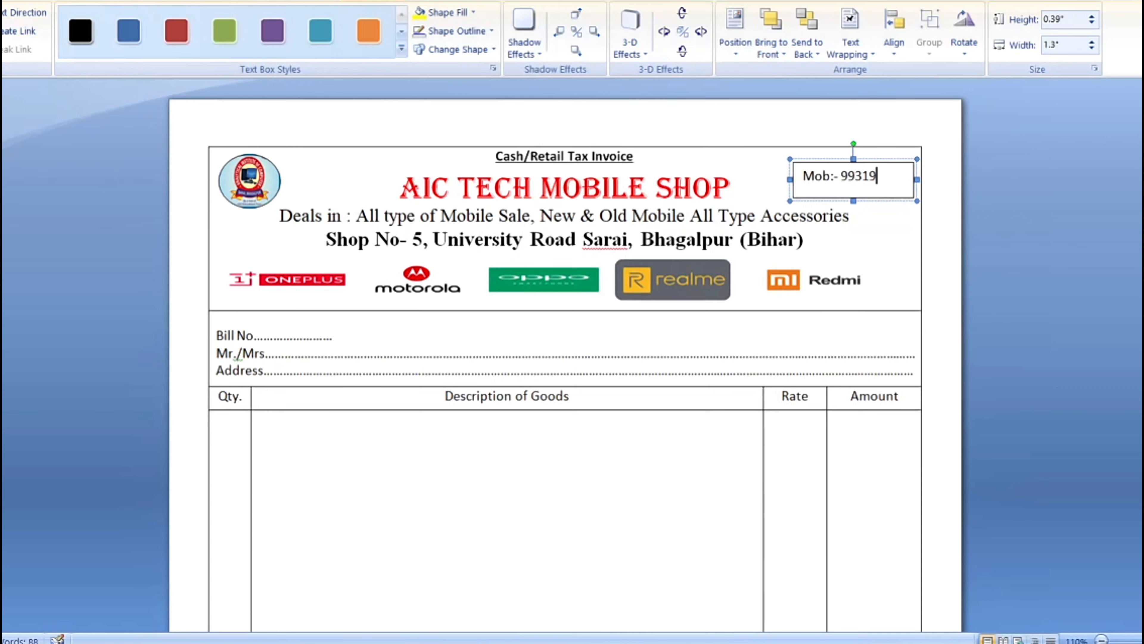
type("1991")
left_click_drag(790, 179, 750, 179)
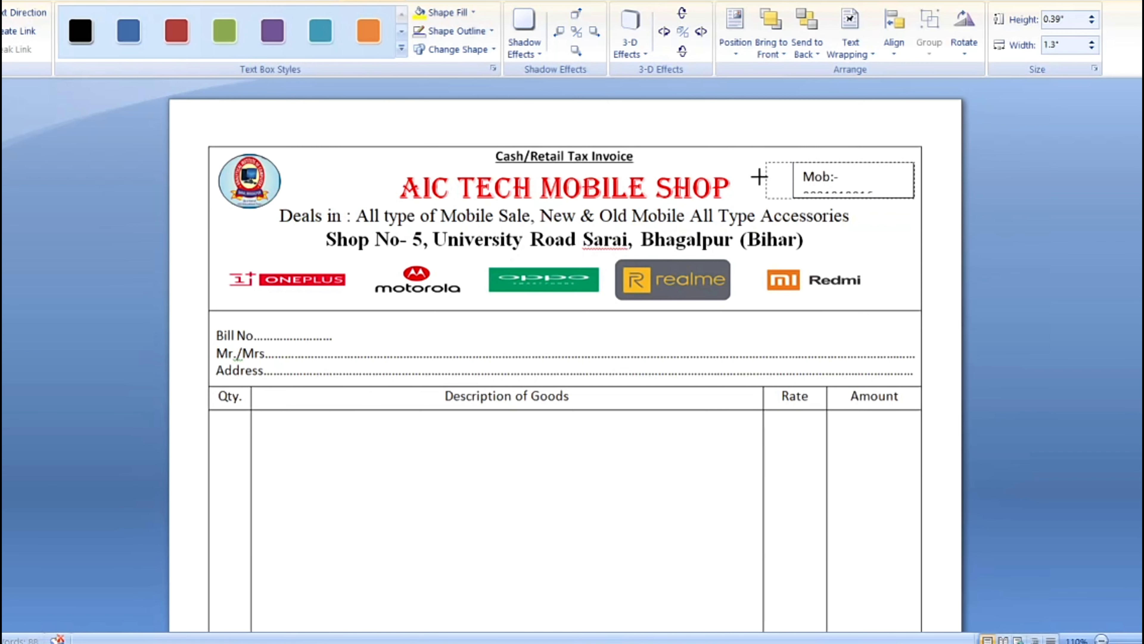
Step: Set the Mob:- box to No Outline, move it into the top-right corner and narrow it to 1.74"
left_click_drag(874, 175, 761, 176)
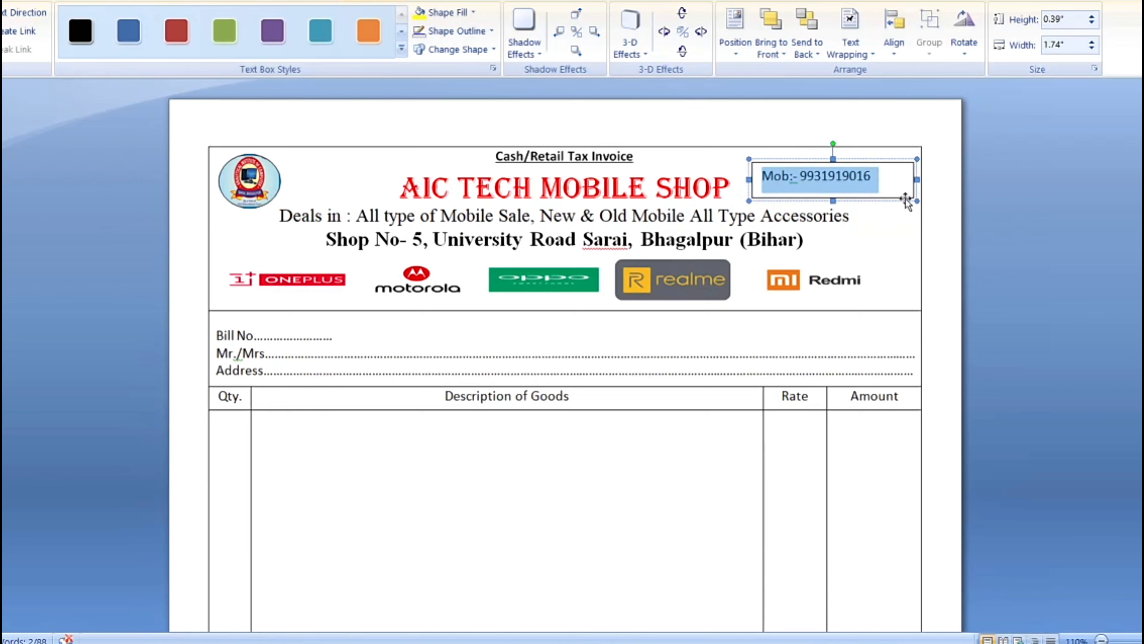
left_click(887, 163)
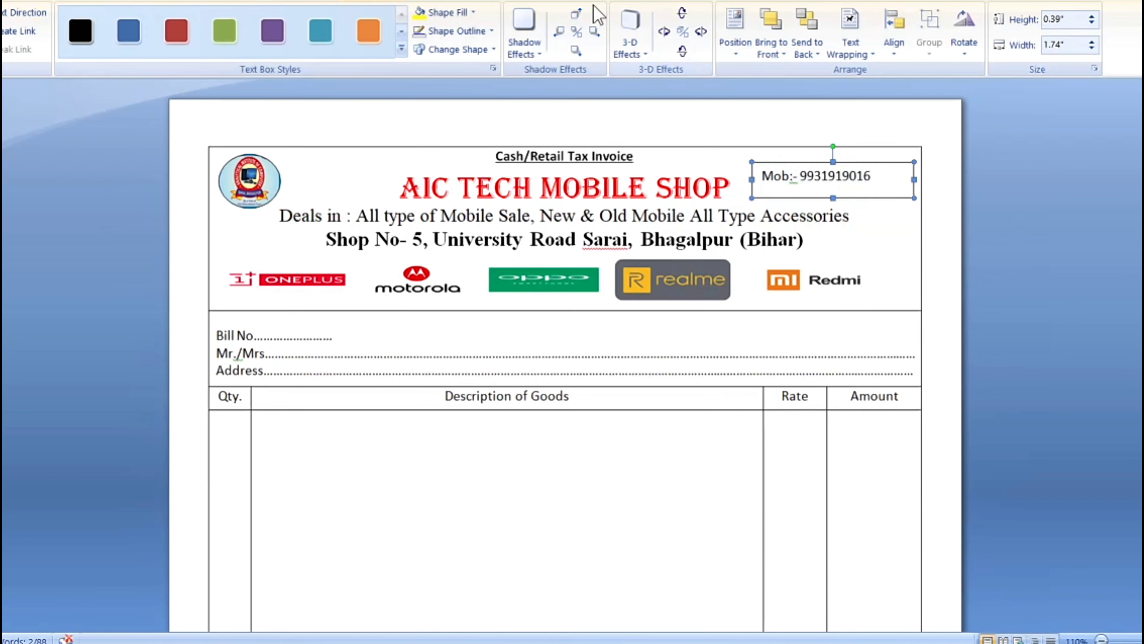
left_click(491, 31)
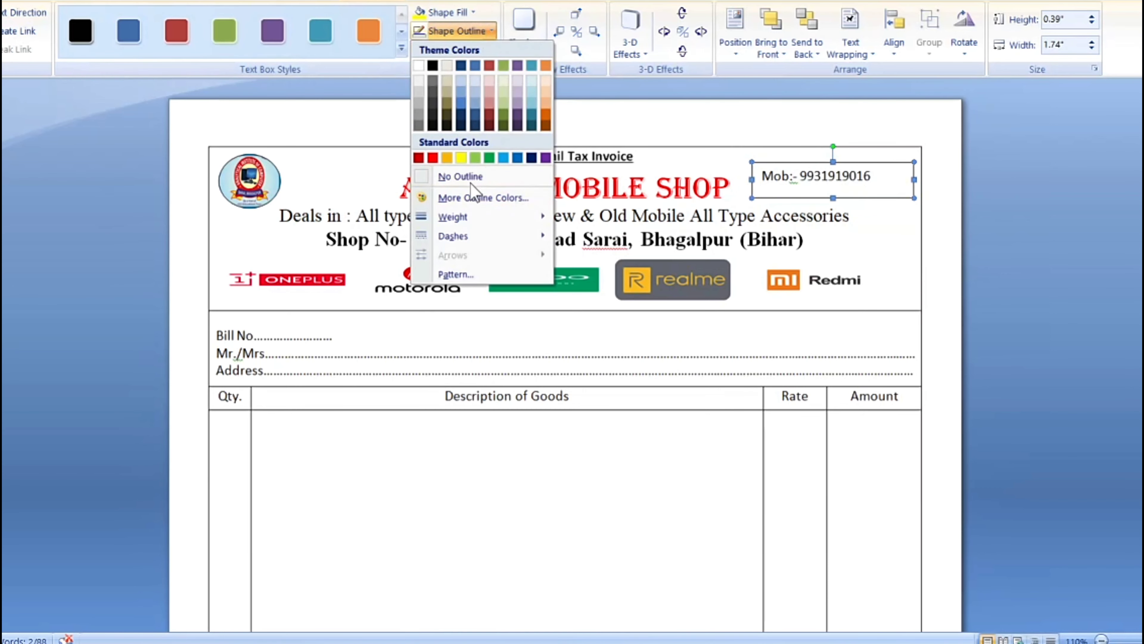
left_click(457, 177)
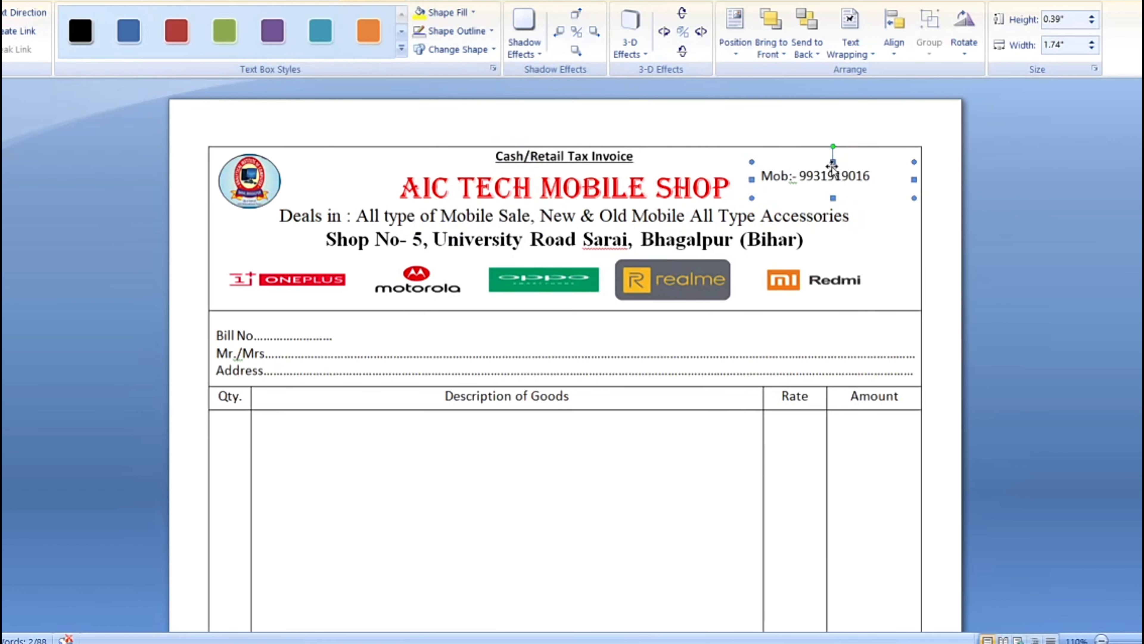
left_click_drag(833, 164, 880, 153)
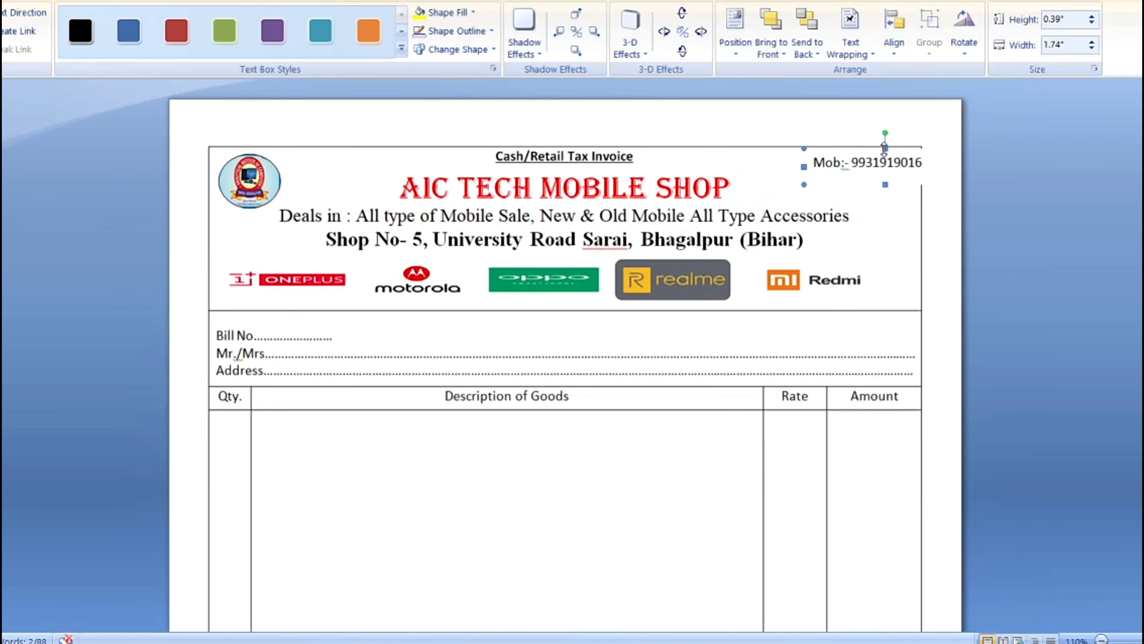
left_click_drag(884, 153, 867, 159)
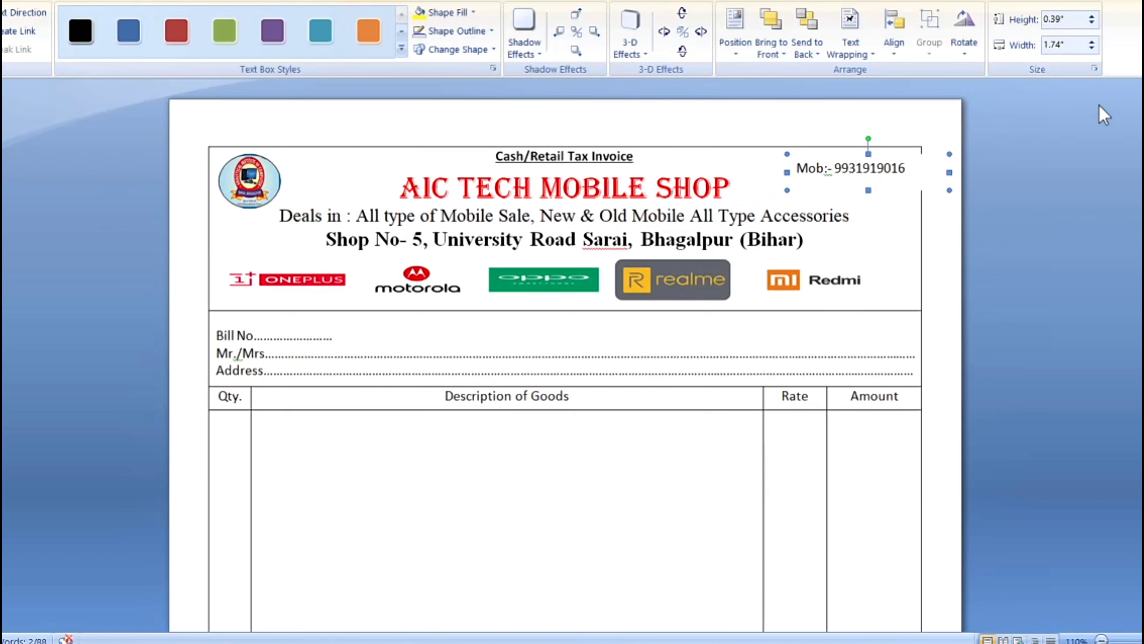
left_click_drag(949, 175, 917, 174)
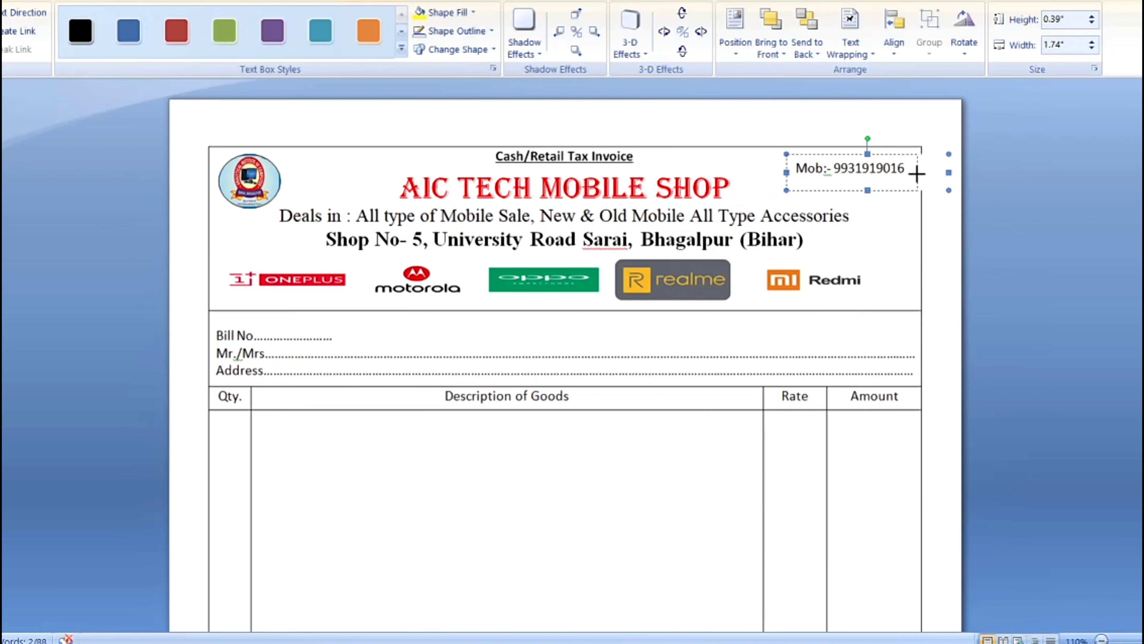
left_click(889, 221)
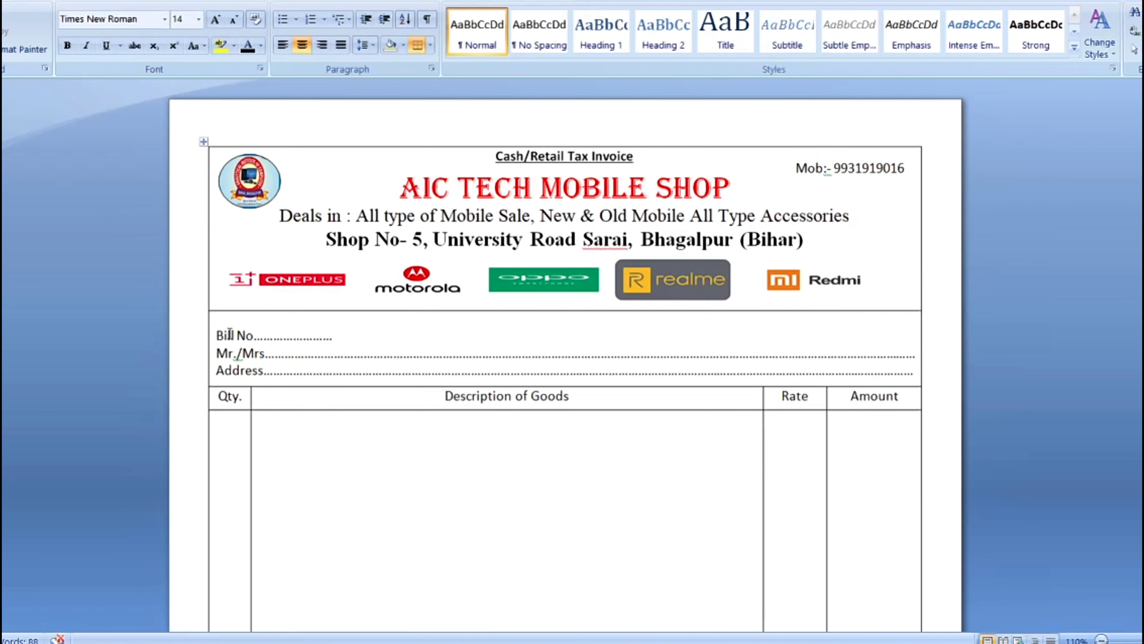
Step: Apply 1.5 line spacing to the Bill No, Mr./Mrs. and Address lines
mouse_move(217, 336)
left_mouse_down()
mouse_move(973, 397)
mouse_move(950, 375)
mouse_move(915, 375)
left_mouse_up()
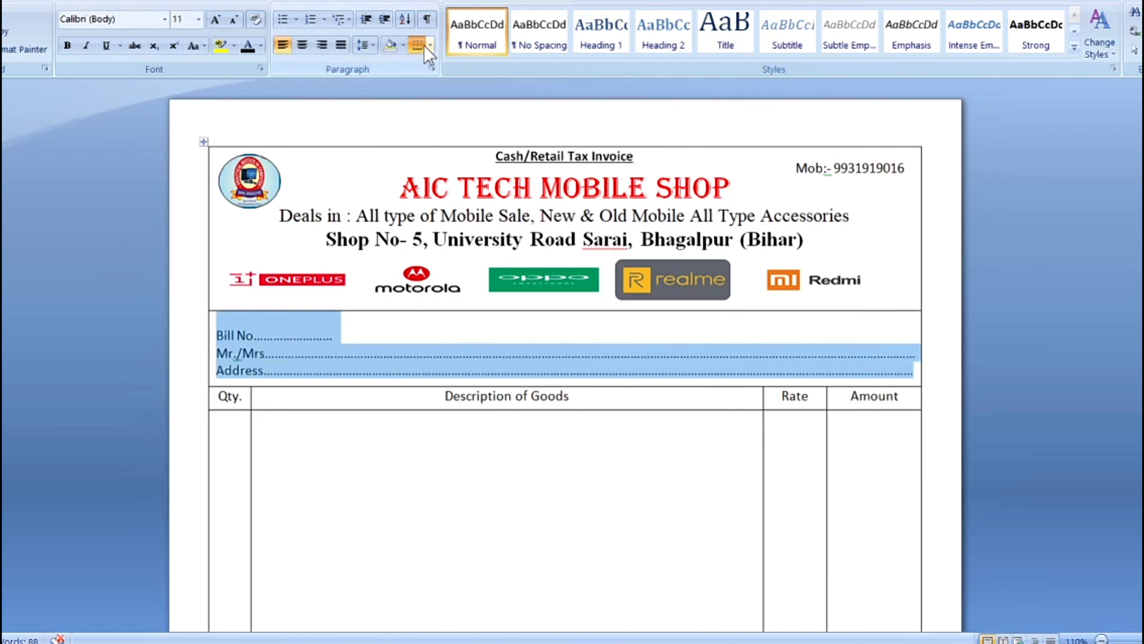
left_click(374, 46)
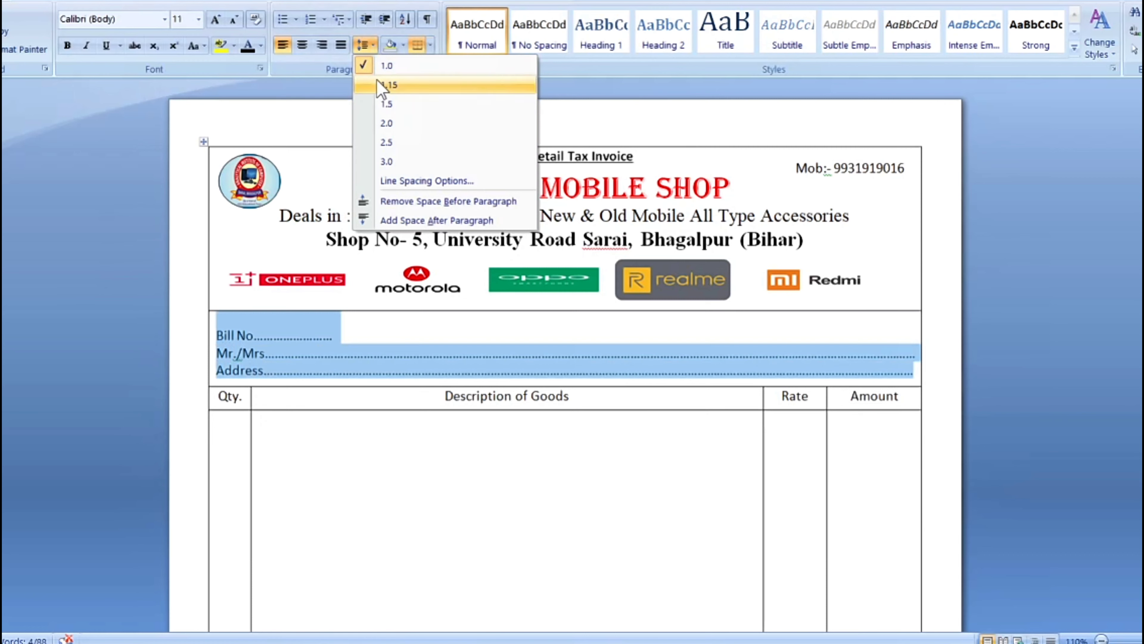
left_click(387, 106)
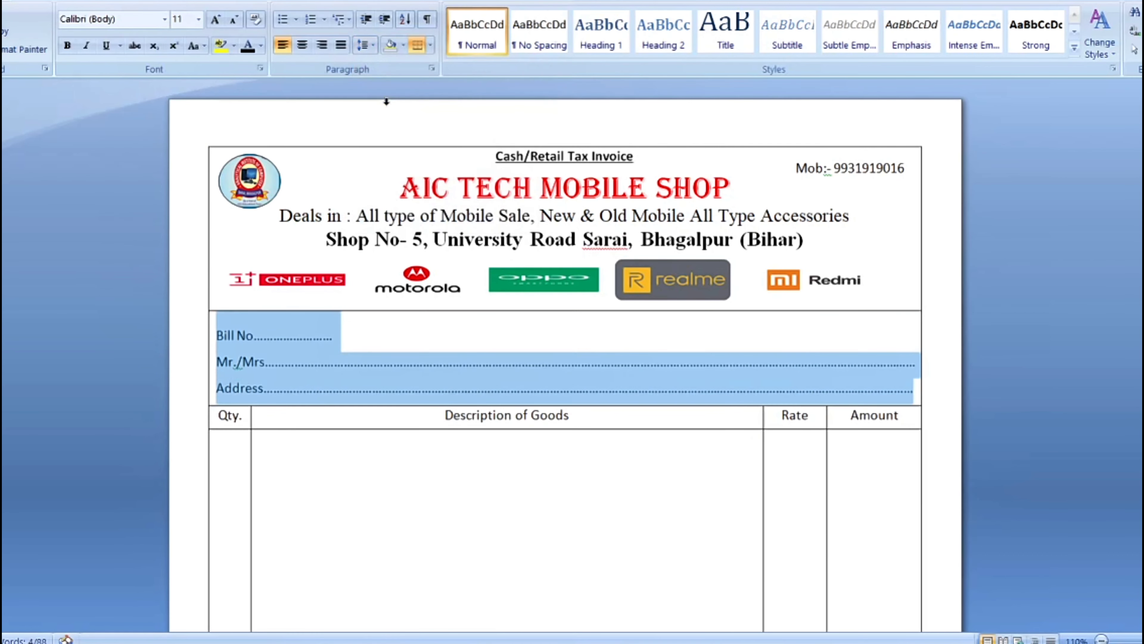
left_click(356, 495)
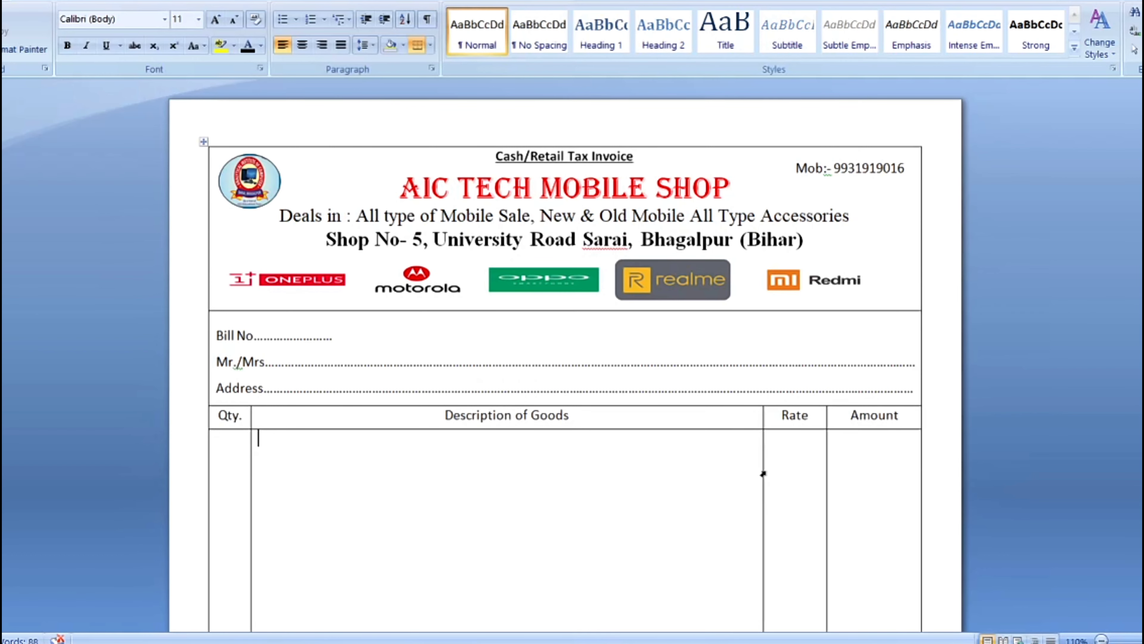
Step: Scroll through the finished invoice and zoom out to view the whole page
scroll(874, 463, "down", 3)
scroll(874, 464, "down", 4)
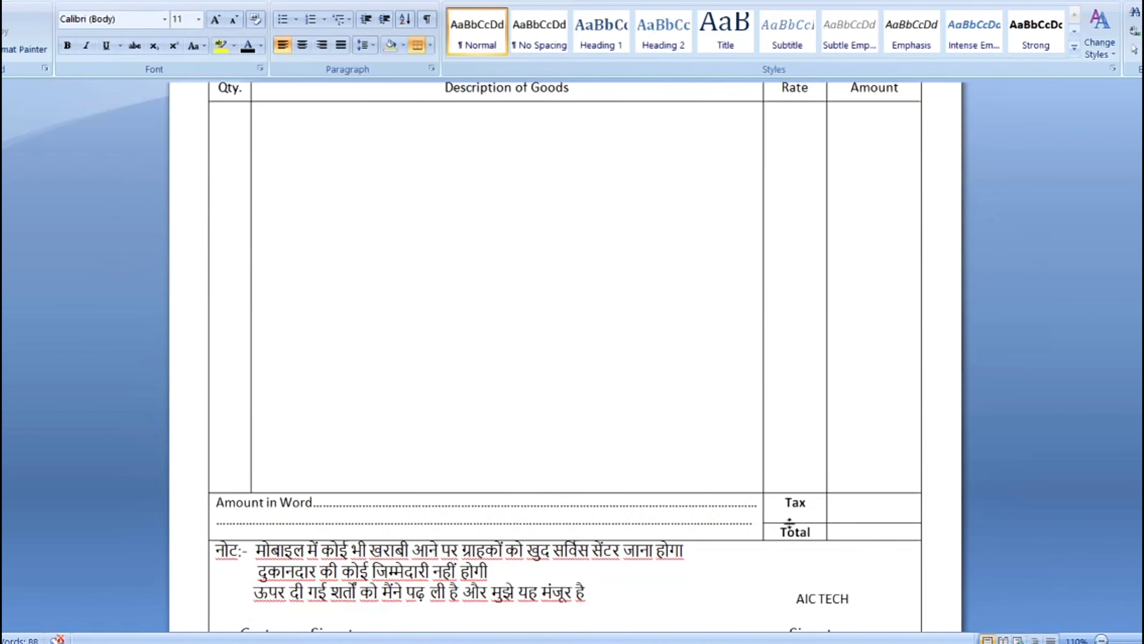
scroll(565, 555, "down", 2)
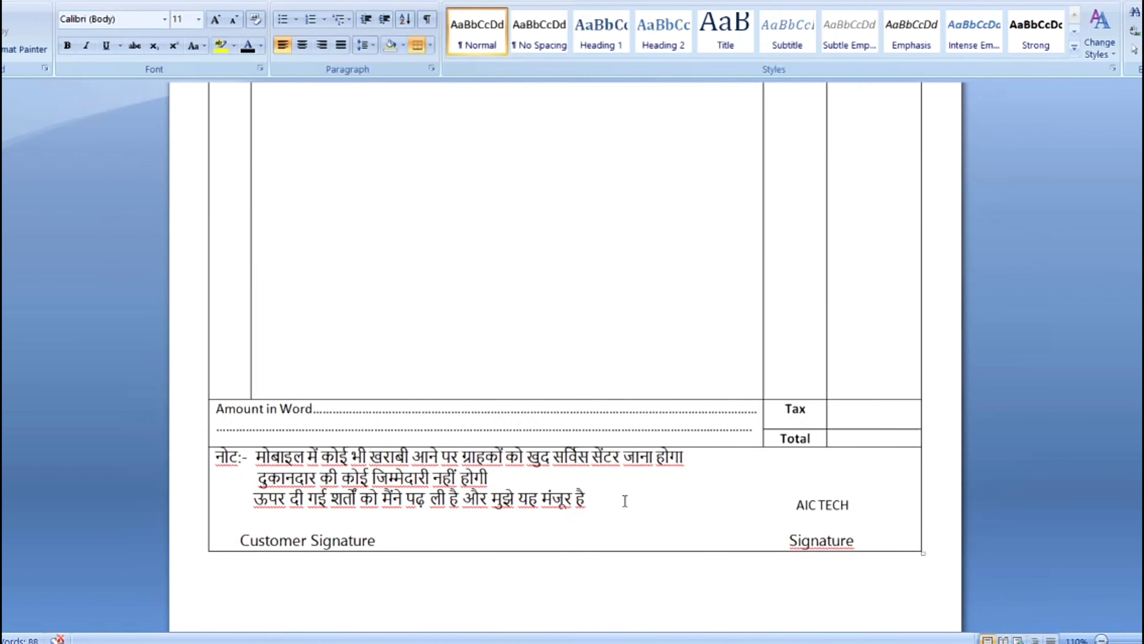
scroll(627, 502, "up", 9)
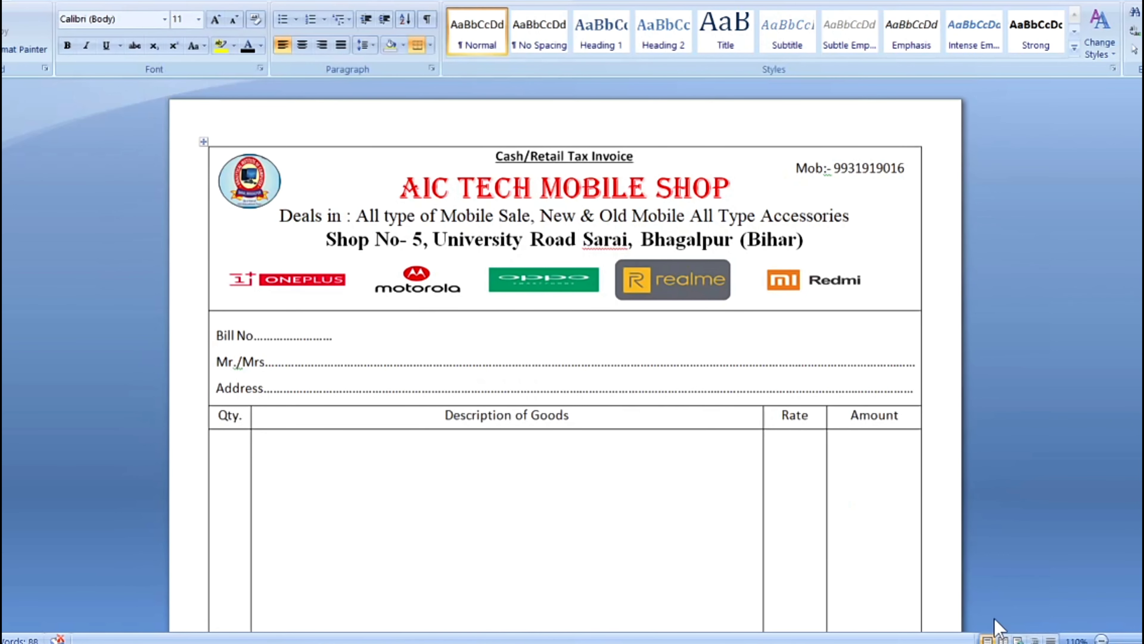
left_click(1101, 639)
left_click(1102, 639)
left_click(1102, 639)
left_click(1101, 639)
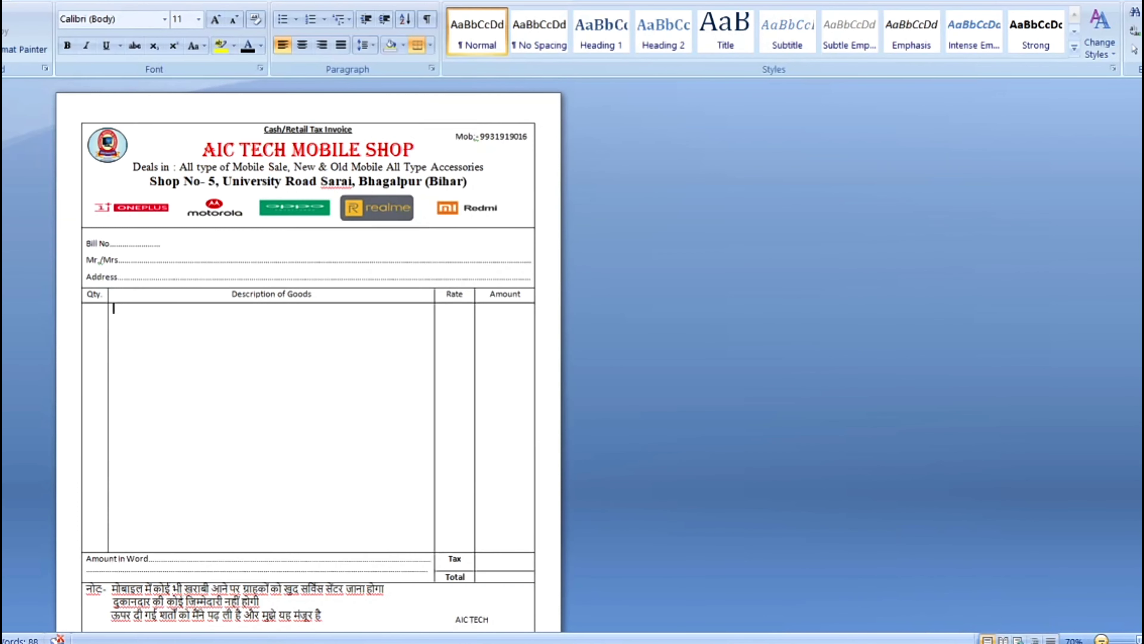
left_click(1101, 640)
left_click(317, 286)
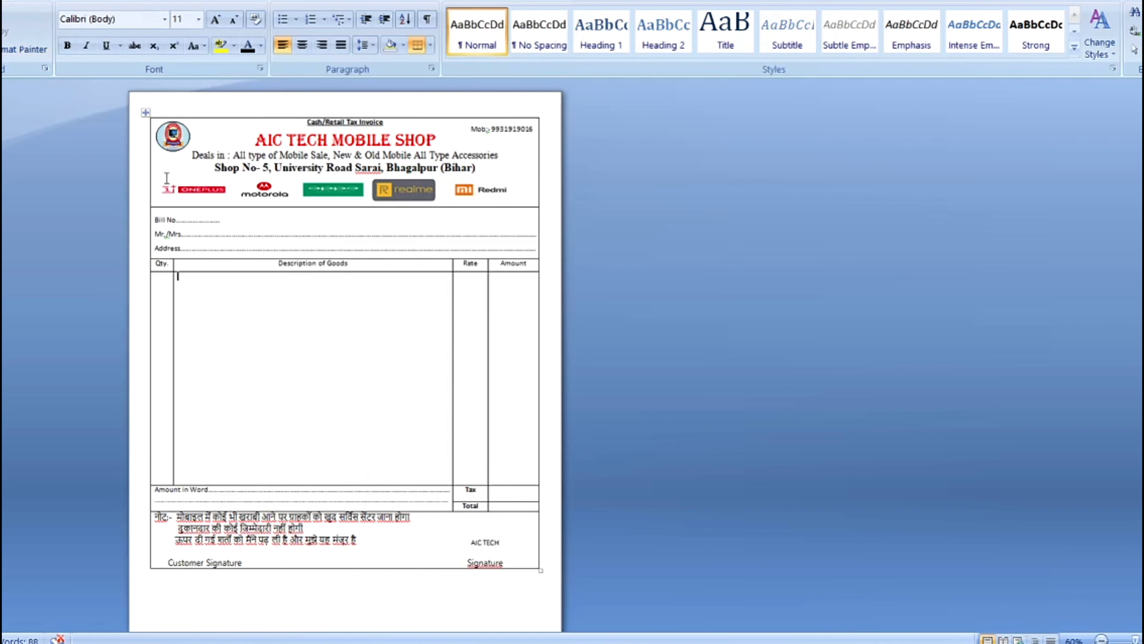
Step: Scroll back over the invoice page and bring up the Office Button menu for printing
mouse_move(316, 376)
scroll(314, 376, "up", 3, "ctrl")
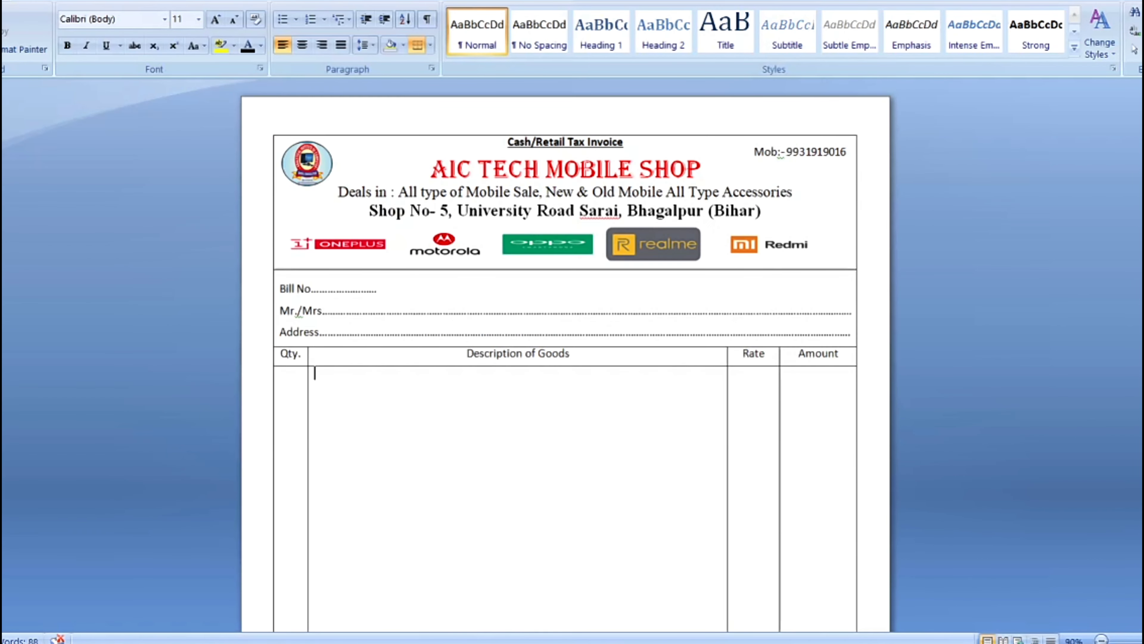
scroll(651, 347, "down", 5)
scroll(651, 342, "up", 4)
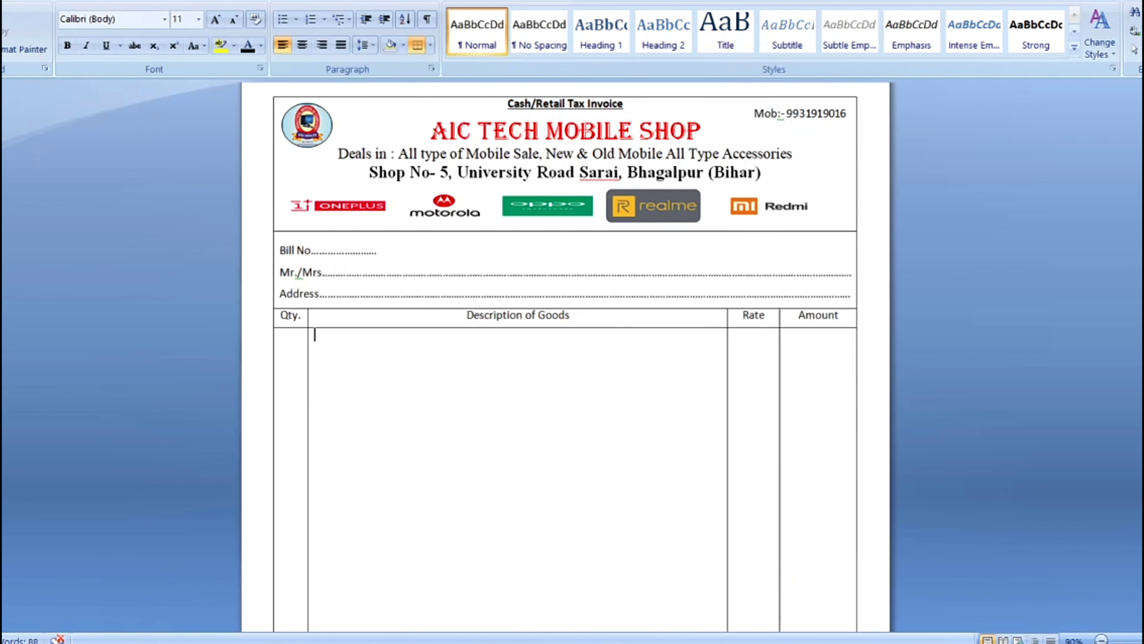
left_click(5, 7)
mouse_move(14, 167)
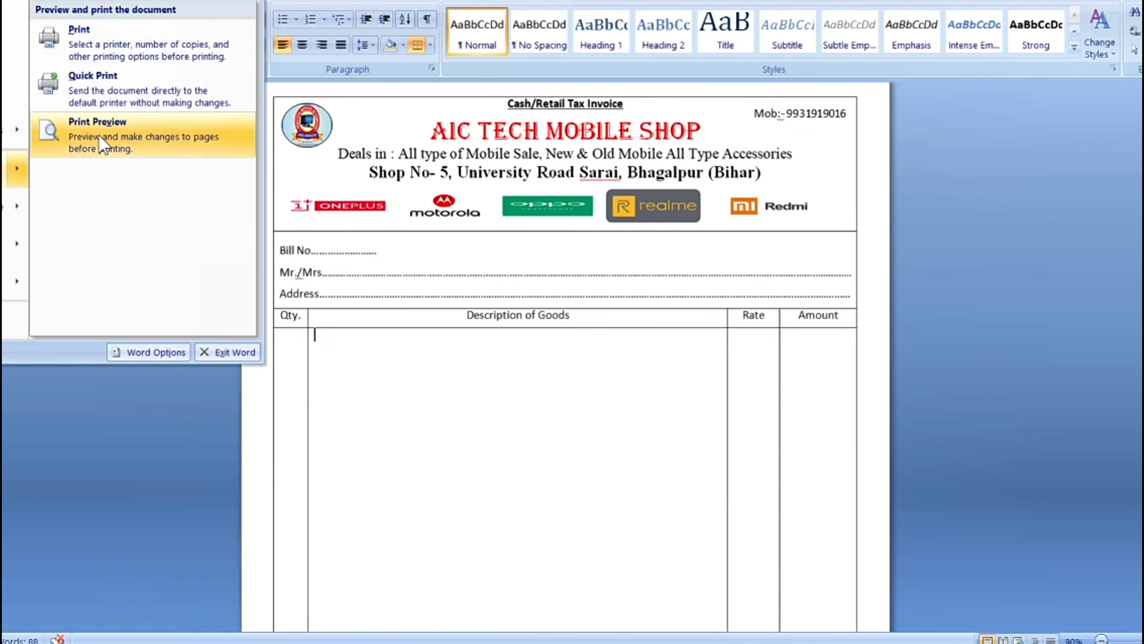
Step: Print the invoice from Print Preview to the Microsoft Print to PDF printer
left_click(101, 142)
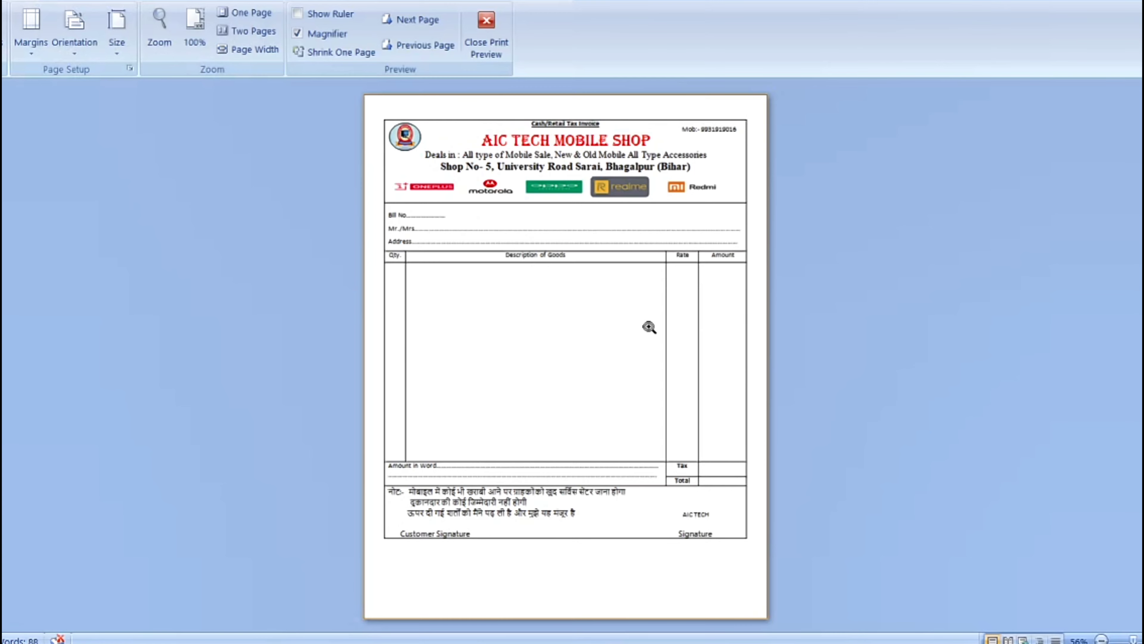
key("ctrl+p")
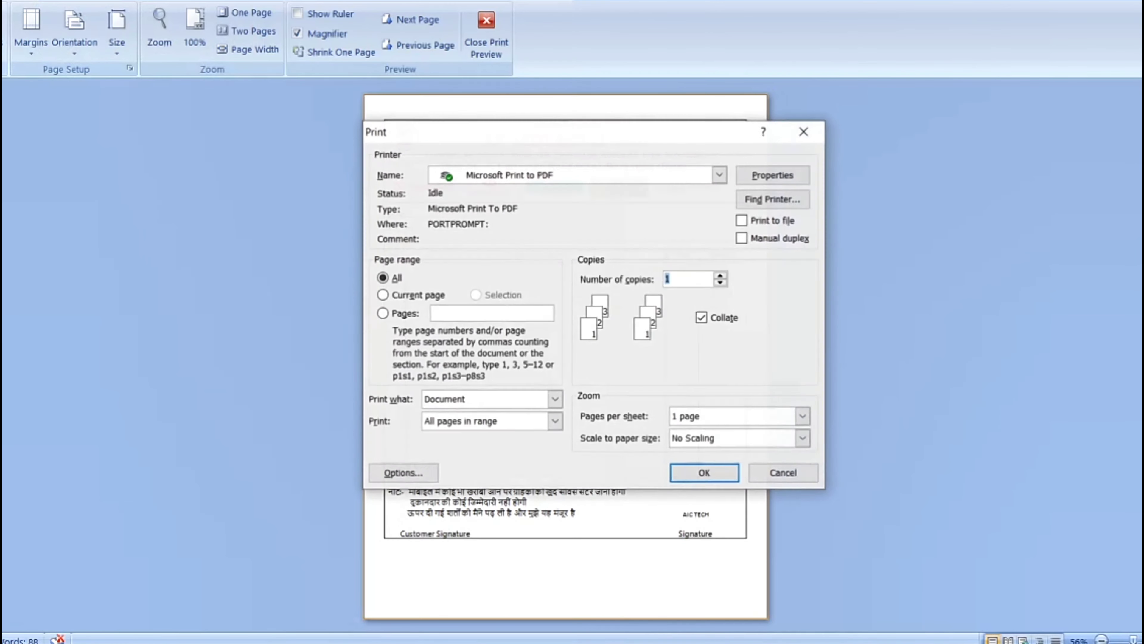
left_click(720, 175)
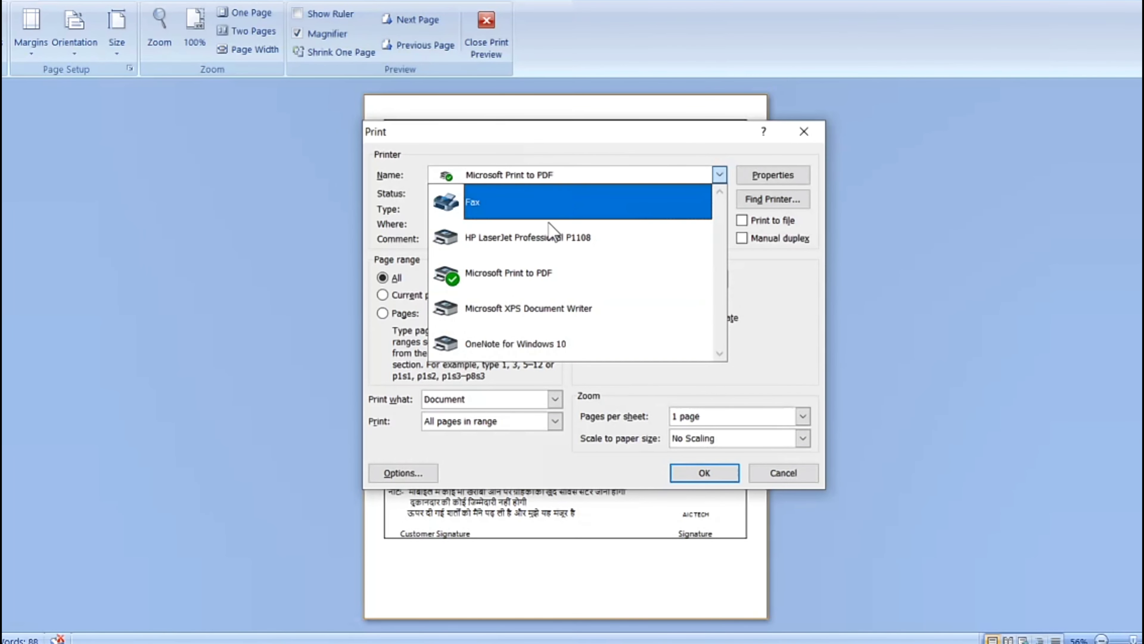
left_click(507, 273)
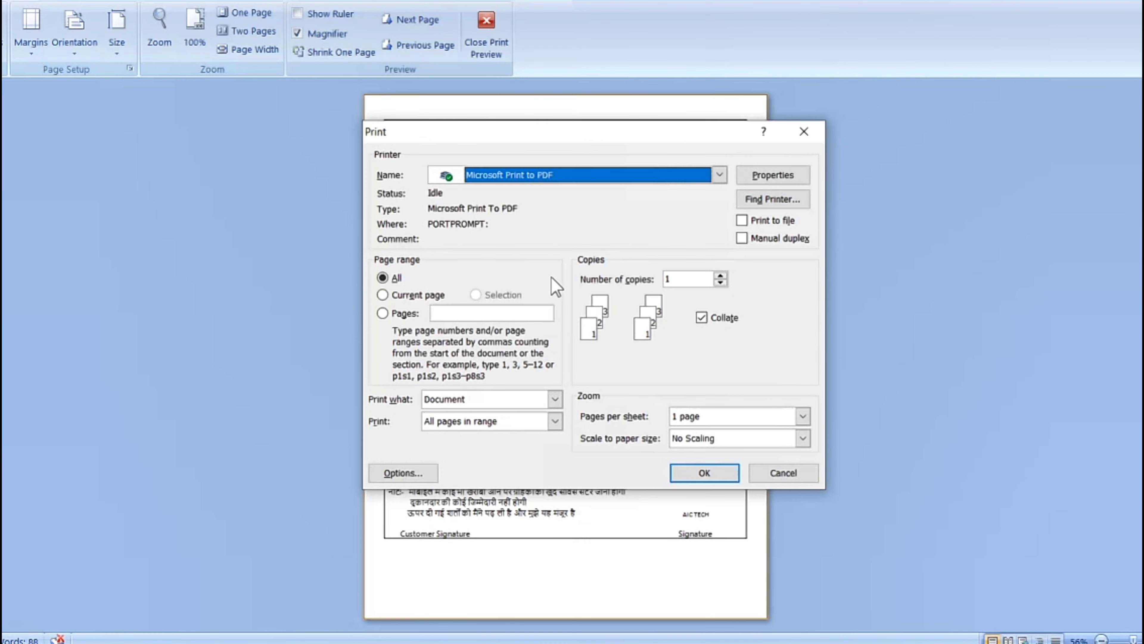
left_click(721, 476)
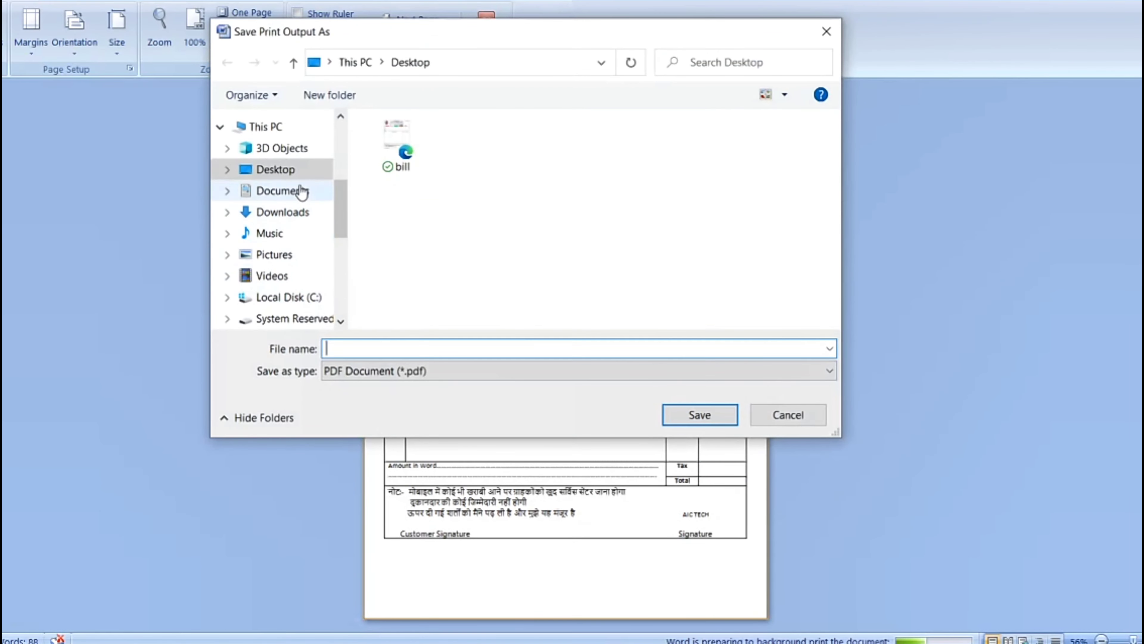
Step: Save the PDF as 'aic tech mobile bill' on the Desktop and leave Print Preview
left_click(288, 170)
left_click(345, 349)
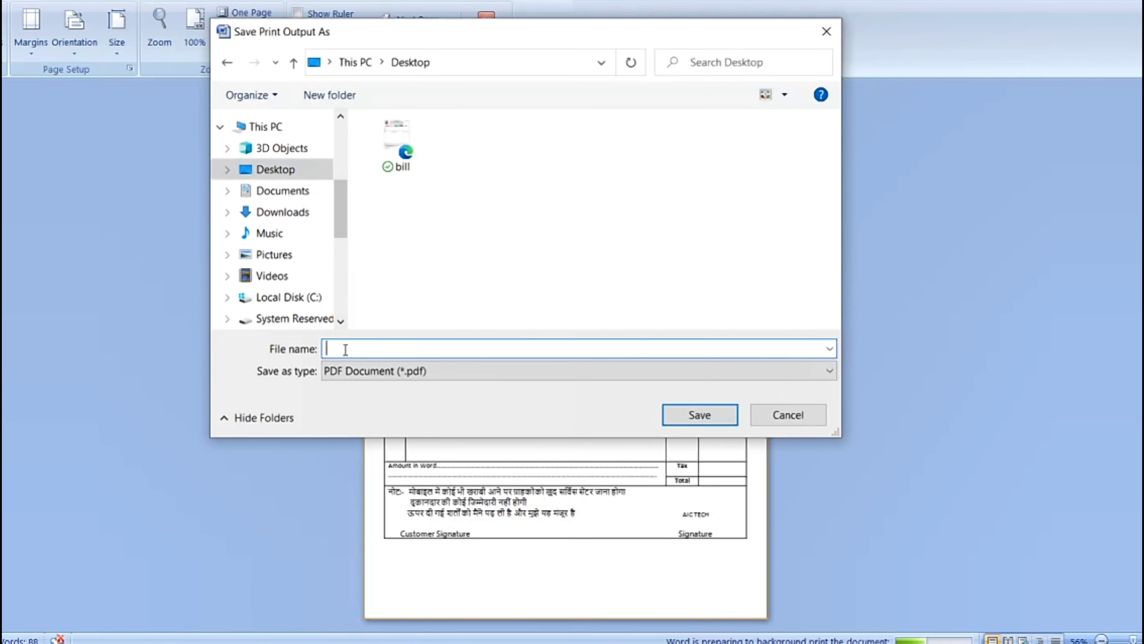
type("aic tech mobile bill")
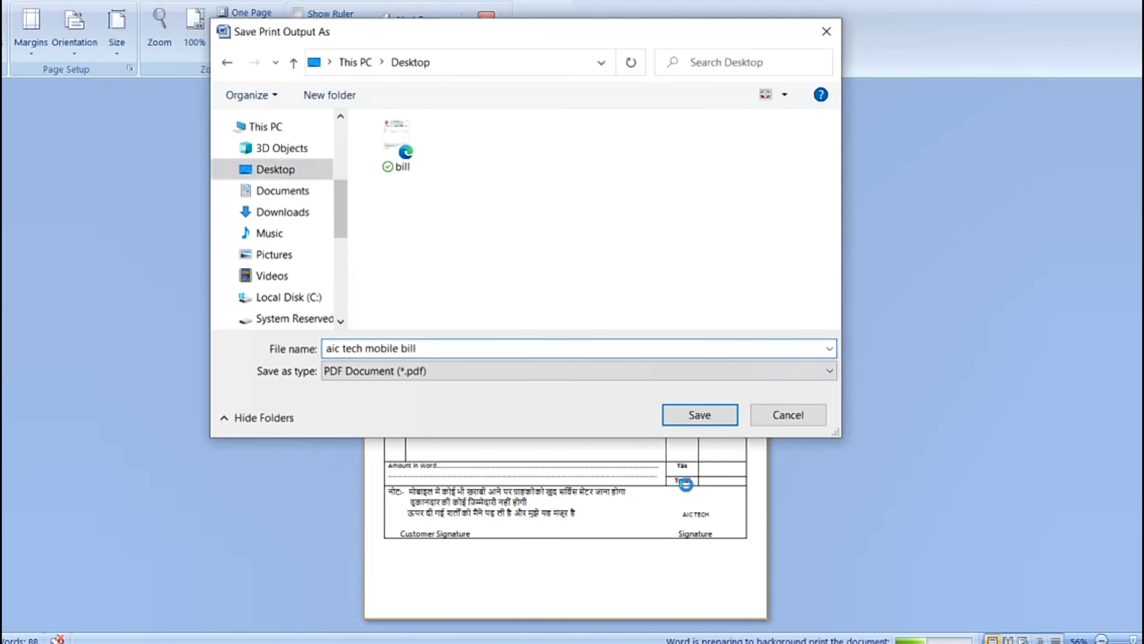
left_click(712, 417)
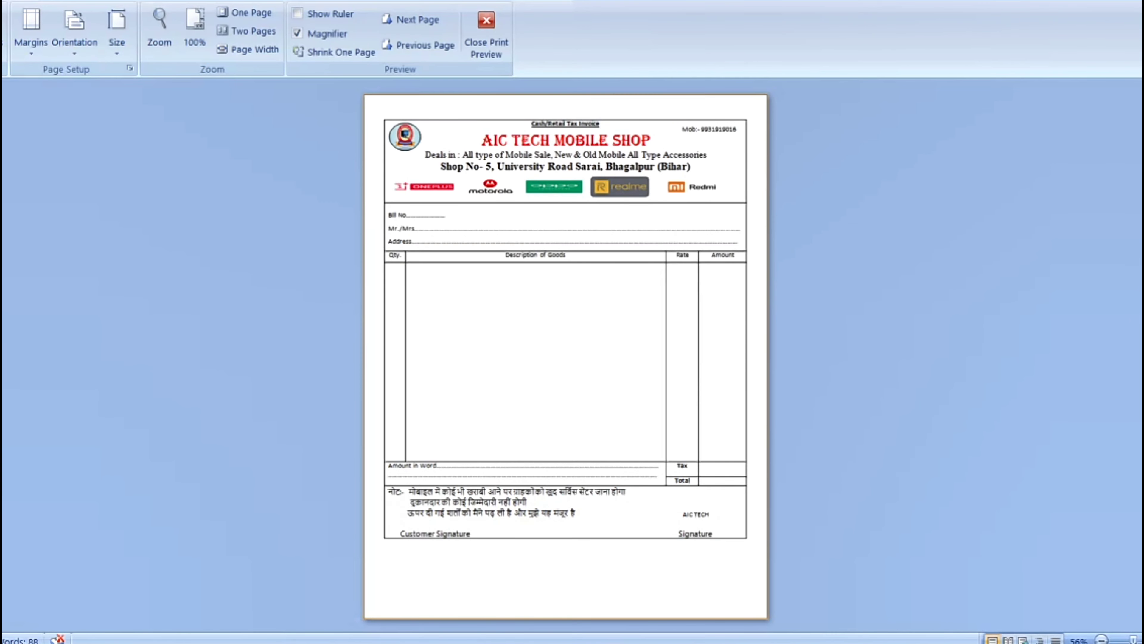
key("Escape")
Step: Save the invoice as 'bill', overwriting the existing file, and close Word to reveal the desktop
key("alt+F4")
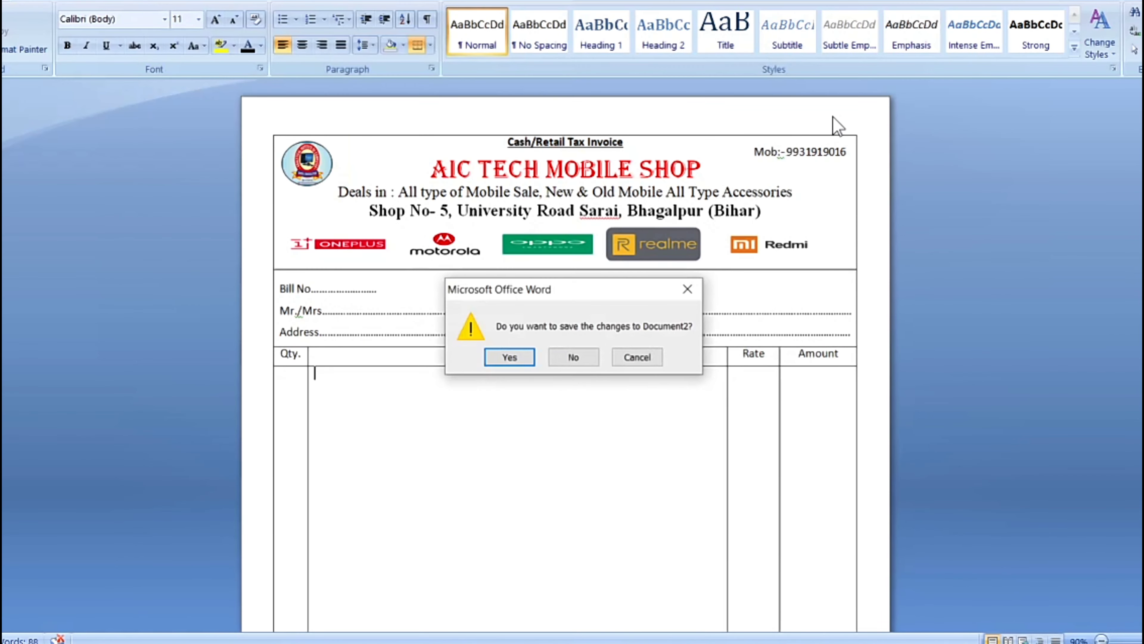
left_click(521, 365)
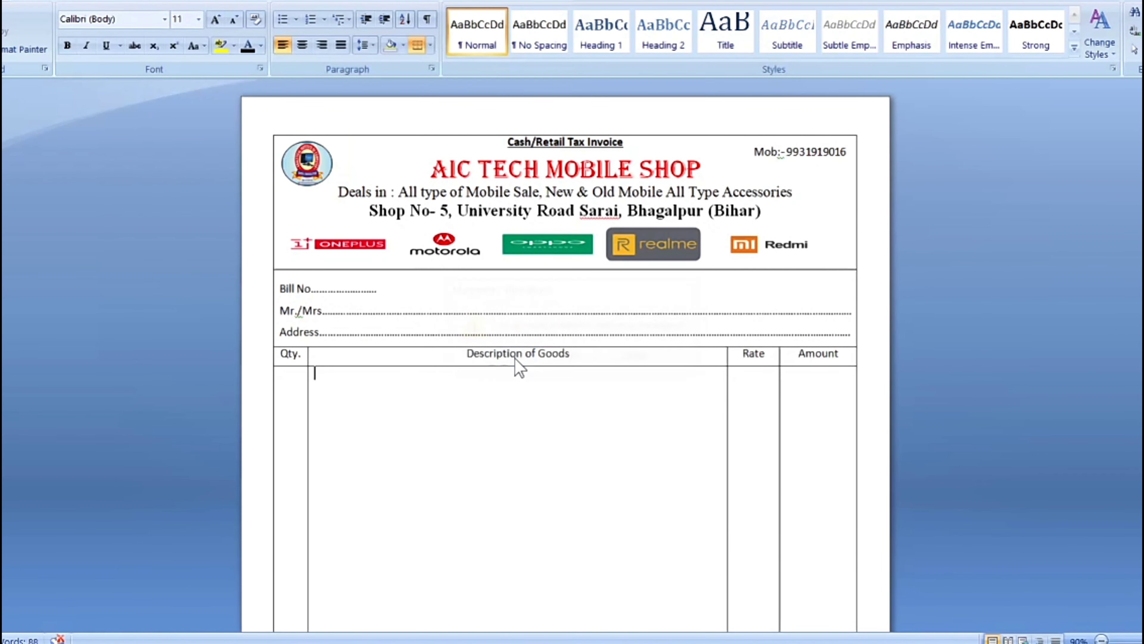
type("bill")
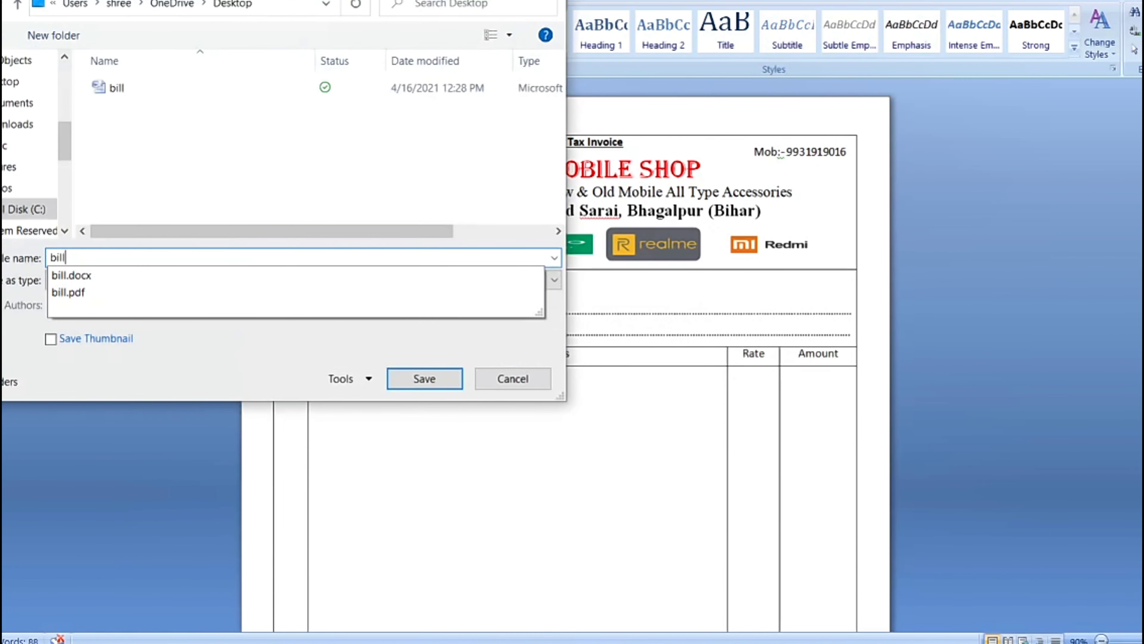
key("Return")
key("Return")
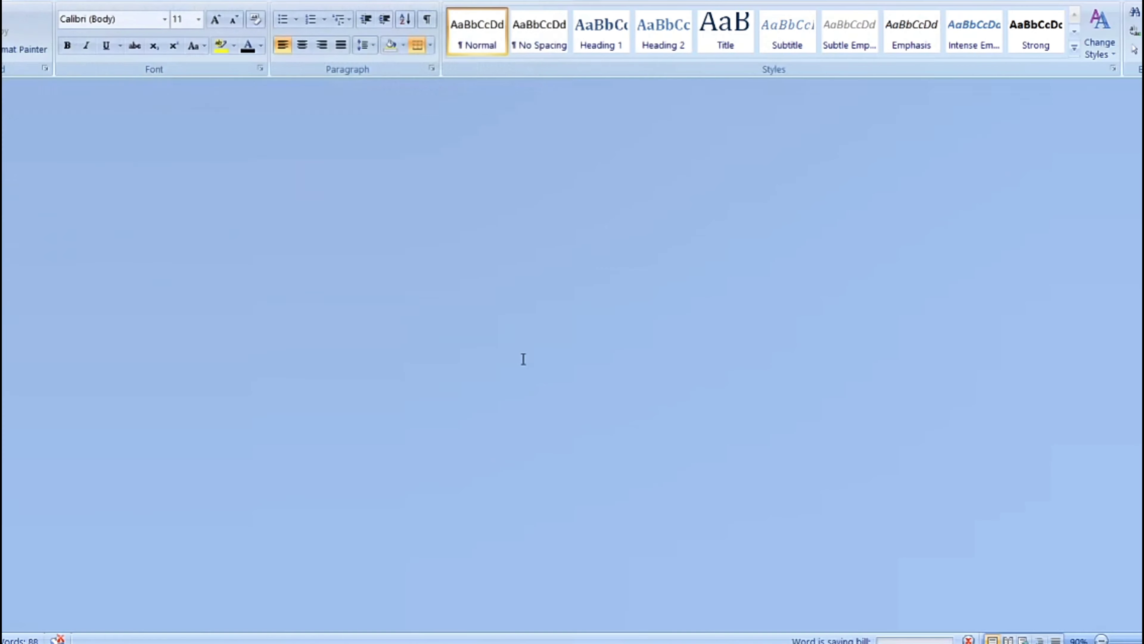
key("super+d")
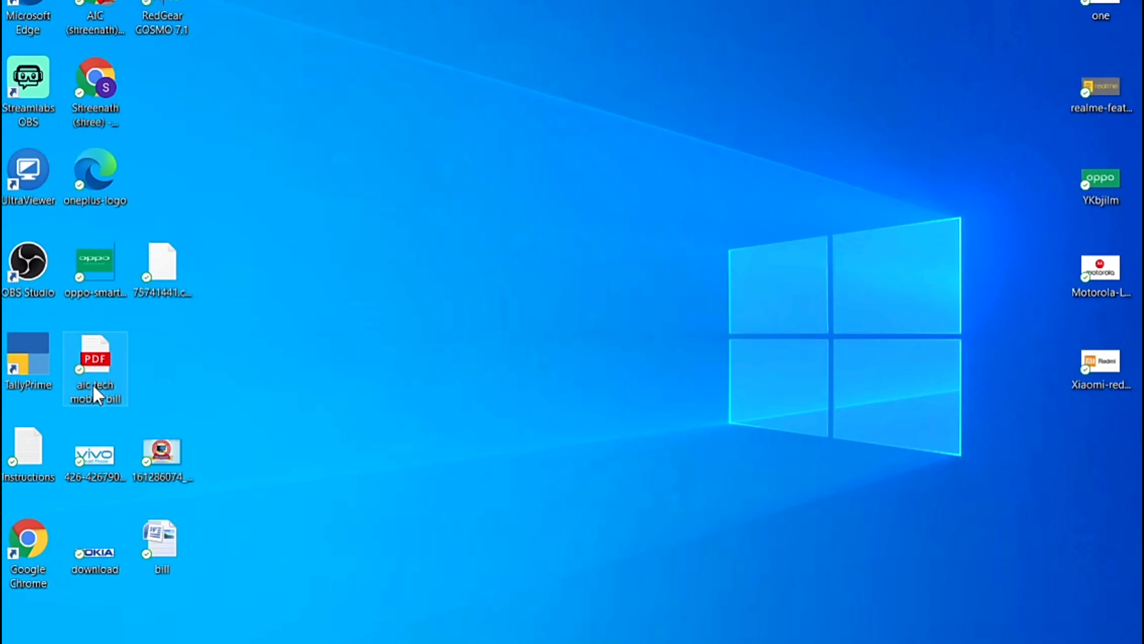
Step: Move the aic tech mobile bill PDF to the desktop centre, review it in Edge, then refresh the desktop
left_click_drag(95, 397, 632, 209)
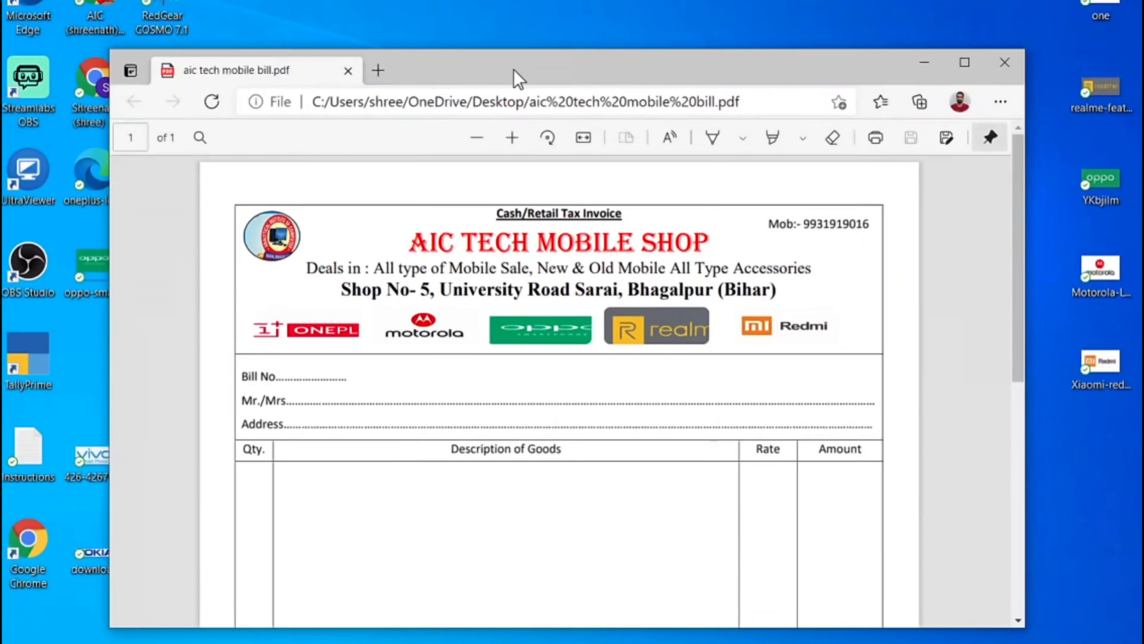
double_click(514, 69)
scroll(756, 225, "down", 1)
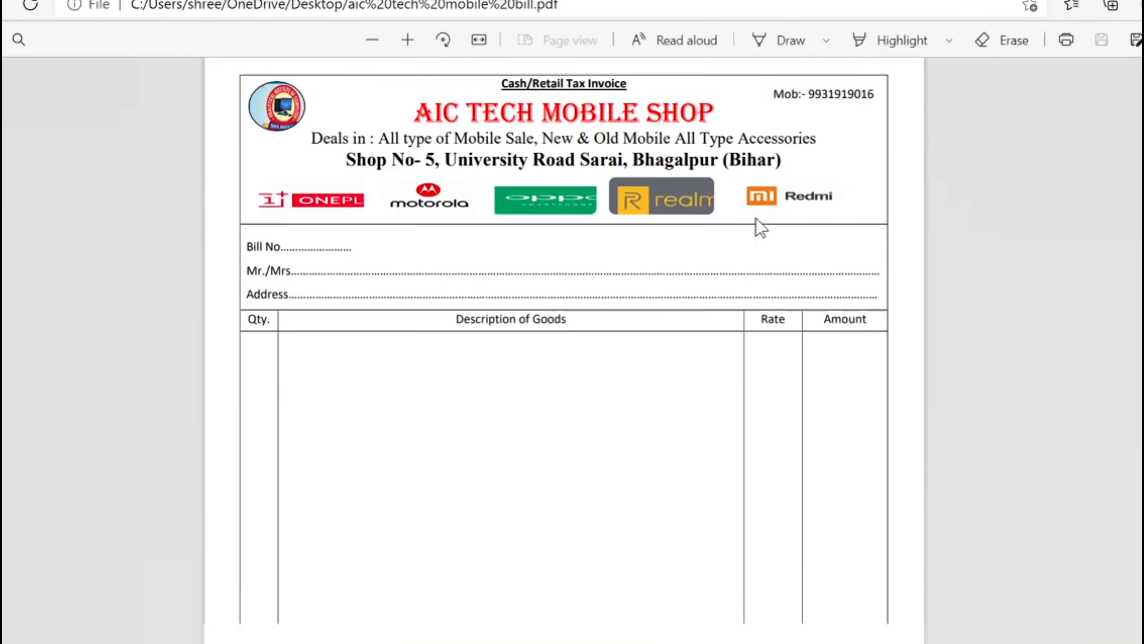
scroll(756, 225, "down", 6)
scroll(756, 225, "up", 5)
scroll(761, 227, "up", 2)
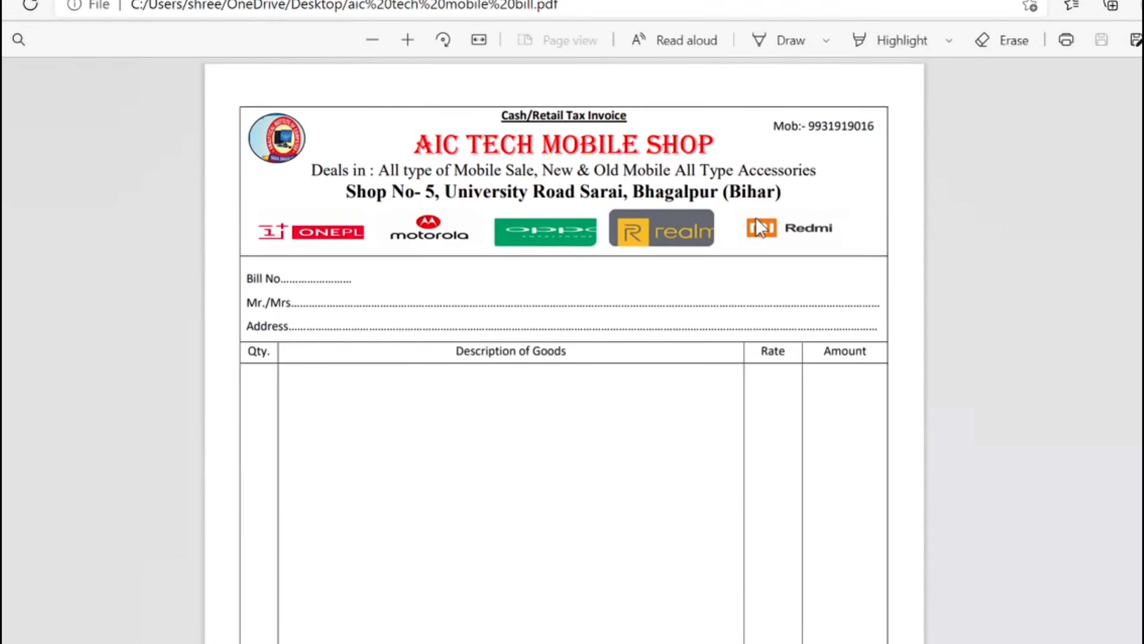
scroll(761, 228, "down", 2)
scroll(761, 228, "up", 2)
scroll(683, 302, "down", 10)
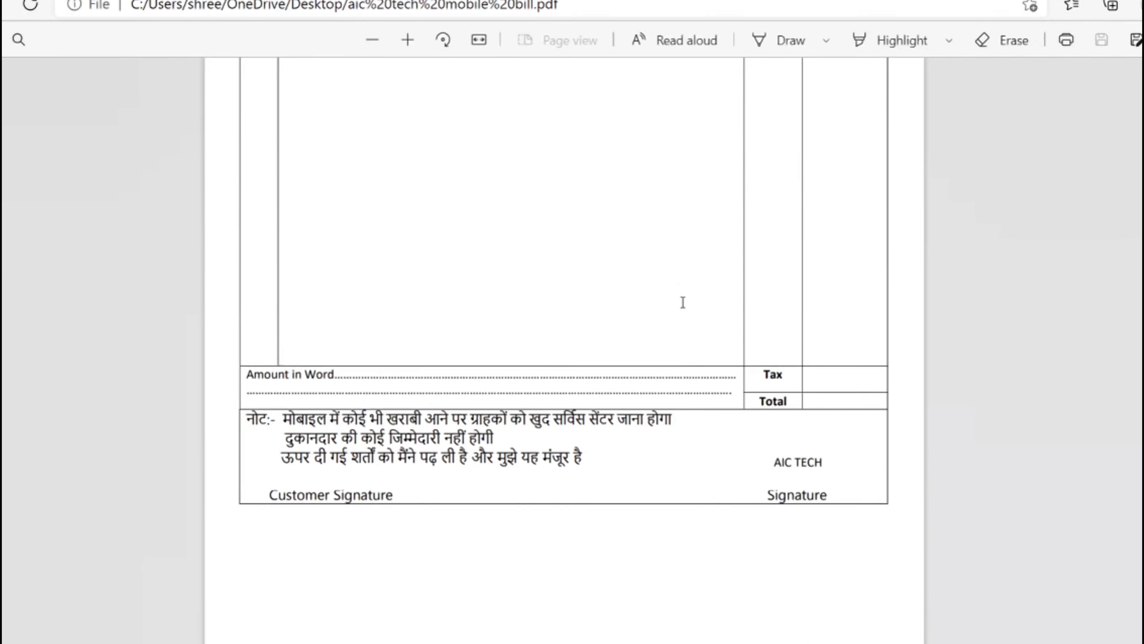
scroll(683, 301, "up", 10)
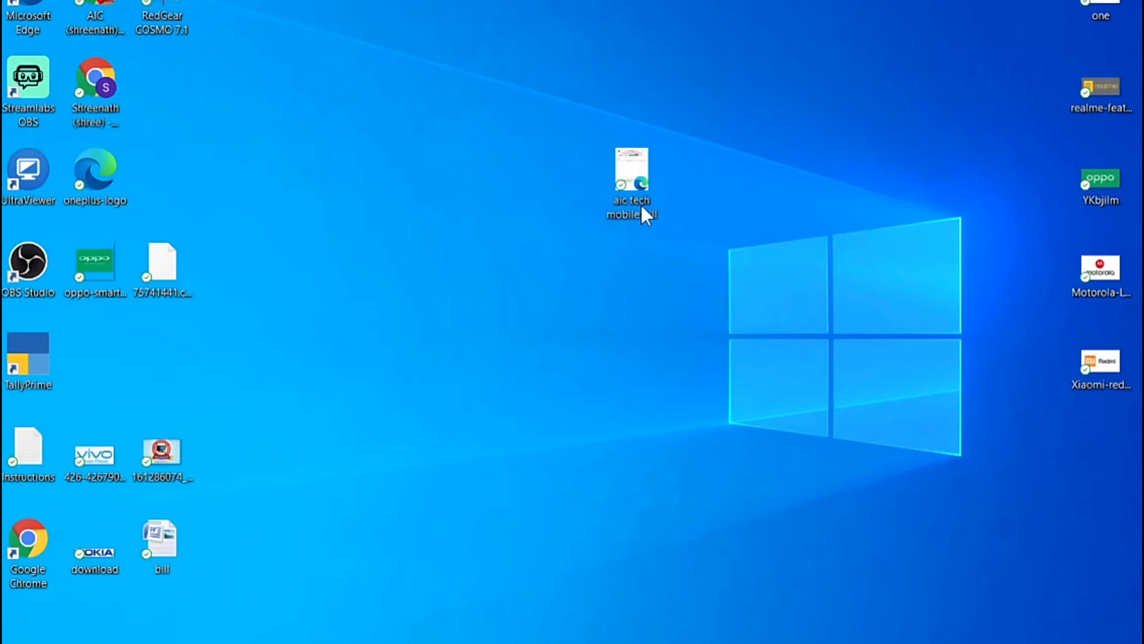
right_click(435, 151)
left_click(464, 205)
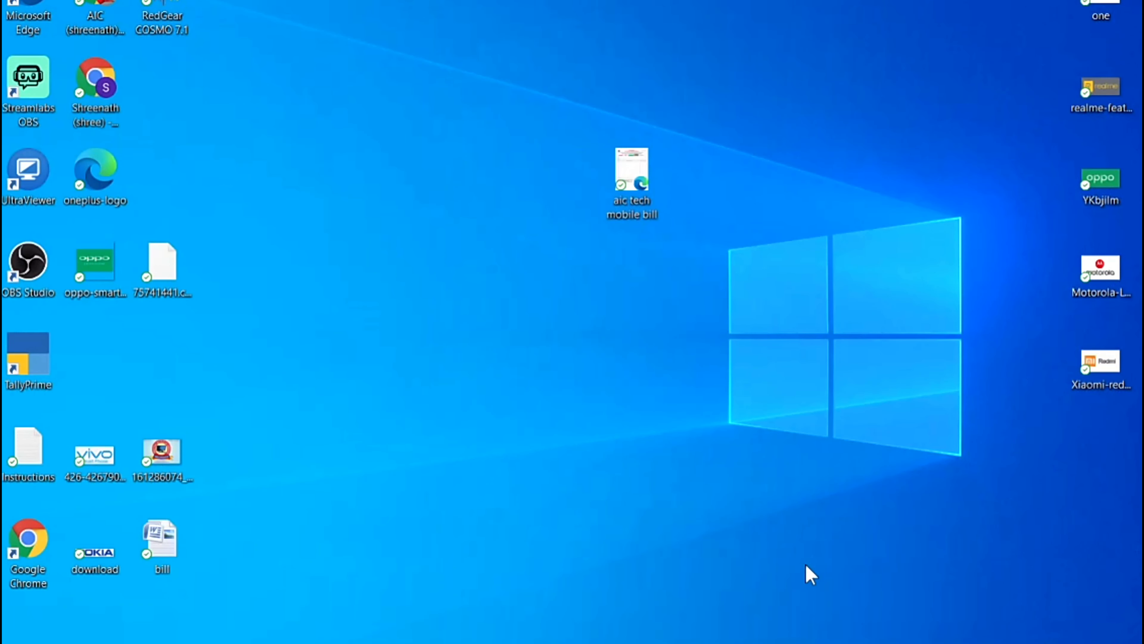